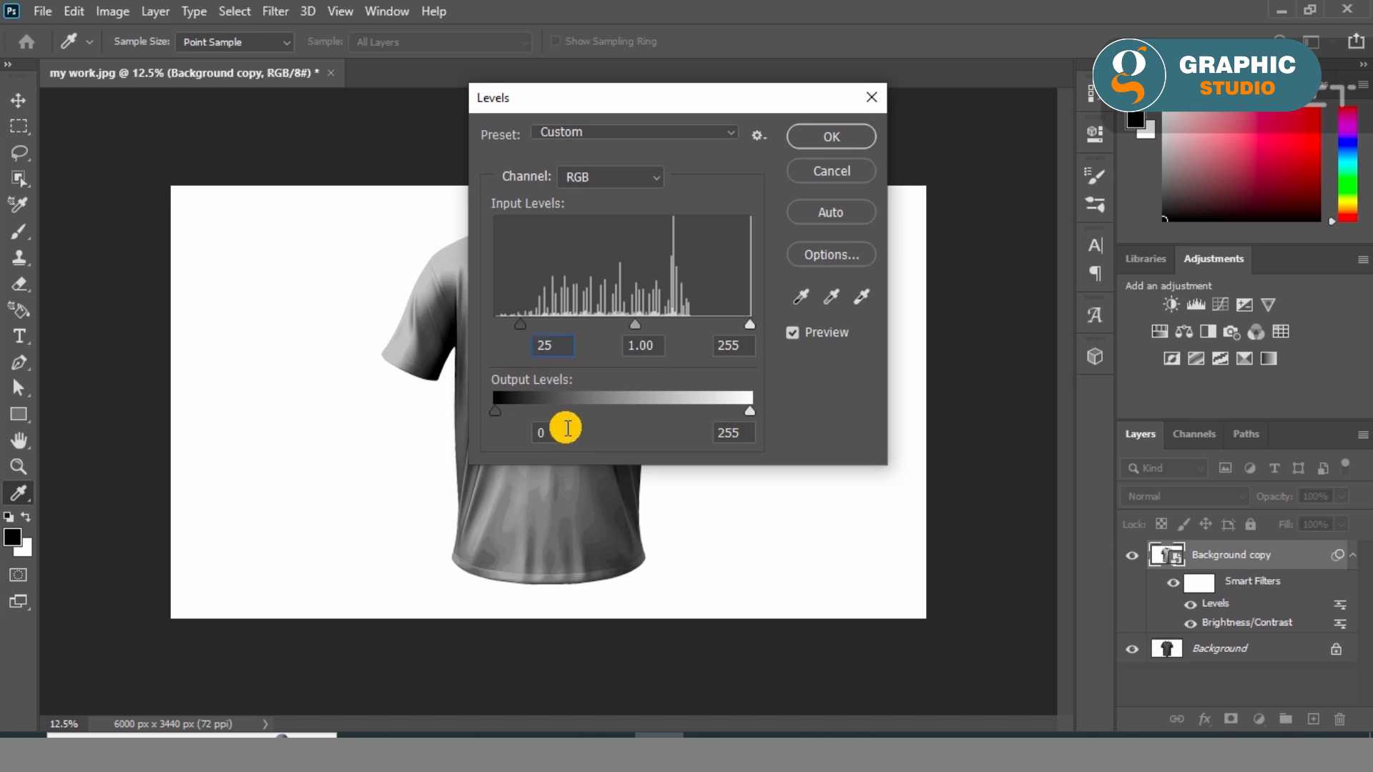
Lighten the shirt with Levels by setting the output black level to 100
{"action": "type", "text": "100"}
{"action": "left_click", "coordinate": [829, 135]}
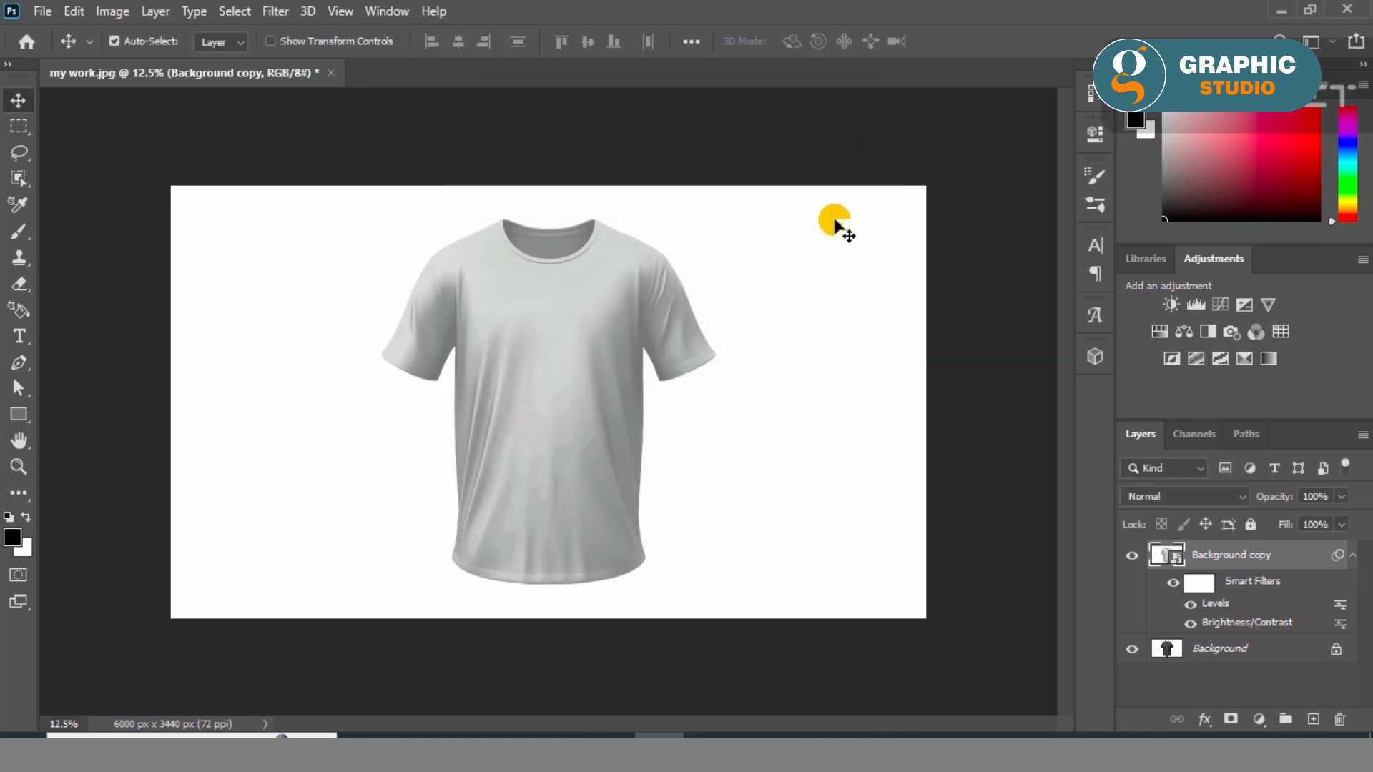
{"action": "key", "text": "ctrl+0"}
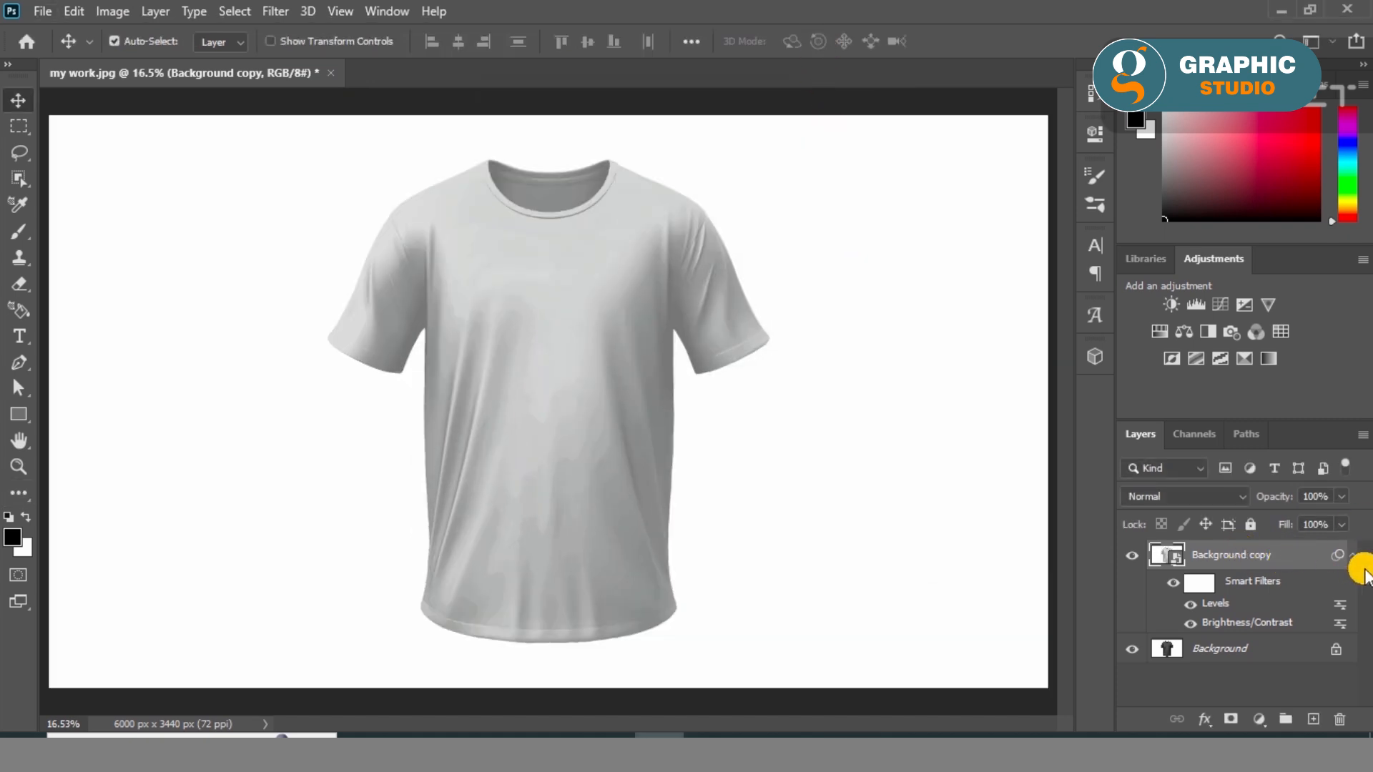
Duplicate the Background copy layer, set the duplicate to Multiply at 30% opacity, and duplicate that layer once more
{"action": "left_click", "coordinate": [1354, 556]}
{"action": "left_click_drag", "start_coordinate": [1343, 558], "coordinate": [1313, 719]}
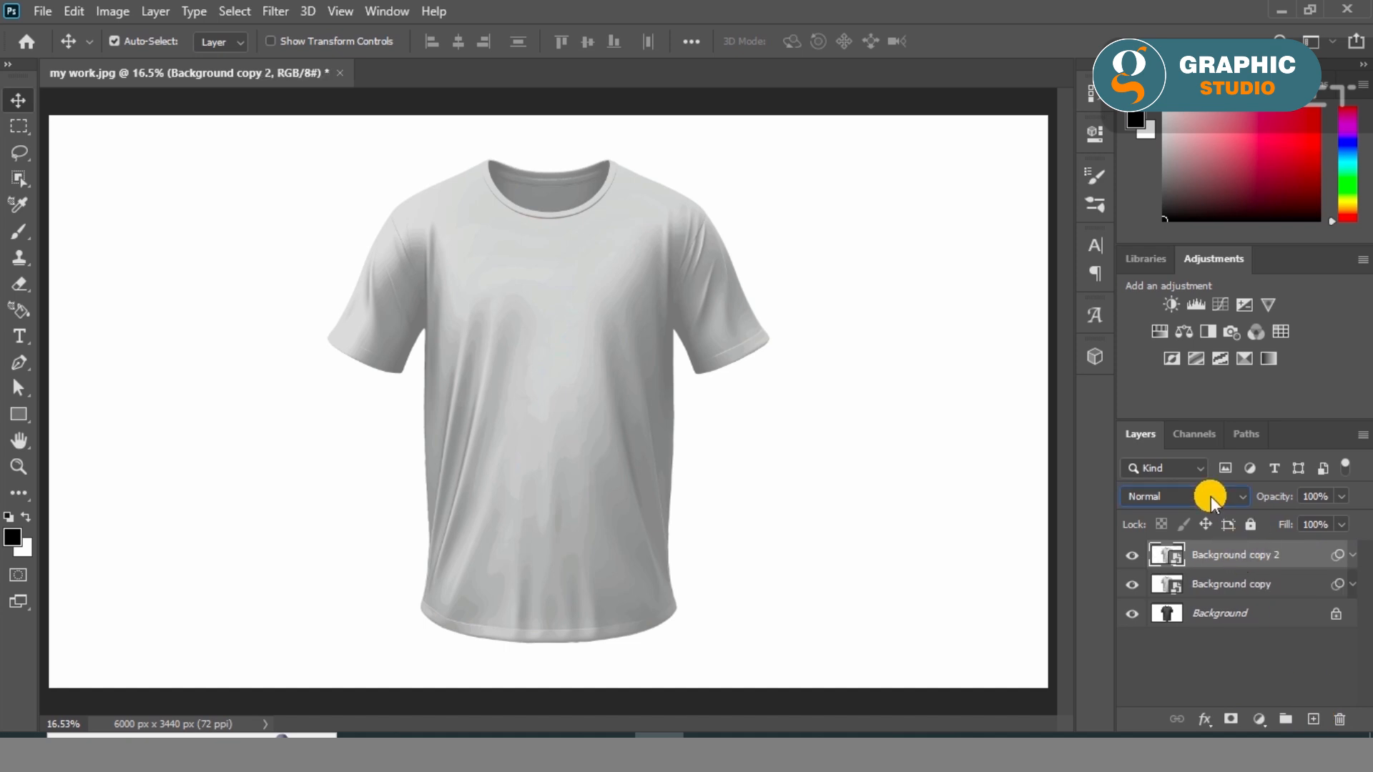
{"action": "left_click", "coordinate": [1212, 496]}
{"action": "left_click", "coordinate": [1166, 306]}
{"action": "left_click", "coordinate": [1342, 496]}
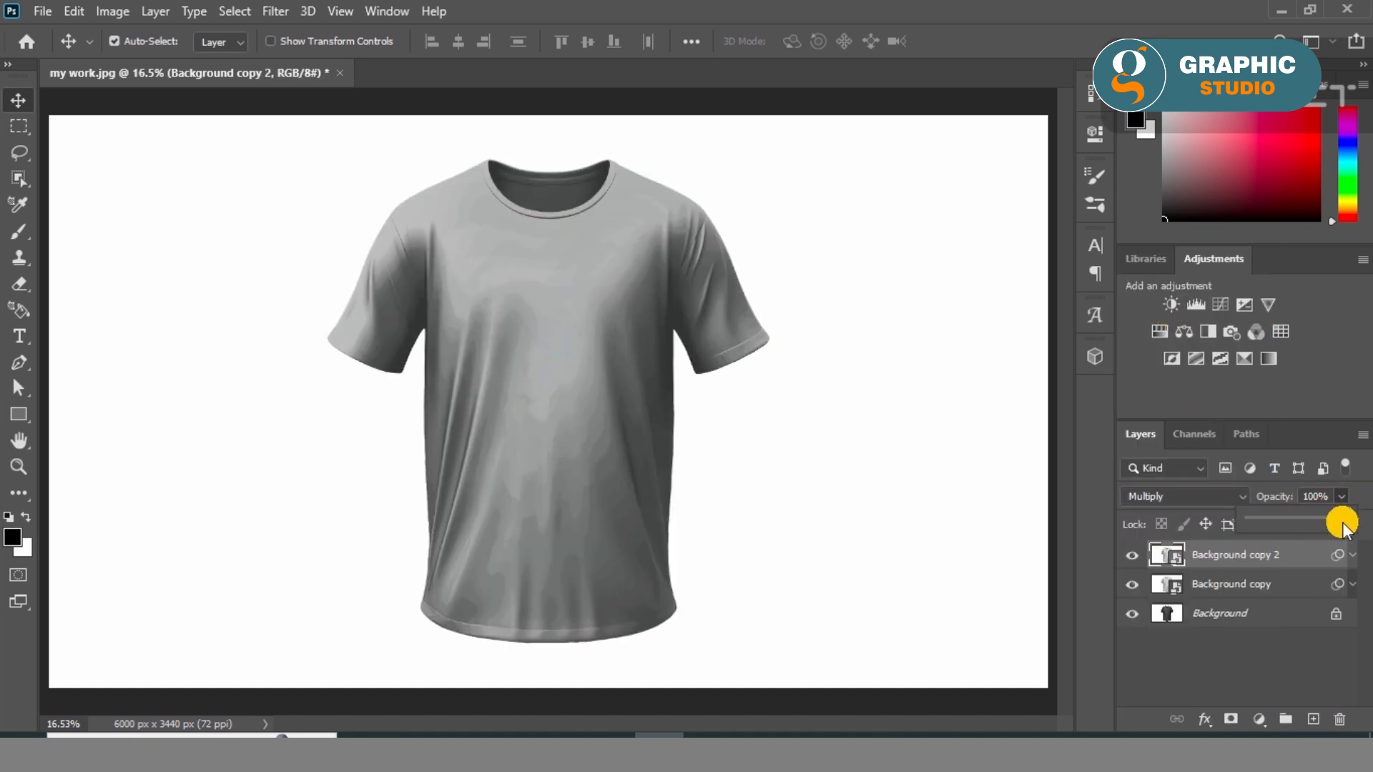
{"action": "left_click_drag", "start_coordinate": [1287, 525], "coordinate": [1313, 719]}
Set the newest shirt copy, Background copy 3, to Overlay blending at 100% opacity
{"action": "left_click", "coordinate": [1193, 496]}
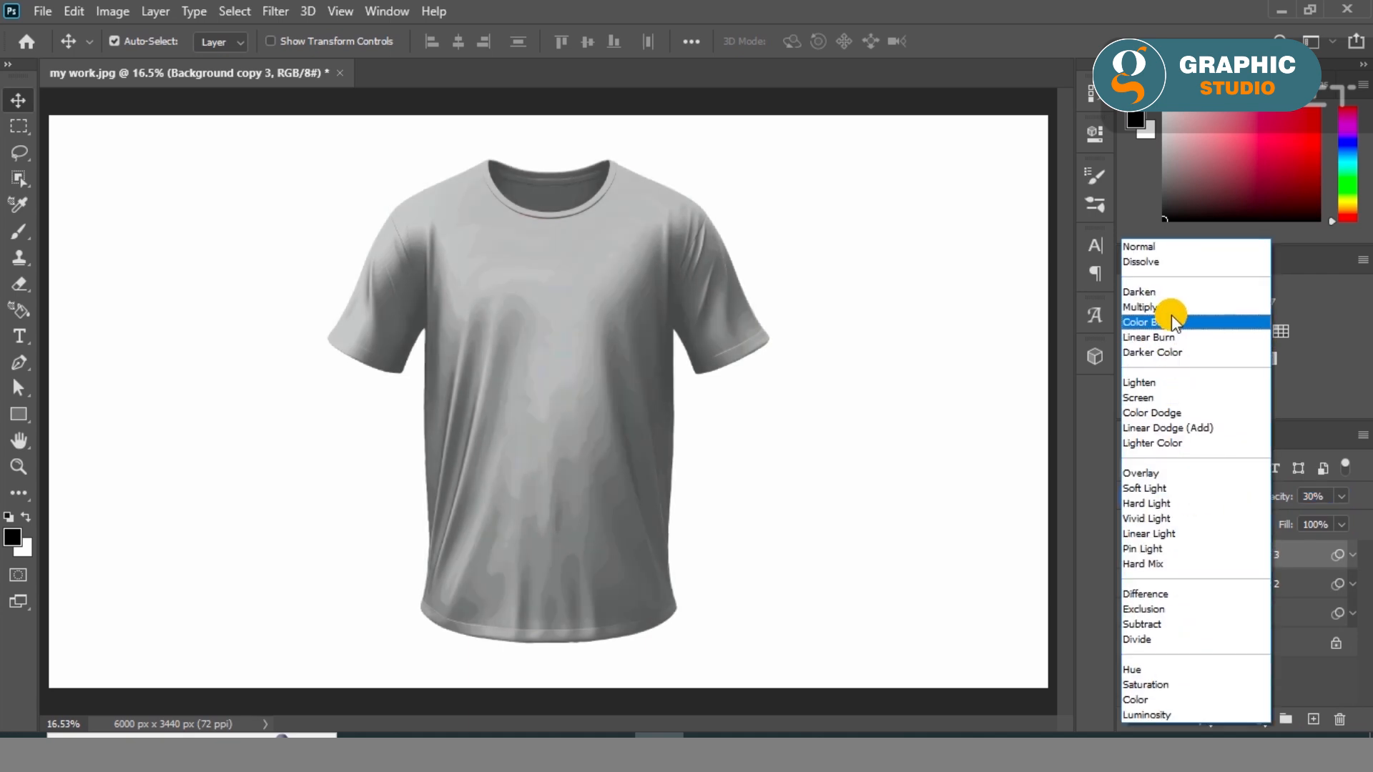
{"action": "left_click", "coordinate": [1177, 472]}
{"action": "left_click", "coordinate": [1345, 499]}
{"action": "left_click_drag", "start_coordinate": [1361, 526], "coordinate": [1359, 520]}
{"action": "left_click", "coordinate": [818, 18]}
In the Overlay layer's Blending Options, split the underlying layer's Blend If sliders to 63/215 for shadows and 159/255 for highlights
{"action": "left_click", "coordinate": [1206, 720]}
{"action": "left_click", "coordinate": [1242, 528]}
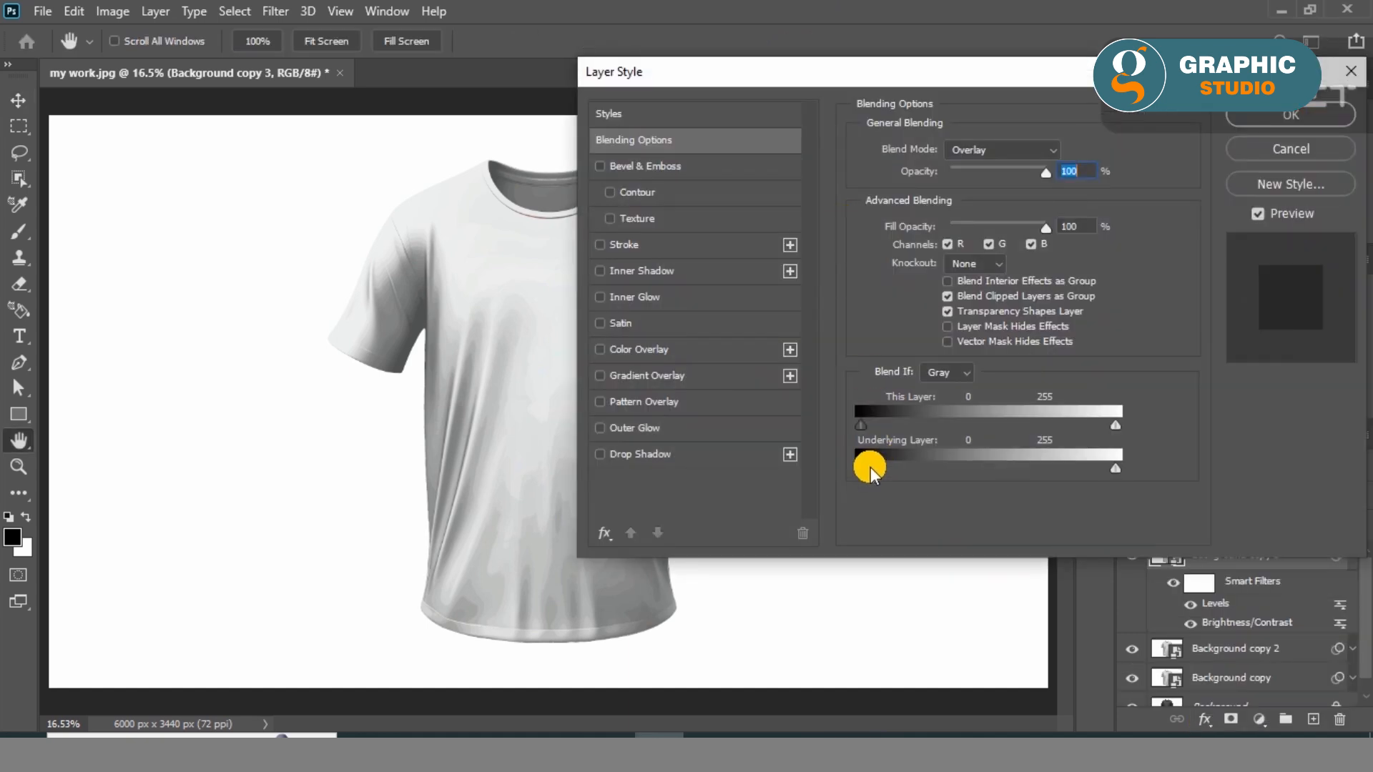
{"action": "left_click_drag", "start_coordinate": [864, 469], "coordinate": [933, 470]}
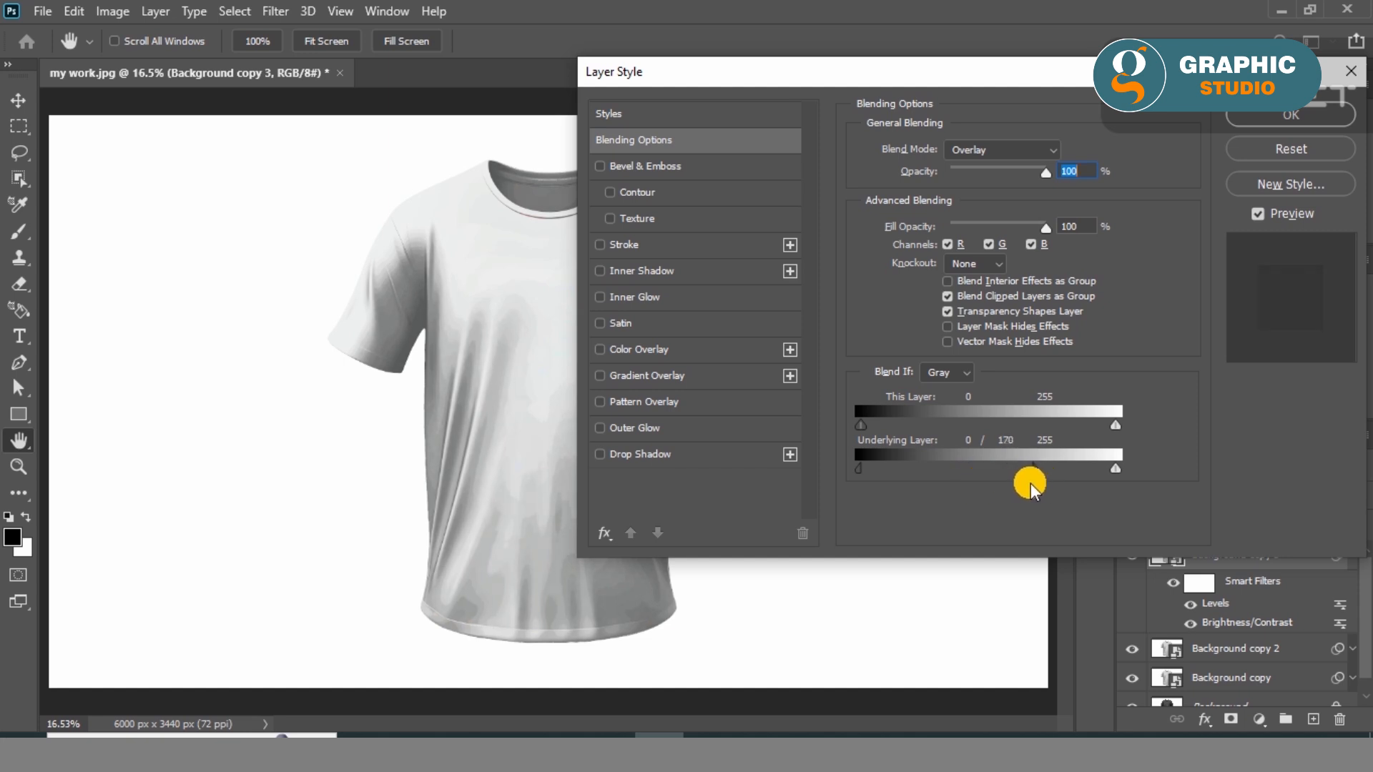
{"action": "mouse_move", "coordinate": [1115, 469]}
{"action": "left_mouse_down"}
{"action": "mouse_move", "coordinate": [967, 478]}
{"action": "mouse_move", "coordinate": [1077, 468]}
{"action": "left_mouse_up"}
{"action": "left_click_drag", "start_coordinate": [964, 469], "coordinate": [1020, 470]}
{"action": "mouse_move", "coordinate": [858, 470]}
{"action": "left_mouse_down"}
{"action": "mouse_move", "coordinate": [943, 470]}
{"action": "mouse_move", "coordinate": [930, 471]}
{"action": "left_mouse_up"}
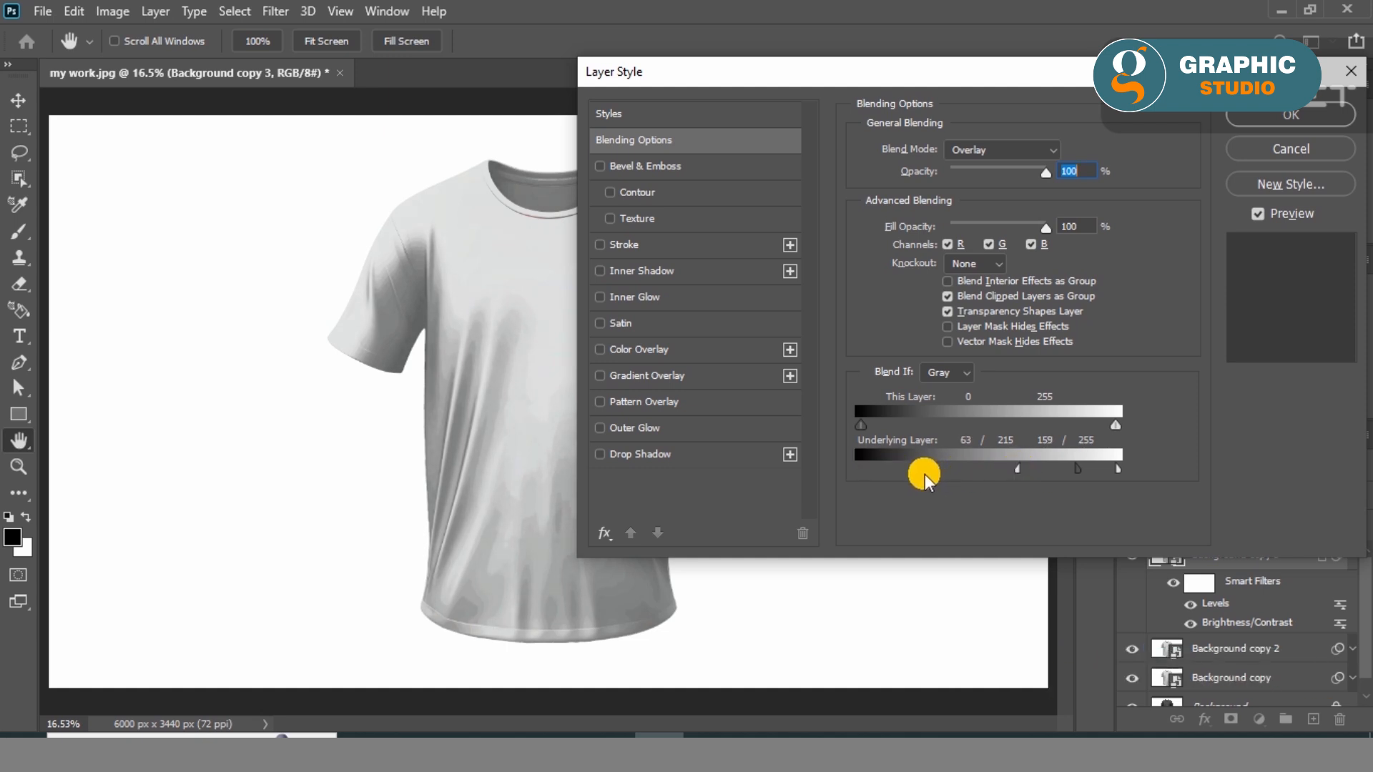
{"action": "left_click", "coordinate": [1278, 115]}
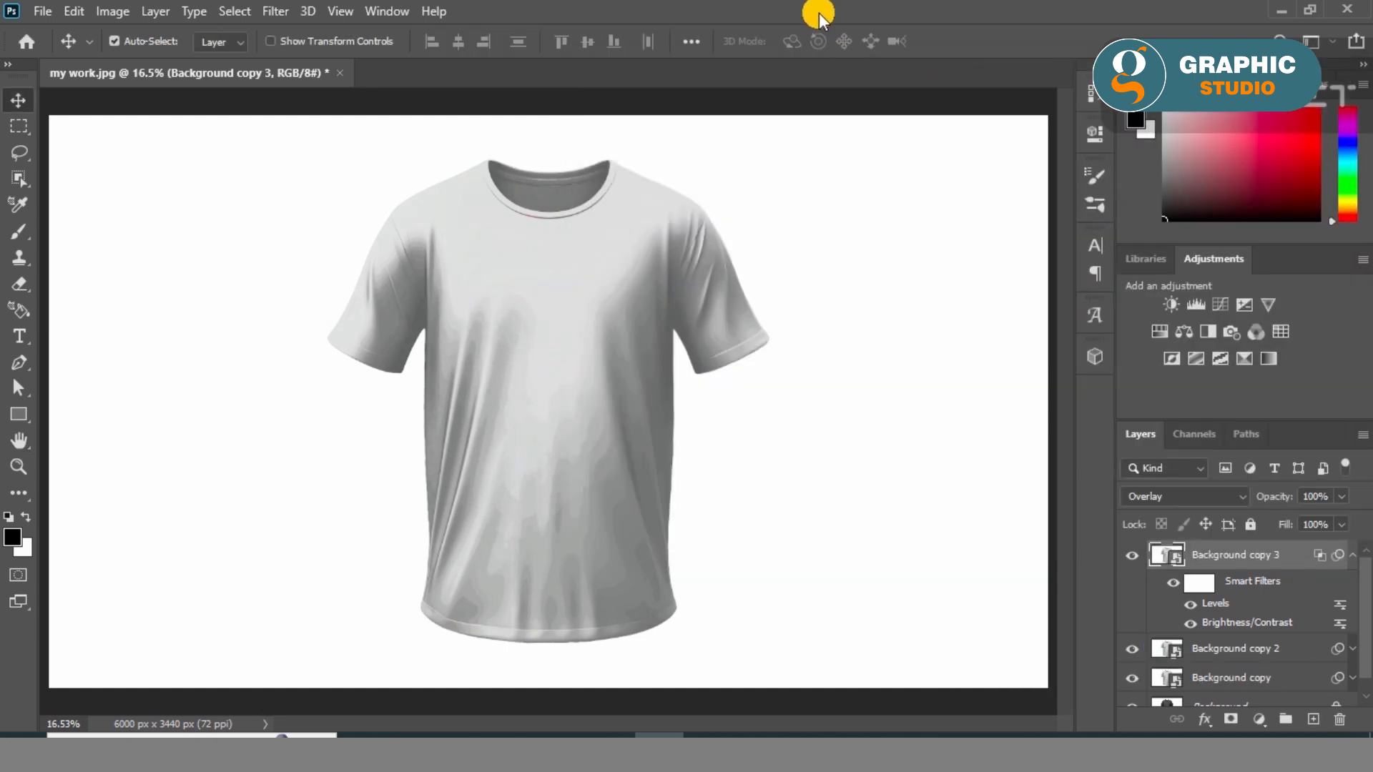
Group the Multiply and Overlay shirt copies and name the group Front effect
{"action": "left_click", "coordinate": [1286, 656], "text": "ctrl"}
{"action": "key", "text": "ctrl+g"}
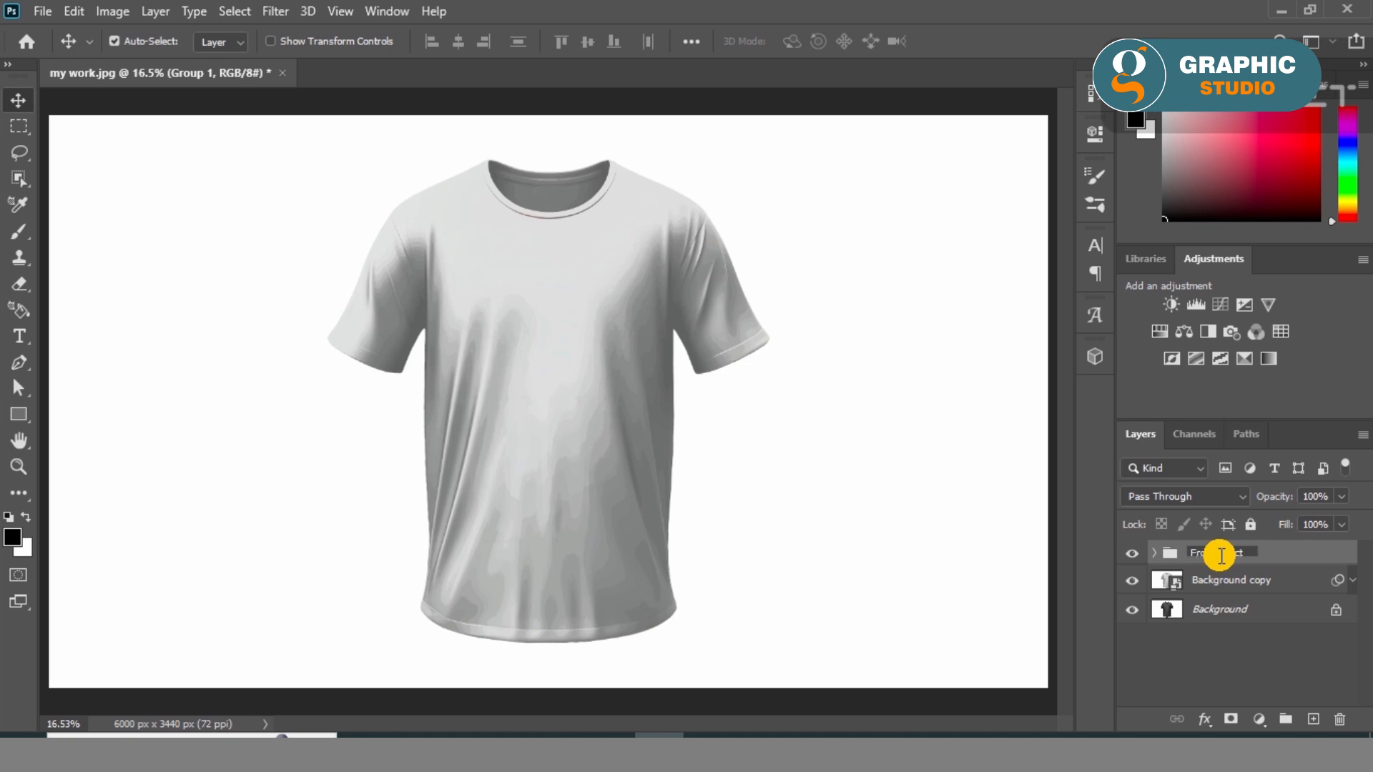
{"action": "left_click", "coordinate": [894, 455]}
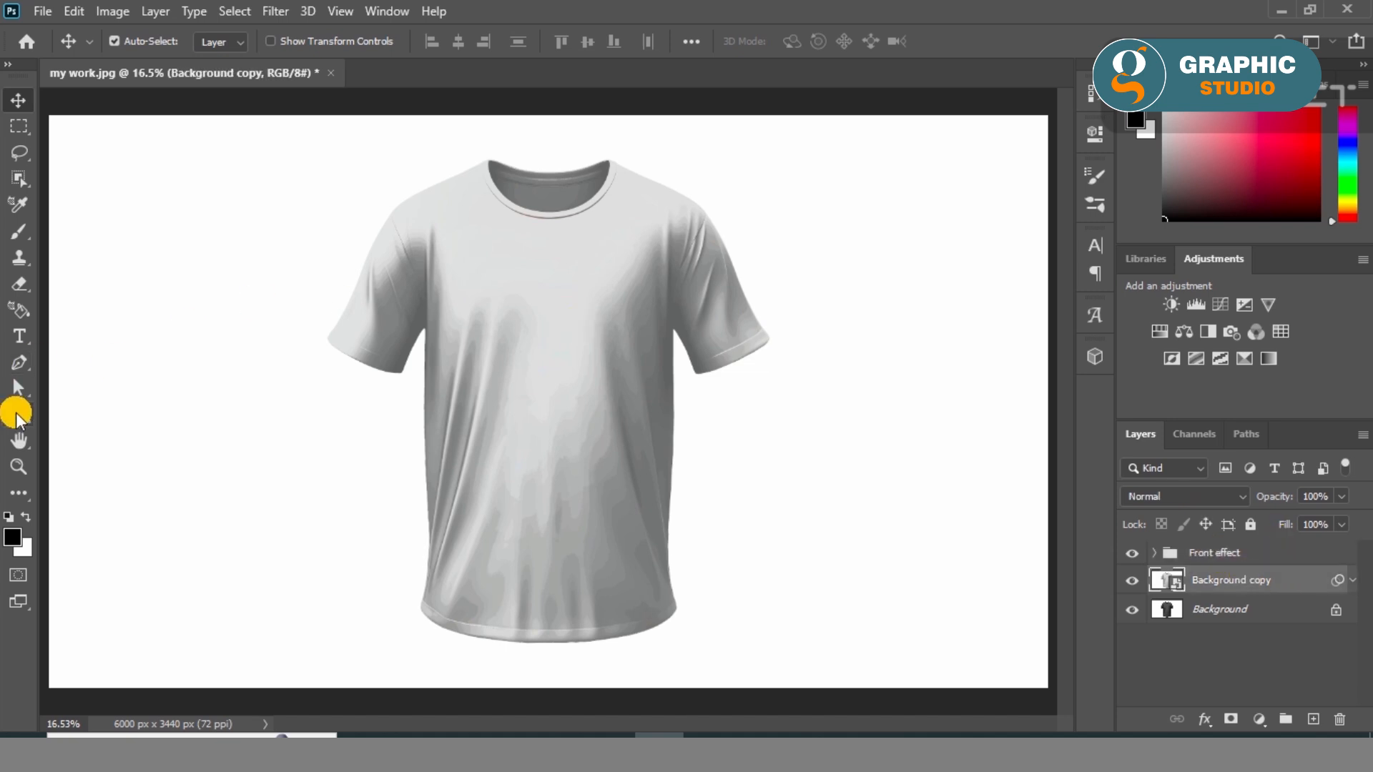
Draw a rectangle about 2808 by 3030 px over the shirt, above Background copy, and fill it with blue
{"action": "left_click", "coordinate": [17, 415]}
{"action": "left_click_drag", "start_coordinate": [310, 148], "coordinate": [778, 653]}
{"action": "left_click", "coordinate": [810, 253]}
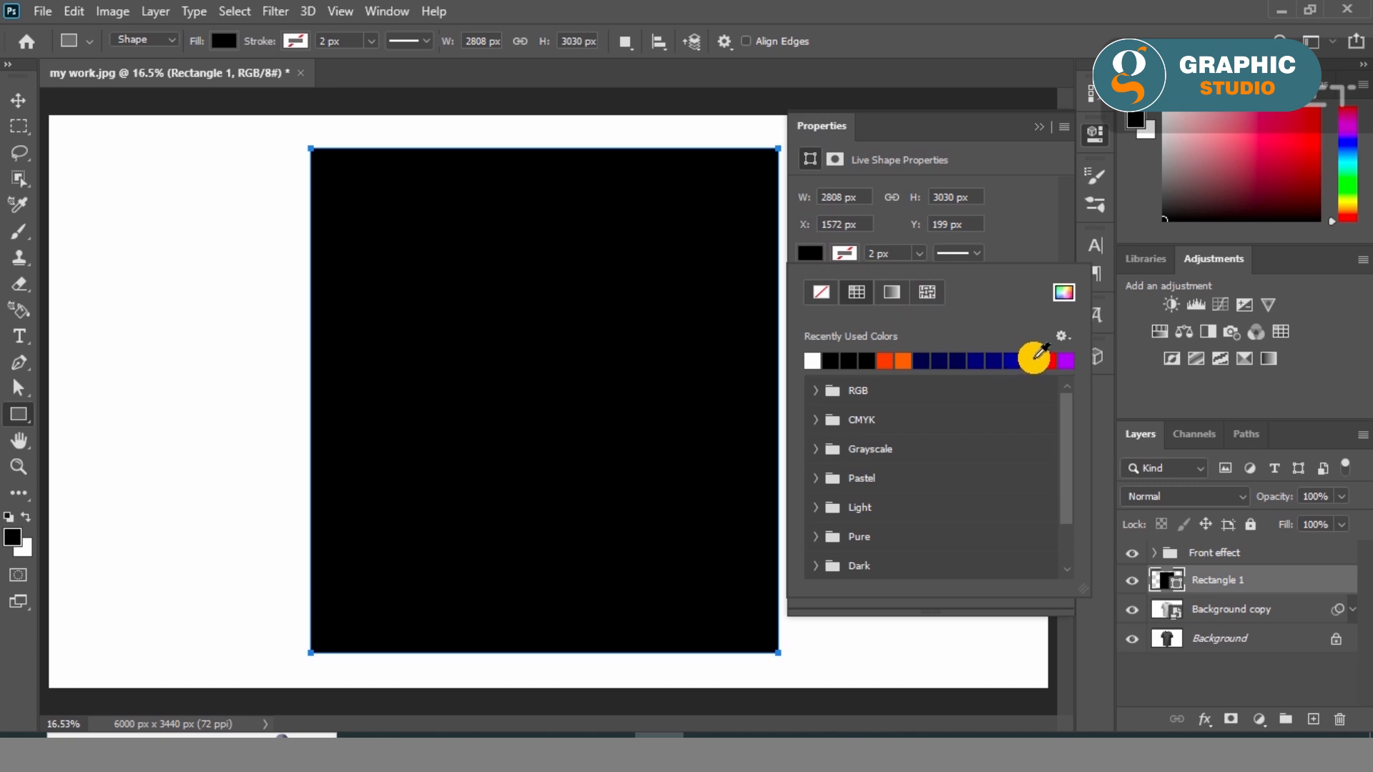
{"action": "left_click", "coordinate": [1034, 357]}
{"action": "left_click", "coordinate": [1046, 127]}
Resize the blue rectangle to 96.33% width and 97.23% height so it closely frames the shirt
{"action": "left_click", "coordinate": [18, 102]}
{"action": "key", "text": "ctrl+t"}
{"action": "left_click_drag", "start_coordinate": [300, 402], "coordinate": [314, 400]}
{"action": "left_click_drag", "start_coordinate": [787, 400], "coordinate": [773, 401]}
{"action": "left_click_drag", "start_coordinate": [540, 139], "coordinate": [548, 158]}
{"action": "left_click_drag", "start_coordinate": [546, 650], "coordinate": [548, 649]}
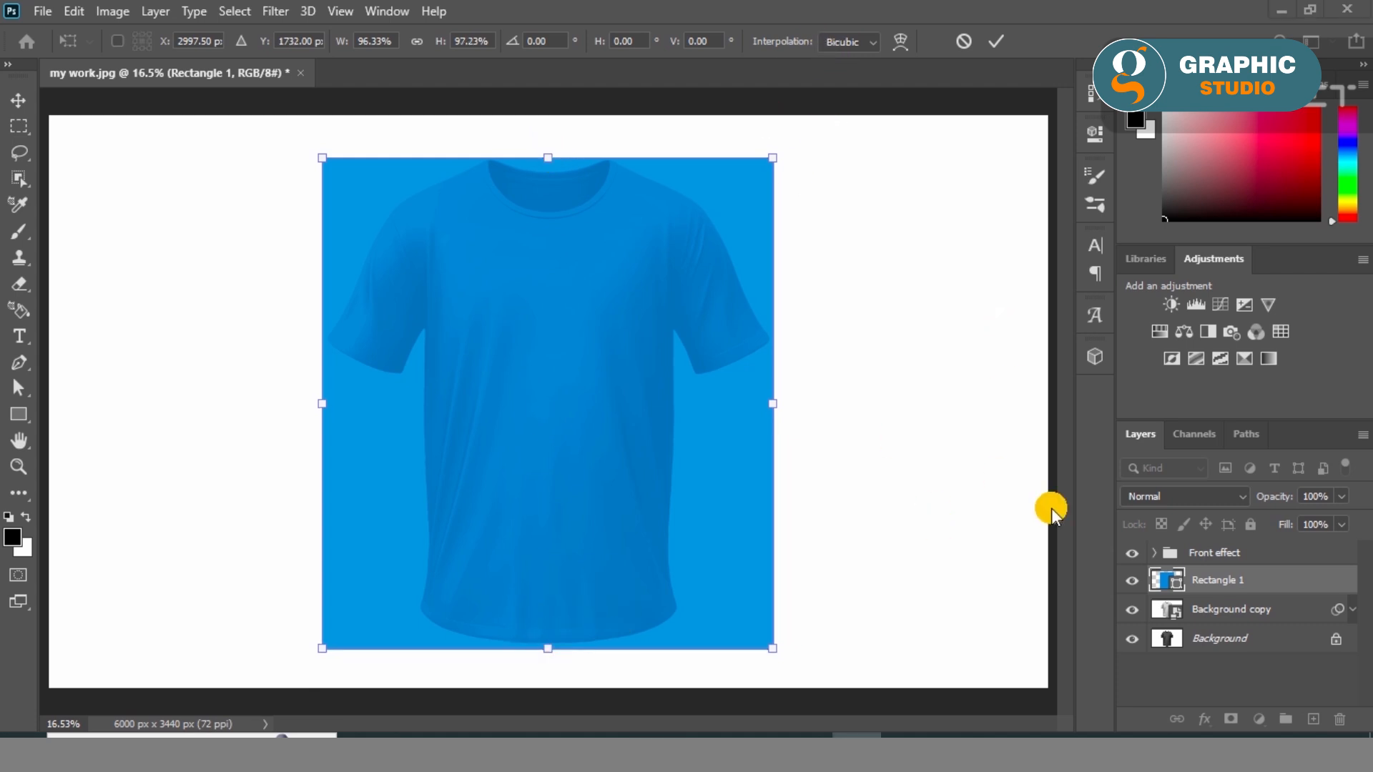
{"action": "key", "text": "Return"}
Convert the blue rectangle to a smart object and hide its layer
{"action": "right_click", "coordinate": [1297, 581]}
{"action": "left_click", "coordinate": [1142, 279]}
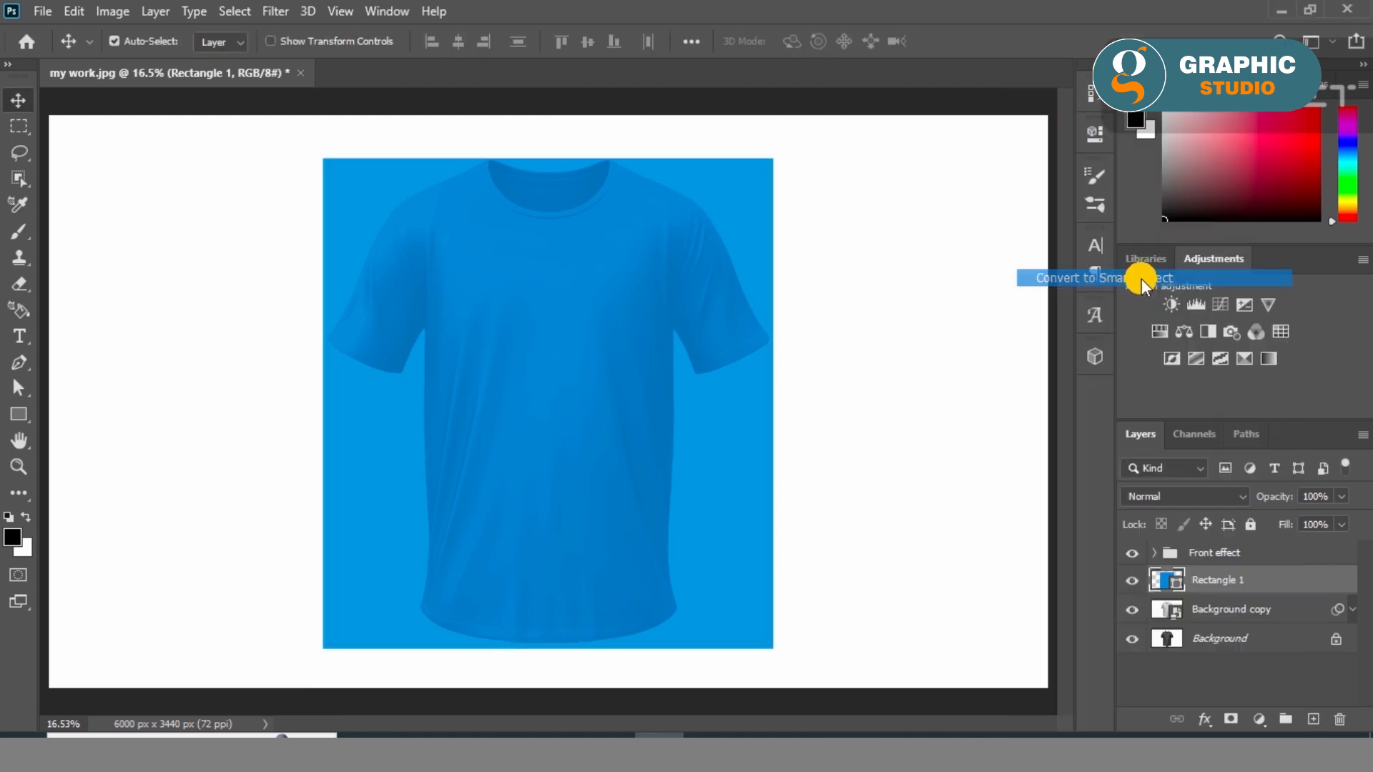
{"action": "left_click", "coordinate": [1132, 581]}
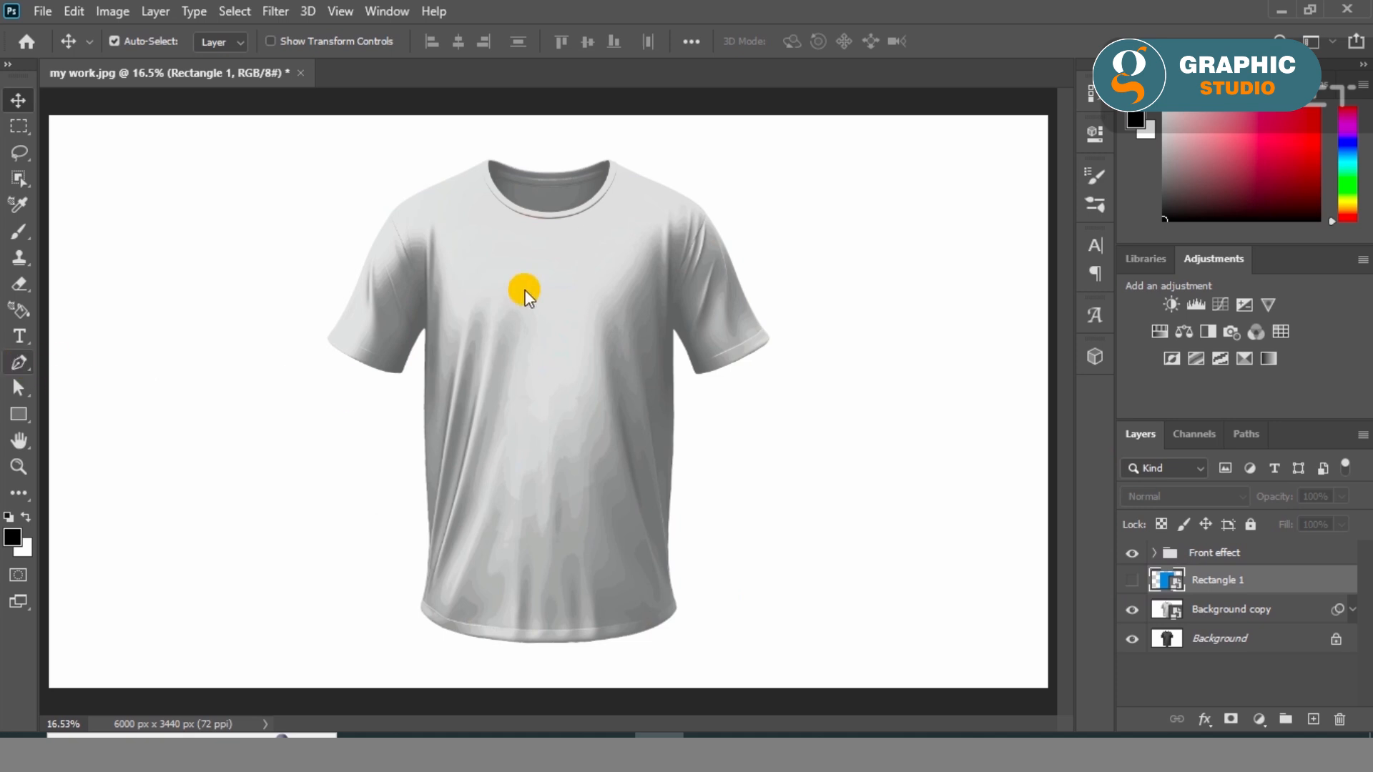
Start a Pen tool shape path up the shirt's right edge from just above the hem, and set its fill to none
{"action": "key", "text": "p"}
{"action": "scroll", "coordinate": [674, 608], "scroll_direction": "up", "scroll_amount": 8}
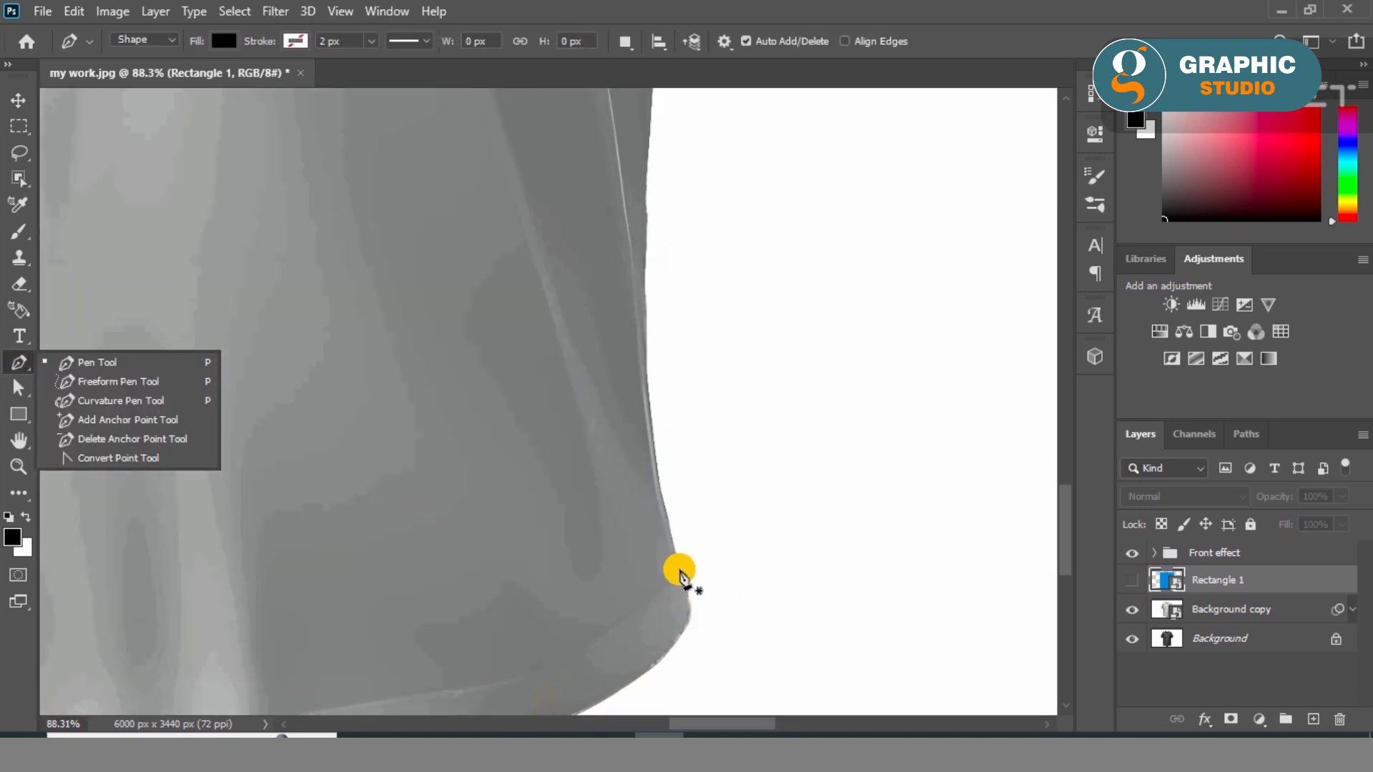
{"action": "left_click", "coordinate": [680, 572]}
{"action": "scroll", "coordinate": [680, 561], "scroll_direction": "up", "scroll_amount": 2}
{"action": "left_click", "coordinate": [682, 561]}
{"action": "left_click", "coordinate": [673, 524]}
{"action": "left_click", "coordinate": [665, 494]}
{"action": "left_click", "coordinate": [657, 465]}
{"action": "left_click", "coordinate": [650, 434]}
{"action": "left_click", "coordinate": [224, 41]}
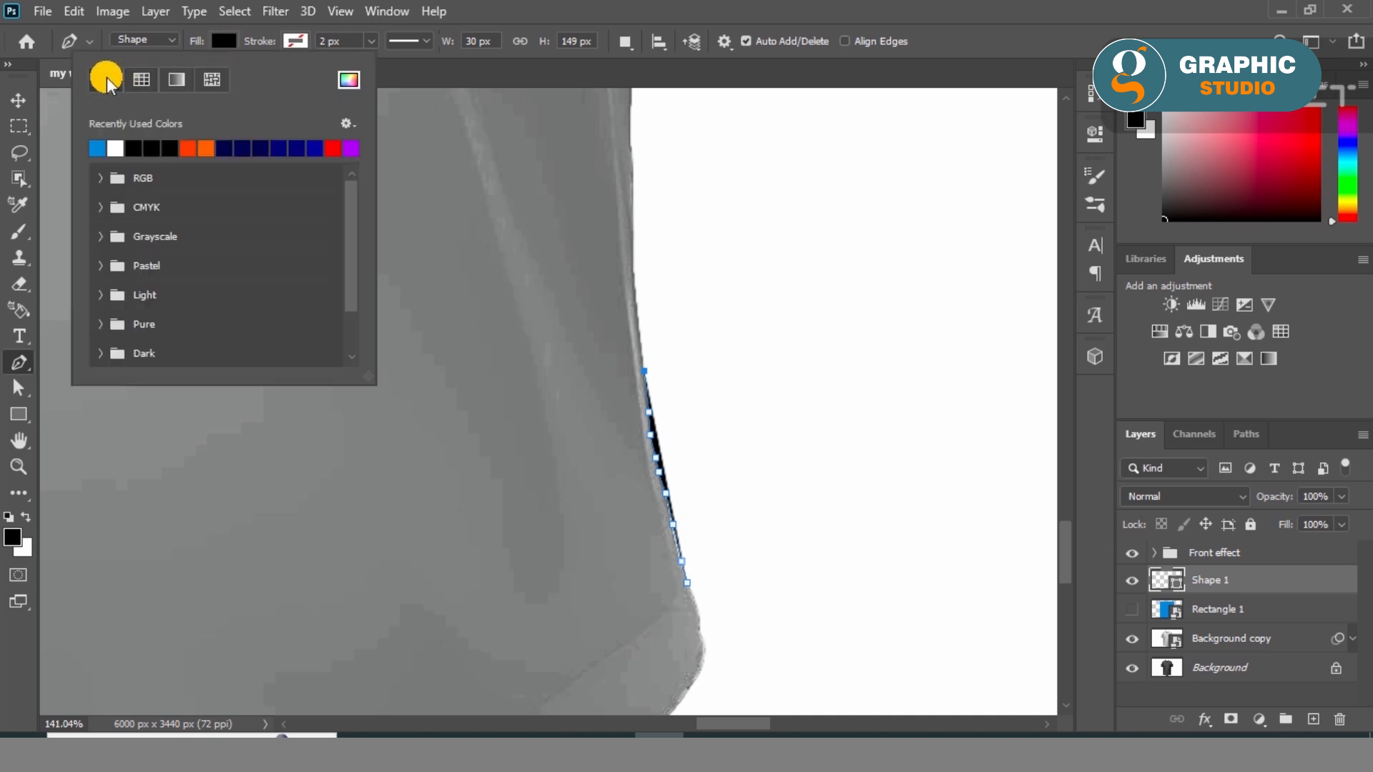
Continue the path with closely spaced anchor points up the lower part of the shirt body's right edge
{"action": "left_click", "coordinate": [640, 320]}
{"action": "left_click", "coordinate": [633, 250]}
{"action": "left_click", "coordinate": [633, 226]}
{"action": "left_click", "coordinate": [633, 205]}
{"action": "left_click", "coordinate": [633, 183]}
{"action": "left_click", "coordinate": [633, 163]}
{"action": "left_click", "coordinate": [631, 139]}
{"action": "left_click_drag", "start_coordinate": [602, 196], "coordinate": [619, 572]}
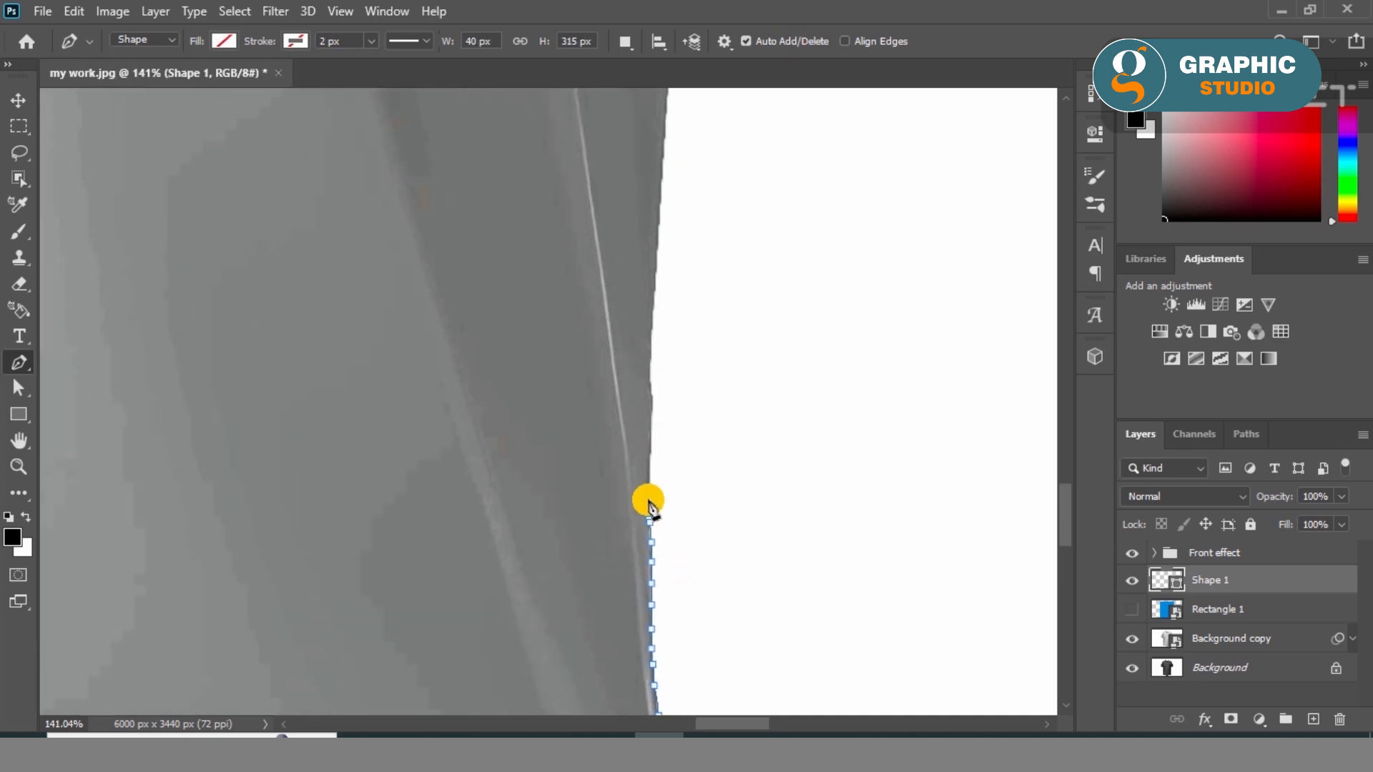
{"action": "left_click", "coordinate": [652, 405]}
{"action": "left_click", "coordinate": [652, 388]}
{"action": "left_click", "coordinate": [647, 364]}
{"action": "left_click_drag", "start_coordinate": [654, 271], "coordinate": [639, 558]}
{"action": "left_click", "coordinate": [649, 543]}
{"action": "left_click", "coordinate": [649, 509]}
{"action": "left_click", "coordinate": [655, 465]}
{"action": "left_click", "coordinate": [654, 422]}
{"action": "left_click", "coordinate": [659, 394]}
{"action": "left_click", "coordinate": [659, 365]}
{"action": "left_click", "coordinate": [660, 345]}
{"action": "left_click", "coordinate": [662, 317]}
{"action": "left_click_drag", "start_coordinate": [664, 262], "coordinate": [665, 603]}
{"action": "left_click", "coordinate": [668, 610]}
{"action": "left_click", "coordinate": [669, 584]}
{"action": "left_click", "coordinate": [672, 545]}
{"action": "left_click", "coordinate": [674, 529]}
{"action": "left_click", "coordinate": [673, 515]}
{"action": "left_click", "coordinate": [672, 489]}
{"action": "left_click", "coordinate": [679, 426]}
{"action": "left_click", "coordinate": [682, 374]}
{"action": "left_click", "coordinate": [682, 348]}
{"action": "left_click", "coordinate": [683, 317]}
{"action": "left_click", "coordinate": [682, 284]}
{"action": "left_click", "coordinate": [682, 255]}
{"action": "left_click", "coordinate": [683, 223]}
{"action": "left_click", "coordinate": [690, 149]}
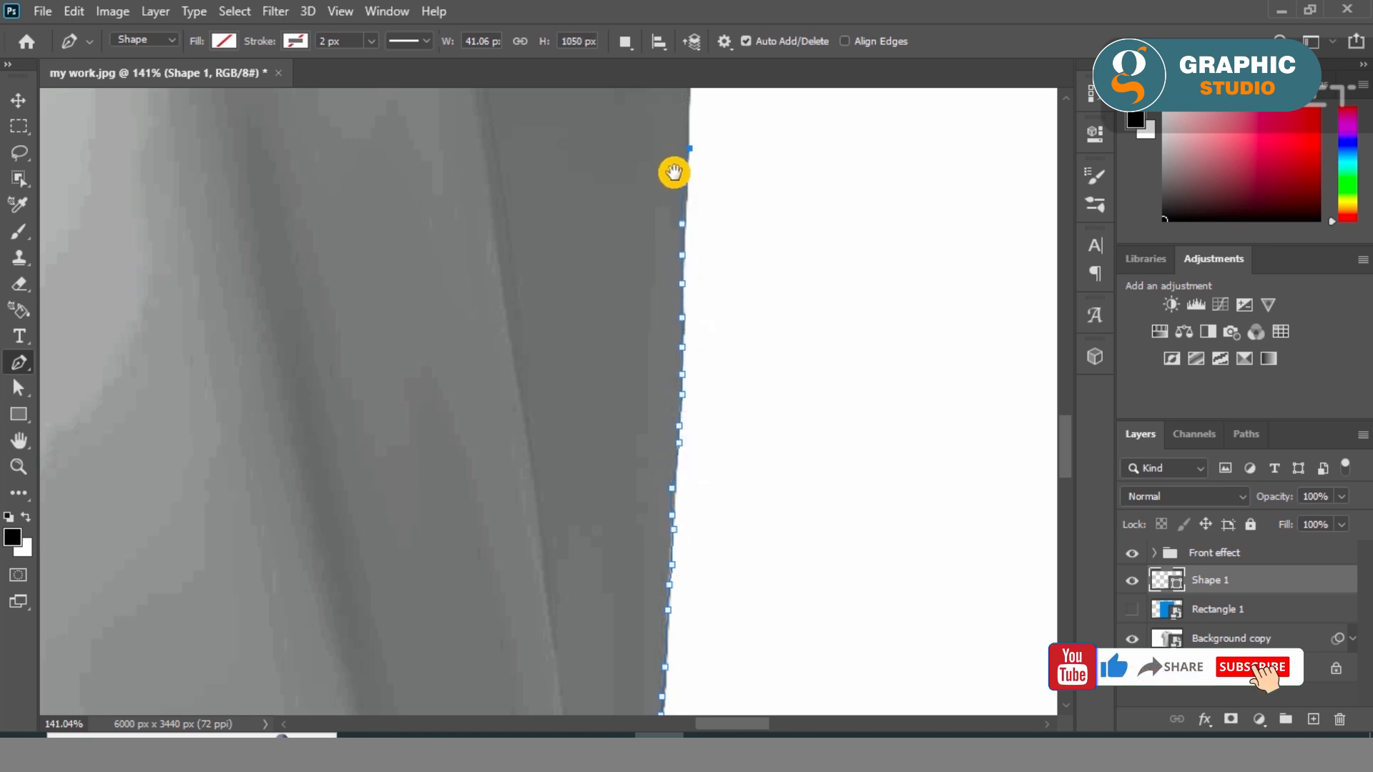
Extend the path up the rest of the body's right edge, past the armpit to the start of the sleeve seam
{"action": "left_click_drag", "start_coordinate": [674, 171], "coordinate": [668, 729]}
{"action": "left_click", "coordinate": [681, 581]}
{"action": "left_click", "coordinate": [681, 538]}
{"action": "left_click", "coordinate": [680, 503]}
{"action": "left_click", "coordinate": [680, 477]}
{"action": "left_click", "coordinate": [681, 440]}
{"action": "left_click", "coordinate": [680, 404]}
{"action": "left_click", "coordinate": [681, 289]}
{"action": "left_click", "coordinate": [679, 234]}
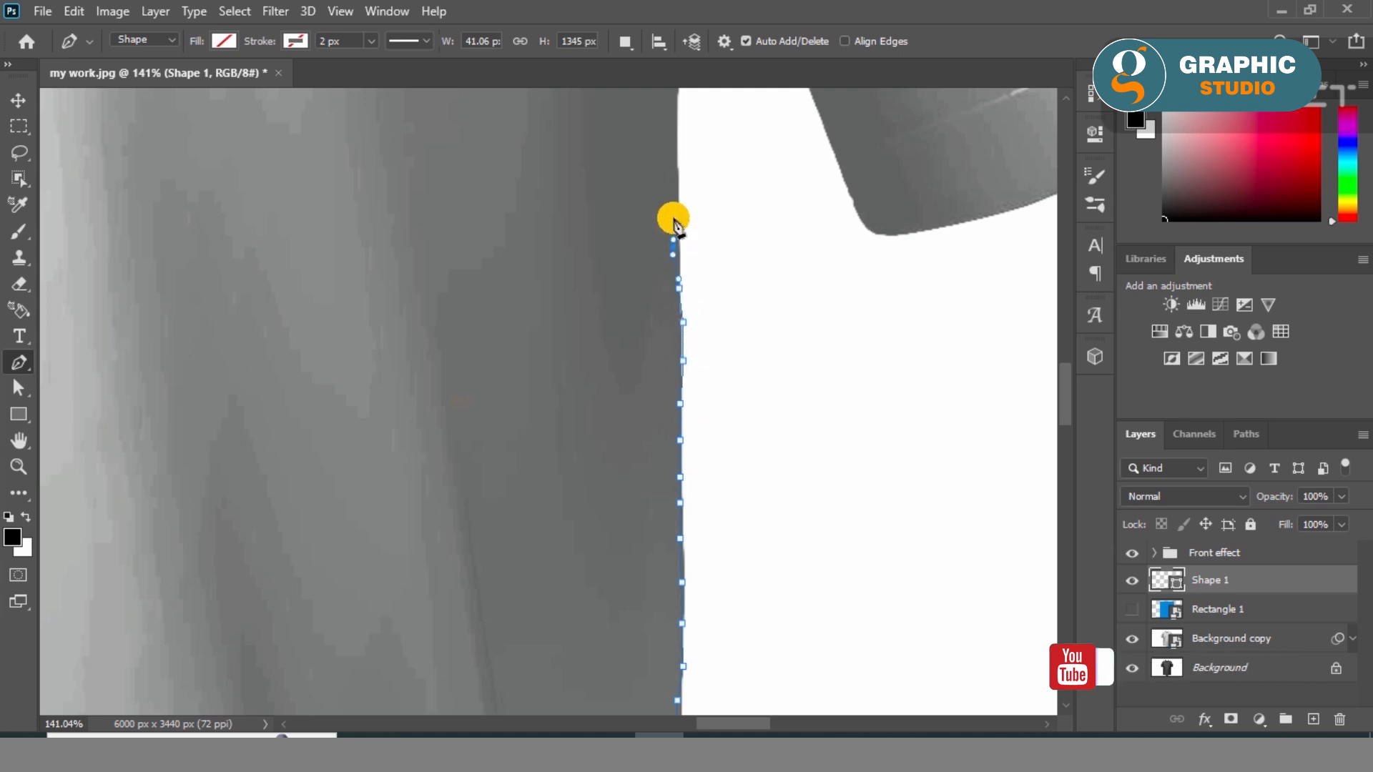
{"action": "left_click", "coordinate": [679, 213]}
{"action": "left_click", "coordinate": [675, 184]}
{"action": "left_click", "coordinate": [675, 163]}
{"action": "left_click", "coordinate": [674, 141]}
{"action": "left_click_drag", "start_coordinate": [674, 123], "coordinate": [576, 711]}
{"action": "left_click", "coordinate": [616, 639]}
{"action": "left_click", "coordinate": [620, 603]}
{"action": "left_click", "coordinate": [620, 534]}
{"action": "left_click", "coordinate": [623, 477]}
{"action": "left_click", "coordinate": [623, 447]}
{"action": "left_click", "coordinate": [622, 403]}
{"action": "left_click", "coordinate": [621, 397]}
{"action": "scroll", "coordinate": [573, 542], "scroll_direction": "down", "scroll_amount": 5}
{"action": "left_click", "coordinate": [604, 444]}
{"action": "left_click", "coordinate": [604, 413]}
{"action": "left_click", "coordinate": [605, 404]}
{"action": "left_click", "coordinate": [601, 356]}
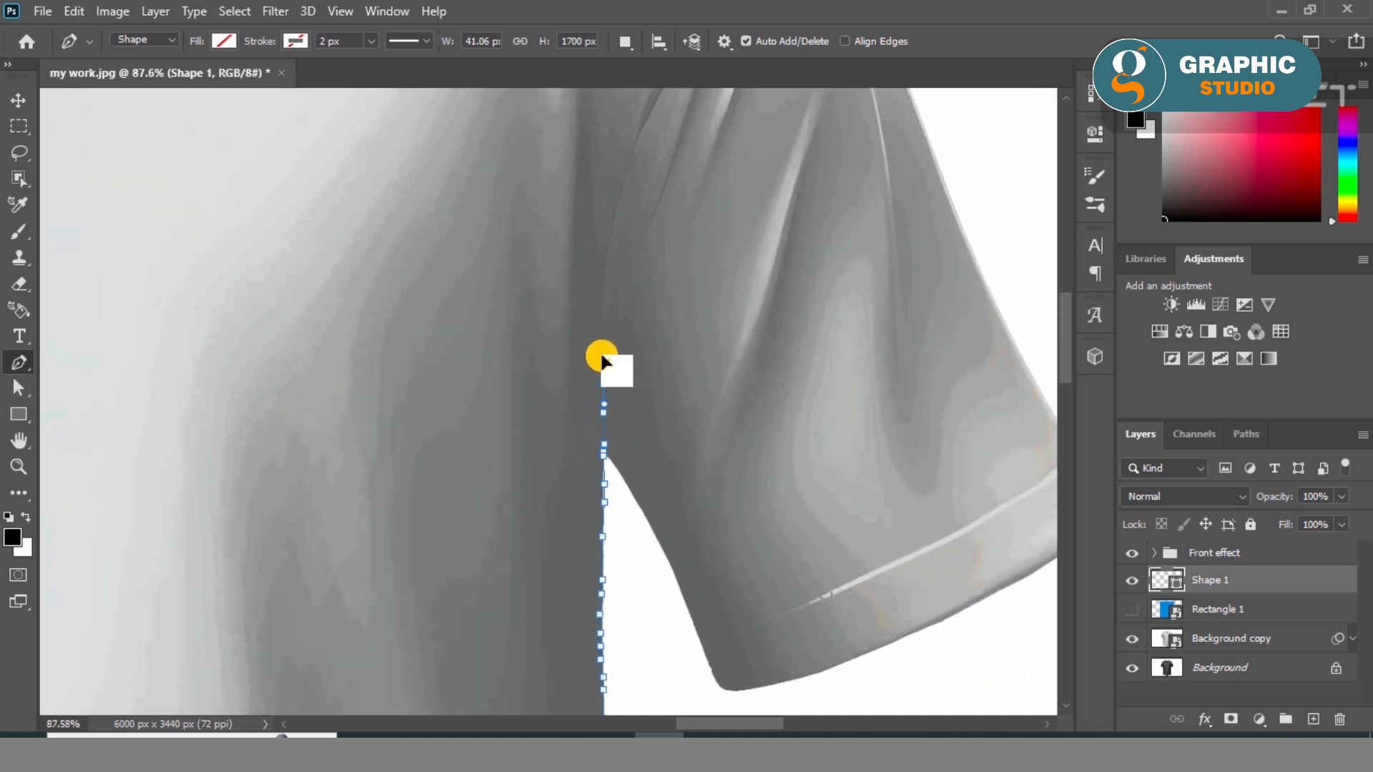
Trace the right sleeve seam up to the shoulder edge and move the stray anchor point back onto the seam
{"action": "left_click_drag", "start_coordinate": [607, 247], "coordinate": [623, 475]}
{"action": "left_click", "coordinate": [605, 525]}
{"action": "left_click", "coordinate": [617, 472]}
{"action": "left_click", "coordinate": [627, 434]}
{"action": "left_click", "coordinate": [637, 406]}
{"action": "left_click", "coordinate": [643, 393]}
{"action": "left_click", "coordinate": [650, 369]}
{"action": "left_click", "coordinate": [664, 338]}
{"action": "left_click", "coordinate": [677, 303]}
{"action": "left_click", "coordinate": [686, 295]}
{"action": "left_click", "coordinate": [696, 288]}
{"action": "left_click", "coordinate": [722, 226]}
{"action": "left_click", "coordinate": [733, 208]}
{"action": "left_click", "coordinate": [735, 189]}
{"action": "left_click", "coordinate": [749, 174]}
{"action": "left_click_drag", "start_coordinate": [702, 227], "coordinate": [757, 485]}
{"action": "scroll", "coordinate": [828, 371], "scroll_direction": "up", "scroll_amount": 5}
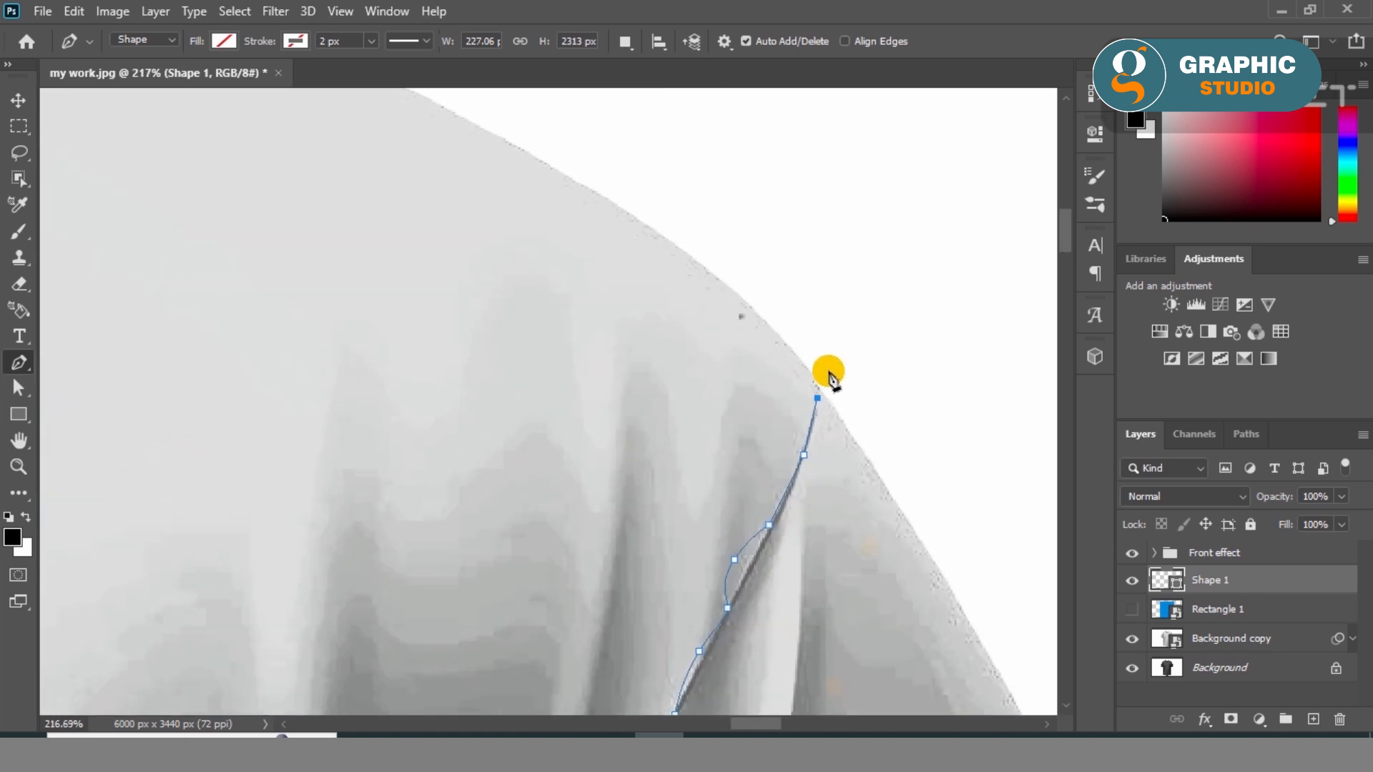
{"action": "scroll", "coordinate": [782, 460], "scroll_direction": "down", "scroll_amount": 2}
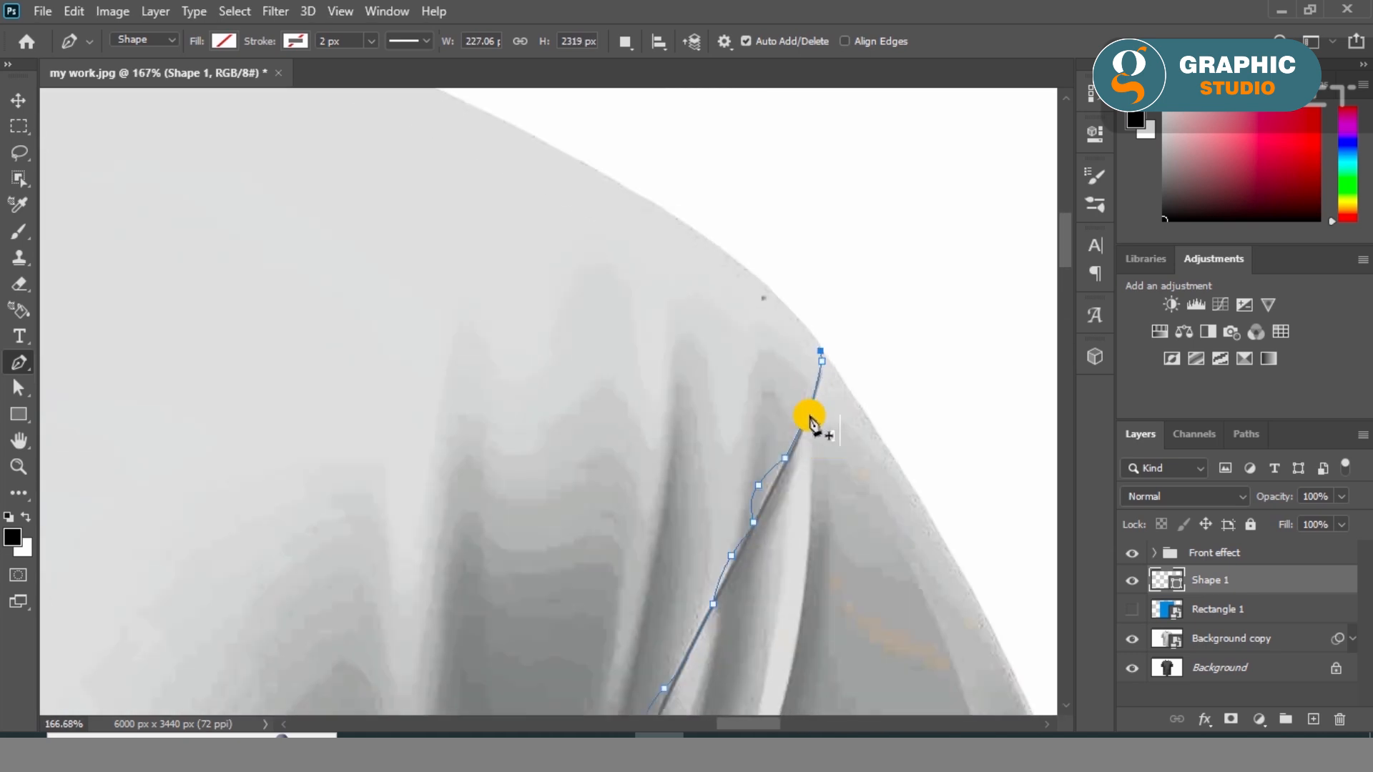
{"action": "left_click", "coordinate": [759, 488]}
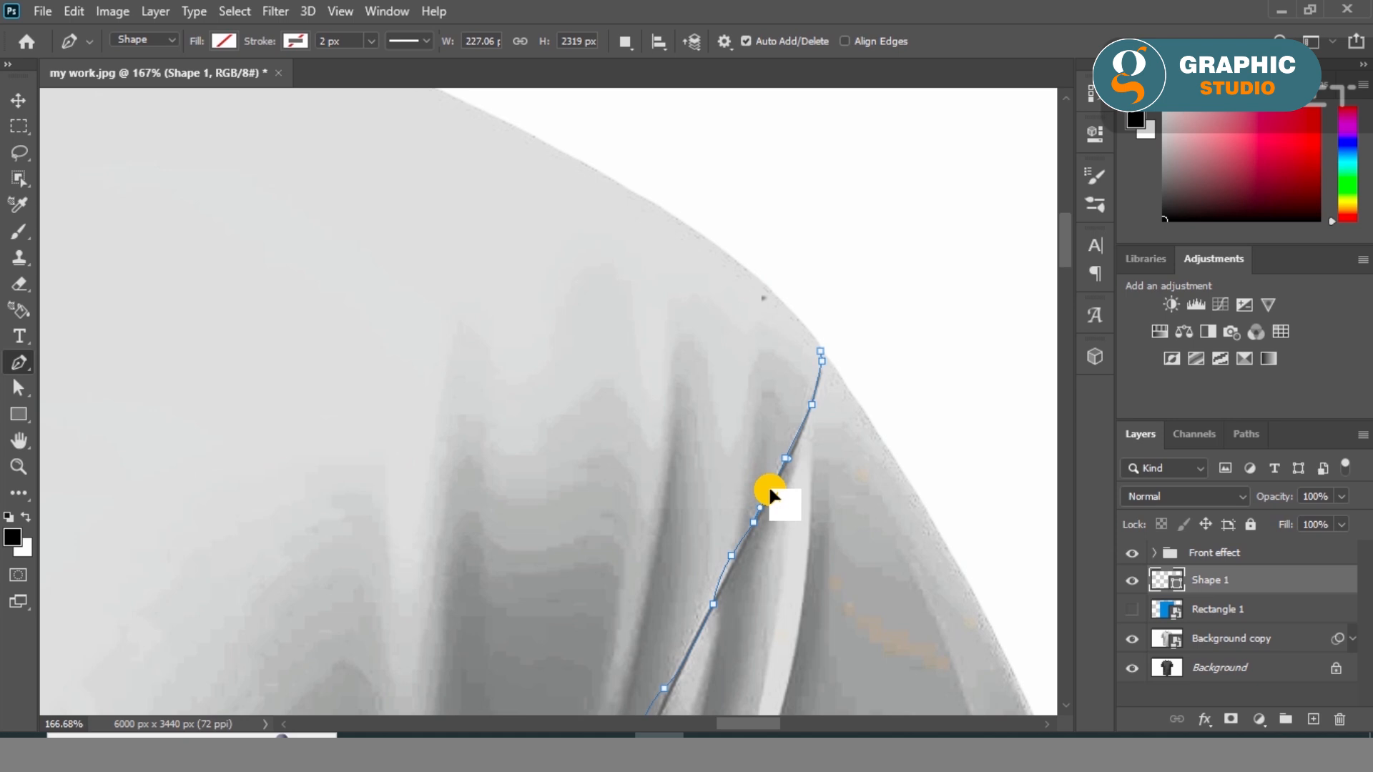
Trace the right shoulder's outer edge from the sleeve seam up to the collar seam
{"action": "left_click_drag", "start_coordinate": [587, 167], "coordinate": [392, 224]}
{"action": "left_click", "coordinate": [585, 325], "text": "alt"}
{"action": "left_click_drag", "start_coordinate": [406, 299], "coordinate": [722, 433]}
{"action": "left_click", "coordinate": [754, 380]}
{"action": "left_click", "coordinate": [697, 355]}
{"action": "left_click", "coordinate": [653, 336]}
{"action": "left_click", "coordinate": [611, 319]}
{"action": "left_click", "coordinate": [558, 296]}
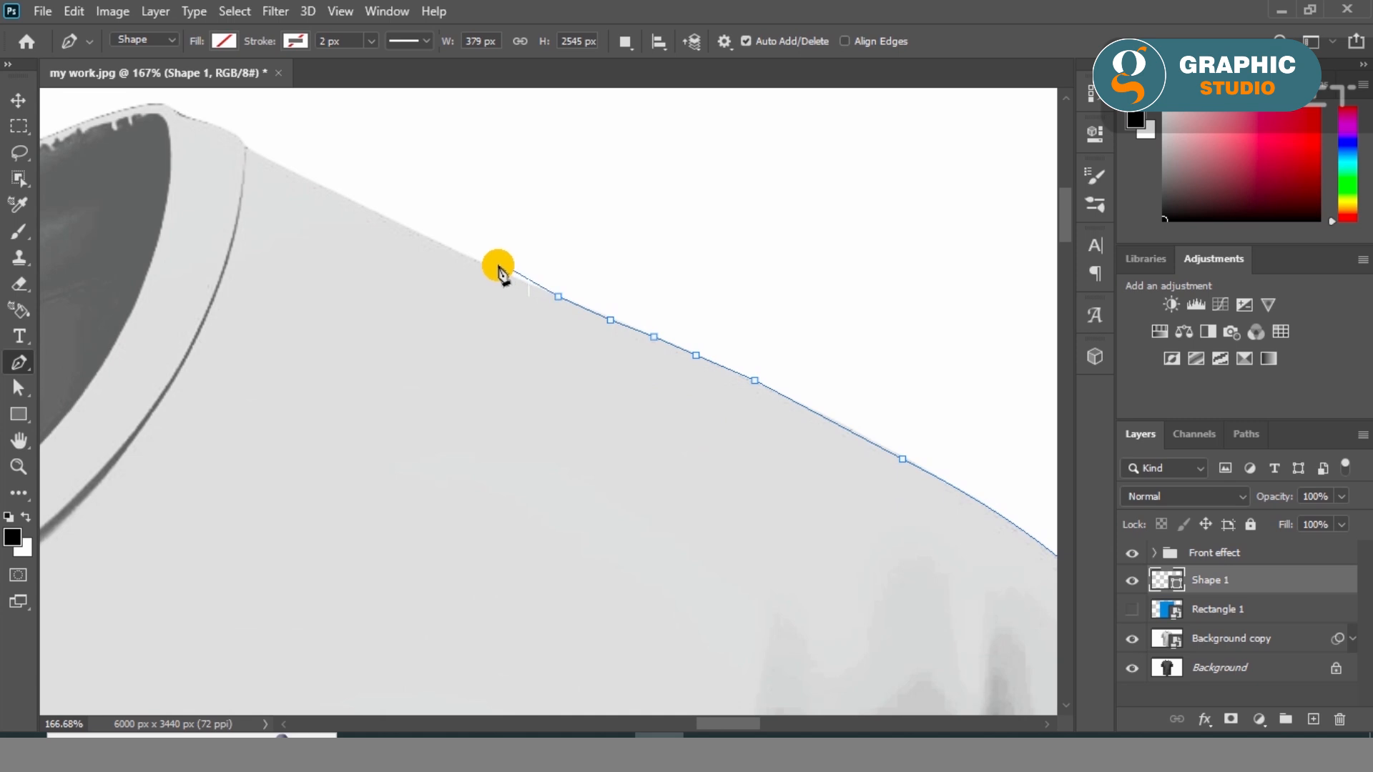
{"action": "left_click", "coordinate": [493, 270]}
{"action": "left_click", "coordinate": [466, 254]}
{"action": "left_click", "coordinate": [432, 239]}
{"action": "left_click", "coordinate": [410, 227]}
{"action": "left_click", "coordinate": [392, 216]}
{"action": "left_click", "coordinate": [372, 206]}
{"action": "left_click", "coordinate": [351, 200]}
{"action": "left_click", "coordinate": [327, 184]}
{"action": "left_click_drag", "start_coordinate": [283, 357], "coordinate": [715, 326]}
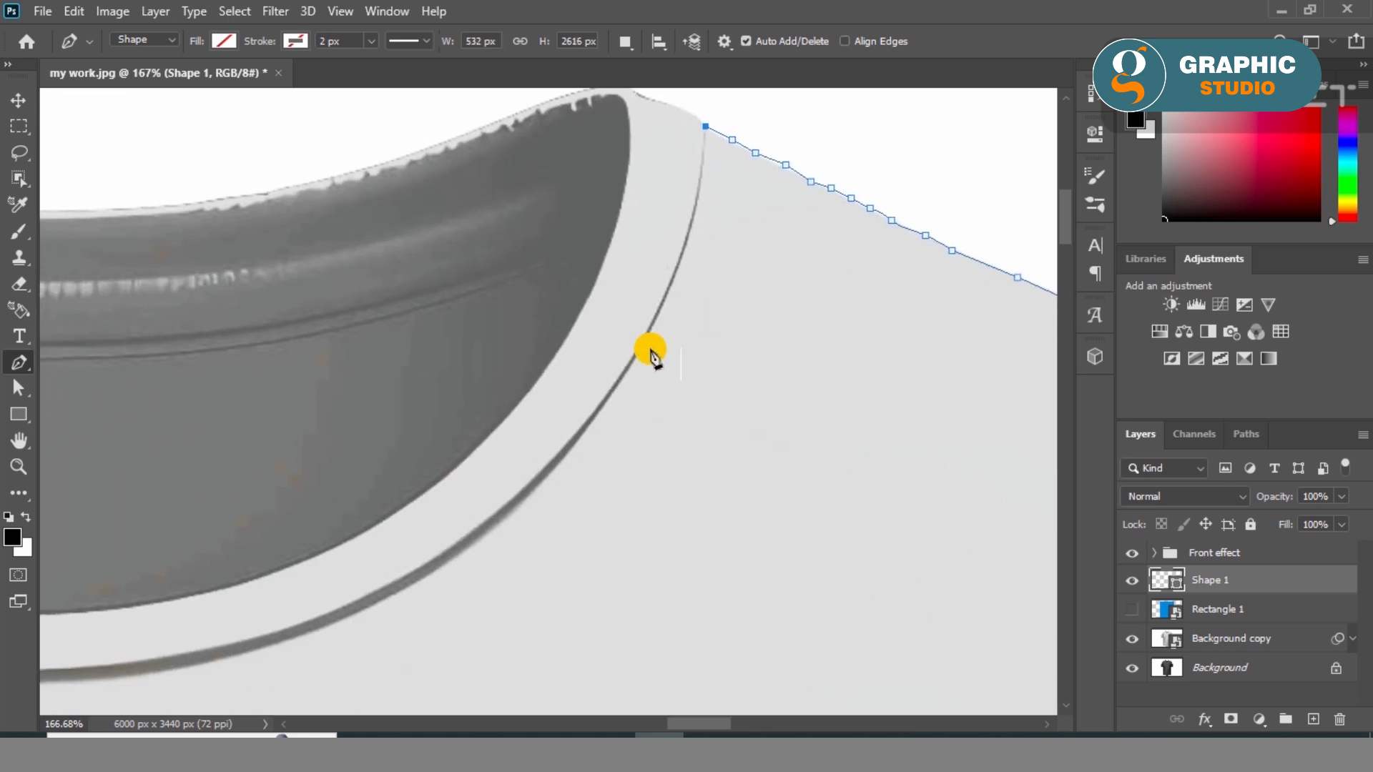
Trace the collar's lower seam with curved segments around the neckline to the top of the left shoulder
{"action": "left_click_drag", "start_coordinate": [616, 381], "coordinate": [540, 465]}
{"action": "left_click_drag", "start_coordinate": [790, 469], "coordinate": [1077, 371]}
{"action": "scroll", "coordinate": [587, 569], "scroll_direction": "down", "scroll_amount": 2}
{"action": "left_click_drag", "start_coordinate": [509, 554], "coordinate": [576, 622]}
{"action": "left_click_drag", "start_coordinate": [376, 555], "coordinate": [229, 456]}
{"action": "left_click", "coordinate": [376, 556], "text": "alt"}
{"action": "left_click_drag", "start_coordinate": [336, 558], "coordinate": [506, 644]}
{"action": "left_click_drag", "start_coordinate": [341, 377], "coordinate": [276, 185]}
{"action": "left_click_drag", "start_coordinate": [326, 304], "coordinate": [329, 280]}
{"action": "left_click", "coordinate": [326, 305], "text": "alt"}
{"action": "left_click_drag", "start_coordinate": [355, 414], "coordinate": [618, 444]}
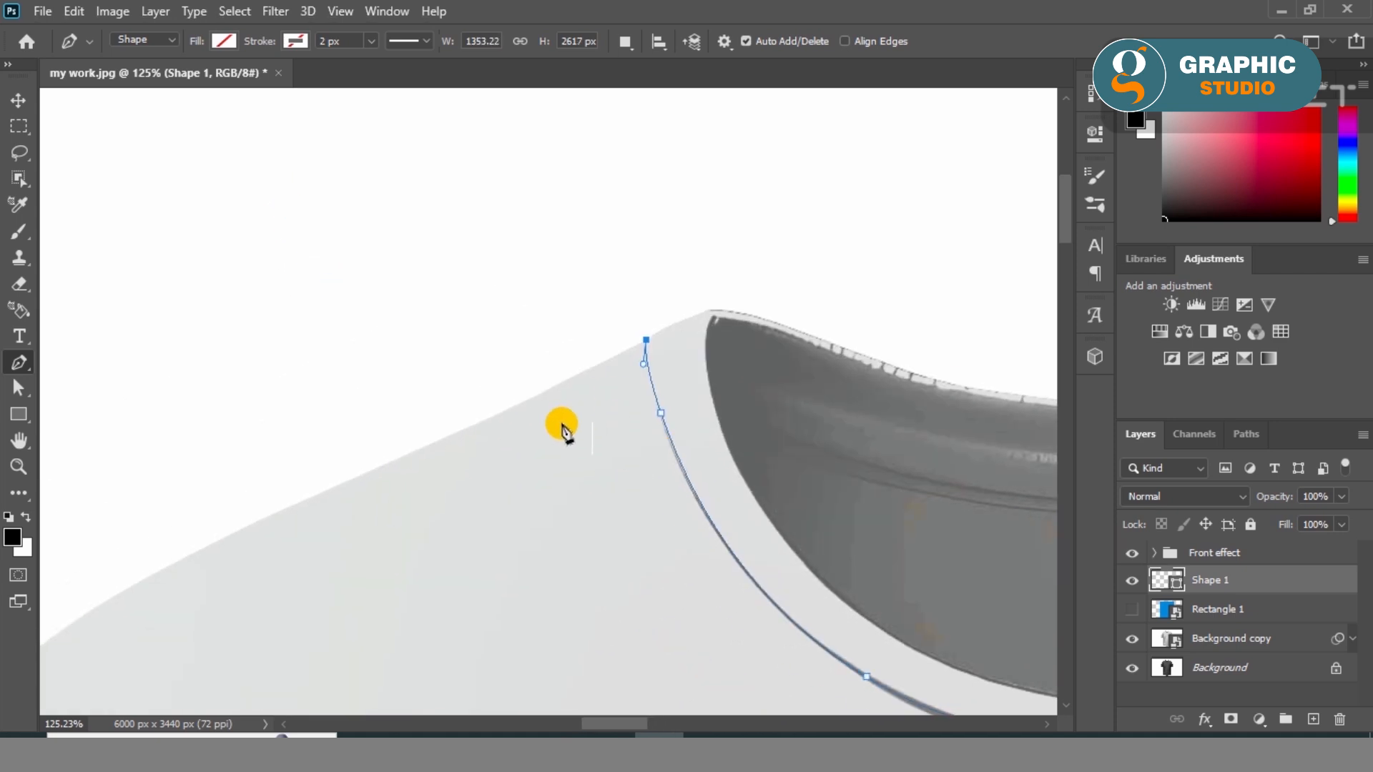
Trace the left shoulder's outer edge from the collar seam about halfway toward the sleeve
{"action": "scroll", "coordinate": [564, 429], "scroll_direction": "up", "scroll_amount": 3}
{"action": "left_click", "coordinate": [575, 360]}
{"action": "left_click_drag", "start_coordinate": [522, 386], "coordinate": [513, 390]}
{"action": "left_click", "coordinate": [459, 419]}
{"action": "left_click", "coordinate": [386, 450]}
{"action": "left_click", "coordinate": [343, 470]}
{"action": "left_click", "coordinate": [313, 484]}
{"action": "left_click", "coordinate": [269, 502]}
{"action": "left_click", "coordinate": [220, 528]}
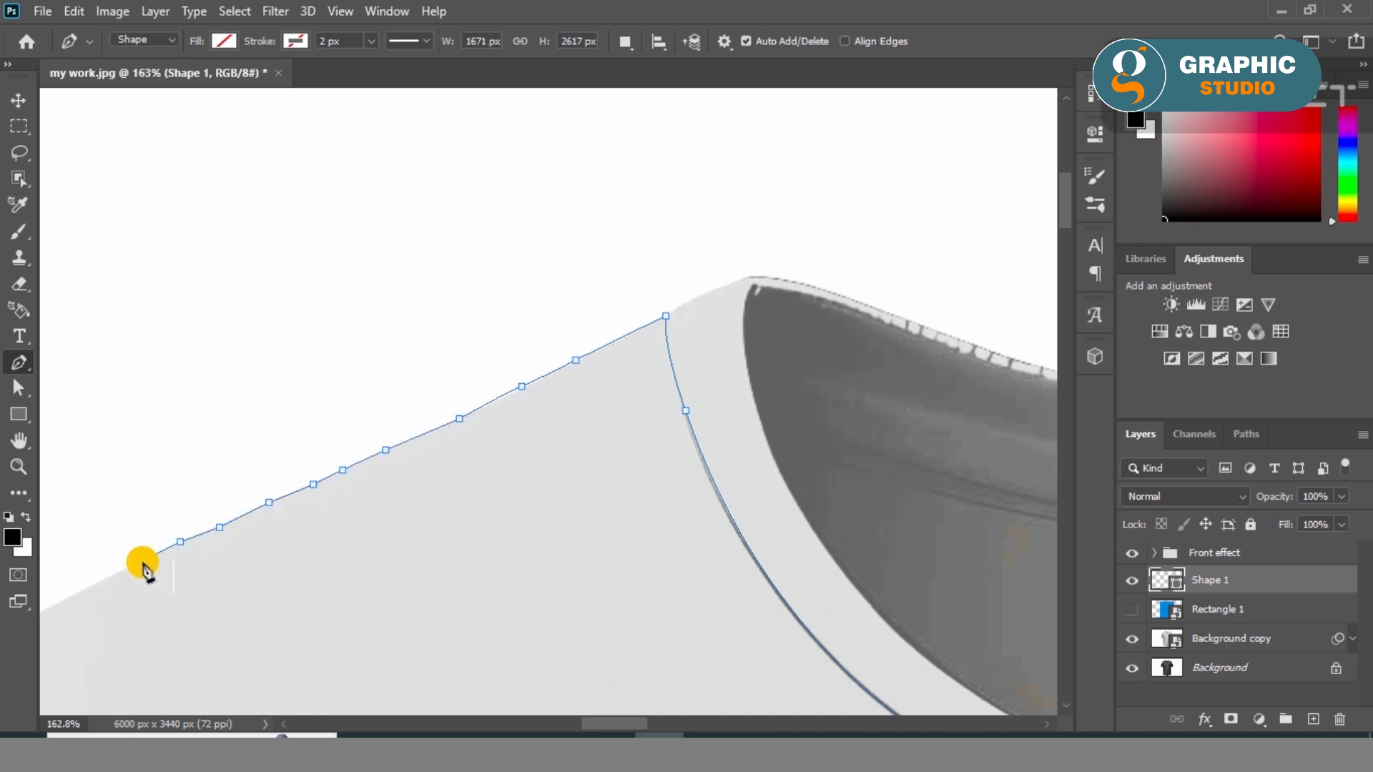
{"action": "left_click", "coordinate": [145, 560]}
Extend the path around the left shoulder's curve down to the top of the sleeve seam
{"action": "left_click_drag", "start_coordinate": [143, 563], "coordinate": [705, 370]}
{"action": "left_click", "coordinate": [645, 370]}
{"action": "left_click", "coordinate": [592, 398]}
{"action": "left_click", "coordinate": [539, 430]}
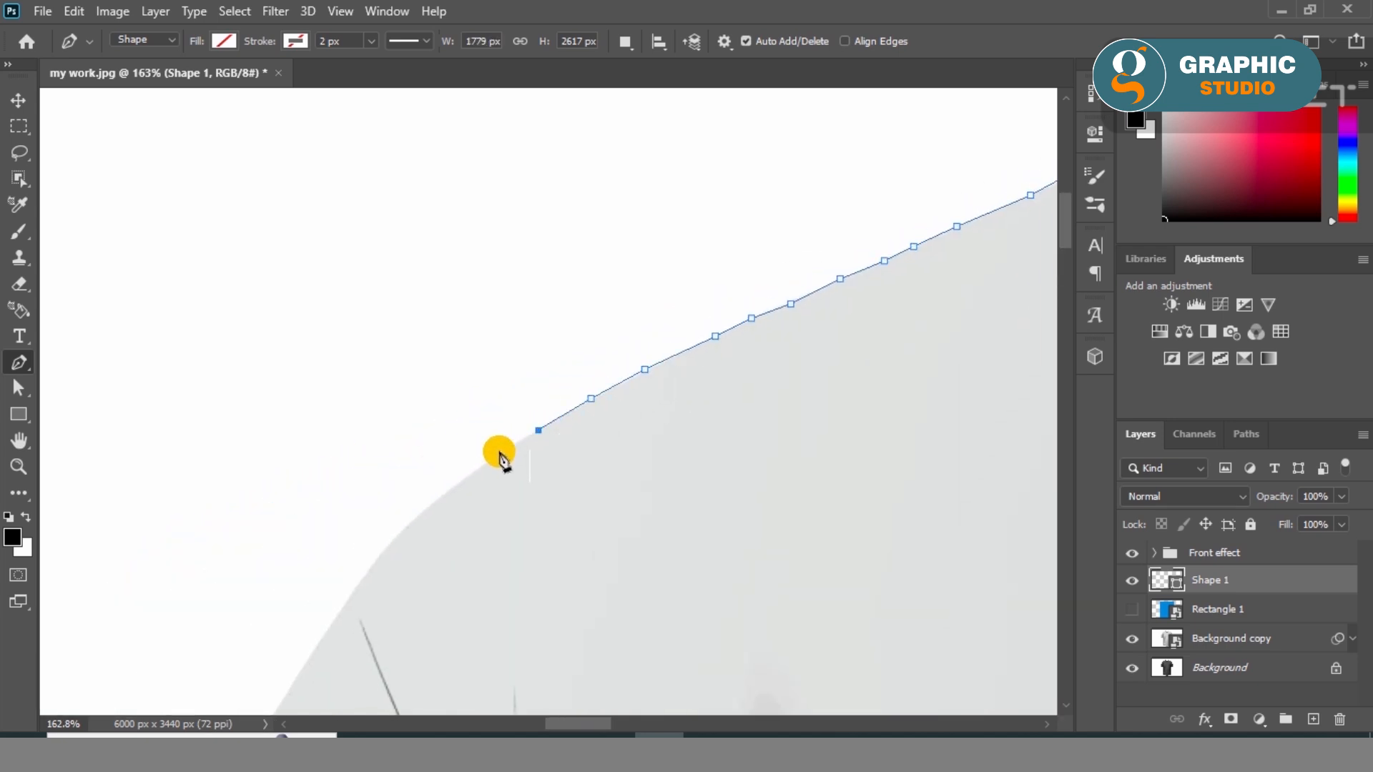
{"action": "left_click", "coordinate": [457, 486]}
{"action": "left_click", "coordinate": [433, 503]}
{"action": "left_click", "coordinate": [406, 529]}
{"action": "left_click", "coordinate": [383, 554]}
{"action": "left_click", "coordinate": [354, 590]}
Trace the left sleeve seam from the shoulder down toward the armpit, ending on a corner anchor without an outgoing handle
{"action": "left_click_drag", "start_coordinate": [364, 633], "coordinate": [310, 287]}
{"action": "left_click", "coordinate": [290, 366]}
{"action": "left_click", "coordinate": [328, 455]}
{"action": "left_click", "coordinate": [362, 530]}
{"action": "left_click", "coordinate": [390, 593]}
{"action": "left_click", "coordinate": [418, 663]}
{"action": "left_click_drag", "start_coordinate": [557, 565], "coordinate": [502, 192]}
{"action": "left_click_drag", "start_coordinate": [417, 416], "coordinate": [421, 427]}
{"action": "left_click", "coordinate": [418, 416], "text": "alt"}
{"action": "left_click_drag", "start_coordinate": [491, 561], "coordinate": [475, 271]}
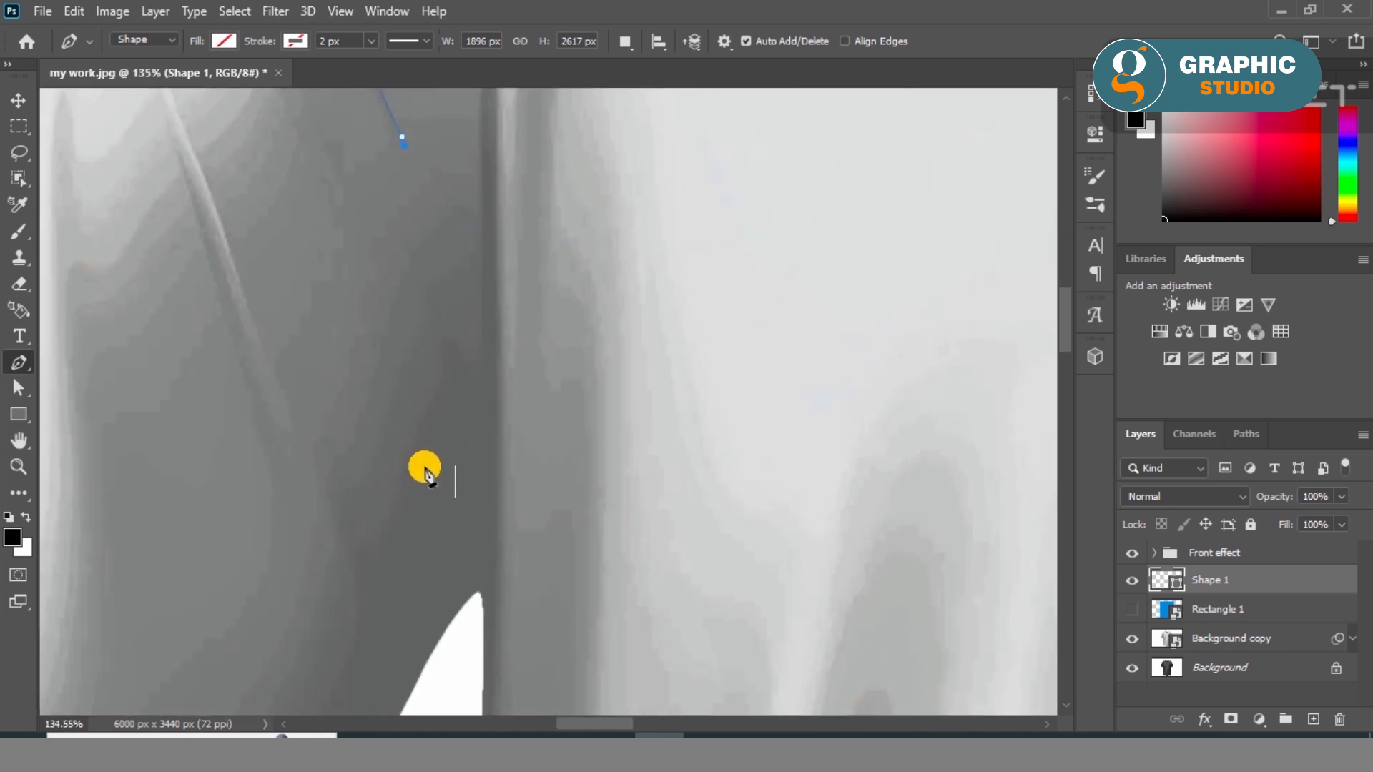
Trace the rest of the left sleeve seam past the armpit to the start of the body's left edge
{"action": "scroll", "coordinate": [423, 466], "scroll_direction": "down", "scroll_amount": 5}
{"action": "left_click", "coordinate": [431, 375]}
{"action": "left_click_drag", "start_coordinate": [444, 400], "coordinate": [456, 438]}
{"action": "left_click_drag", "start_coordinate": [456, 535], "coordinate": [502, 479]}
{"action": "scroll", "coordinate": [489, 511], "scroll_direction": "up", "scroll_amount": 1}
{"action": "left_click", "coordinate": [512, 436]}
{"action": "left_click", "coordinate": [502, 487]}
{"action": "scroll", "coordinate": [521, 569], "scroll_direction": "up", "scroll_amount": 5}
{"action": "left_click", "coordinate": [485, 460]}
{"action": "left_click", "coordinate": [485, 522]}
{"action": "left_click_drag", "start_coordinate": [483, 565], "coordinate": [483, 570]}
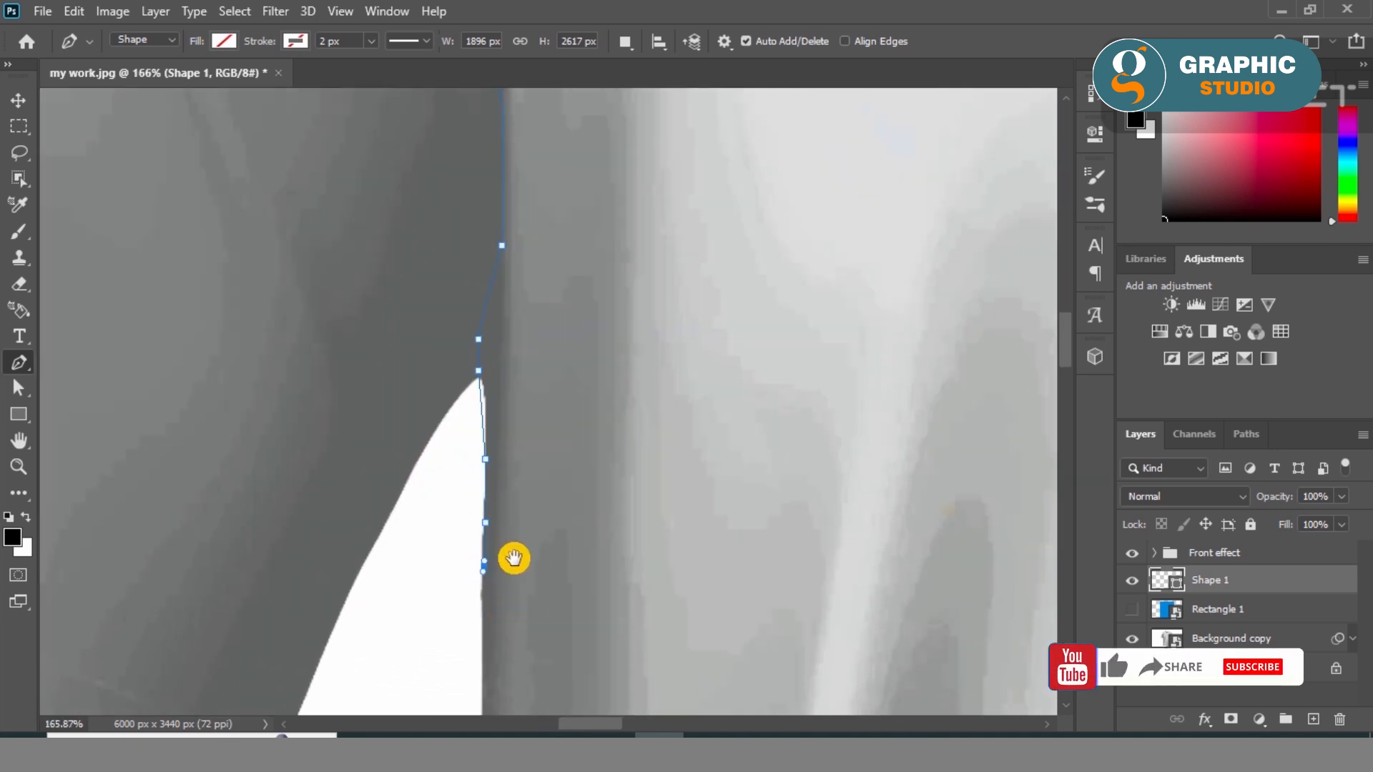
Trace the upper part of the body's left edge with closely spaced anchors below the armpit
{"action": "left_click_drag", "start_coordinate": [507, 615], "coordinate": [470, 183]}
{"action": "left_click", "coordinate": [443, 259]}
{"action": "left_click", "coordinate": [445, 308]}
{"action": "left_click", "coordinate": [442, 358]}
{"action": "left_click_drag", "start_coordinate": [443, 403], "coordinate": [444, 408]}
{"action": "left_click", "coordinate": [445, 452]}
{"action": "left_click", "coordinate": [444, 506]}
{"action": "left_click_drag", "start_coordinate": [456, 506], "coordinate": [440, 147]}
{"action": "left_click", "coordinate": [424, 251]}
{"action": "left_click", "coordinate": [420, 287]}
{"action": "left_click", "coordinate": [421, 332]}
{"action": "left_click", "coordinate": [424, 365]}
Extend the path down the middle of the body's left edge
{"action": "left_click_drag", "start_coordinate": [471, 512], "coordinate": [487, 221]}
{"action": "left_click", "coordinate": [437, 212]}
{"action": "left_click", "coordinate": [440, 259]}
{"action": "left_click", "coordinate": [438, 305]}
{"action": "left_click_drag", "start_coordinate": [441, 350], "coordinate": [460, 401]}
{"action": "left_click_drag", "start_coordinate": [445, 550], "coordinate": [391, 383]}
{"action": "key", "text": "ctrl+z"}
{"action": "left_click", "coordinate": [383, 202]}
{"action": "left_click", "coordinate": [381, 253]}
{"action": "left_click", "coordinate": [385, 285]}
{"action": "left_click", "coordinate": [385, 333]}
{"action": "left_click_drag", "start_coordinate": [389, 407], "coordinate": [391, 417]}
{"action": "left_click", "coordinate": [385, 432]}
{"action": "left_click", "coordinate": [385, 464]}
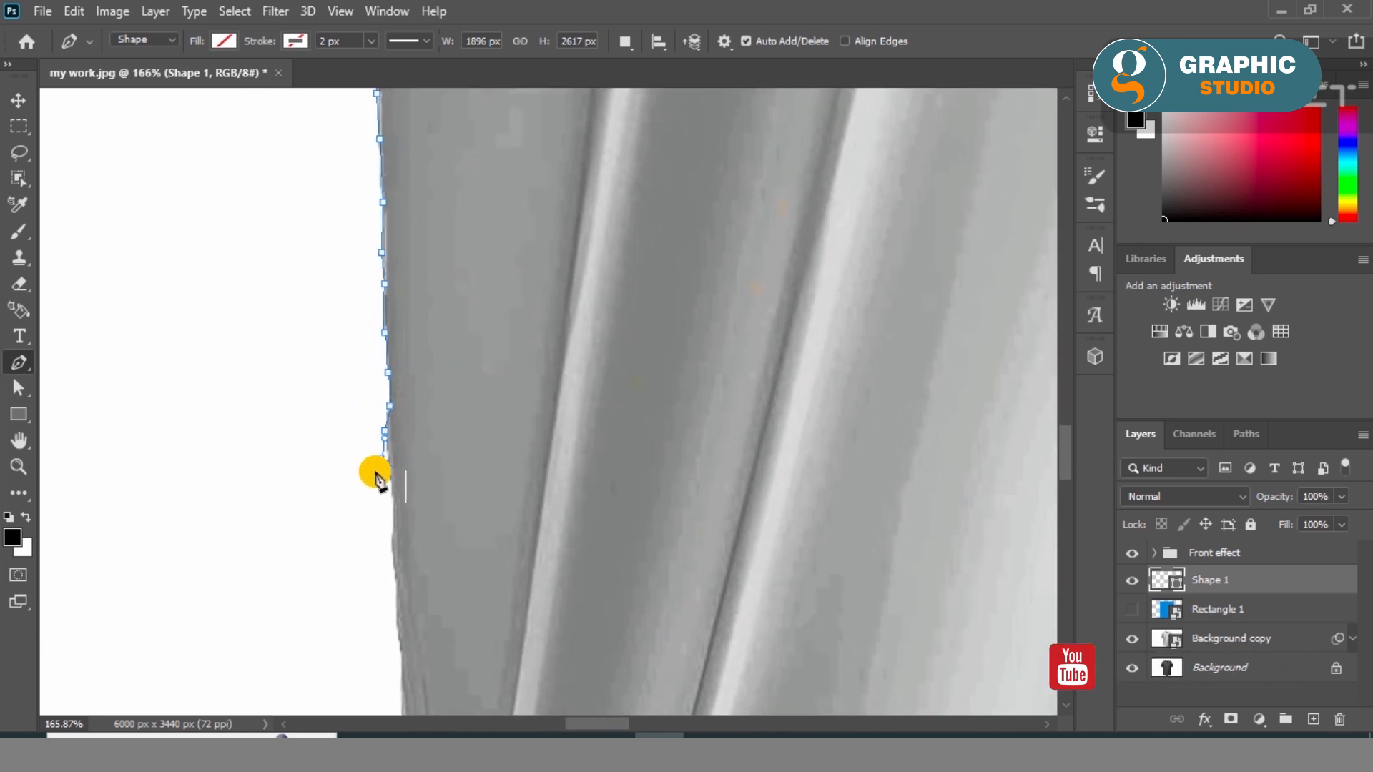
Continue the path along the lower-middle part of the body's left edge
{"action": "left_click", "coordinate": [390, 481]}
{"action": "left_click_drag", "start_coordinate": [390, 507], "coordinate": [390, 516]}
{"action": "left_click_drag", "start_coordinate": [404, 585], "coordinate": [361, 274]}
{"action": "left_click", "coordinate": [350, 242]}
{"action": "left_click", "coordinate": [351, 267]}
{"action": "left_click", "coordinate": [353, 292]}
{"action": "left_click", "coordinate": [356, 330]}
{"action": "left_click", "coordinate": [361, 362]}
{"action": "left_click", "coordinate": [364, 406]}
{"action": "left_click_drag", "start_coordinate": [362, 448], "coordinate": [365, 452]}
{"action": "left_click_drag", "start_coordinate": [367, 480], "coordinate": [367, 487]}
{"action": "left_click", "coordinate": [362, 515]}
{"action": "left_click", "coordinate": [369, 546]}
{"action": "left_click_drag", "start_coordinate": [367, 594], "coordinate": [369, 599]}
Trace the last stretch of the body's left edge down to the hem seam
{"action": "left_click", "coordinate": [370, 621]}
{"action": "left_click_drag", "start_coordinate": [371, 677], "coordinate": [310, 304]}
{"action": "left_click", "coordinate": [319, 414]}
{"action": "left_click_drag", "start_coordinate": [331, 636], "coordinate": [306, 288]}
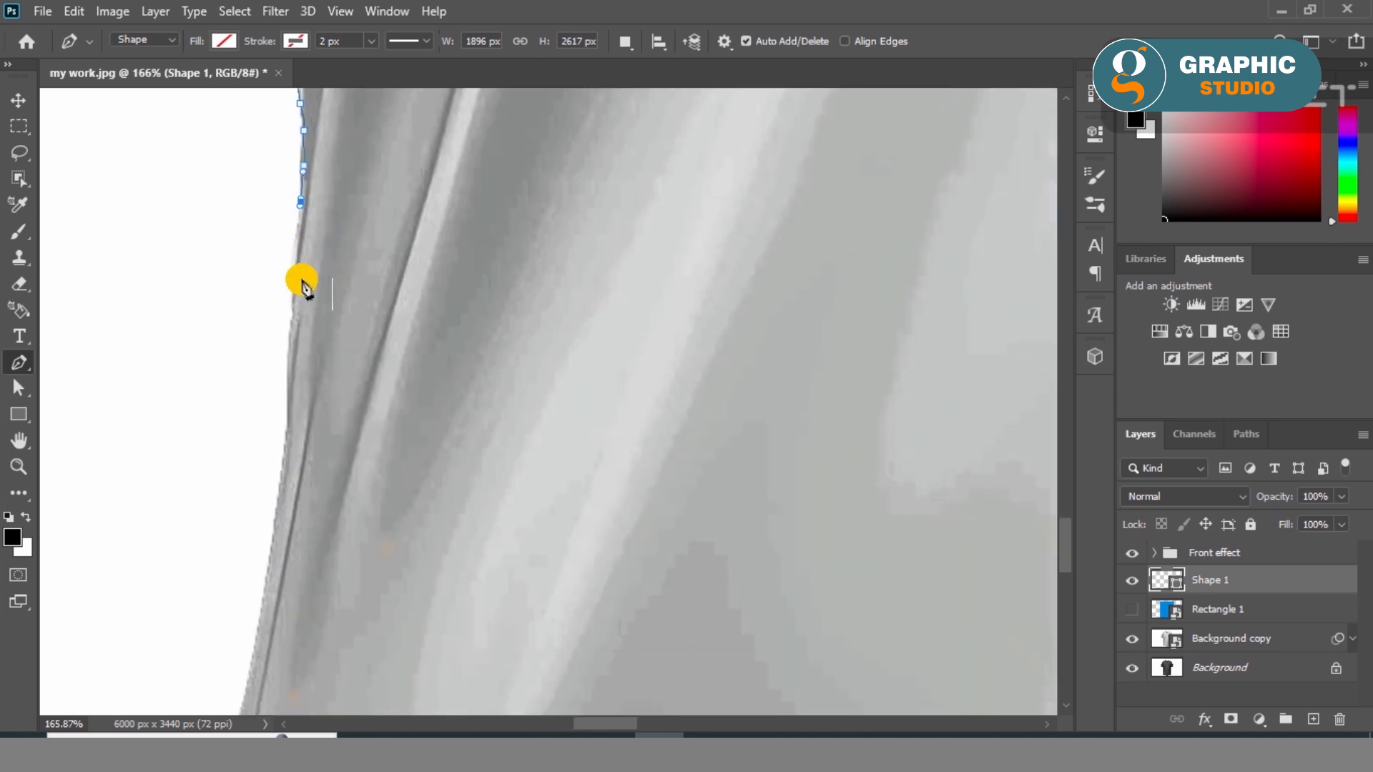
{"action": "left_click", "coordinate": [275, 480]}
{"action": "left_click_drag", "start_coordinate": [321, 424], "coordinate": [343, 190]}
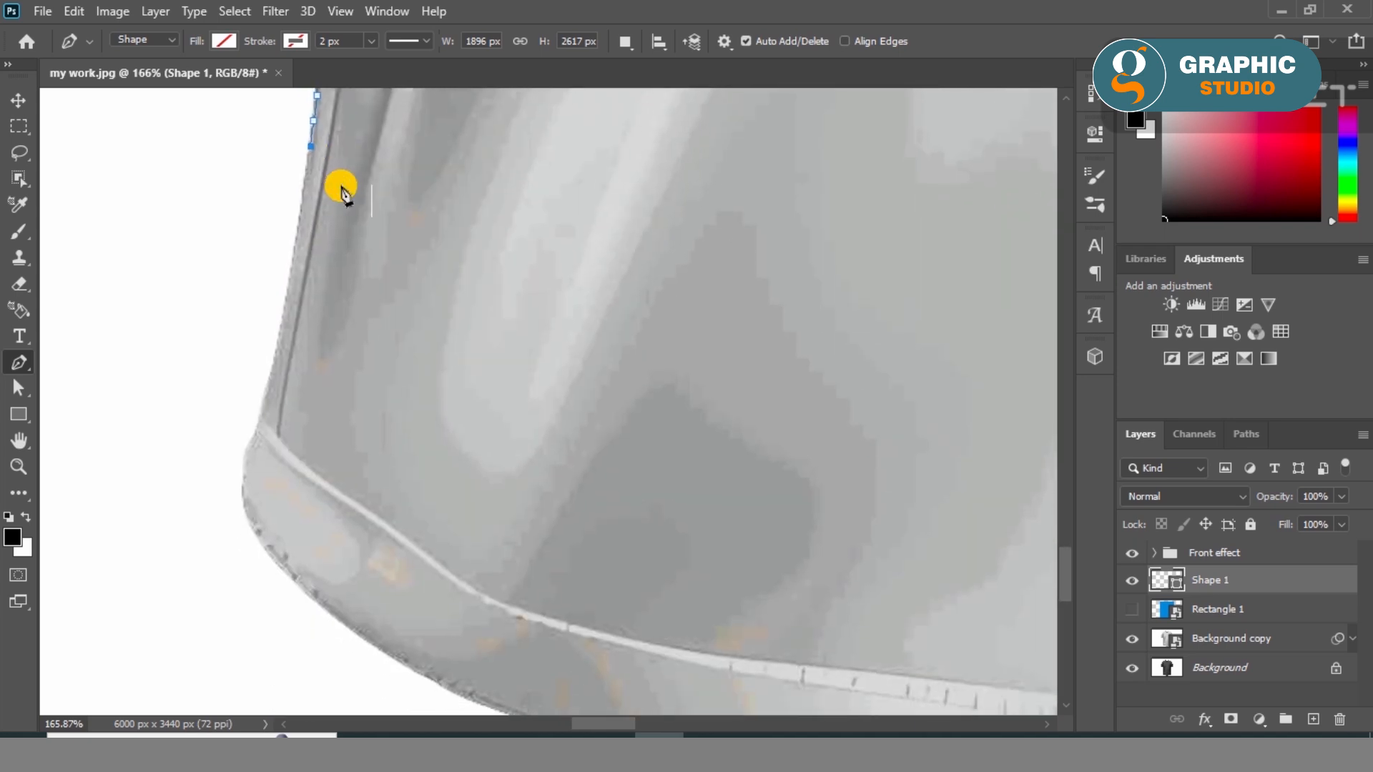
{"action": "left_click", "coordinate": [288, 292]}
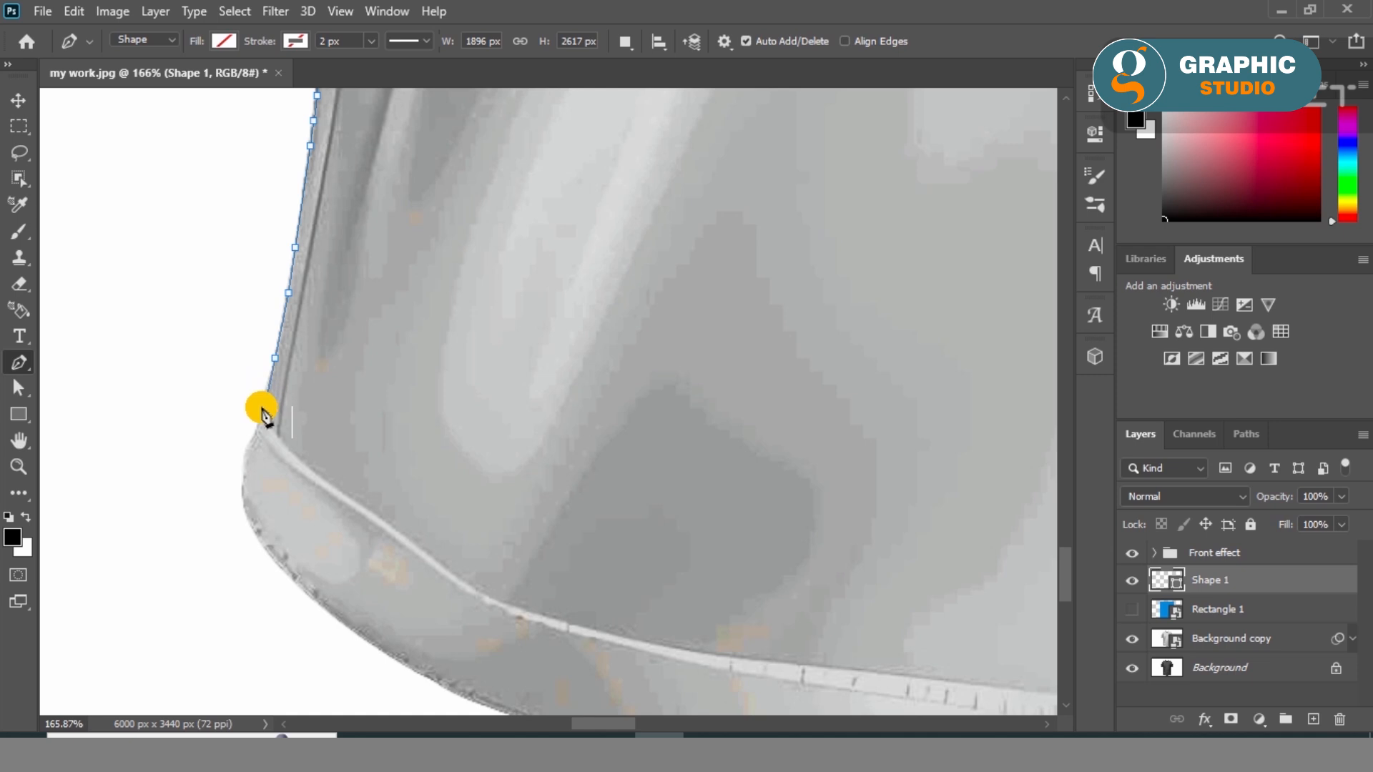
Trace the bottom hem seam from the shirt's left corner to about the middle
{"action": "left_click_drag", "start_coordinate": [454, 548], "coordinate": [243, 441]}
{"action": "left_click", "coordinate": [113, 372]}
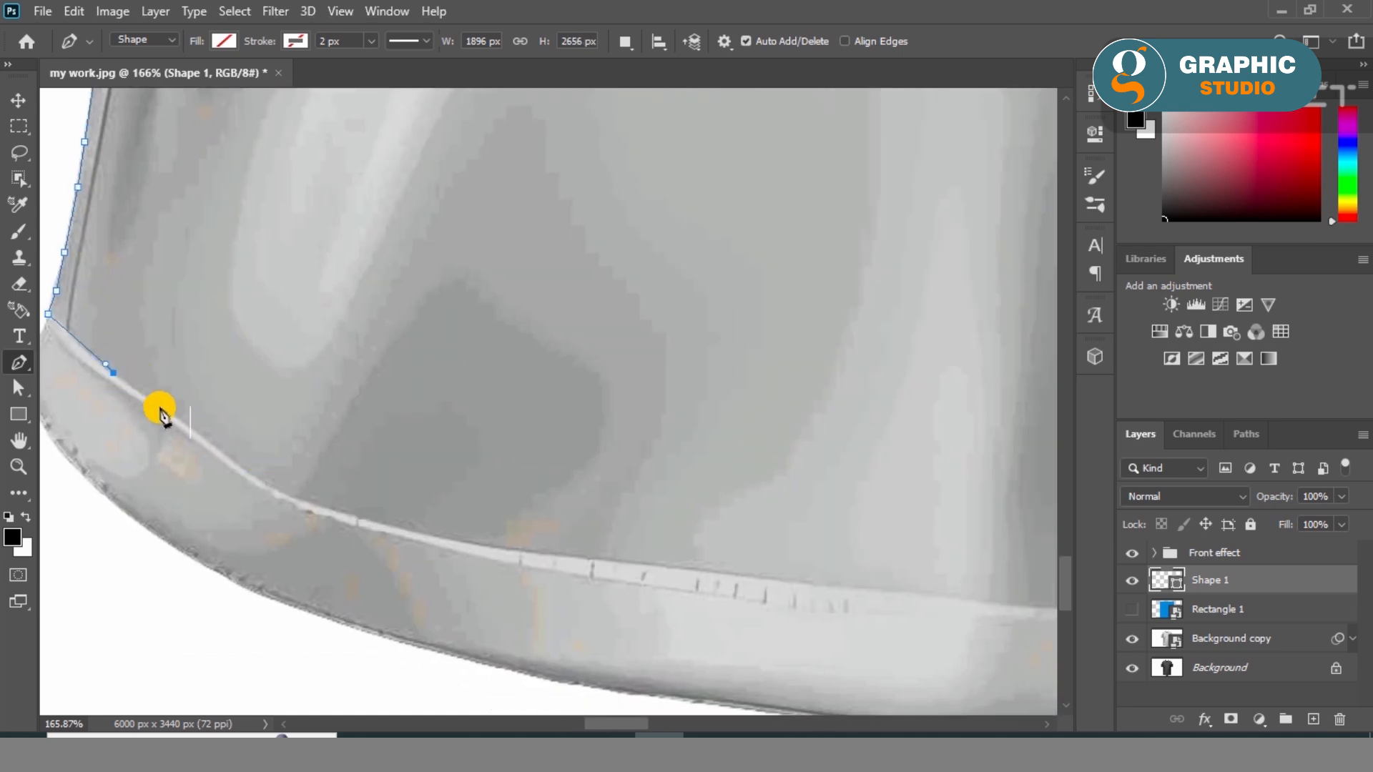
{"action": "left_click", "coordinate": [383, 528]}
{"action": "left_click", "coordinate": [471, 547]}
{"action": "left_click_drag", "start_coordinate": [528, 576], "coordinate": [280, 484]}
{"action": "left_click_drag", "start_coordinate": [328, 488], "coordinate": [340, 488]}
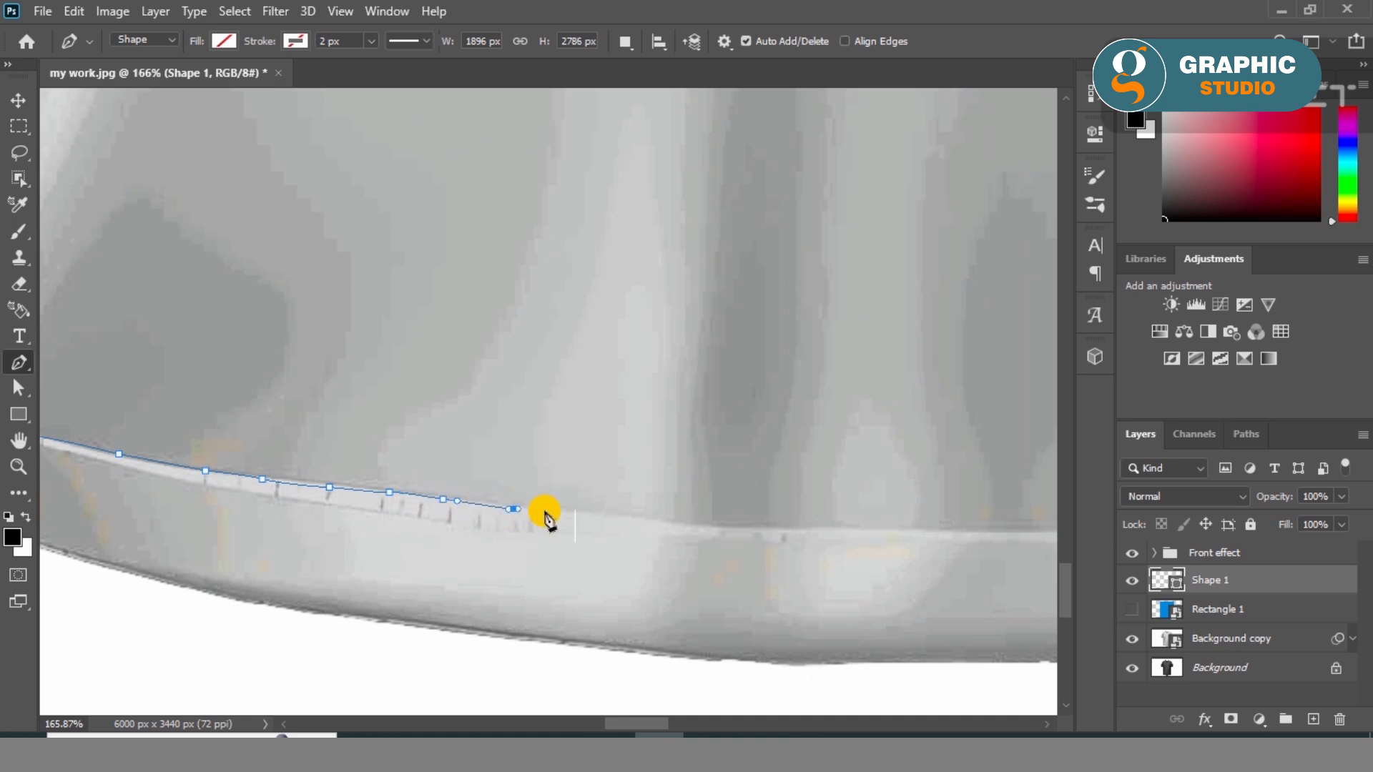
{"action": "left_click_drag", "start_coordinate": [837, 537], "coordinate": [300, 583]}
{"action": "left_click", "coordinate": [349, 536]}
{"action": "left_click", "coordinate": [406, 541]}
{"action": "left_click", "coordinate": [432, 542]}
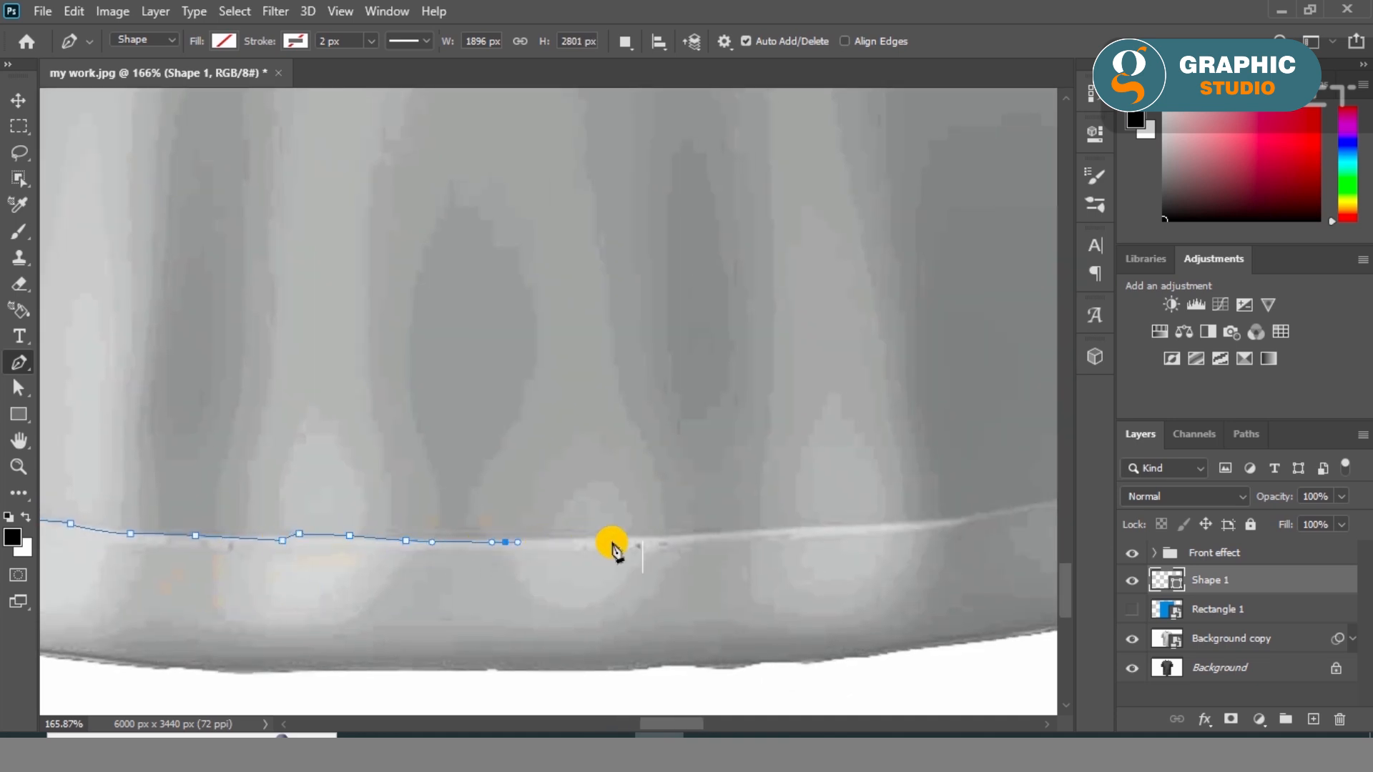
Trace the rest of the hem seam to the right corner and close the path on its starting anchor
{"action": "left_click_drag", "start_coordinate": [613, 550], "coordinate": [379, 500]}
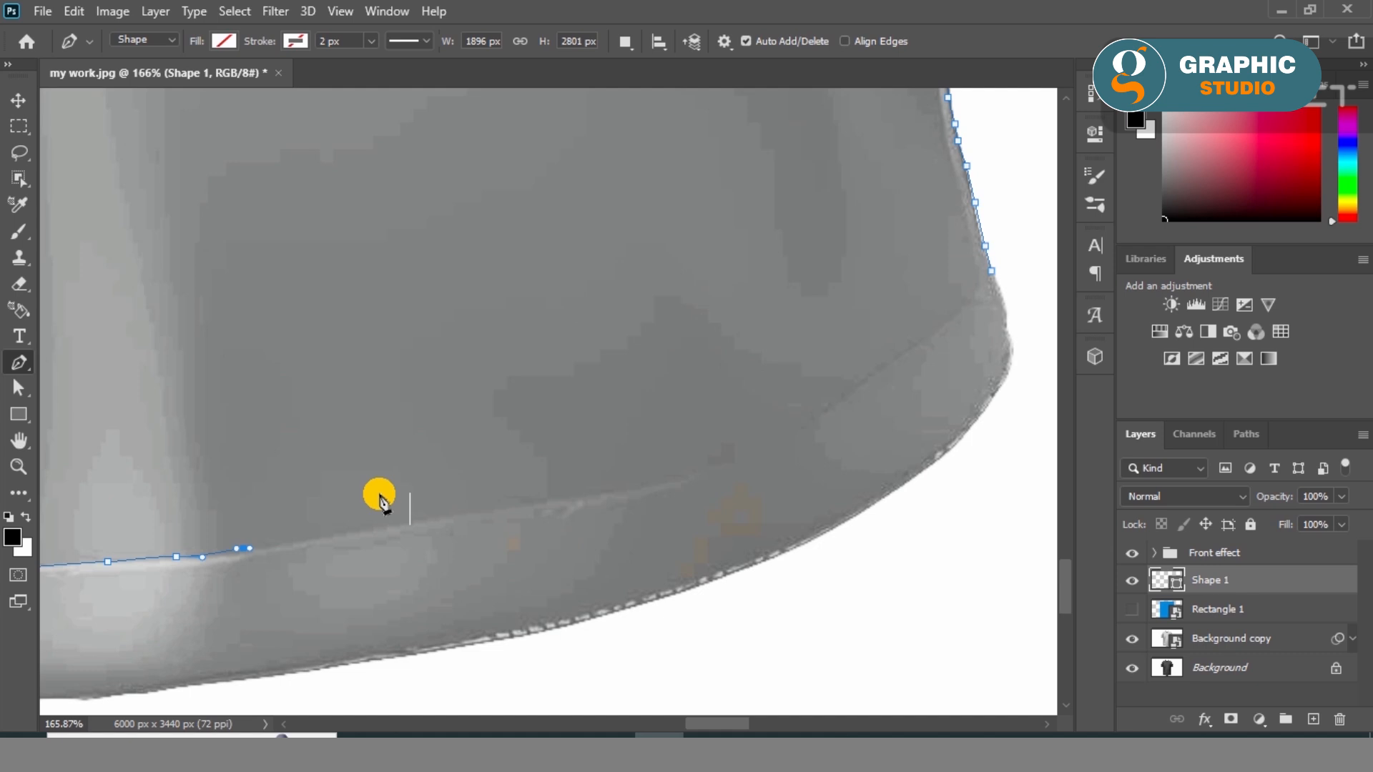
{"action": "left_click", "coordinate": [433, 521]}
{"action": "left_click", "coordinate": [486, 514]}
{"action": "left_click", "coordinate": [577, 506]}
{"action": "left_click", "coordinate": [623, 500]}
{"action": "left_click", "coordinate": [671, 486]}
{"action": "left_click", "coordinate": [722, 466]}
{"action": "left_click", "coordinate": [772, 445]}
{"action": "left_click", "coordinate": [838, 407]}
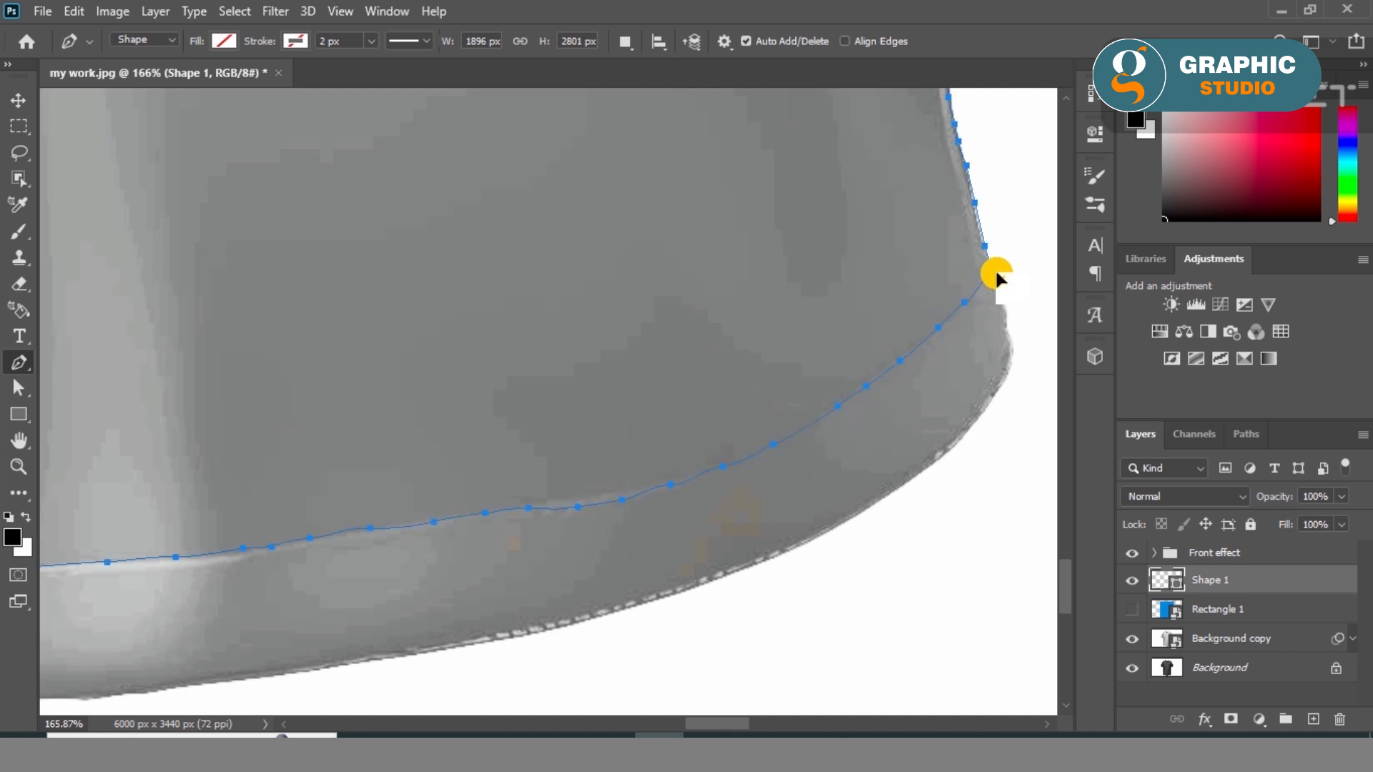
Fit the whole shirt on screen and turn the closed body outline into a selection
{"action": "left_click", "coordinate": [19, 100]}
{"action": "key", "text": "ctrl+0"}
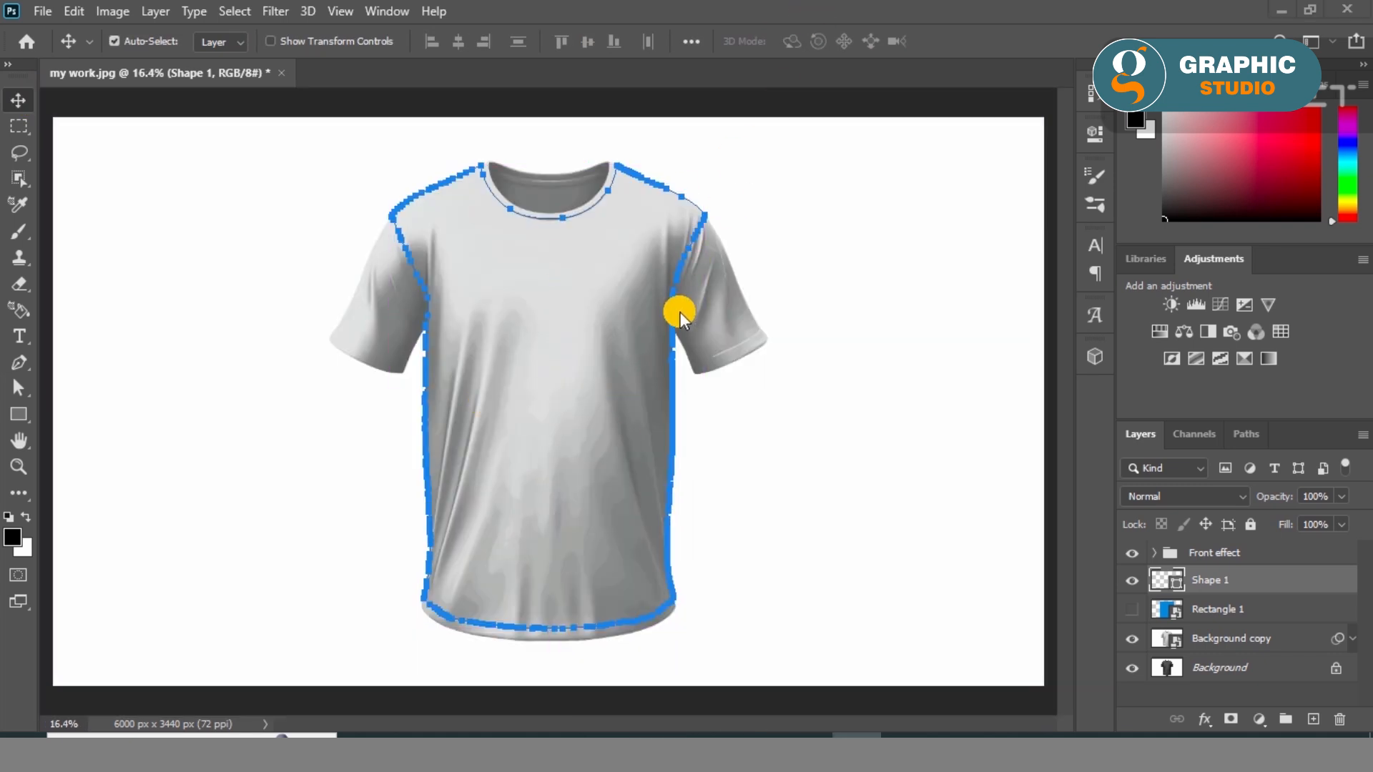
{"action": "left_click_drag", "start_coordinate": [1256, 648], "coordinate": [622, 453]}
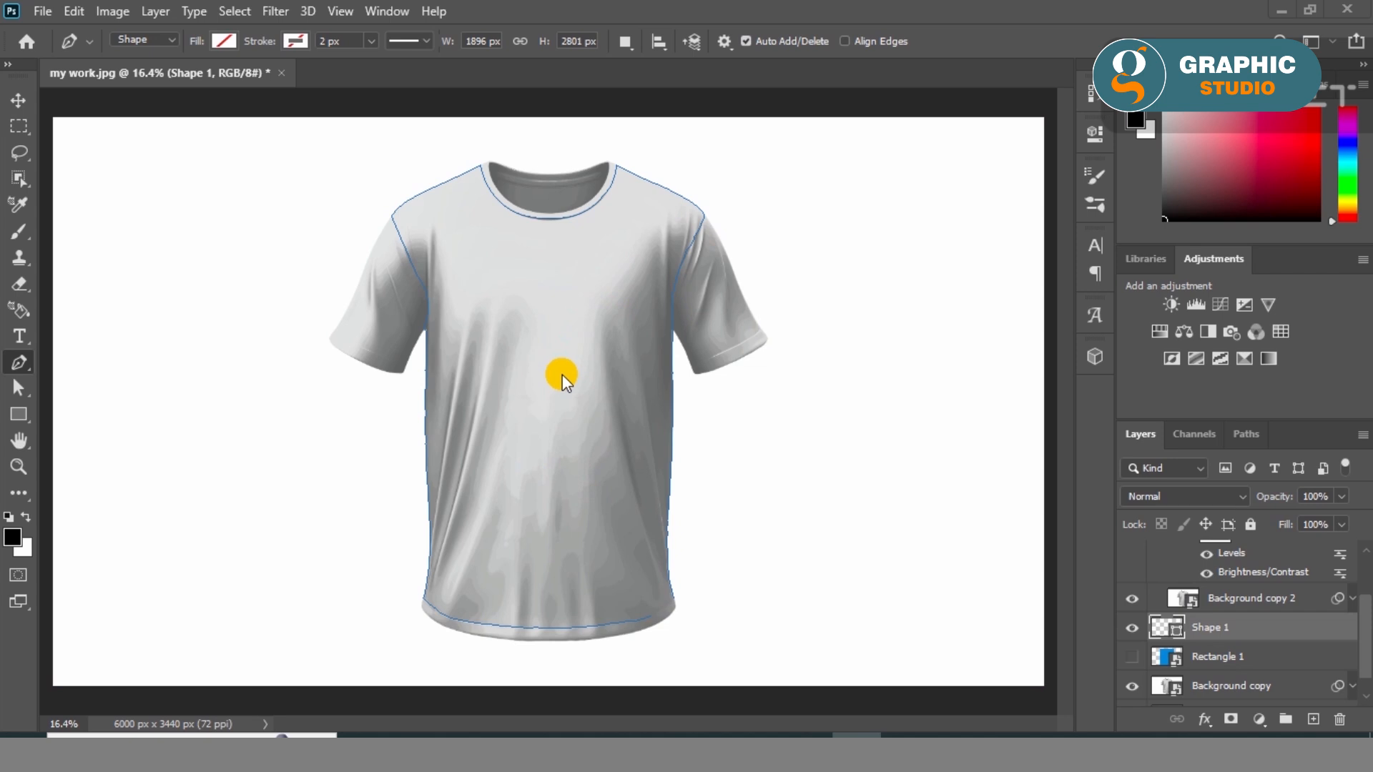
{"action": "key", "text": "ctrl+Return"}
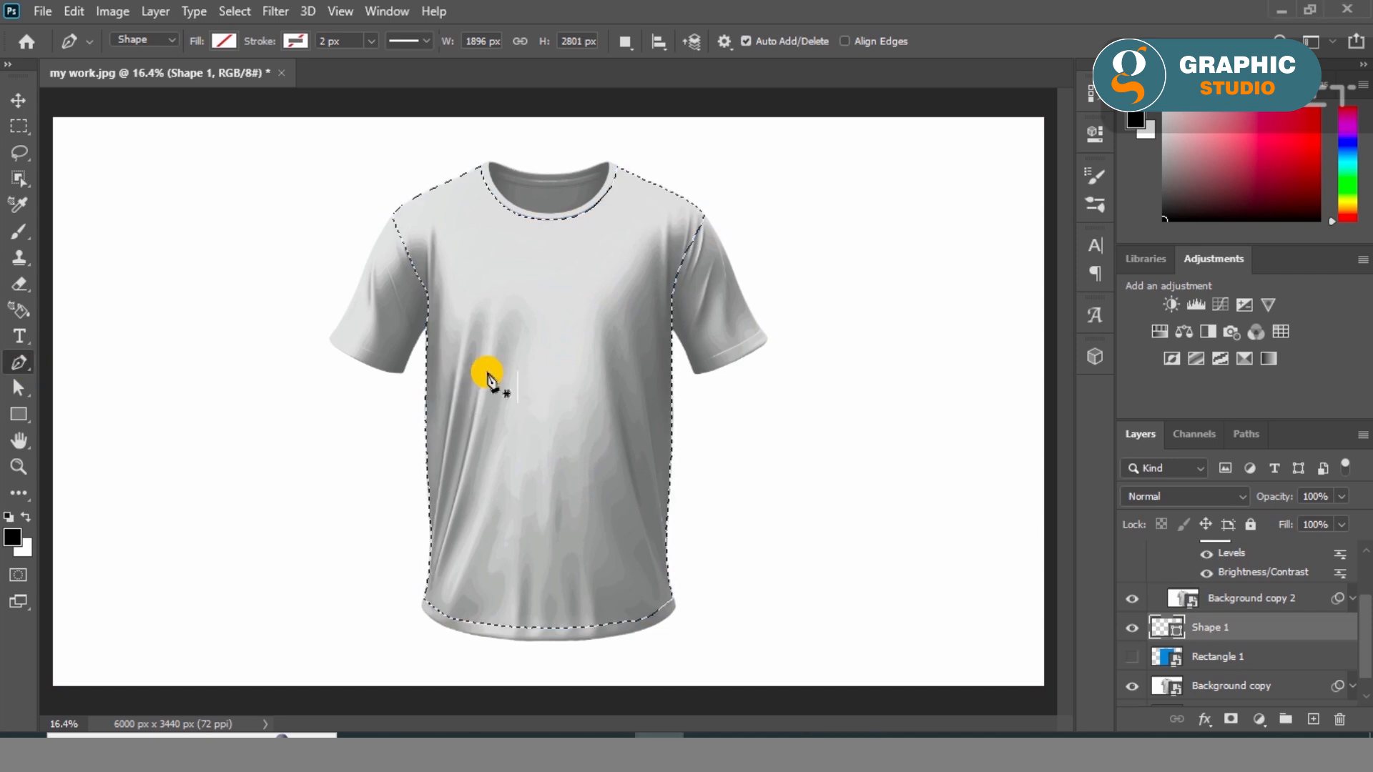
Add a pink Solid Color fill layer masked to the selected shirt body
{"action": "left_click", "coordinate": [1259, 719]}
{"action": "left_click", "coordinate": [1238, 369]}
{"action": "left_click_drag", "start_coordinate": [953, 98], "coordinate": [974, 92]}
{"action": "left_click", "coordinate": [1337, 76]}
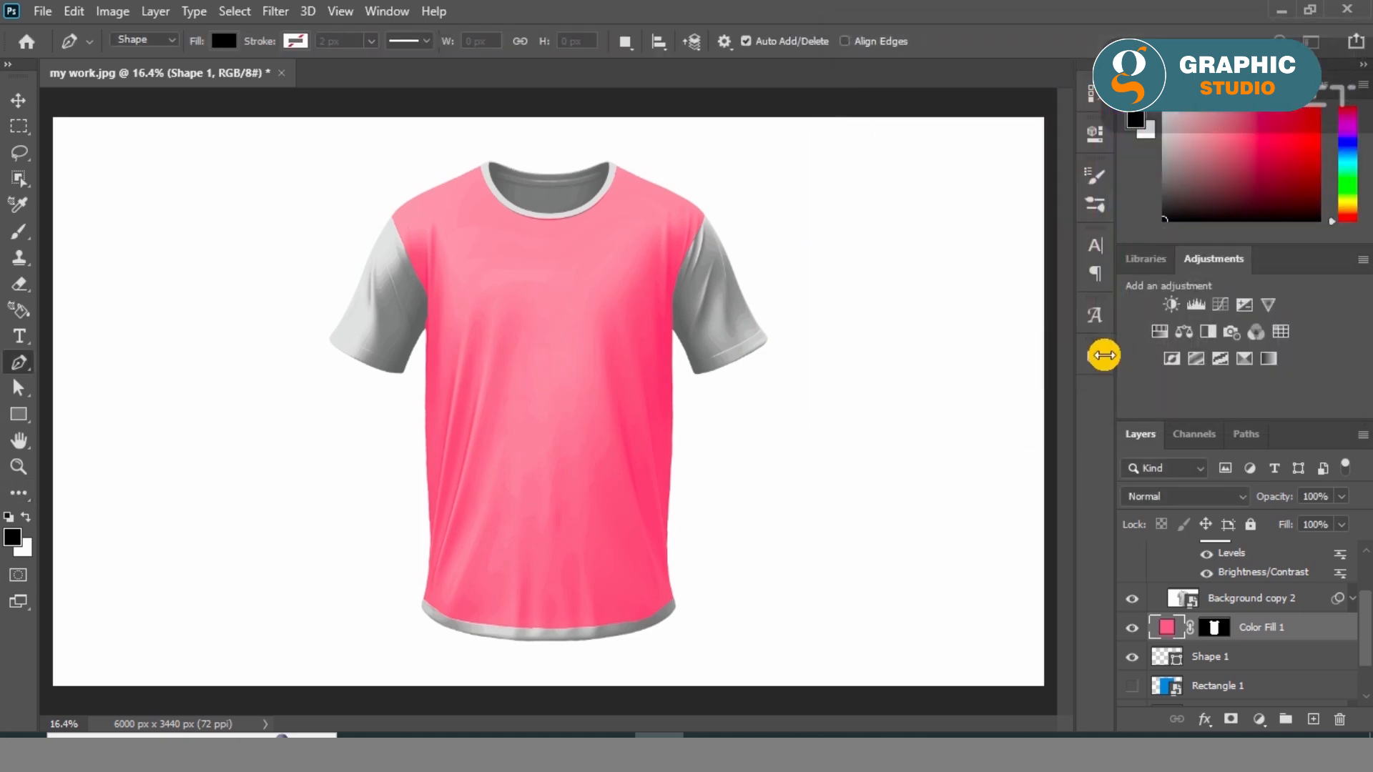
Convert the pink fill layer to a smart object and open its contents for editing
{"action": "left_click", "coordinate": [1140, 278]}
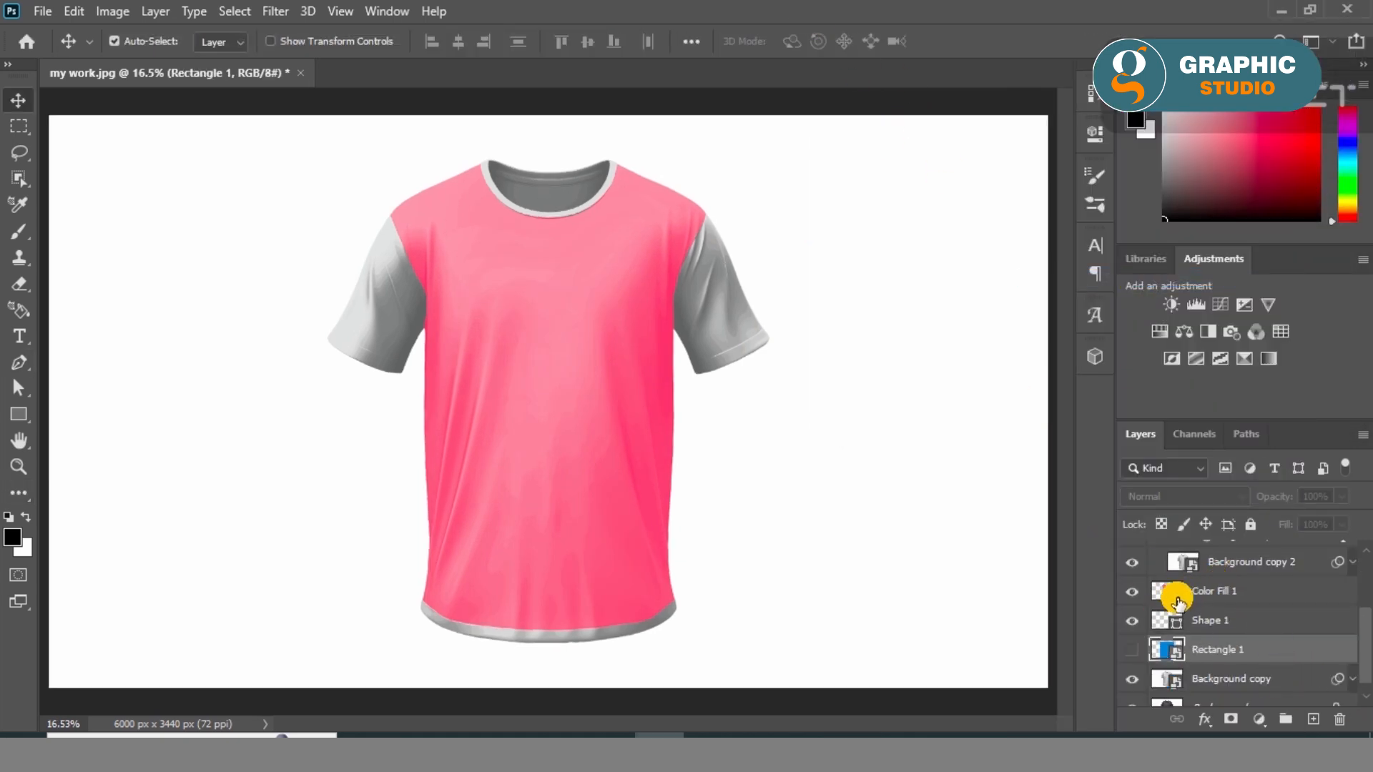
{"action": "double_click", "coordinate": [1178, 603]}
{"action": "key", "text": "Return"}
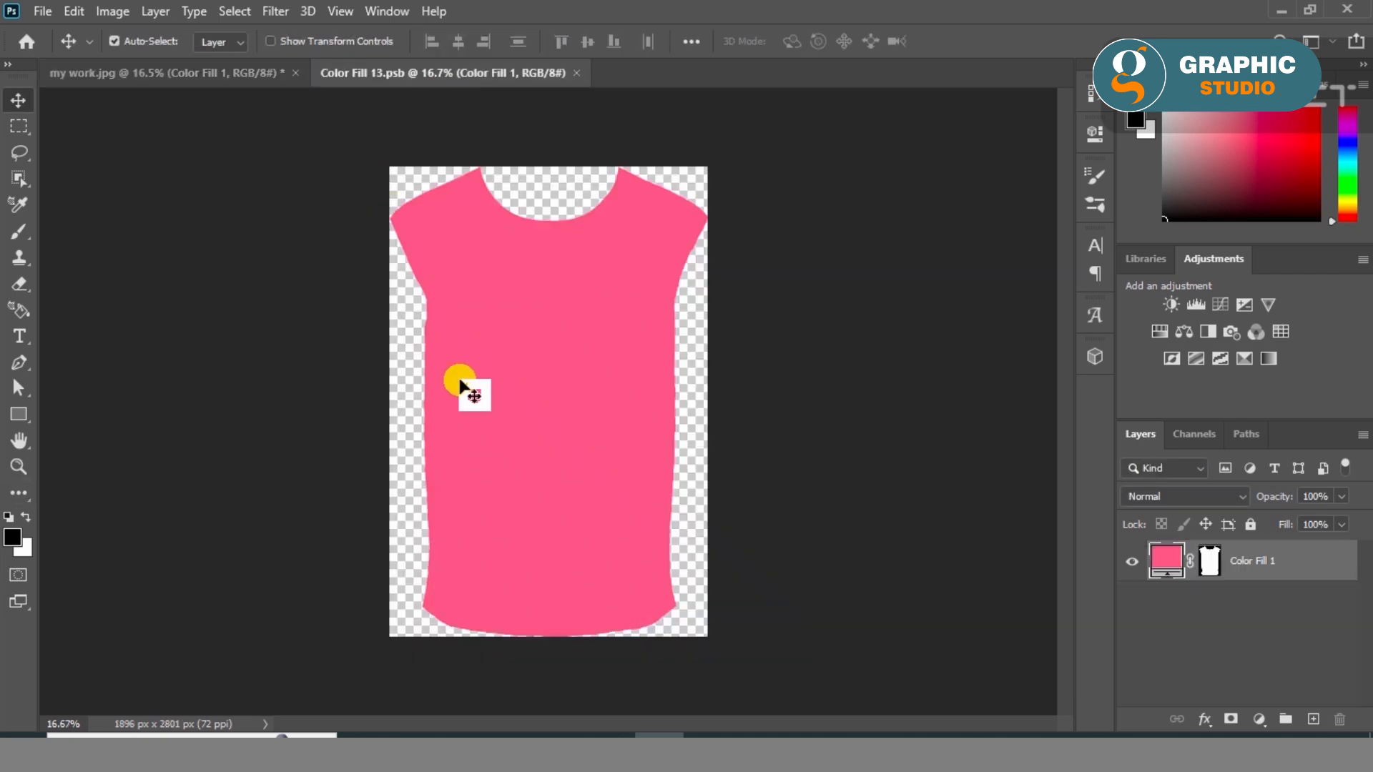
Draw a rectangle of about 2094 by 2999 px covering the canvas and fill it with dark gray
{"action": "left_click", "coordinate": [17, 414]}
{"action": "left_click_drag", "start_coordinate": [377, 150], "coordinate": [729, 654]}
{"action": "left_click", "coordinate": [811, 253]}
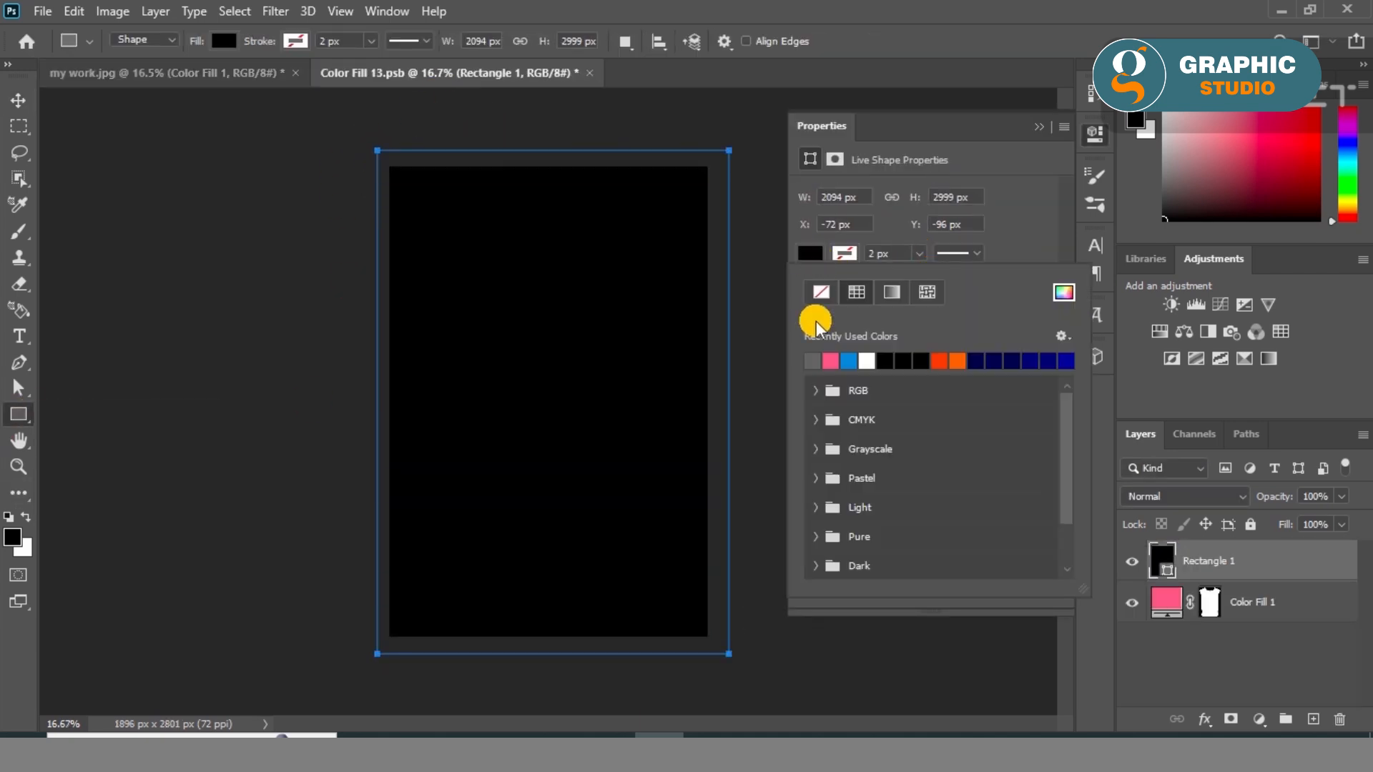
{"action": "left_click", "coordinate": [813, 361]}
{"action": "left_click", "coordinate": [1037, 127]}
Scale the gray rectangle up to about 118% so it extends well beyond the canvas
{"action": "key", "text": "ctrl+t"}
{"action": "left_click_drag", "start_coordinate": [367, 404], "coordinate": [334, 402]}
{"action": "left_click_drag", "start_coordinate": [484, 438], "coordinate": [468, 437]}
{"action": "left_click", "coordinate": [19, 100]}
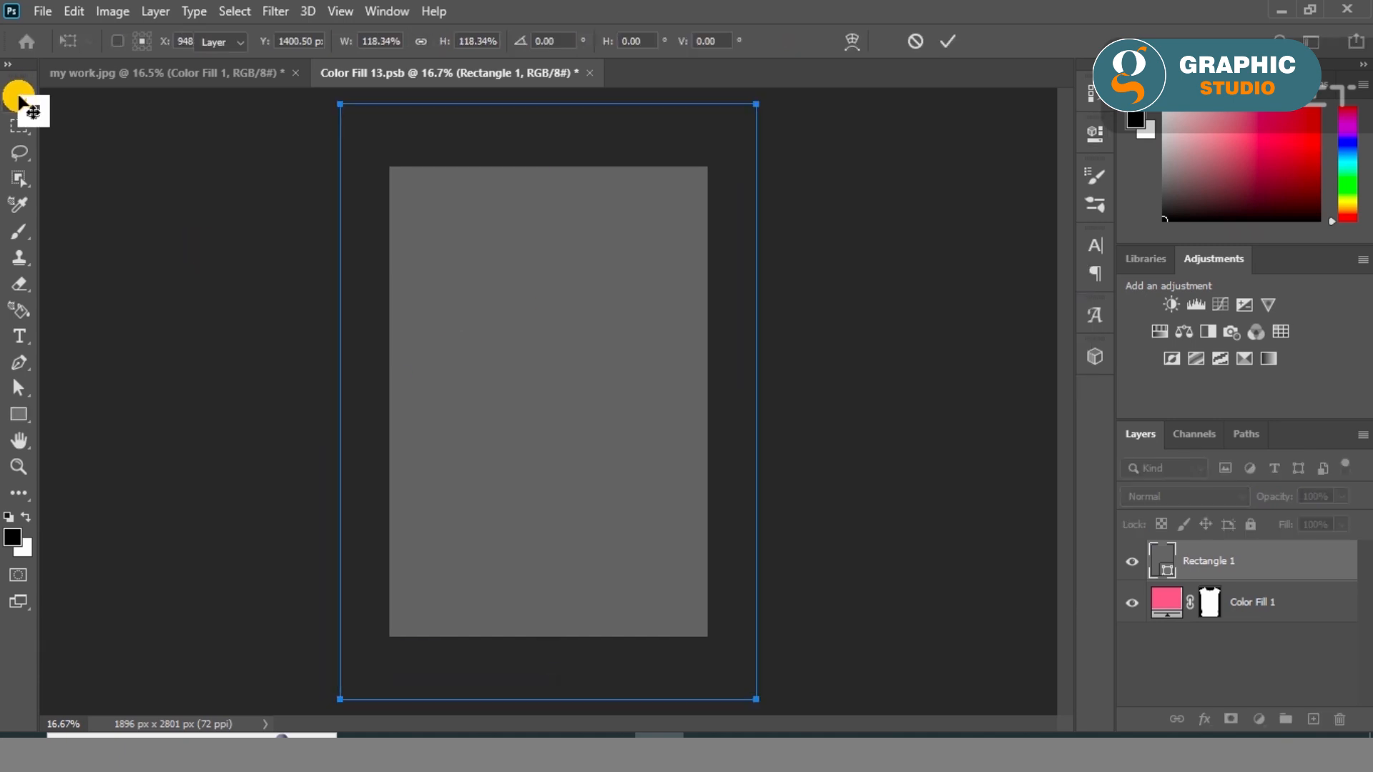
Place the download (2) artwork as an embedded image, scale it to about 170%, and move it slightly lower on the canvas
{"action": "left_click", "coordinate": [43, 11]}
{"action": "left_click", "coordinate": [79, 407]}
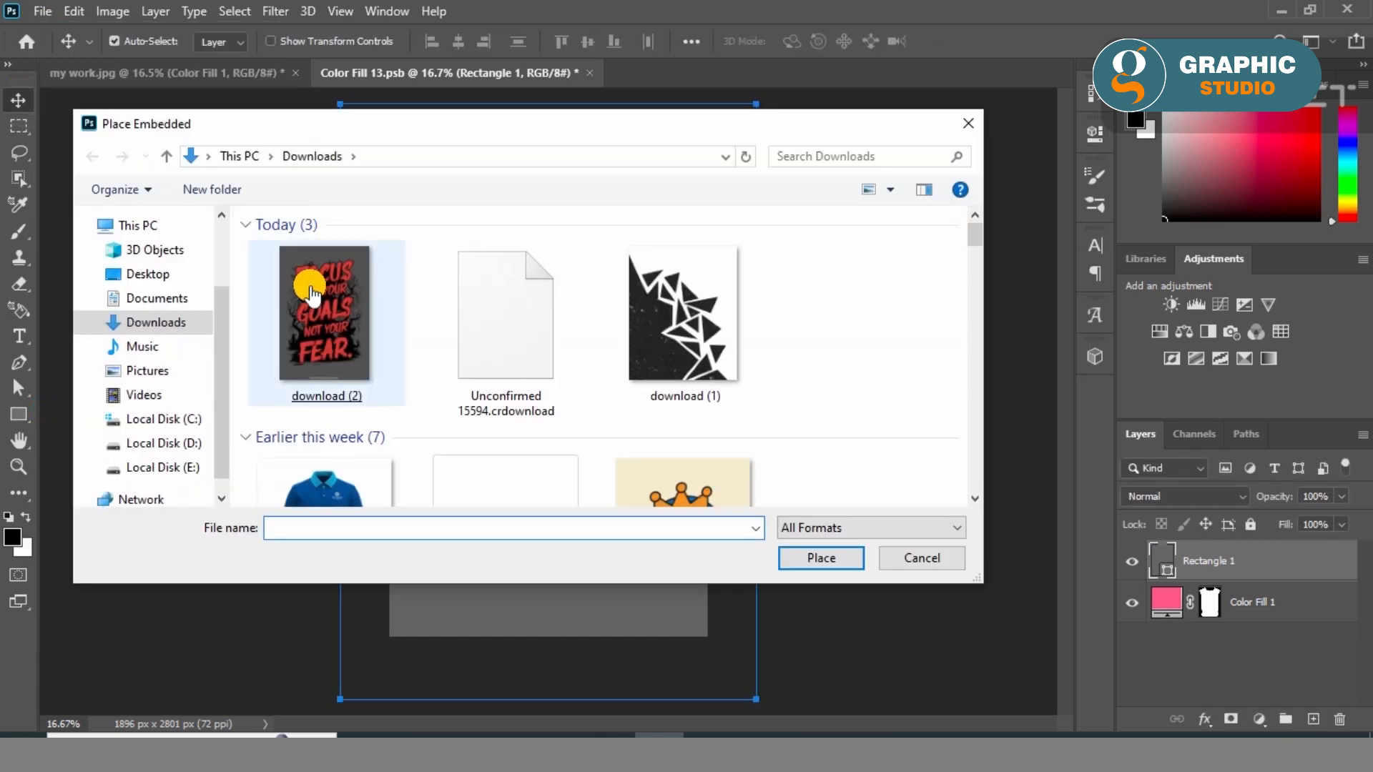
{"action": "double_click", "coordinate": [310, 292]}
{"action": "left_click_drag", "start_coordinate": [616, 494], "coordinate": [652, 566]}
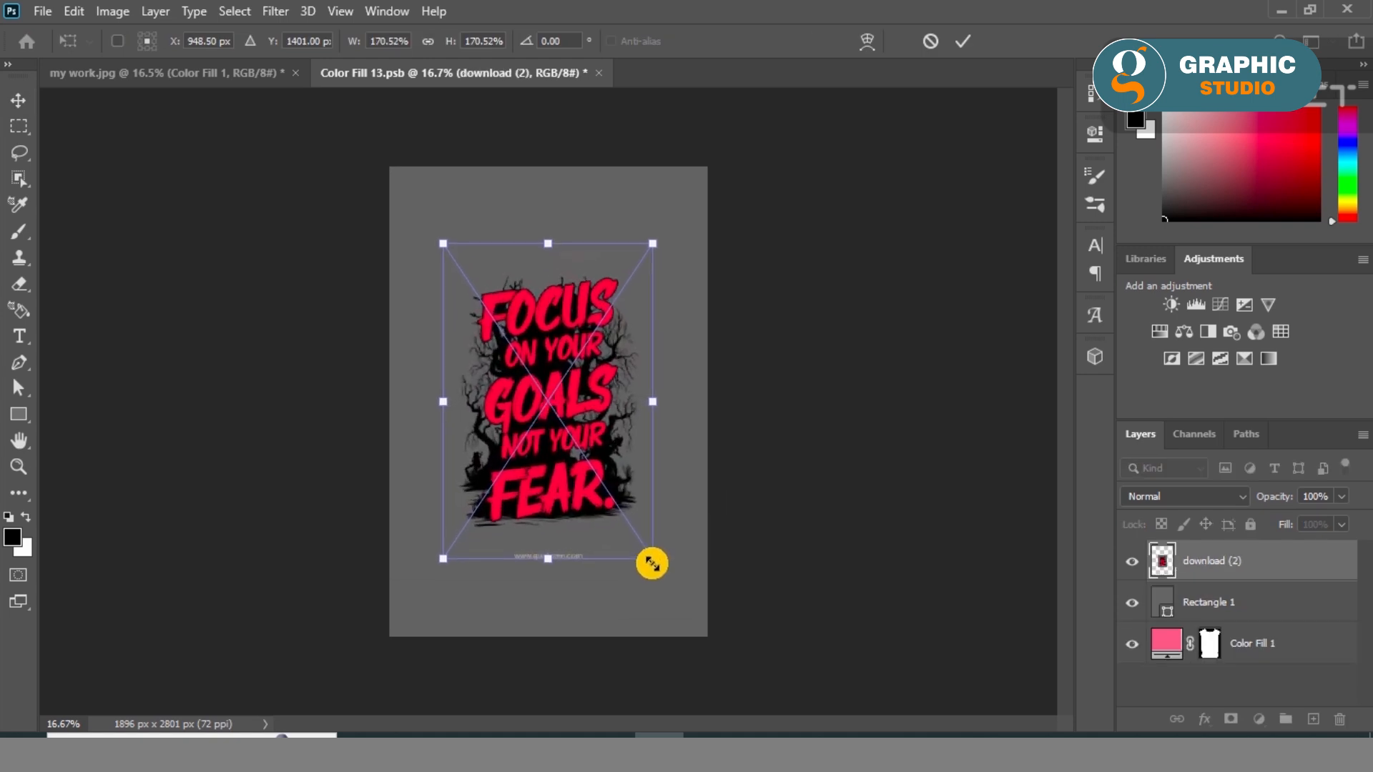
{"action": "left_click", "coordinate": [960, 42]}
{"action": "left_click_drag", "start_coordinate": [610, 434], "coordinate": [585, 462]}
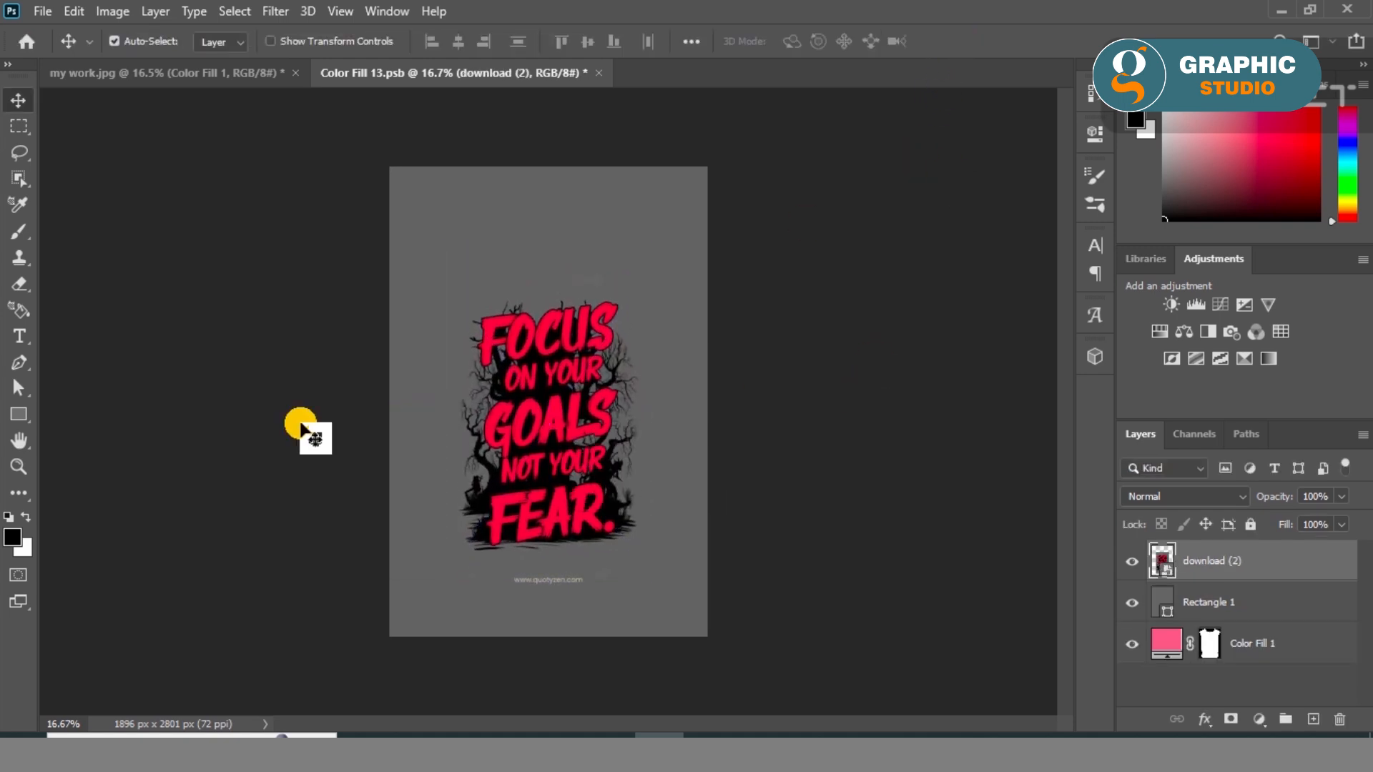
Rasterize the artwork layer, erase the web address beneath the lettering within a rectangular selection, and deselect
{"action": "left_click", "coordinate": [18, 176]}
{"action": "left_click", "coordinate": [19, 126]}
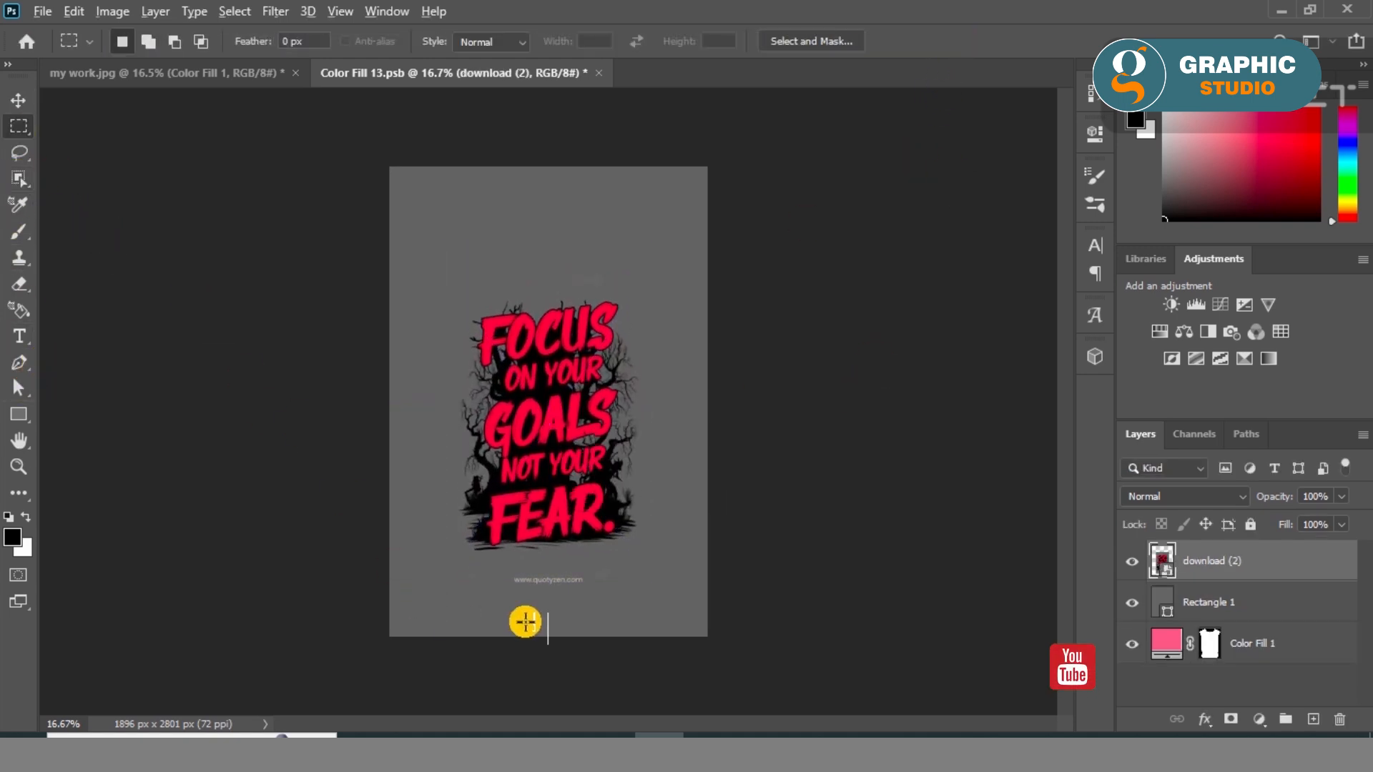
{"action": "scroll", "coordinate": [527, 622], "scroll_direction": "up", "scroll_amount": 6}
{"action": "mouse_move", "coordinate": [297, 420]}
{"action": "left_mouse_down"}
{"action": "mouse_move", "coordinate": [580, 482]}
{"action": "mouse_move", "coordinate": [669, 486]}
{"action": "left_mouse_up"}
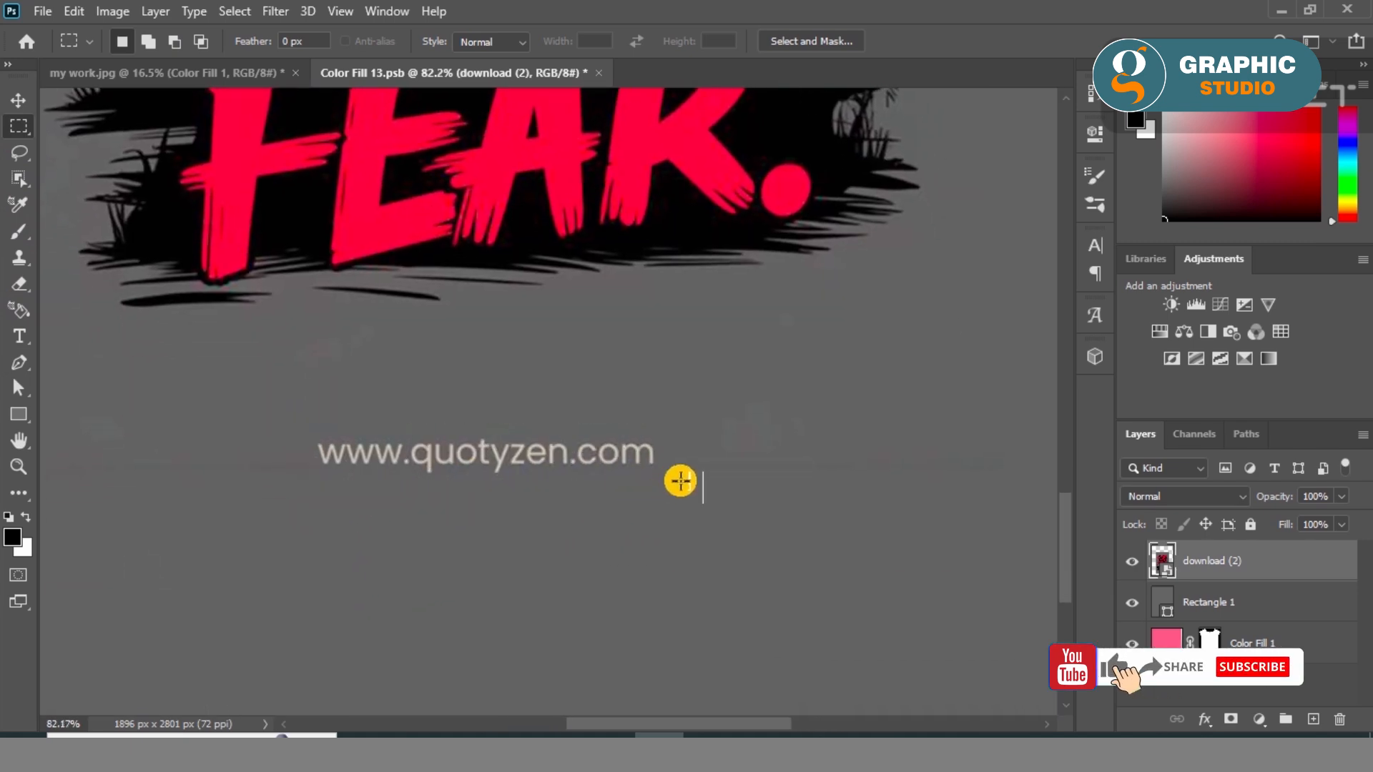
{"action": "key", "text": "e"}
{"action": "left_click", "coordinate": [551, 468]}
{"action": "left_click", "coordinate": [658, 305]}
{"action": "key", "text": "bracketleft"}
{"action": "key", "text": "bracketleft"}
{"action": "key", "text": "bracketleft"}
{"action": "left_click_drag", "start_coordinate": [555, 453], "coordinate": [314, 454]}
{"action": "left_click", "coordinate": [18, 100]}
{"action": "key", "text": "ctrl+d"}
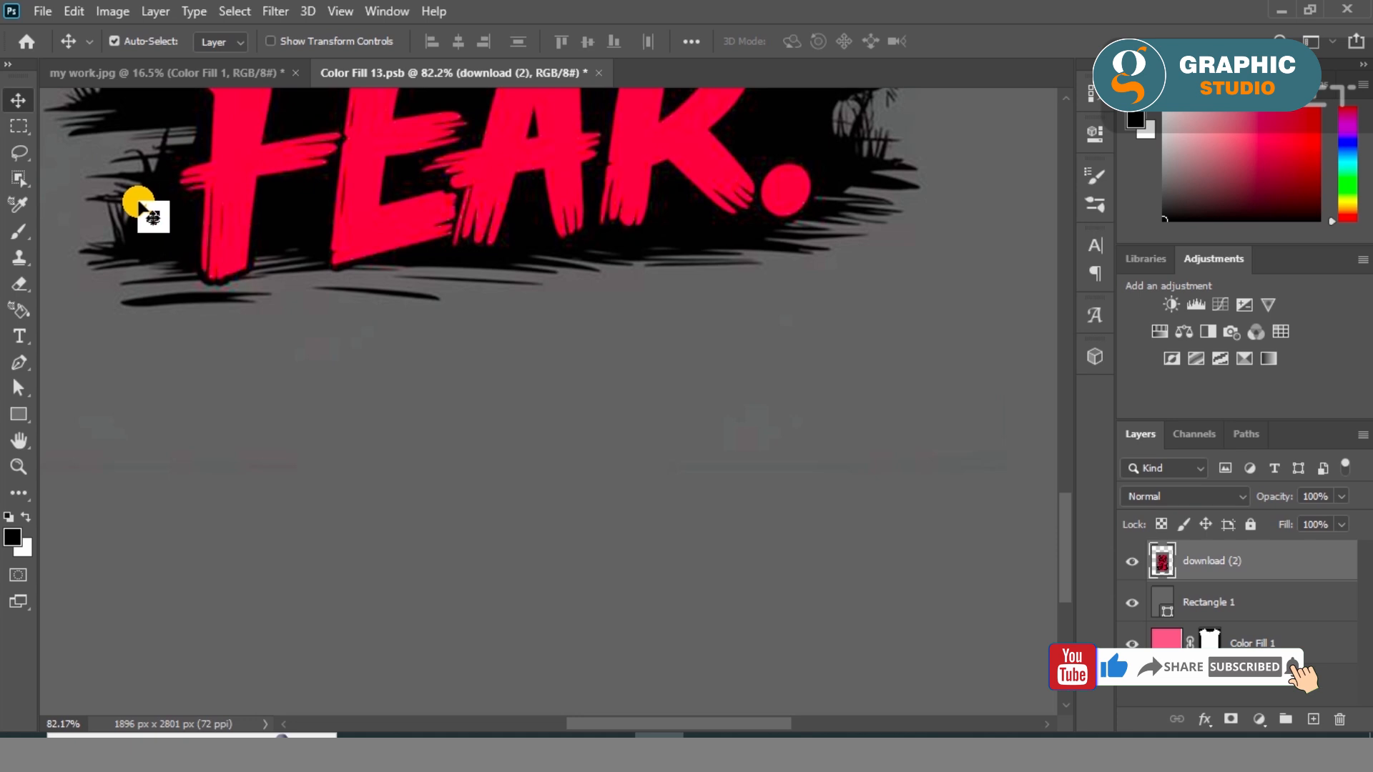
Nudge the artwork down slightly and merge it with the gray rectangle layer
{"action": "scroll", "coordinate": [329, 401], "scroll_direction": "down", "scroll_amount": 6}
{"action": "left_click_drag", "start_coordinate": [533, 465], "coordinate": [537, 481]}
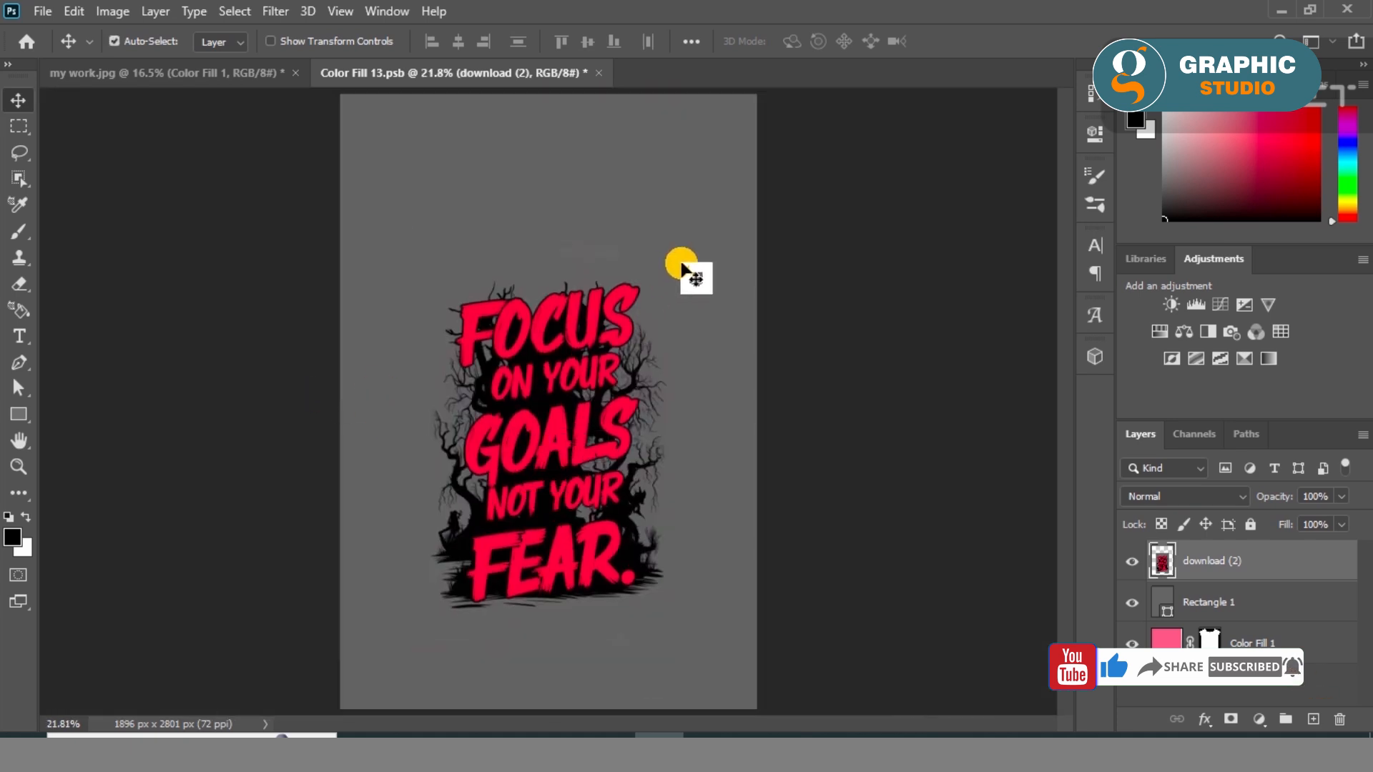
{"action": "left_click", "coordinate": [1235, 601], "text": "shift"}
{"action": "right_click", "coordinate": [1218, 599]}
{"action": "left_click", "coordinate": [1218, 599]}
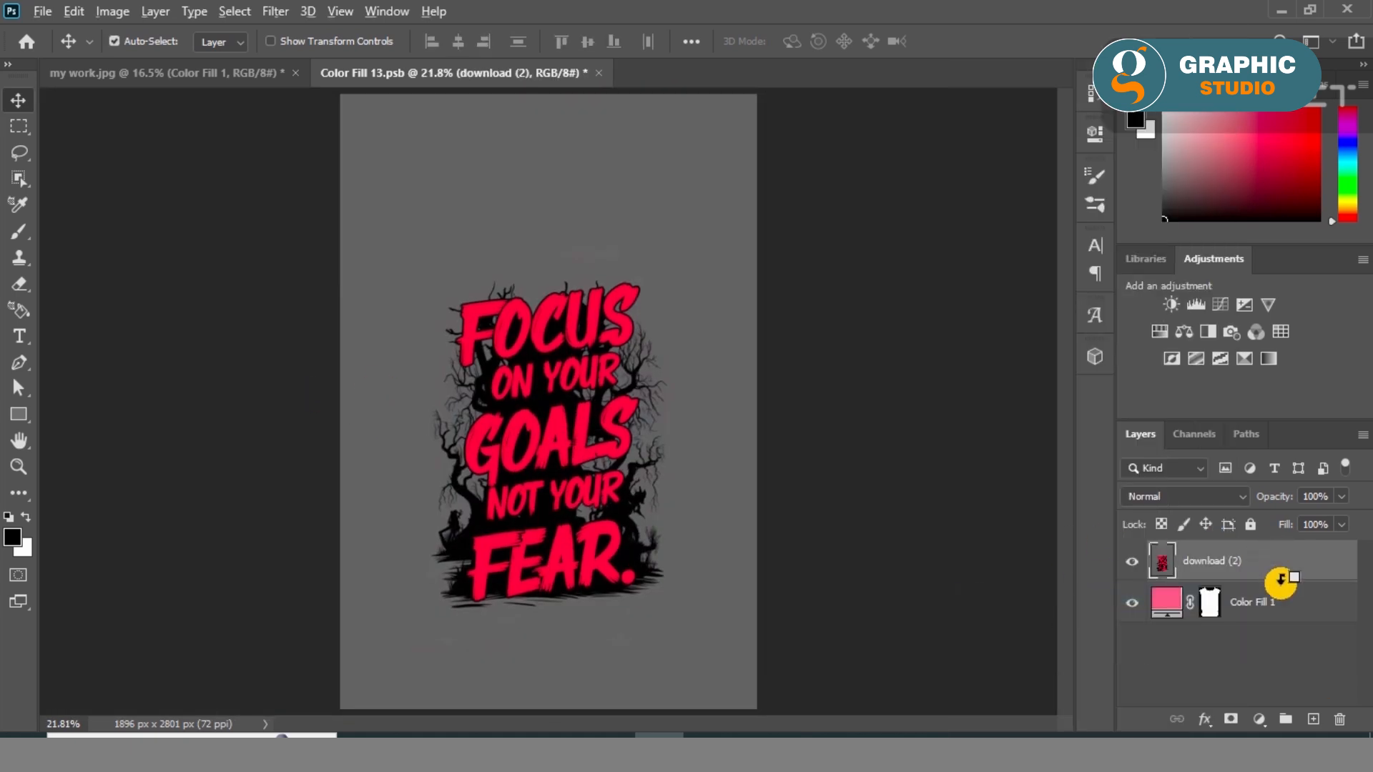
Clip the merged artwork to the body-shaped color fill, enlarge it, and save the smart object's contents
{"action": "left_click", "coordinate": [1281, 581], "text": "alt"}
{"action": "mouse_move", "coordinate": [583, 451]}
{"action": "left_mouse_down"}
{"action": "mouse_move", "coordinate": [582, 440]}
{"action": "mouse_move", "coordinate": [589, 460]}
{"action": "left_mouse_up"}
{"action": "key", "text": "ctrl+t"}
{"action": "left_click_drag", "start_coordinate": [822, 404], "coordinate": [880, 426]}
{"action": "left_click", "coordinate": [1281, 593]}
{"action": "key", "text": "ctrl+s"}
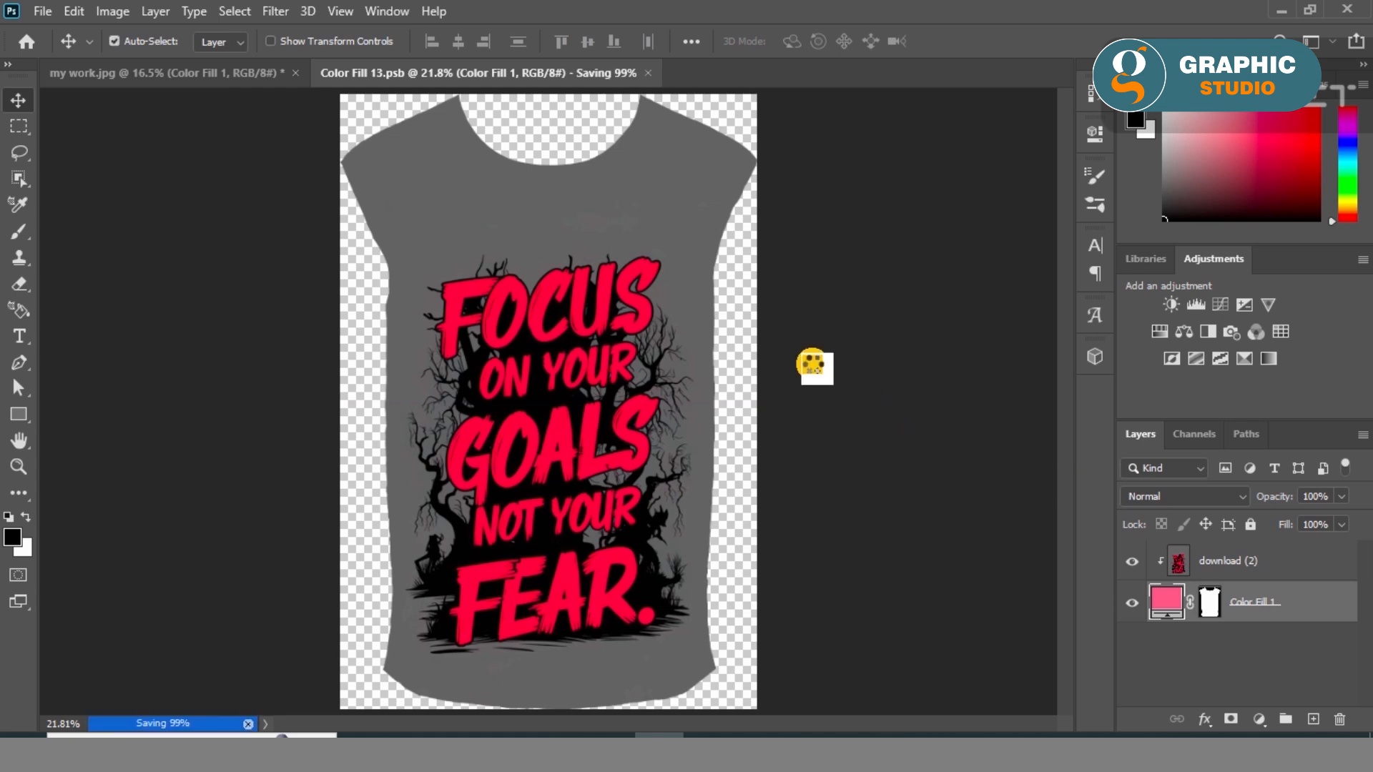
Return to the my work.jpg mockup document and collapse the Front effect group
{"action": "left_click", "coordinate": [199, 71]}
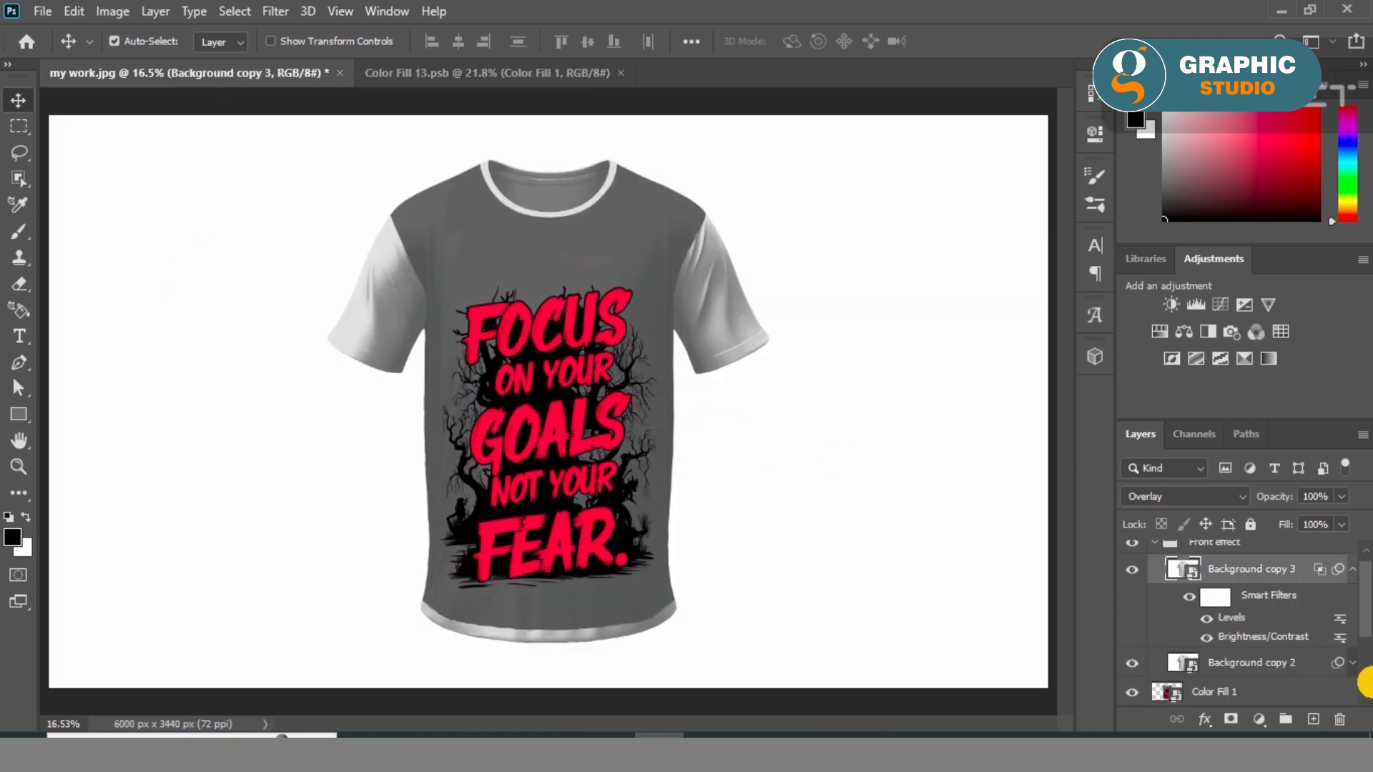
{"action": "scroll", "coordinate": [1287, 586], "scroll_direction": "down", "scroll_amount": 3}
{"action": "scroll", "coordinate": [1173, 586], "scroll_direction": "up", "scroll_amount": 3}
{"action": "left_click", "coordinate": [1157, 558]}
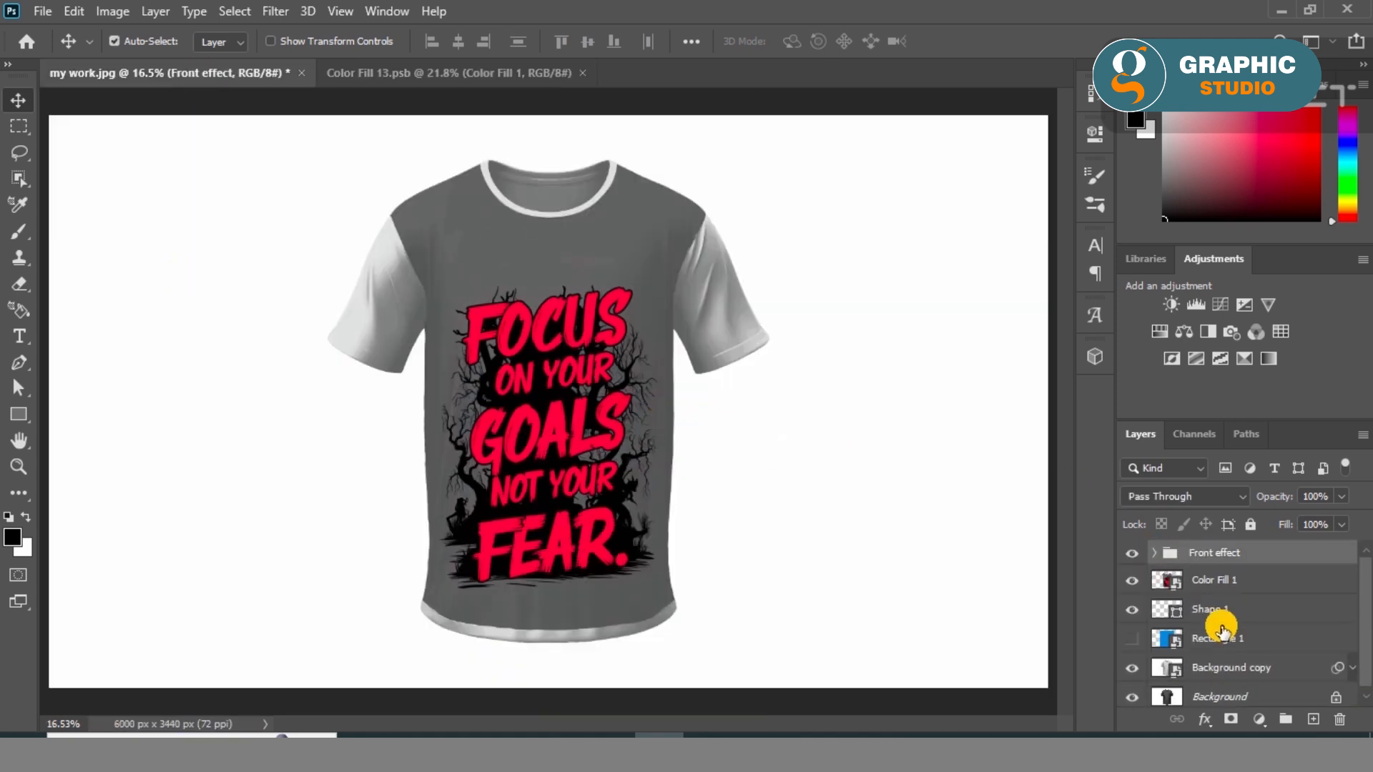
Rename the Shape 1 layer as front side
{"action": "left_click", "coordinate": [1224, 668]}
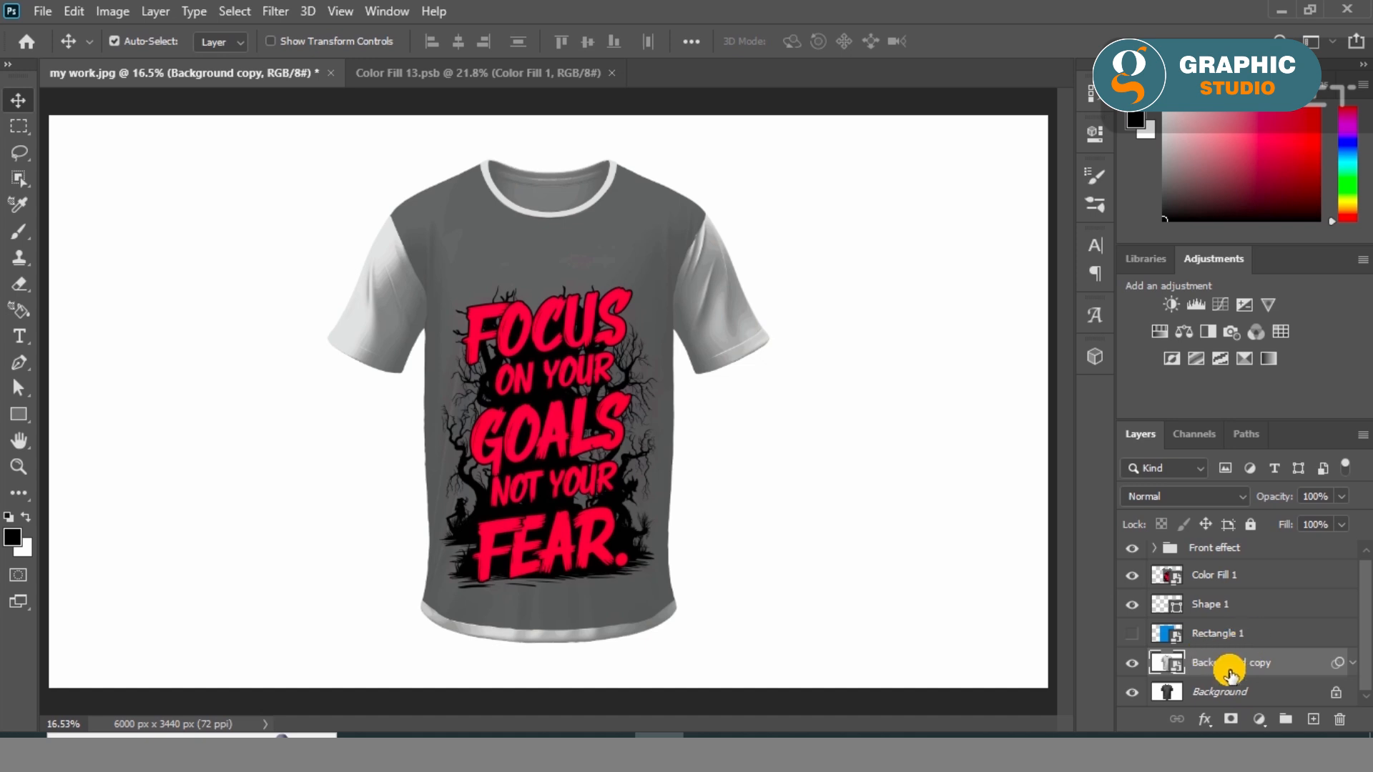
{"action": "left_click", "coordinate": [1209, 606]}
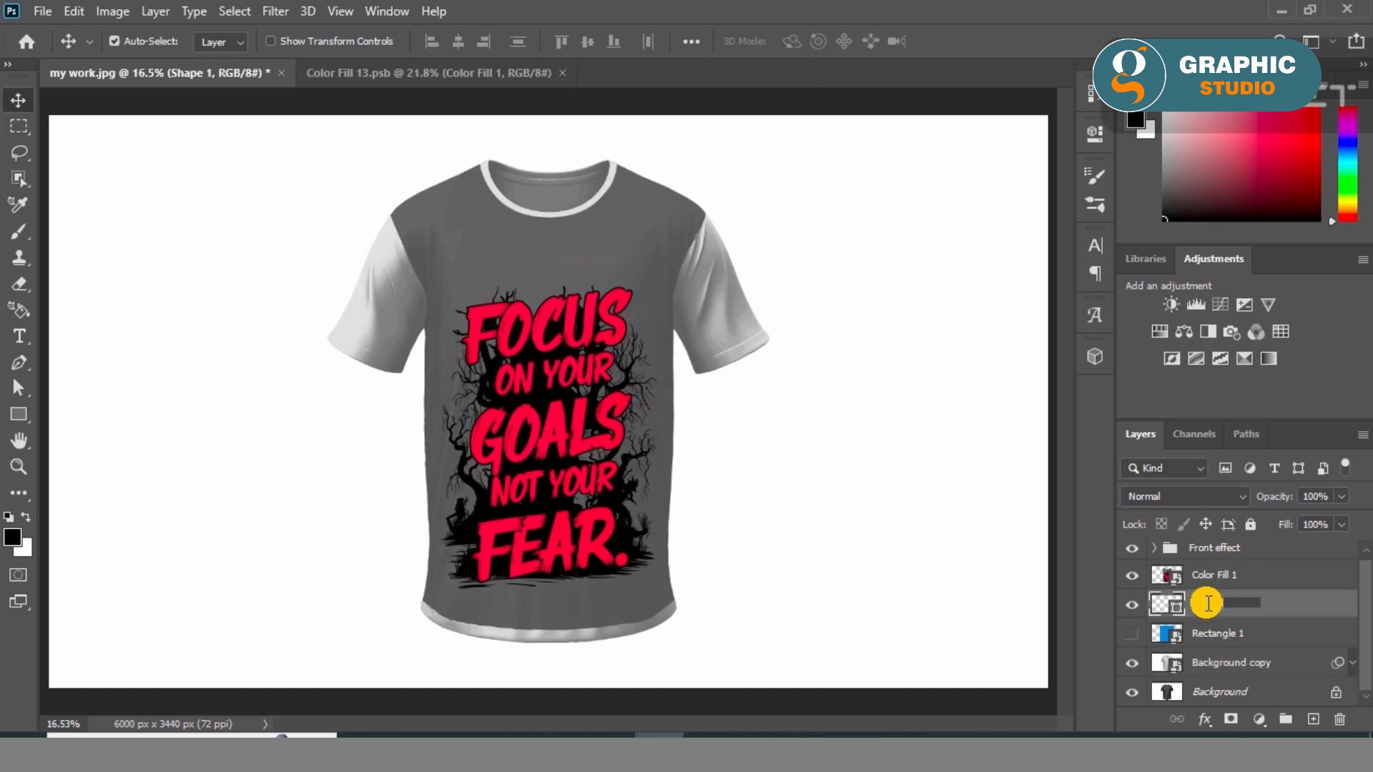
{"action": "key", "text": "super+space"}
{"action": "key", "text": "Return"}
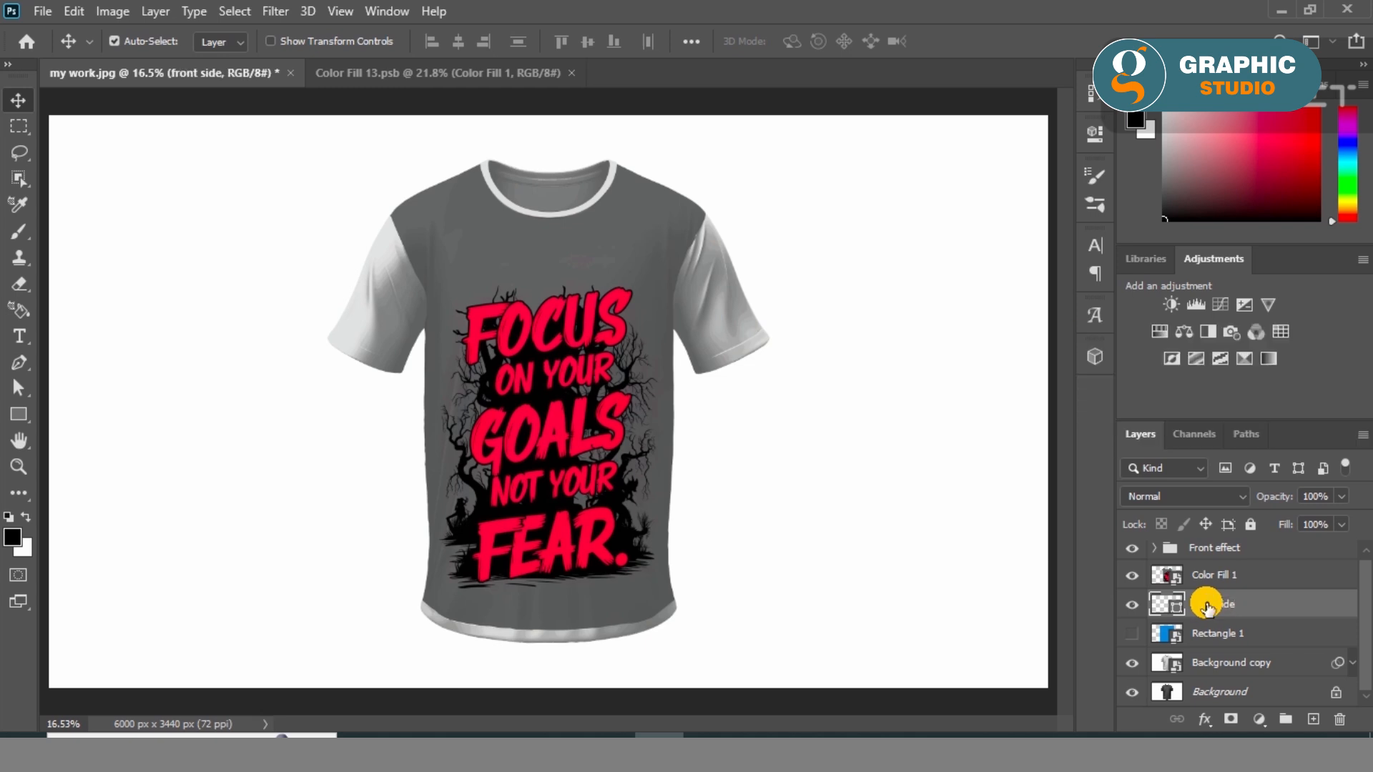
Start a Pen tool shape above the Background copy layer, tracing the left sleeve's inner edge upward from near the cuff
{"action": "left_click", "coordinate": [1221, 667]}
{"action": "scroll", "coordinate": [341, 252], "scroll_direction": "up", "scroll_amount": 5}
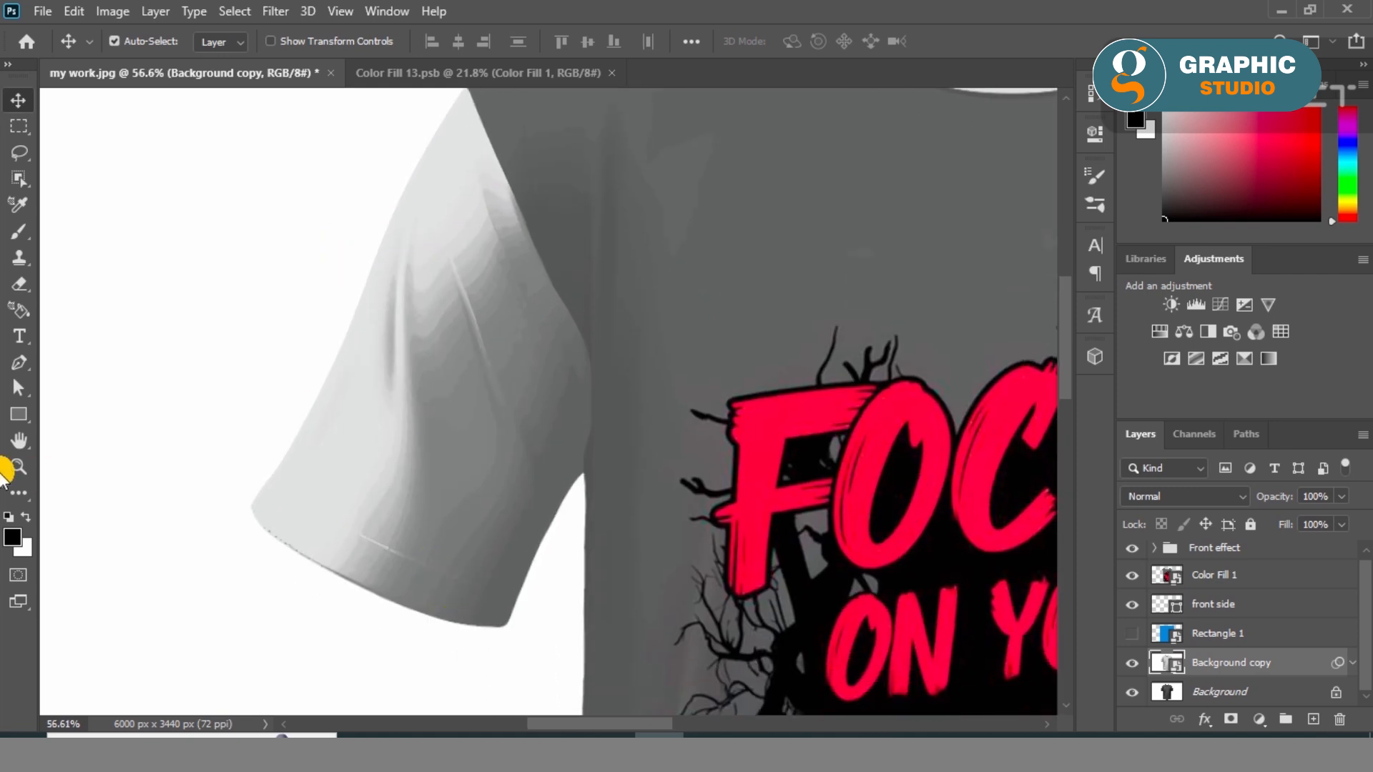
{"action": "left_click", "coordinate": [18, 363]}
{"action": "left_click", "coordinate": [101, 361]}
{"action": "scroll", "coordinate": [429, 604], "scroll_direction": "up", "scroll_amount": 4}
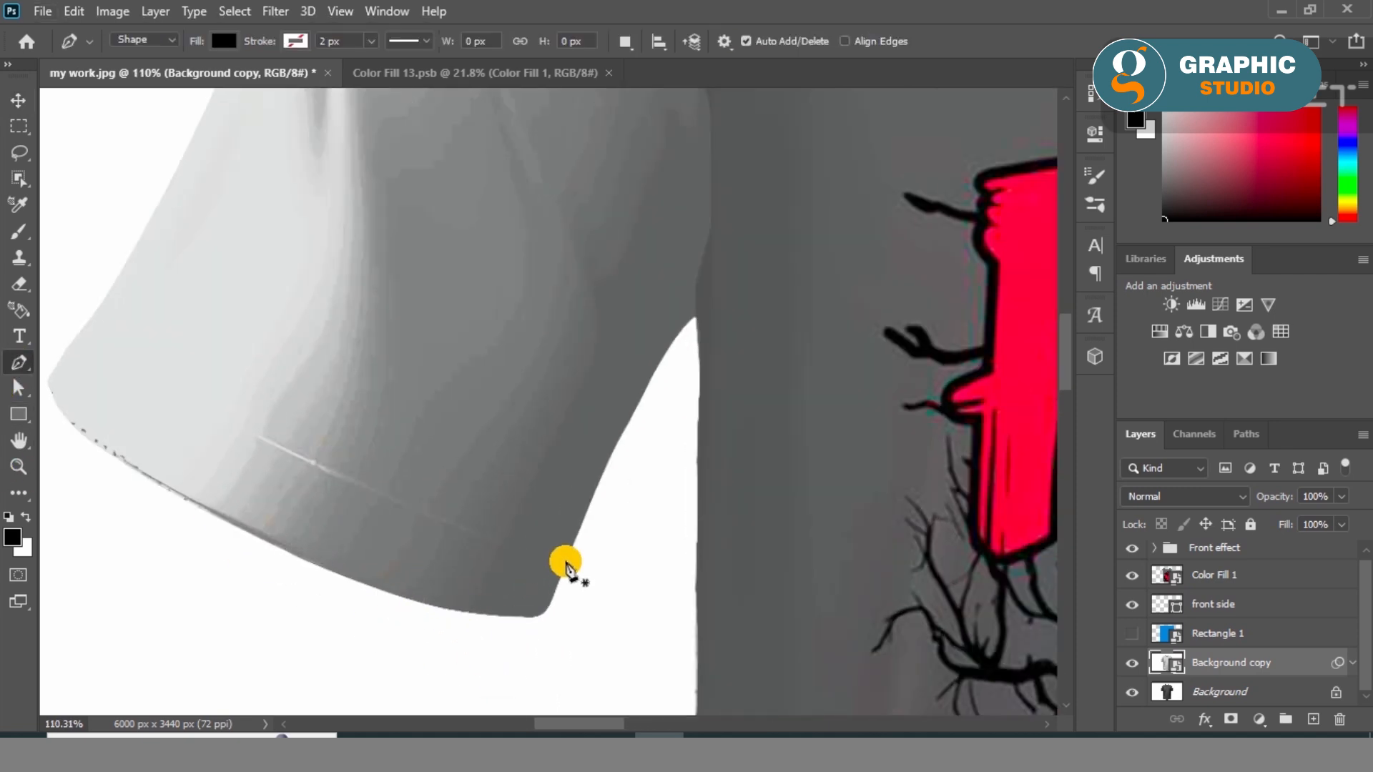
{"action": "left_click", "coordinate": [565, 567]}
{"action": "left_click", "coordinate": [586, 512]}
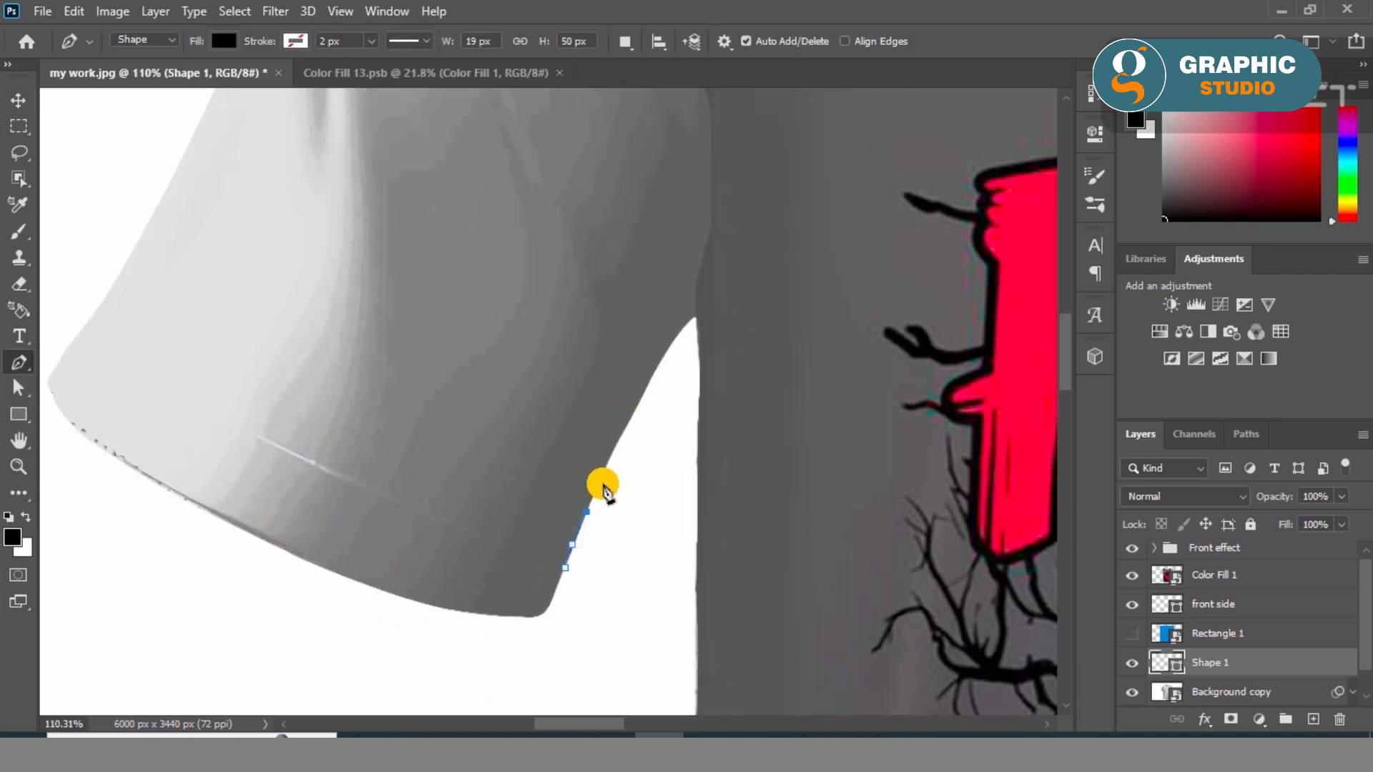
{"action": "left_click", "coordinate": [644, 396]}
{"action": "left_click", "coordinate": [654, 376]}
{"action": "left_click", "coordinate": [665, 357]}
Remove the sleeve shape's fill and continue its outline up to the underarm corner
{"action": "left_click", "coordinate": [224, 41]}
{"action": "left_click", "coordinate": [106, 79]}
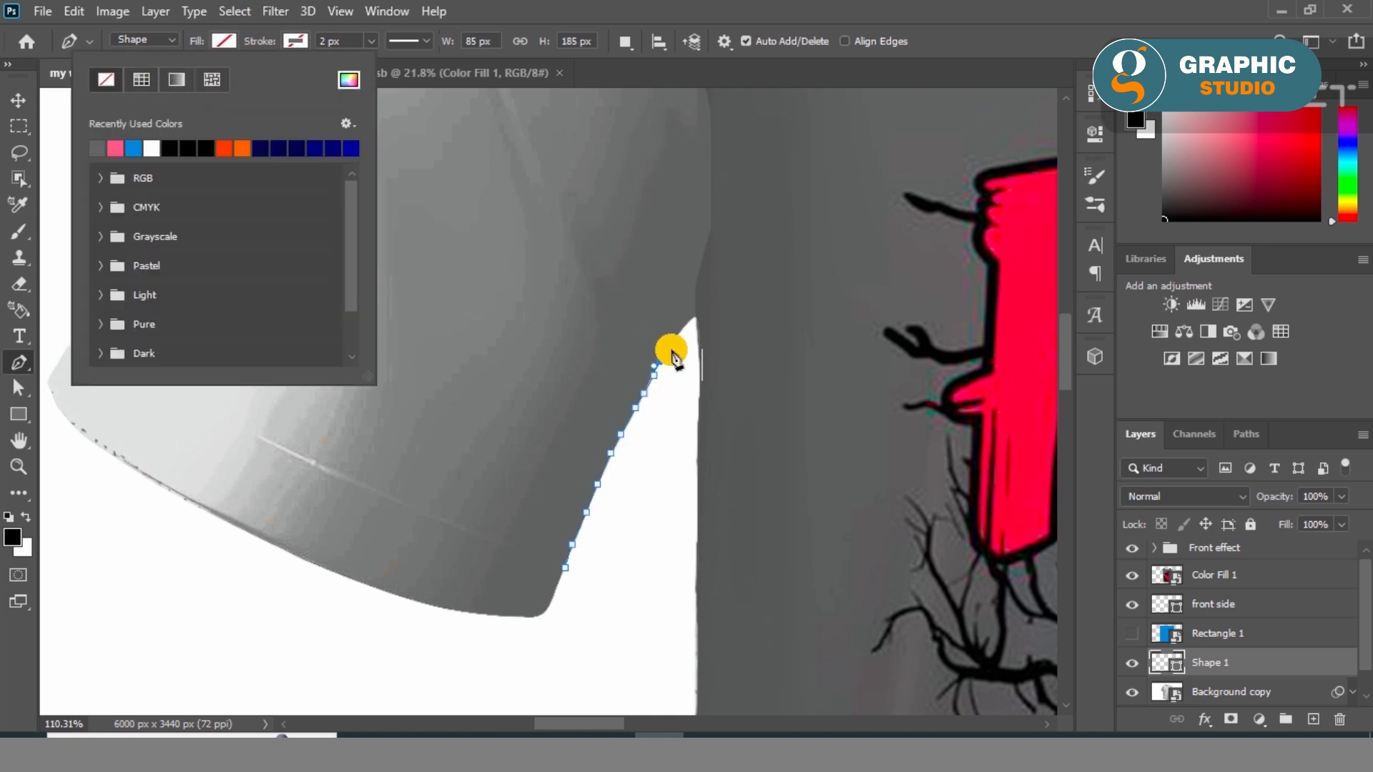
{"action": "left_click", "coordinate": [670, 352]}
{"action": "left_click", "coordinate": [700, 318]}
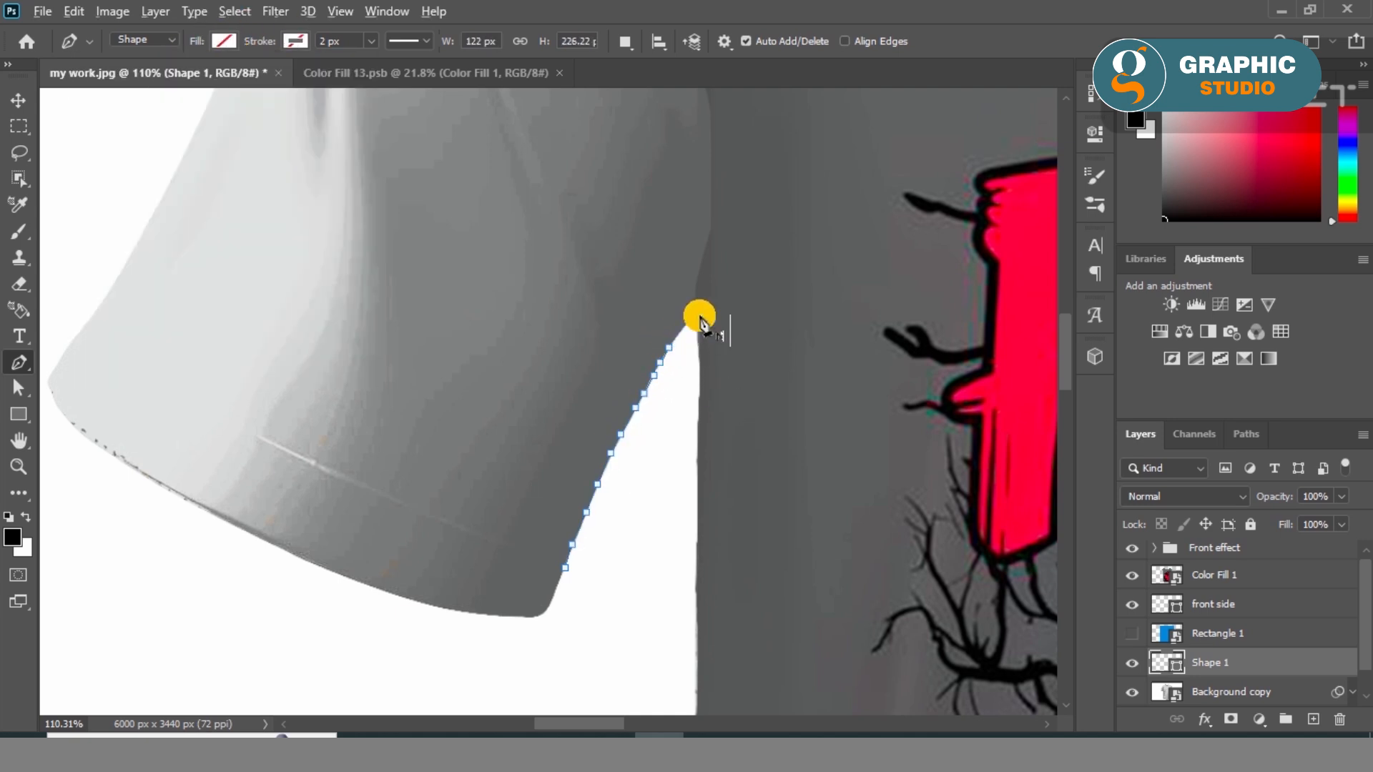
Continue the outline from the underarm along the left sleeve's armhole seam, up to and around the shoulder tip
{"action": "scroll", "coordinate": [699, 315], "scroll_direction": "up", "scroll_amount": 2}
{"action": "left_click_drag", "start_coordinate": [708, 470], "coordinate": [724, 411]}
{"action": "mouse_move", "coordinate": [733, 347]}
{"action": "left_mouse_down"}
{"action": "mouse_move", "coordinate": [732, 186]}
{"action": "mouse_move", "coordinate": [724, 413]}
{"action": "mouse_move", "coordinate": [849, 549]}
{"action": "left_mouse_up"}
{"action": "mouse_move", "coordinate": [841, 489]}
{"action": "left_mouse_down"}
{"action": "mouse_move", "coordinate": [793, 367]}
{"action": "mouse_move", "coordinate": [751, 309]}
{"action": "left_mouse_up"}
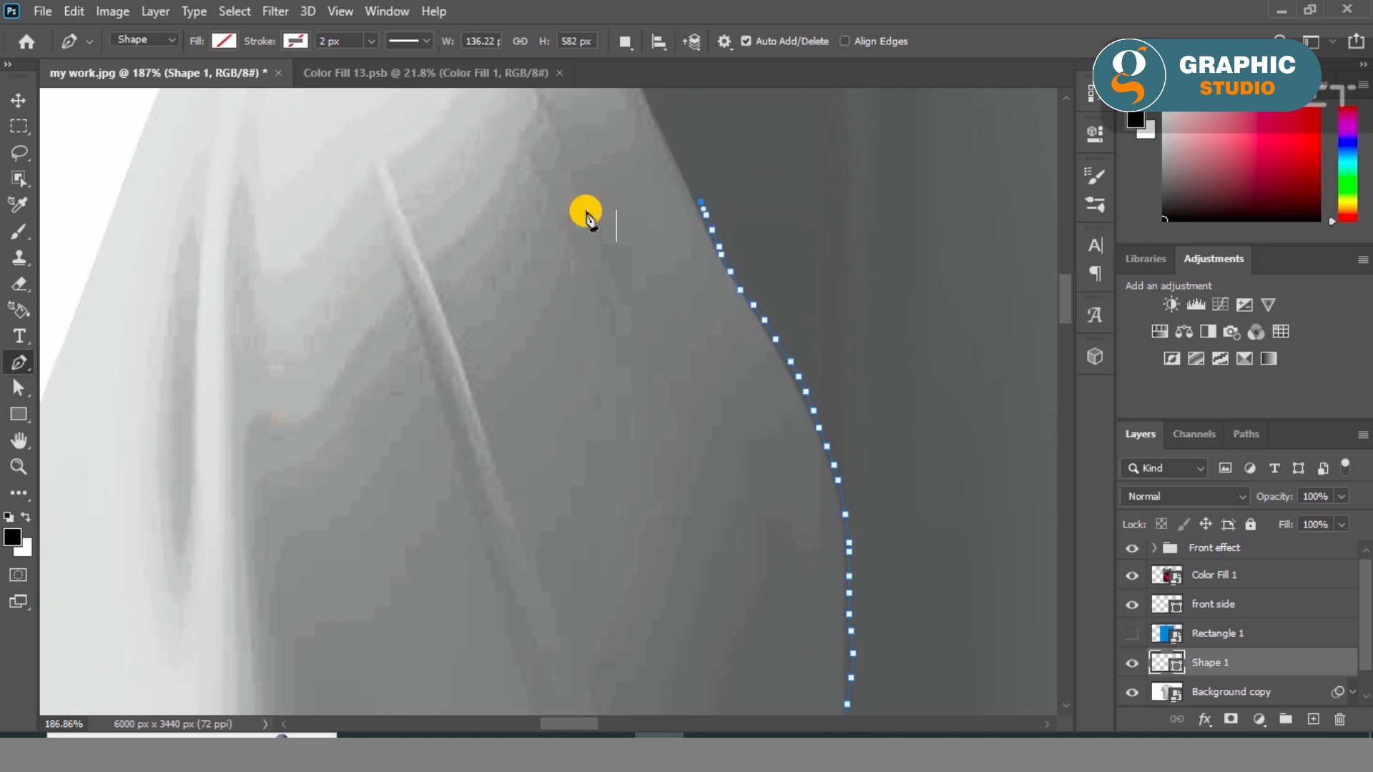
{"action": "left_click_drag", "start_coordinate": [683, 190], "coordinate": [792, 704]}
{"action": "left_click_drag", "start_coordinate": [931, 670], "coordinate": [903, 605]}
{"action": "left_click_drag", "start_coordinate": [874, 540], "coordinate": [828, 443]}
{"action": "left_click_drag", "start_coordinate": [803, 379], "coordinate": [744, 634]}
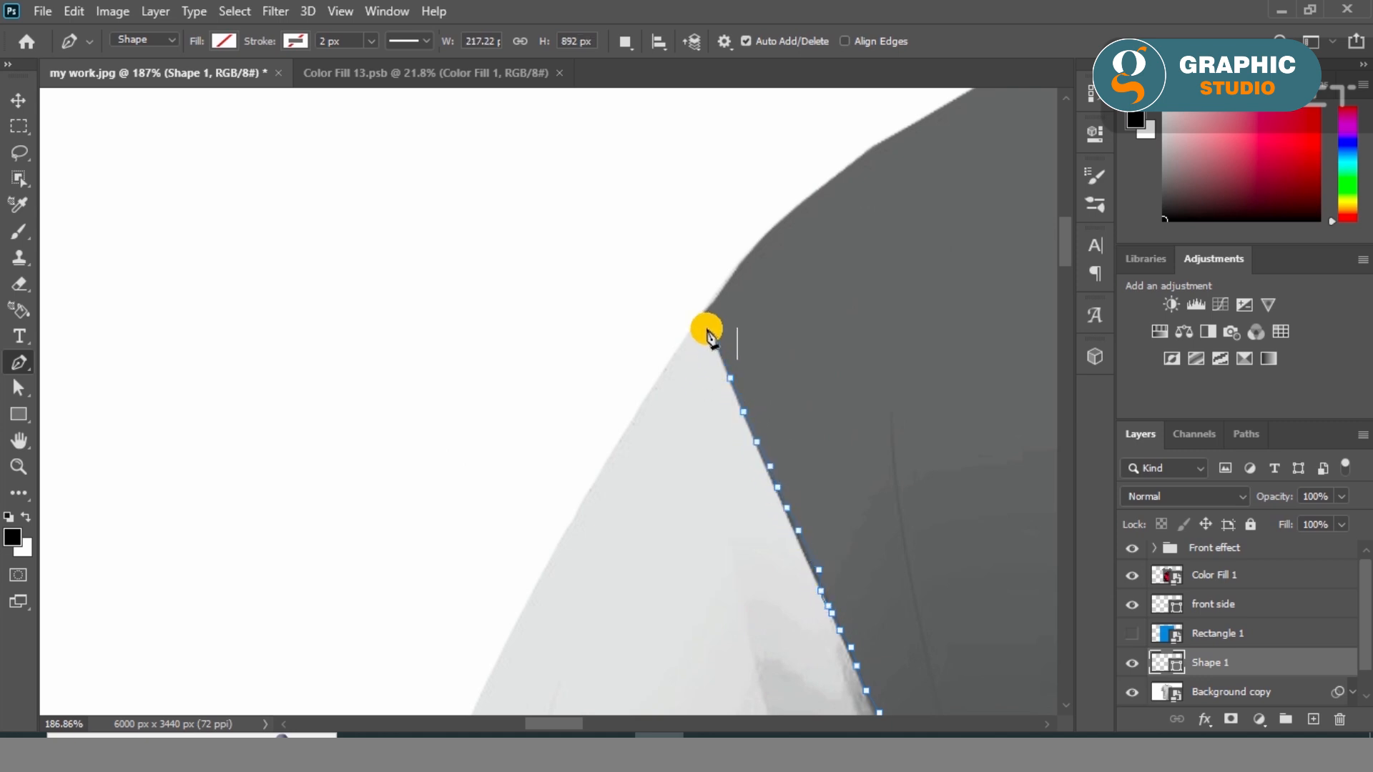
{"action": "left_click", "coordinate": [662, 374]}
Trace curved segments down the left sleeve's outer edge to the stitch line above the cuff
{"action": "scroll", "coordinate": [545, 324], "scroll_direction": "down", "scroll_amount": 6}
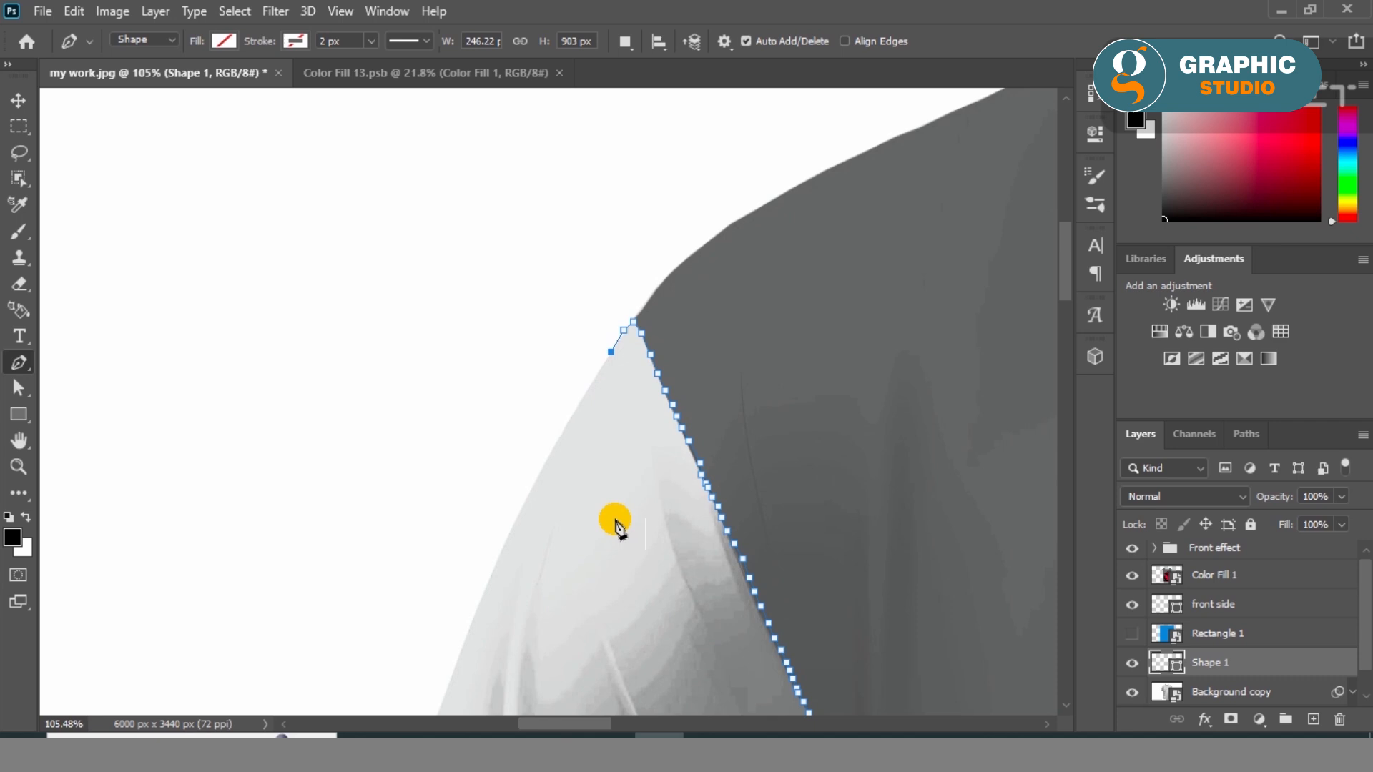
{"action": "left_click_drag", "start_coordinate": [527, 493], "coordinate": [668, 272]}
{"action": "left_click", "coordinate": [527, 494], "text": "alt"}
{"action": "left_click", "coordinate": [602, 313]}
{"action": "left_click_drag", "start_coordinate": [619, 473], "coordinate": [747, 316]}
{"action": "left_click_drag", "start_coordinate": [567, 533], "coordinate": [559, 530]}
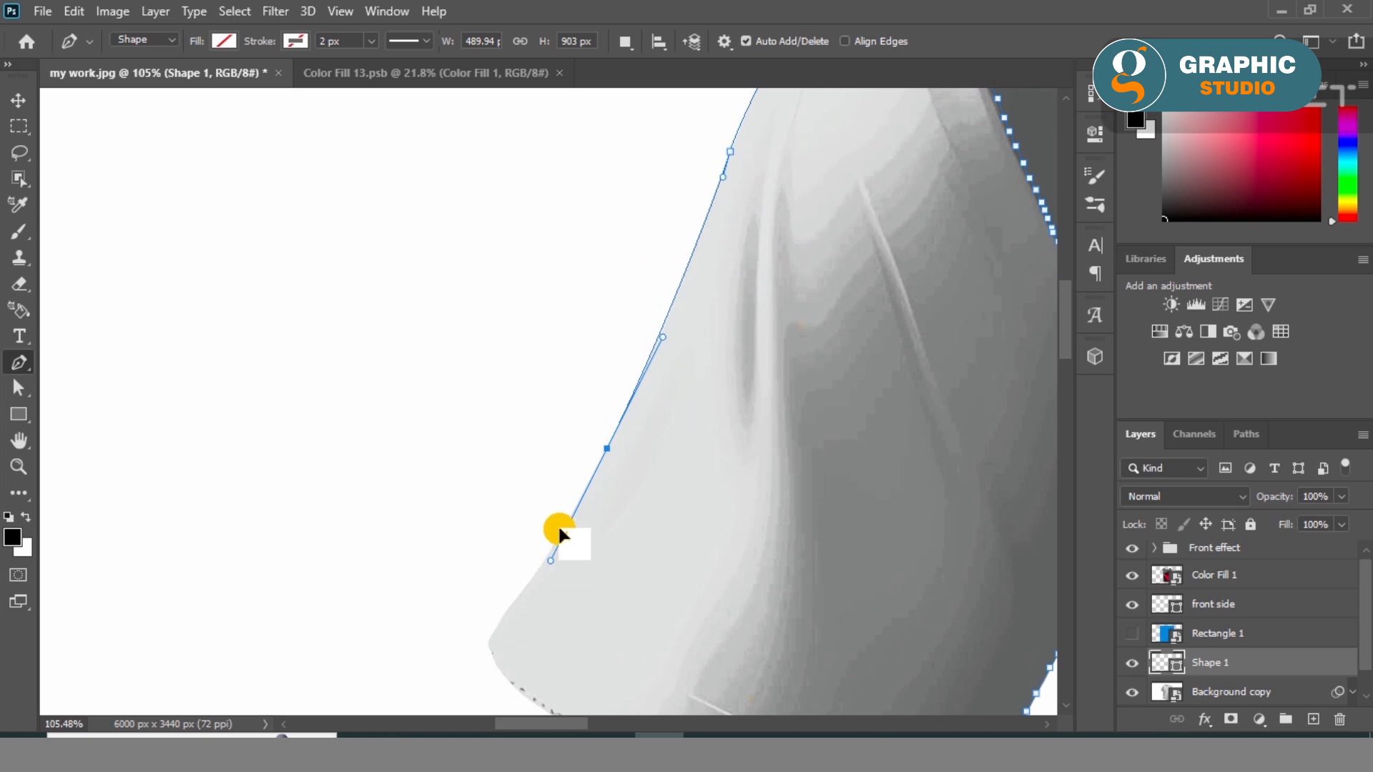
{"action": "scroll", "coordinate": [588, 388], "scroll_direction": "down", "scroll_amount": 5}
{"action": "left_click_drag", "start_coordinate": [510, 437], "coordinate": [485, 456]}
Follow the cuff's stitch line back to the inner edge with curved segments and turn the sleeve outline into a selection
{"action": "left_click_drag", "start_coordinate": [748, 562], "coordinate": [823, 591]}
{"action": "key", "text": "ctrl+z"}
{"action": "left_click_drag", "start_coordinate": [715, 549], "coordinate": [866, 604]}
{"action": "left_click", "coordinate": [716, 548], "text": "alt"}
{"action": "left_click_drag", "start_coordinate": [737, 631], "coordinate": [370, 510]}
{"action": "left_click_drag", "start_coordinate": [612, 538], "coordinate": [653, 545]}
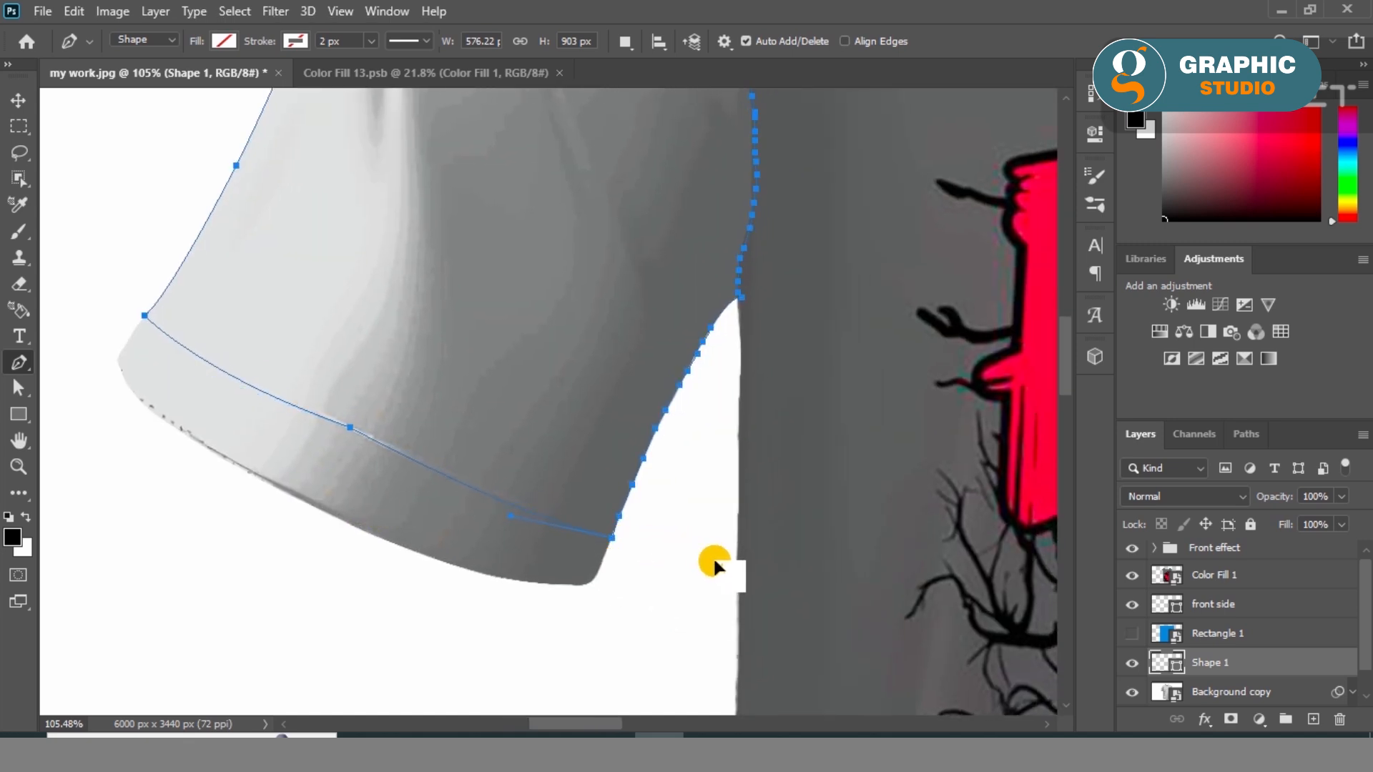
{"action": "left_click", "coordinate": [612, 538], "text": "alt"}
{"action": "key", "text": "ctrl+Return"}
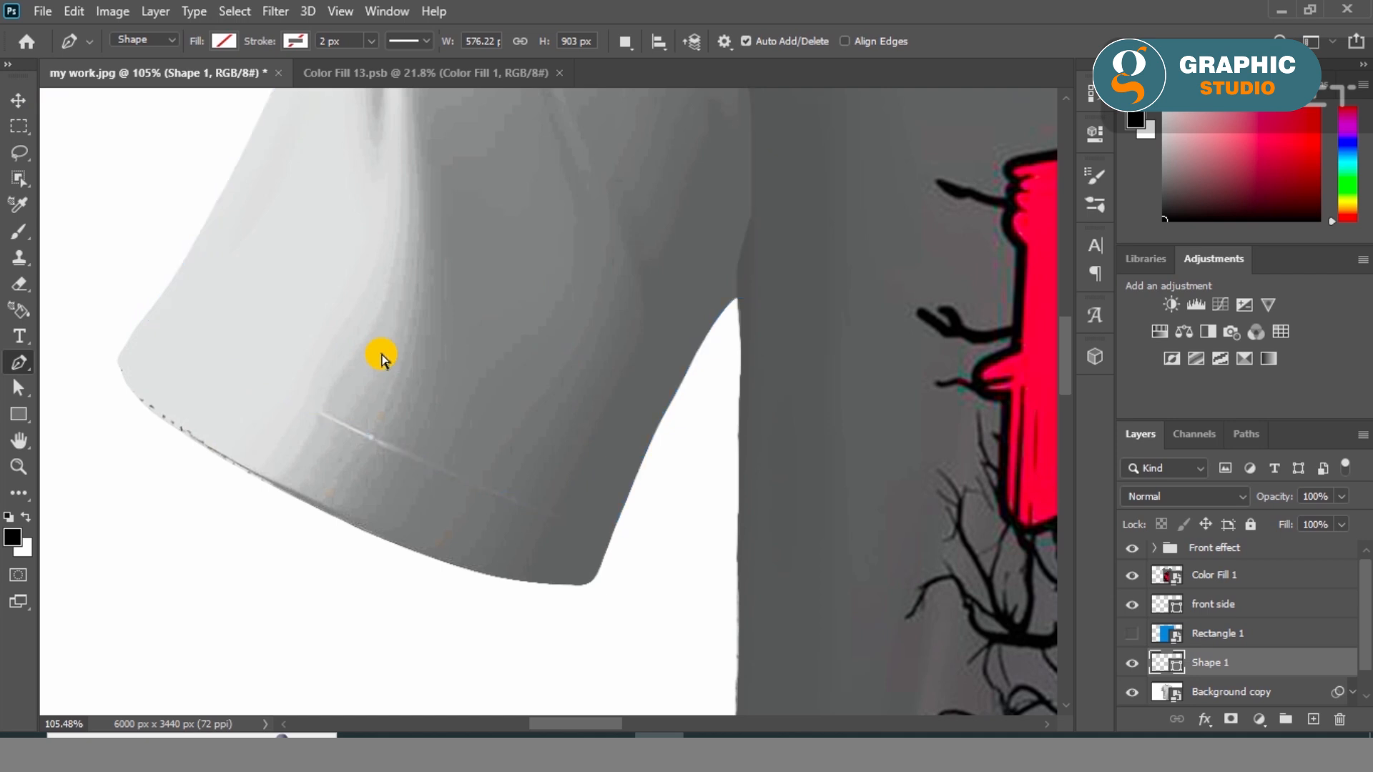
Add a solid color fill of #262626 to the sleeve selection and convert the fill layer to a smart object
{"action": "left_click", "coordinate": [18, 100]}
{"action": "left_click", "coordinate": [1258, 718]}
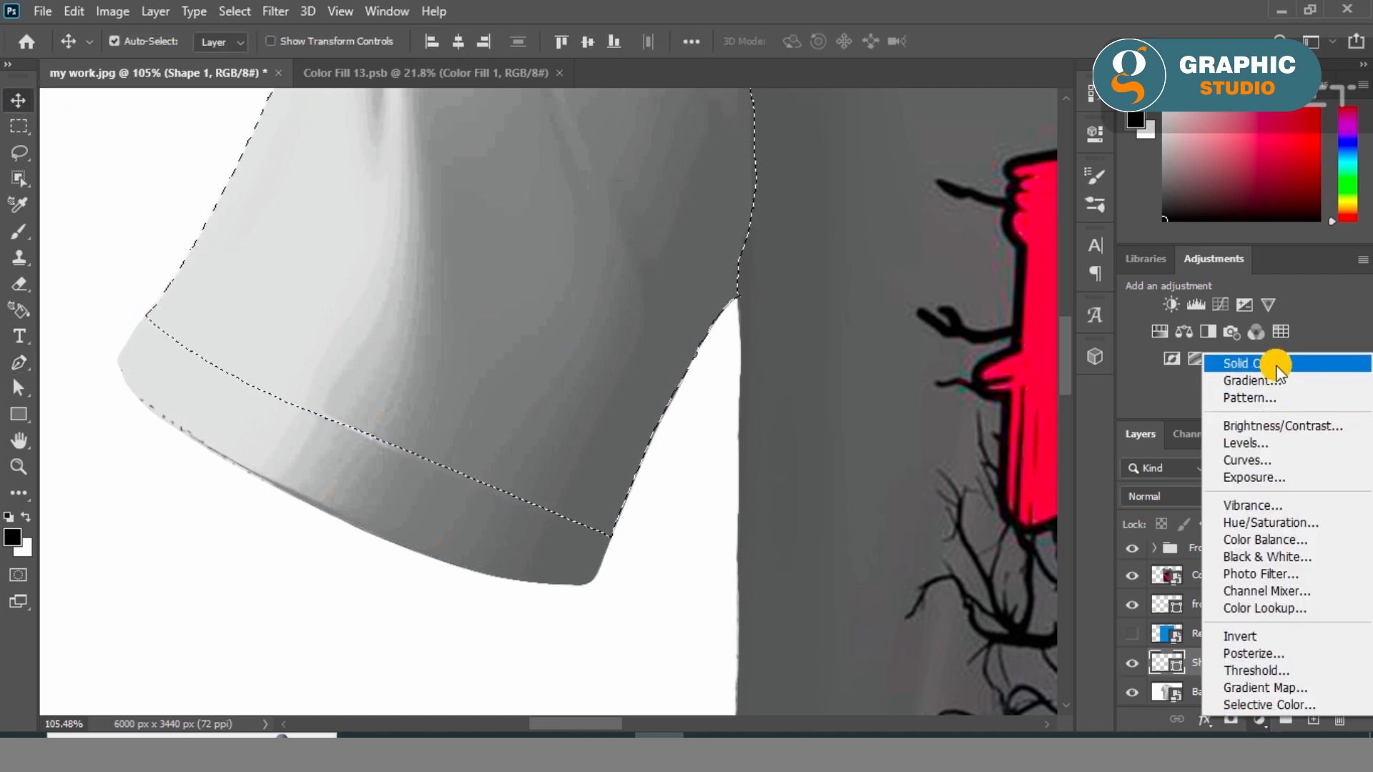
{"action": "left_click", "coordinate": [1215, 359]}
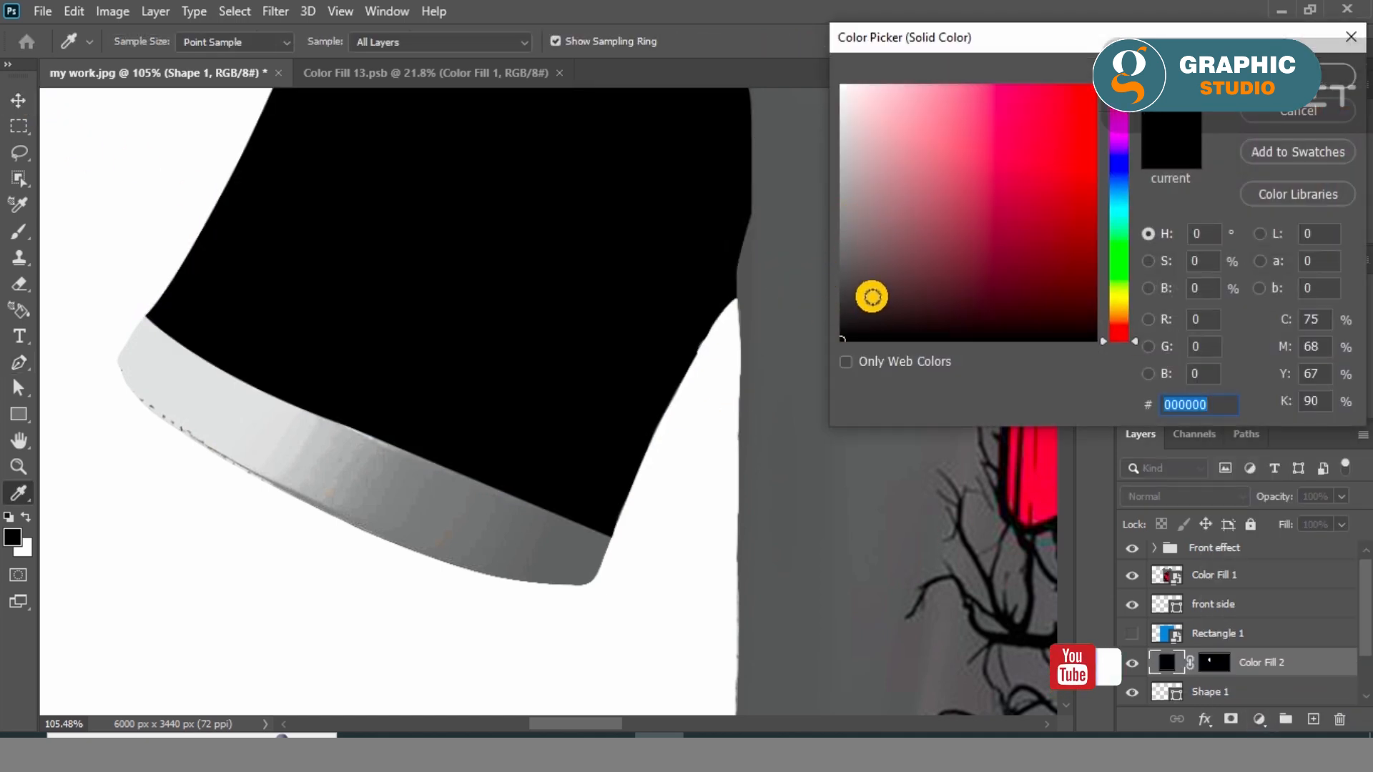
{"action": "left_click", "coordinate": [842, 302]}
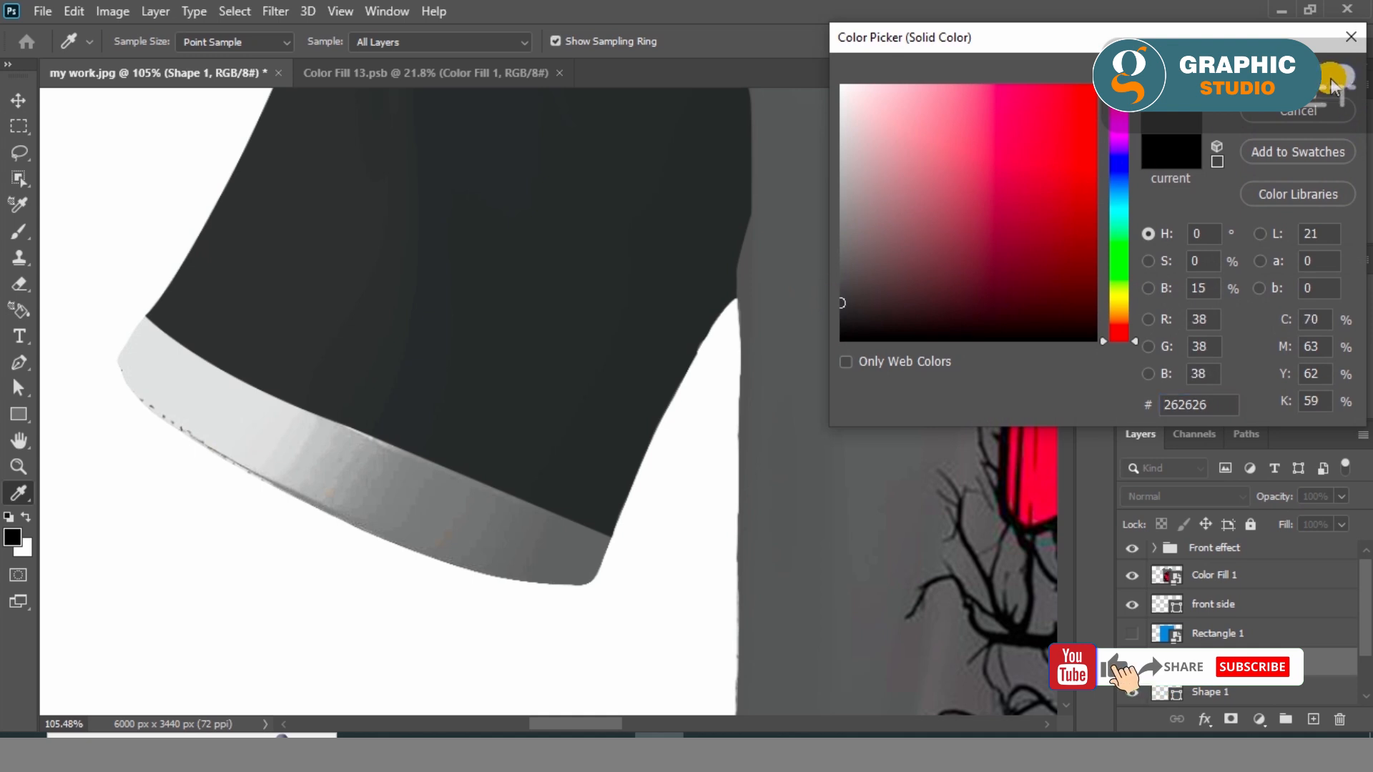
{"action": "key", "text": "Return"}
{"action": "right_click", "coordinate": [1209, 664]}
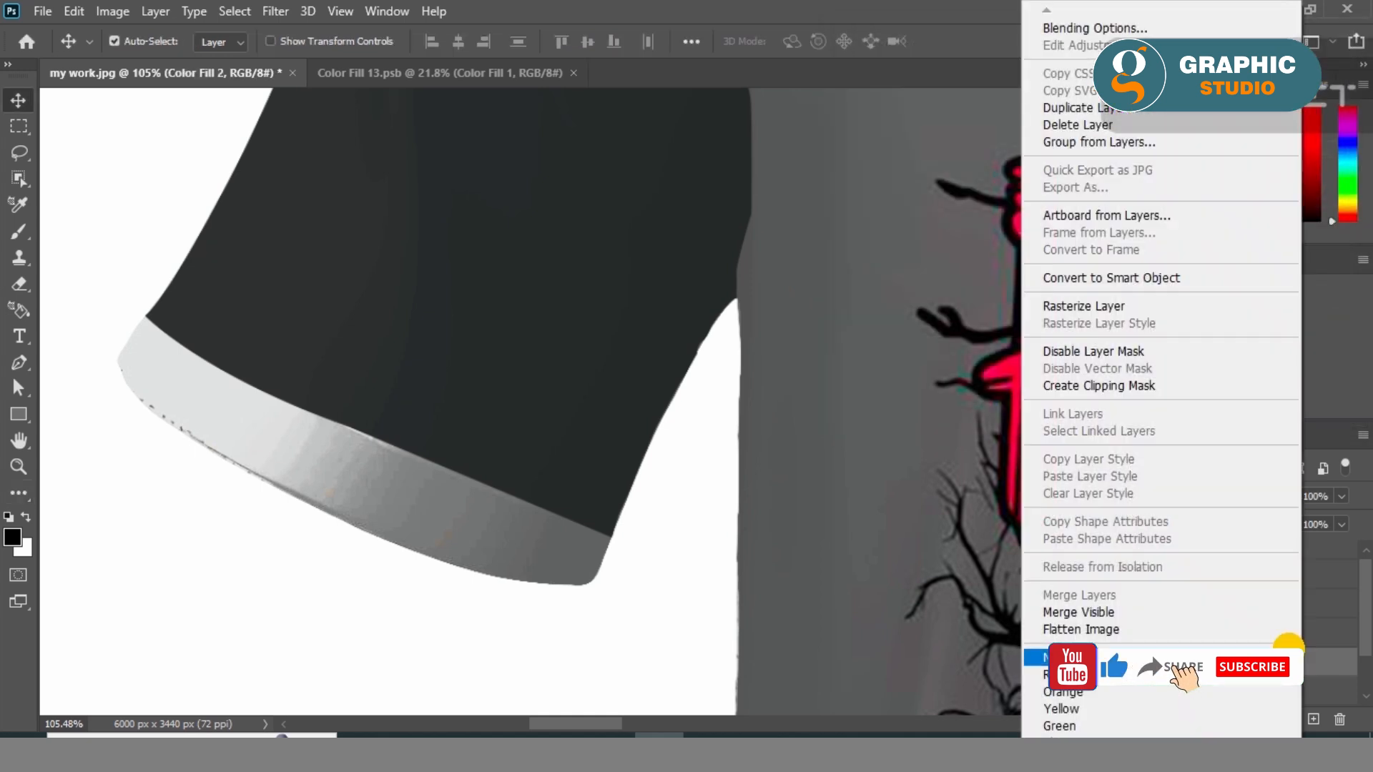
{"action": "left_click", "coordinate": [1088, 284]}
Set the blend mode of the Color Fill 1 design layer to Hard Light and lower its opacity
{"action": "left_click", "coordinate": [1225, 605]}
{"action": "left_click", "coordinate": [1214, 496]}
{"action": "left_click", "coordinate": [1153, 312]}
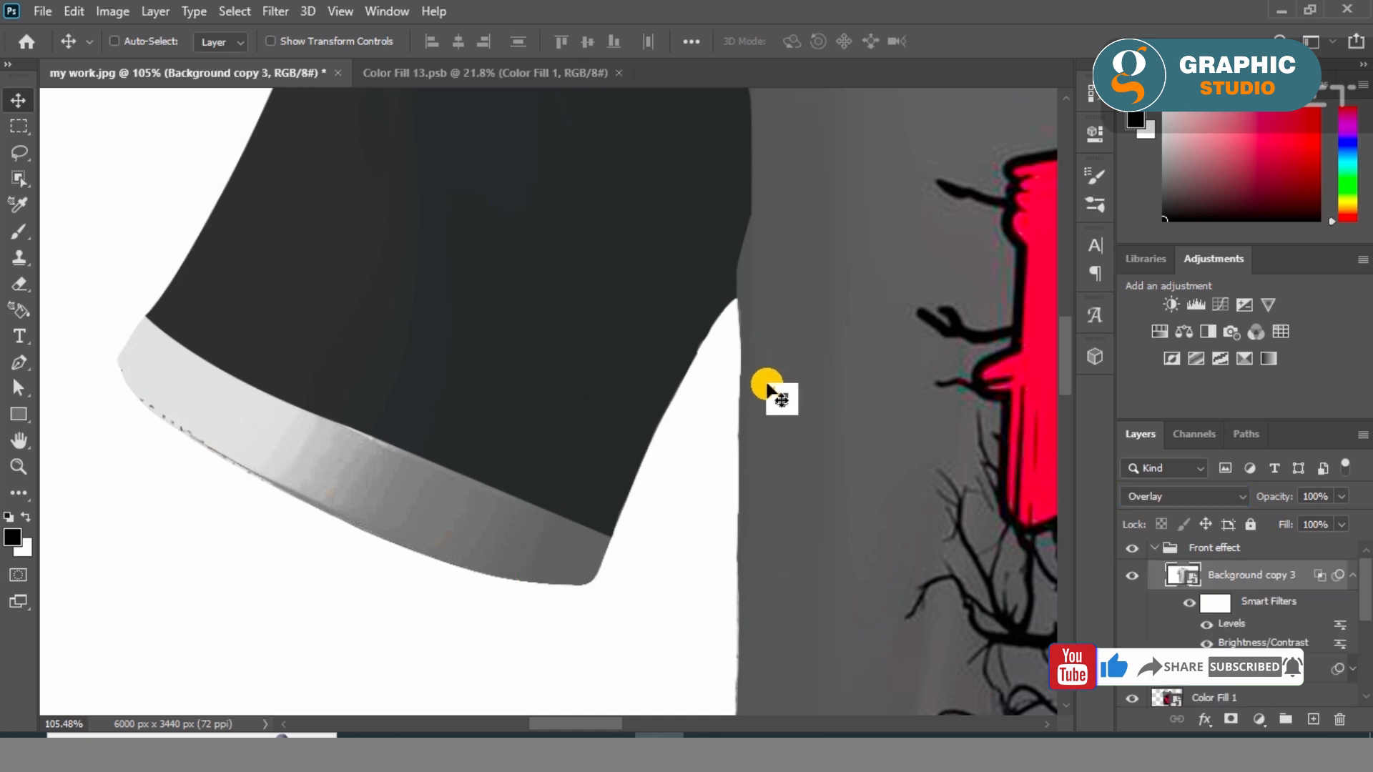
{"action": "key", "text": "ctrl+0"}
{"action": "scroll", "coordinate": [1273, 573], "scroll_direction": "down", "scroll_amount": 2}
{"action": "left_click", "coordinate": [1226, 629]}
{"action": "left_click", "coordinate": [1225, 601]}
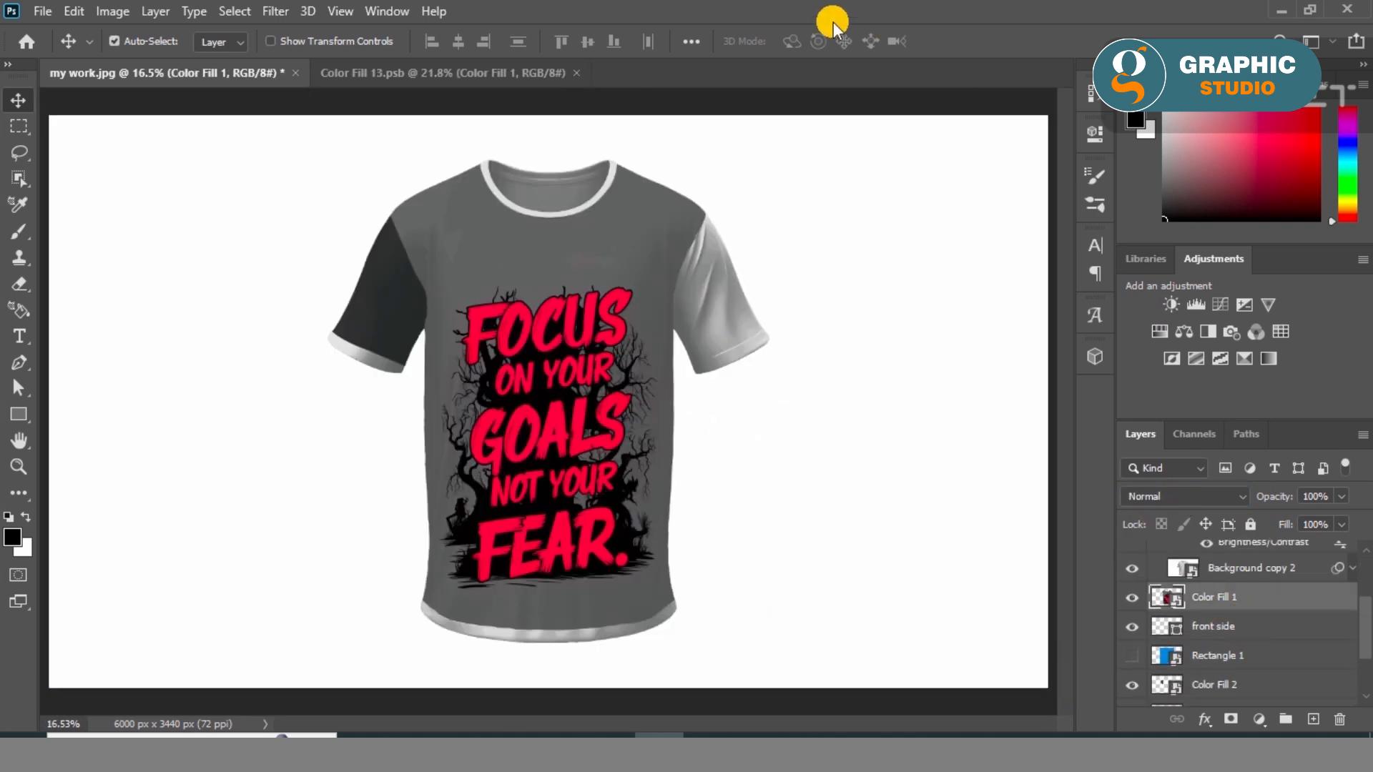
{"action": "left_click", "coordinate": [1241, 496]}
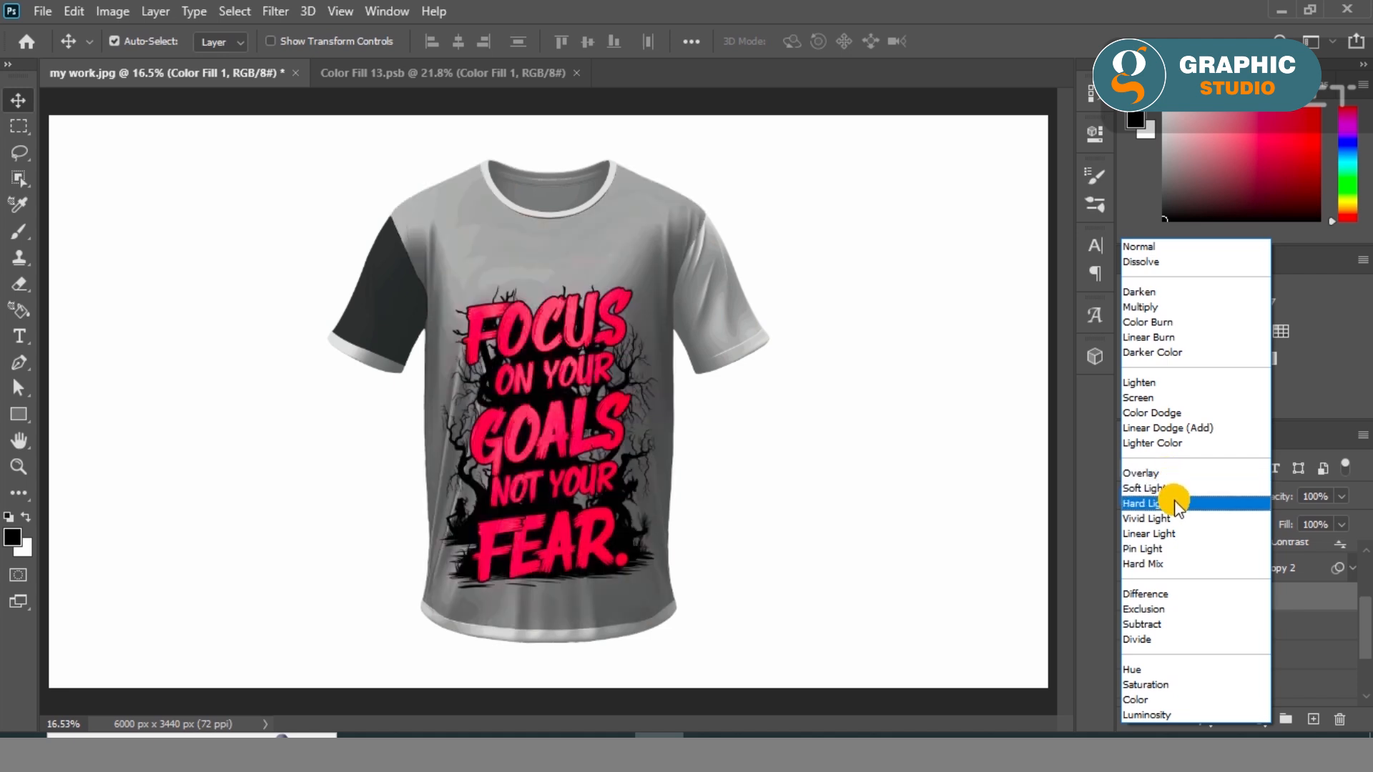
{"action": "left_click", "coordinate": [1175, 501]}
{"action": "left_click", "coordinate": [1315, 495]}
{"action": "scroll", "coordinate": [1315, 495], "scroll_direction": "down", "scroll_amount": 20}
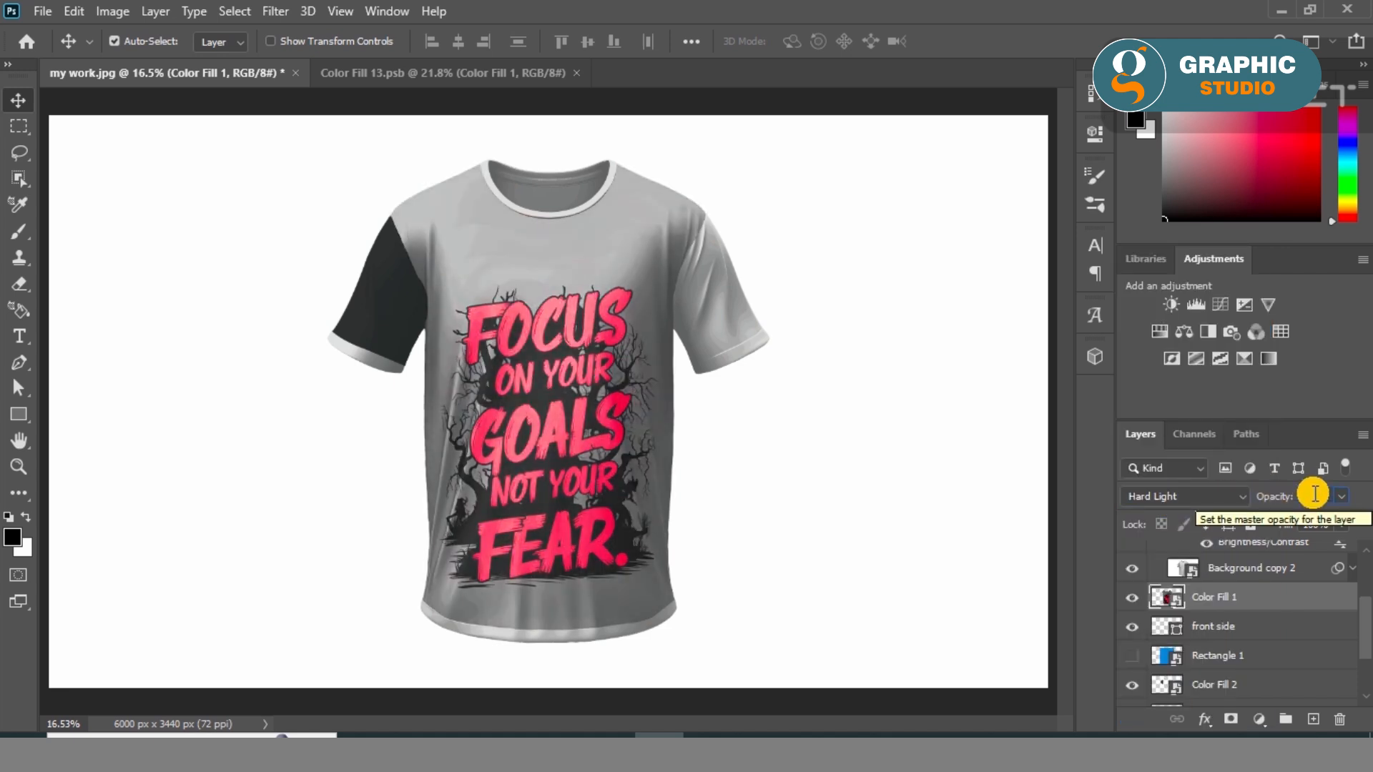
{"action": "left_click", "coordinate": [296, 439]}
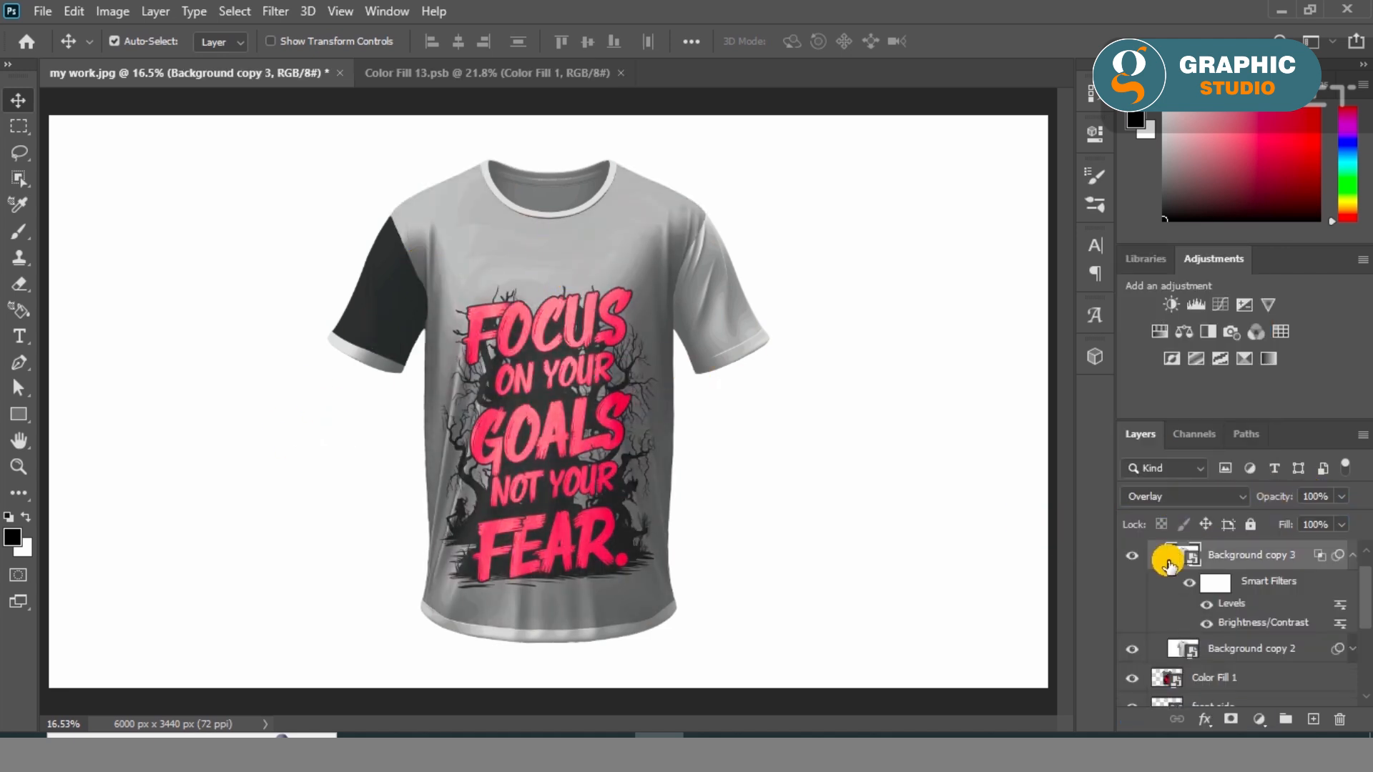
Close the Color Fill 13.psb document and open the contents of the Color Fill 2 sleeve smart object
{"action": "scroll", "coordinate": [1265, 629], "scroll_direction": "down", "scroll_amount": 3}
{"action": "scroll", "coordinate": [1173, 644], "scroll_direction": "up", "scroll_amount": 1}
{"action": "left_click", "coordinate": [1173, 652]}
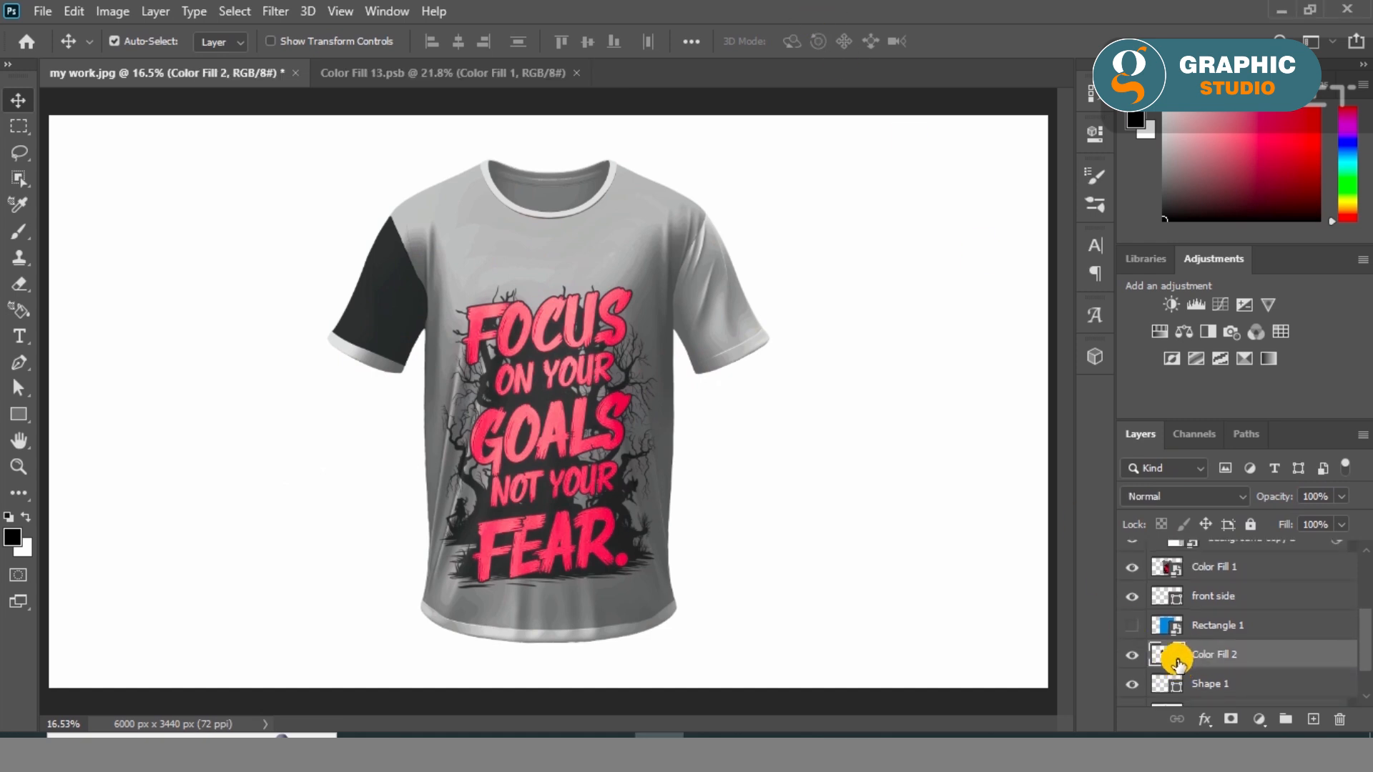
{"action": "double_click", "coordinate": [1176, 657]}
{"action": "left_click", "coordinate": [857, 355]}
{"action": "left_click", "coordinate": [578, 73]}
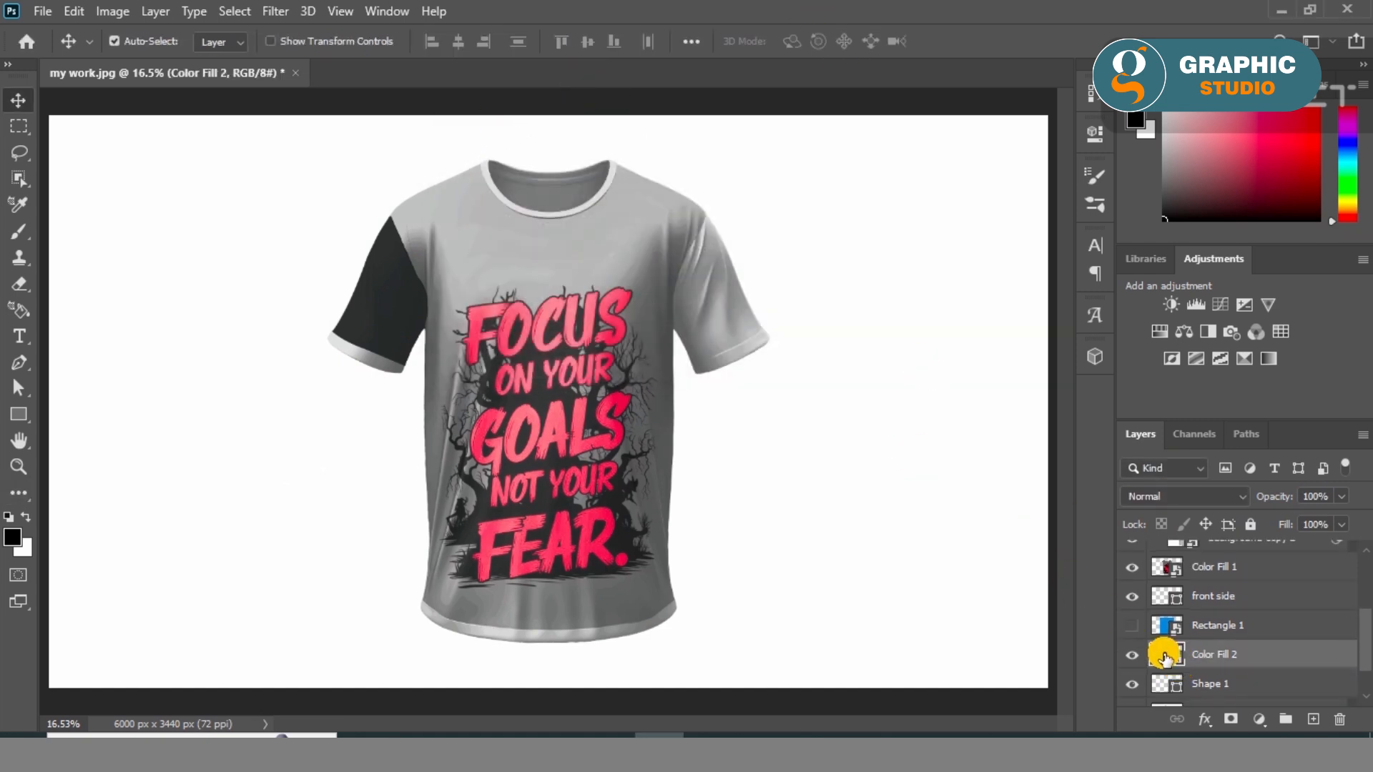
{"action": "double_click", "coordinate": [1175, 656]}
{"action": "left_click", "coordinate": [806, 358]}
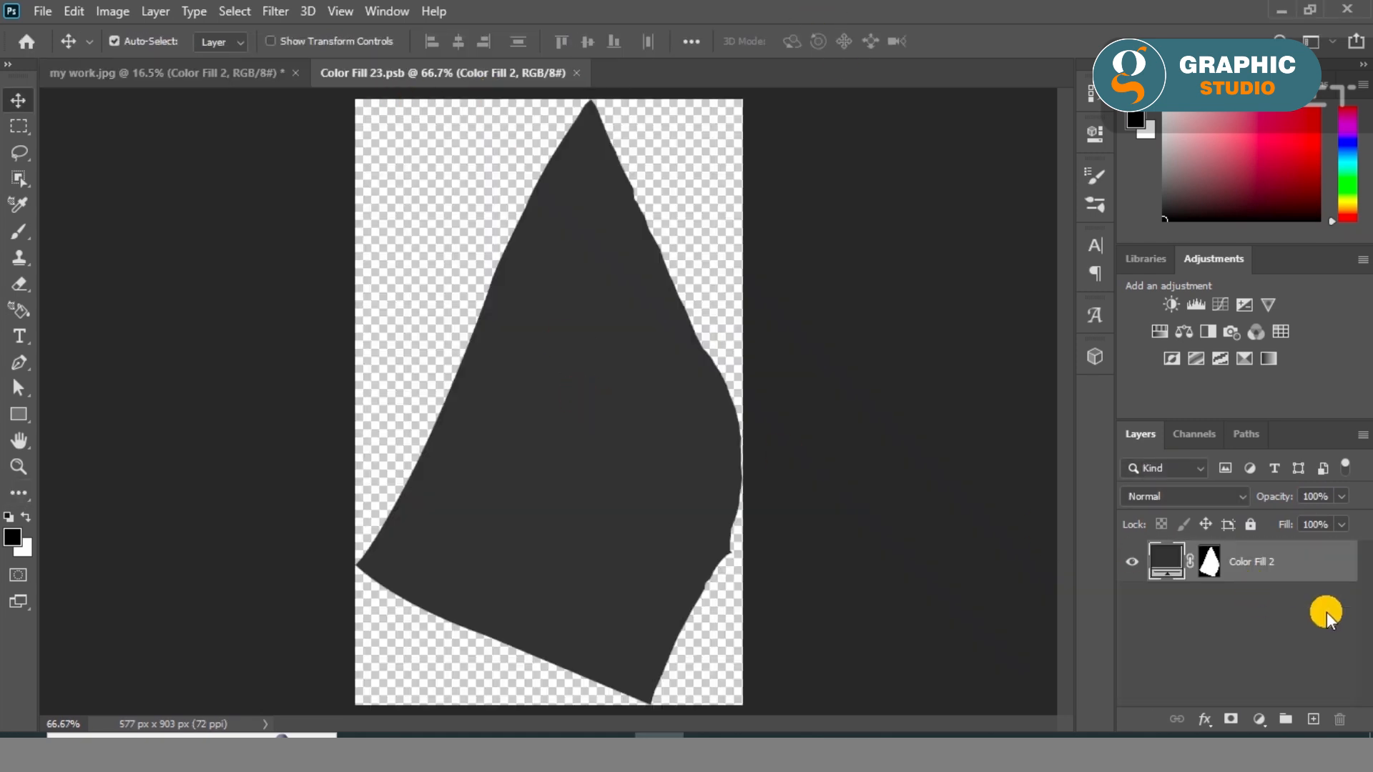
Draw a red rectangle that covers the entire sleeve smart object canvas
{"action": "left_click", "coordinate": [18, 415]}
{"action": "left_click", "coordinate": [224, 41]}
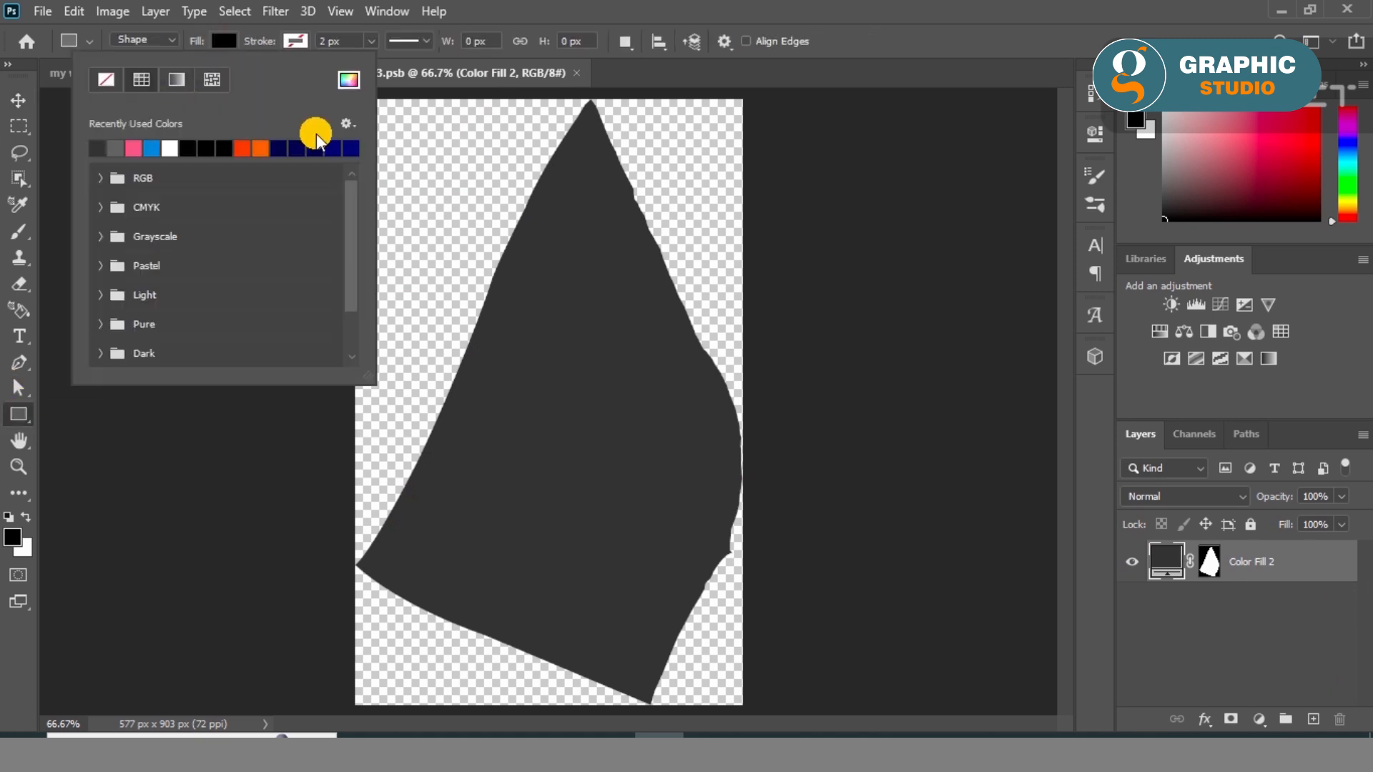
{"action": "left_click", "coordinate": [348, 79]}
{"action": "left_click_drag", "start_coordinate": [1076, 236], "coordinate": [1099, 215]}
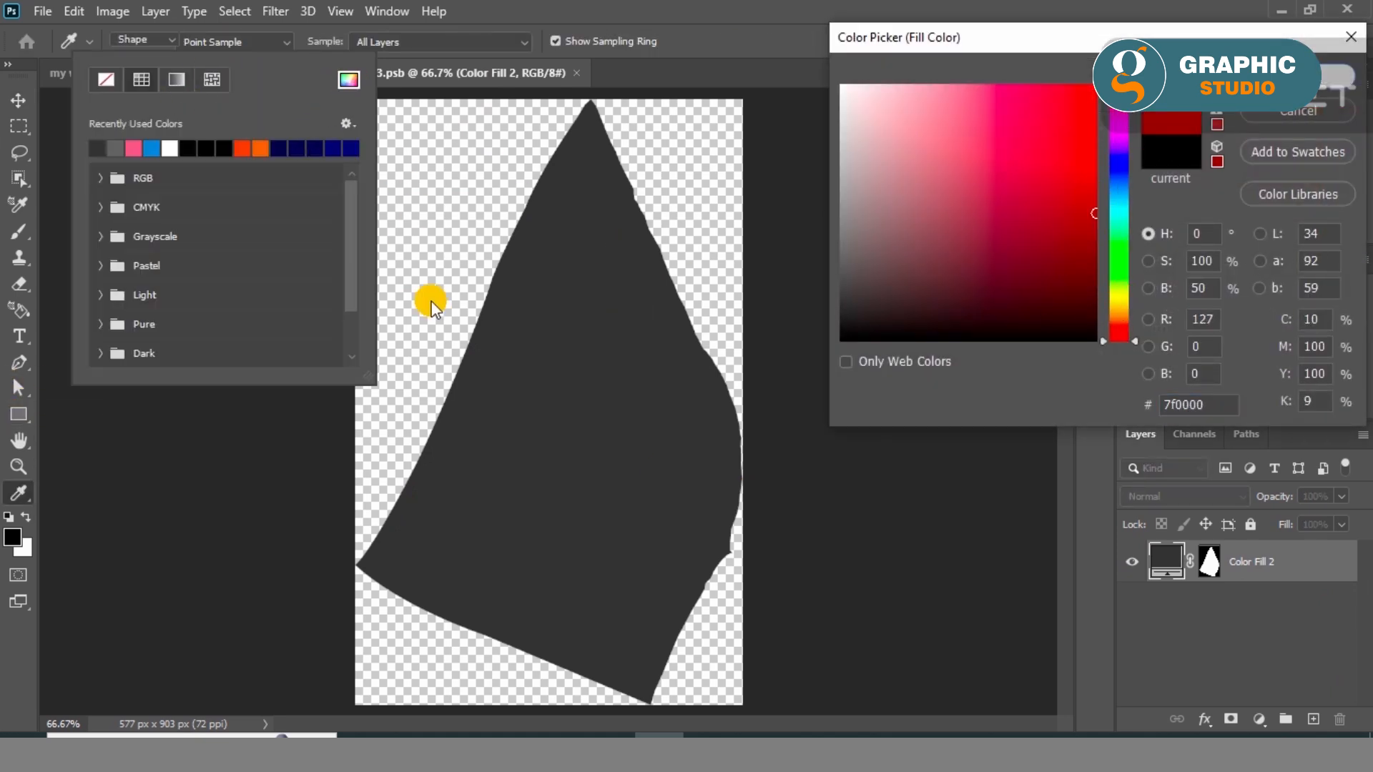
{"action": "key", "text": "Return"}
{"action": "key", "text": "ctrl+minus"}
{"action": "left_click_drag", "start_coordinate": [699, 169], "coordinate": [394, 634]}
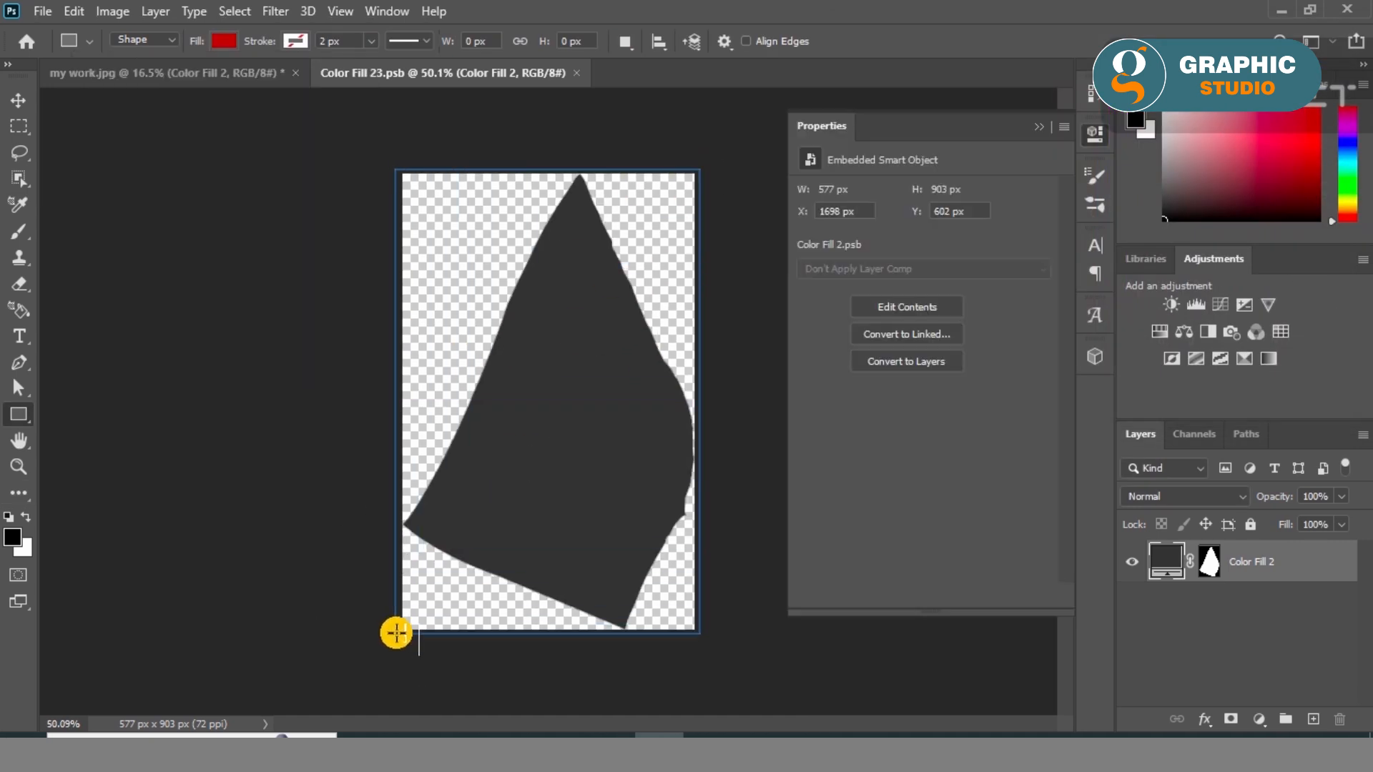
Clip the red rectangle to the sleeve-shaped color fill and save the smart object's contents
{"action": "left_click", "coordinate": [1045, 131]}
{"action": "left_click", "coordinate": [13, 102]}
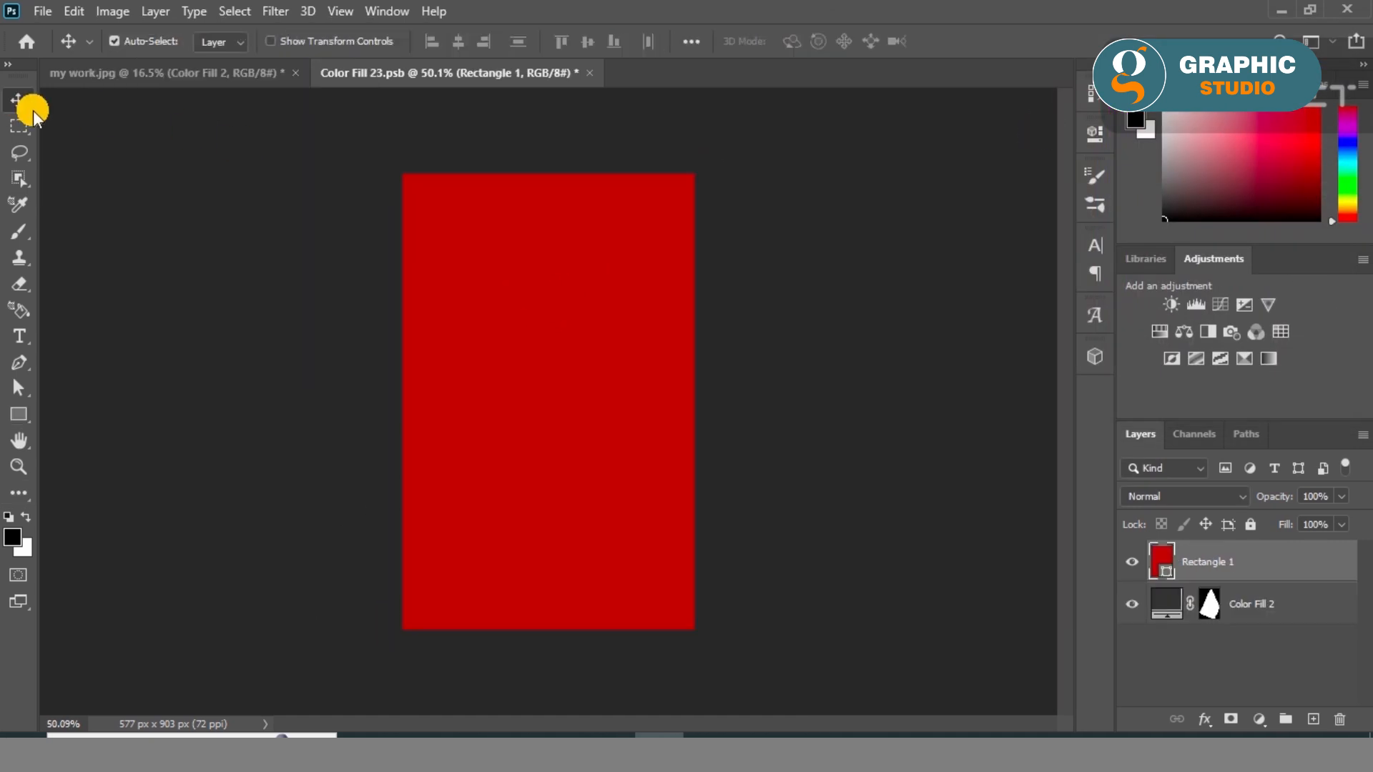
{"action": "left_click", "coordinate": [1297, 577], "text": "alt"}
{"action": "key", "text": "ctrl+s"}
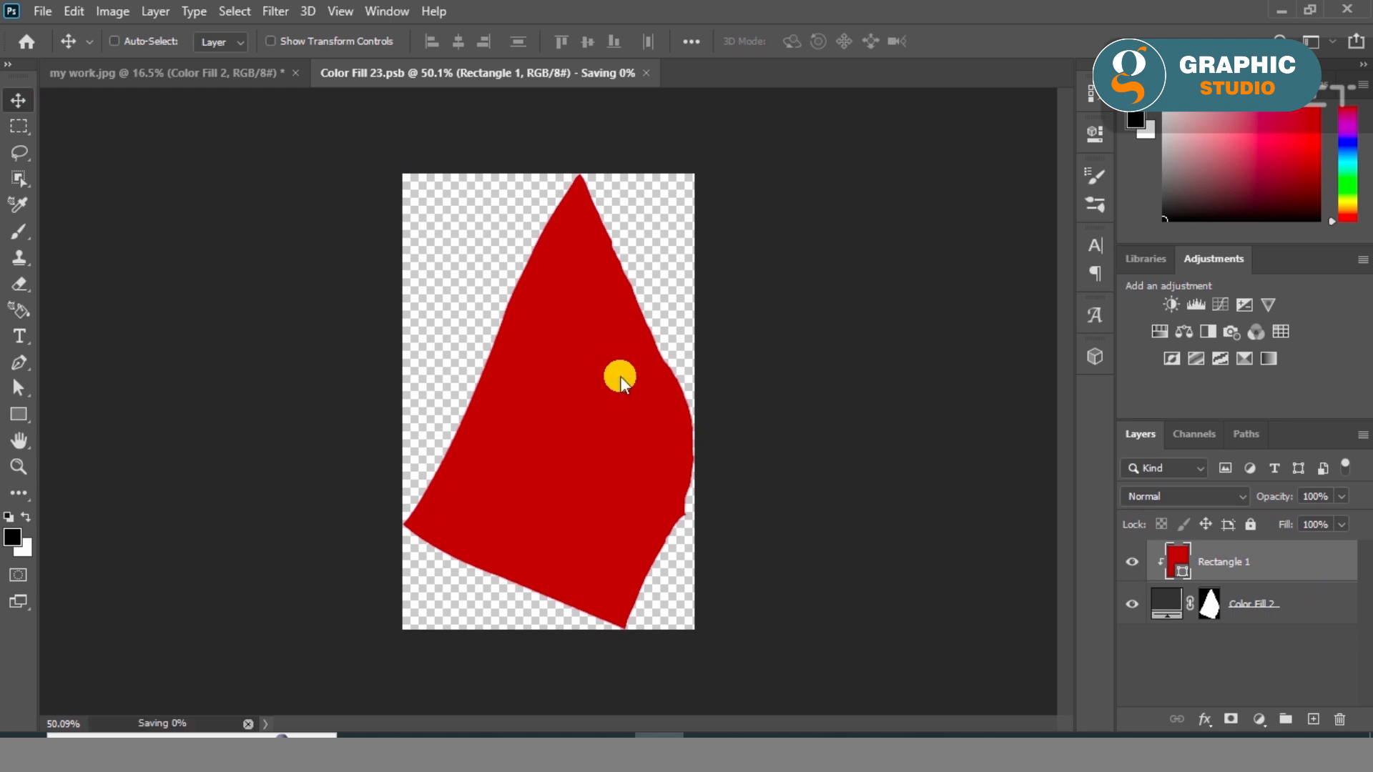
Return to the my work.jpg mockup document and set the Color Fill 2 sleeve layer's blend mode to Multiply
{"action": "left_click", "coordinate": [191, 80]}
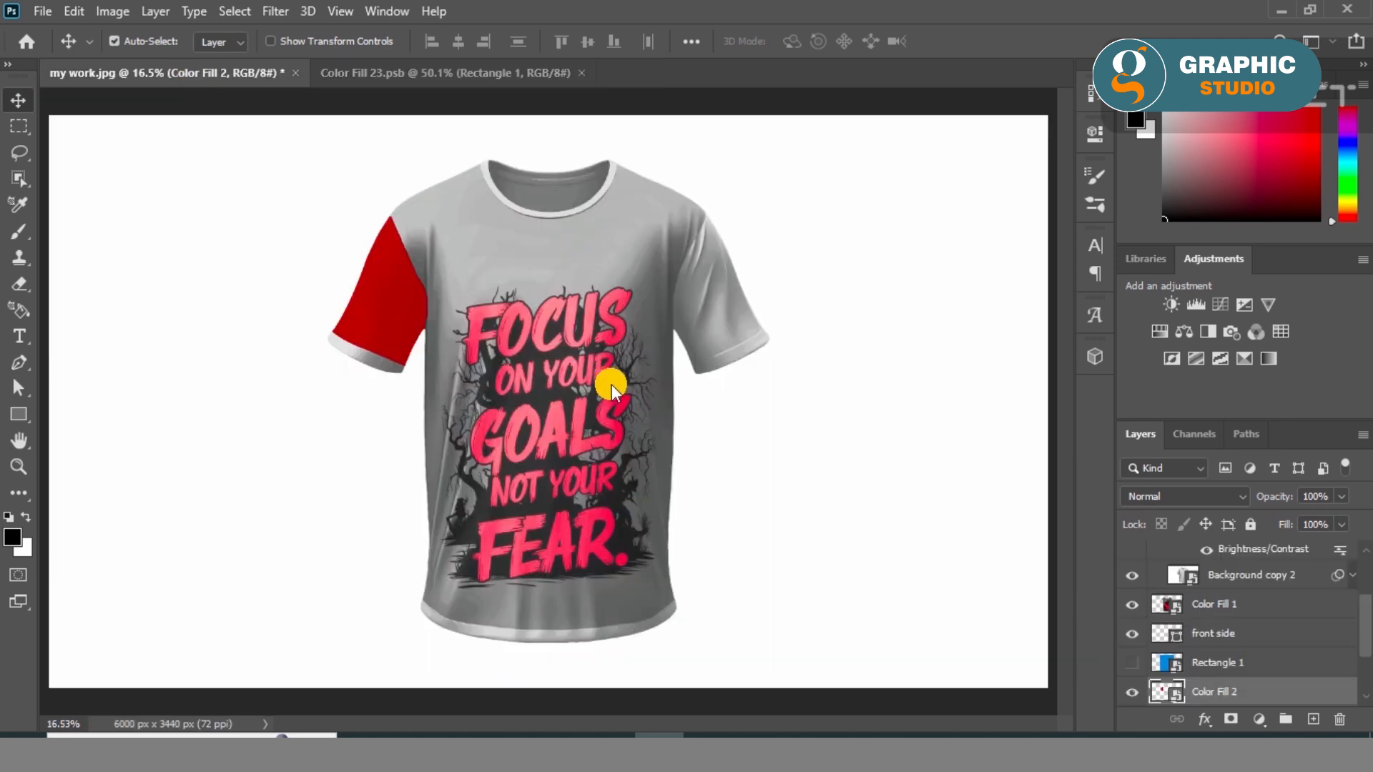
{"action": "left_click", "coordinate": [1196, 492]}
{"action": "left_click", "coordinate": [1165, 310]}
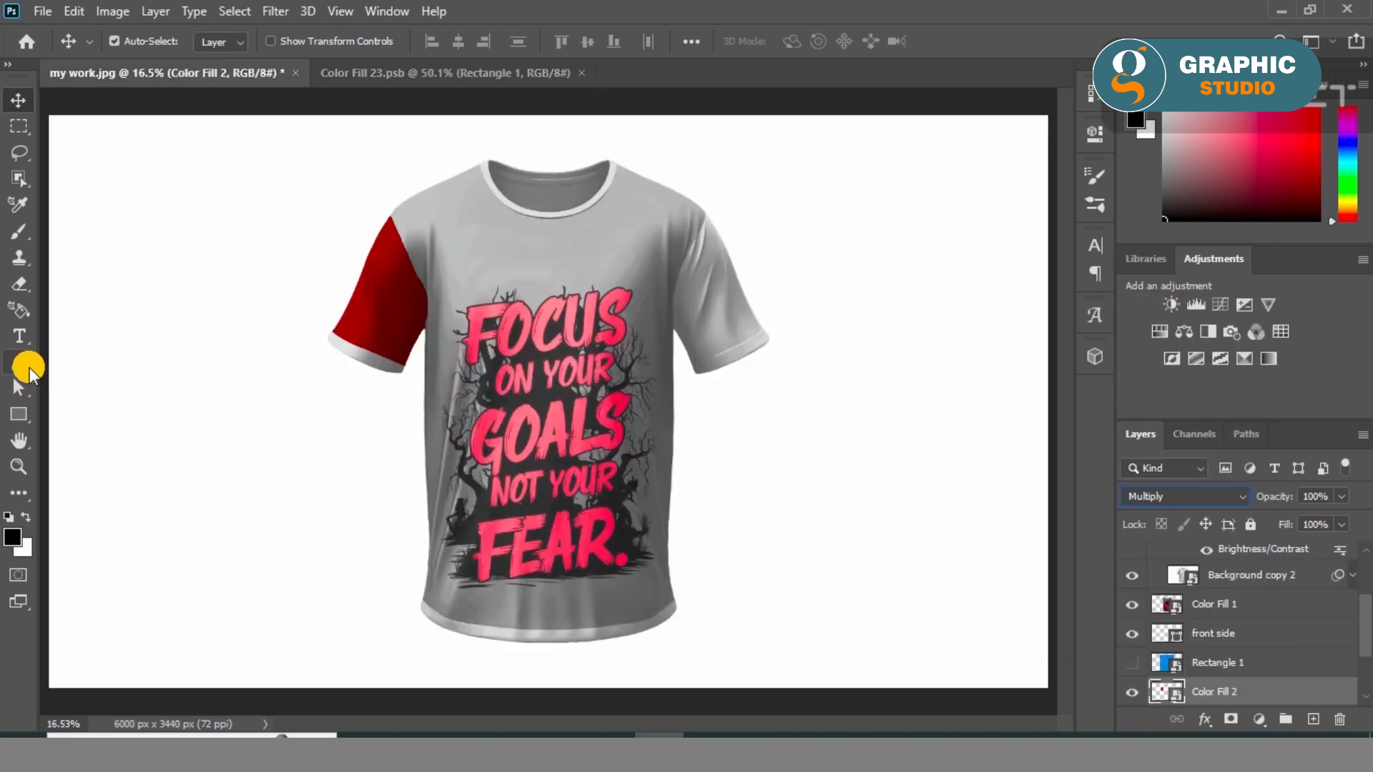
Rename the red sleeve's Color Fill 2 layer as Right side
{"action": "scroll", "coordinate": [1241, 662], "scroll_direction": "down", "scroll_amount": 2}
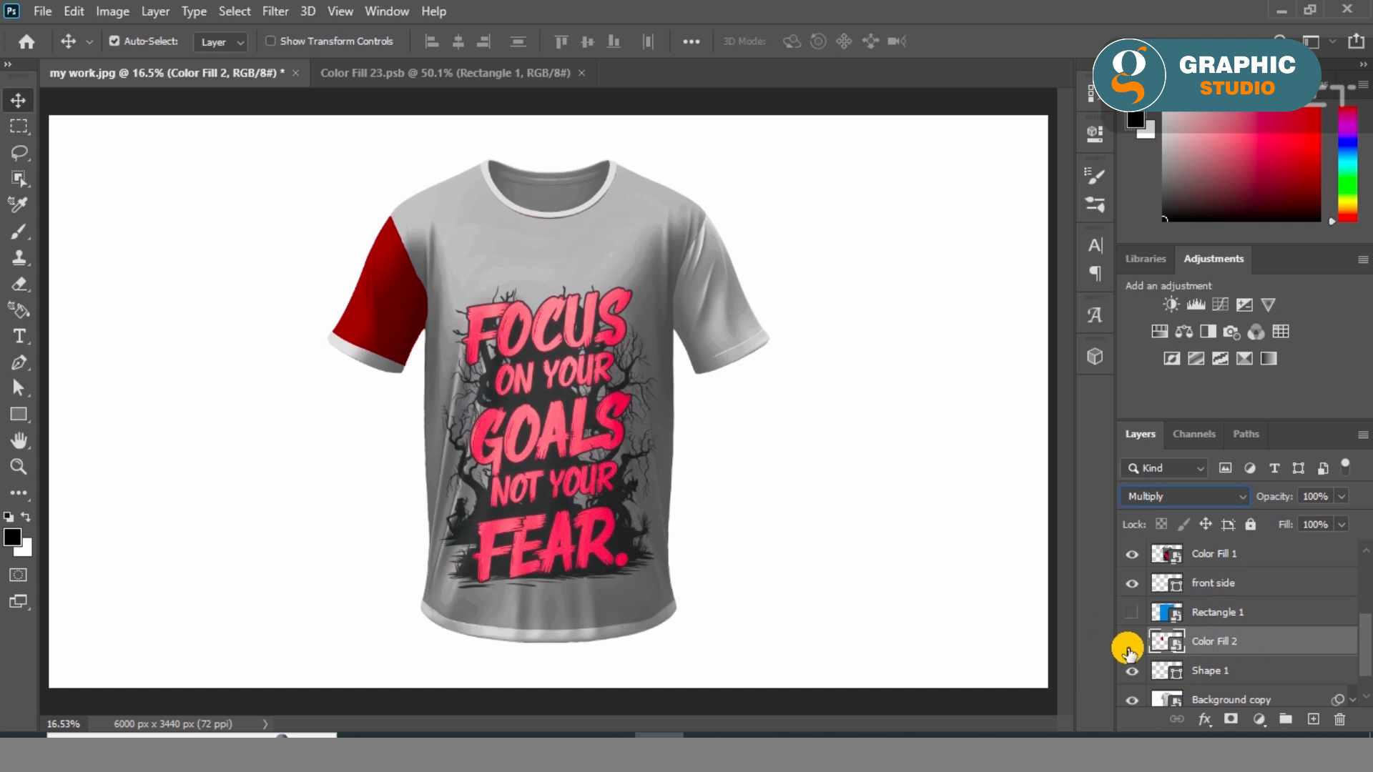
{"action": "right_click", "coordinate": [1221, 641]}
{"action": "double_click", "coordinate": [1221, 640]}
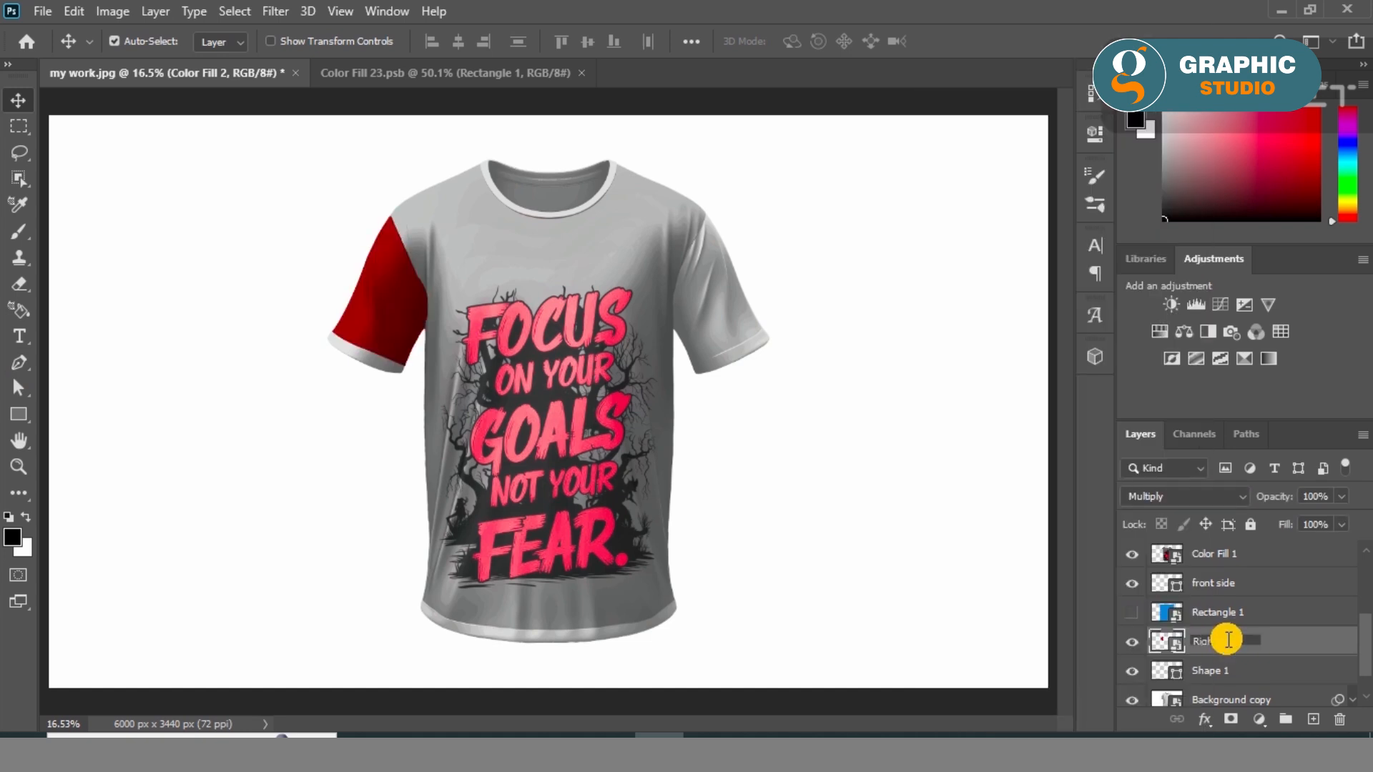
{"action": "type", "text": "Right side"}
{"action": "key", "text": "Return"}
Start a Pen tool shape at the grey sleeve's shoulder point and trace down the sleeve's outer edge
{"action": "scroll", "coordinate": [1216, 644], "scroll_direction": "down", "scroll_amount": 1}
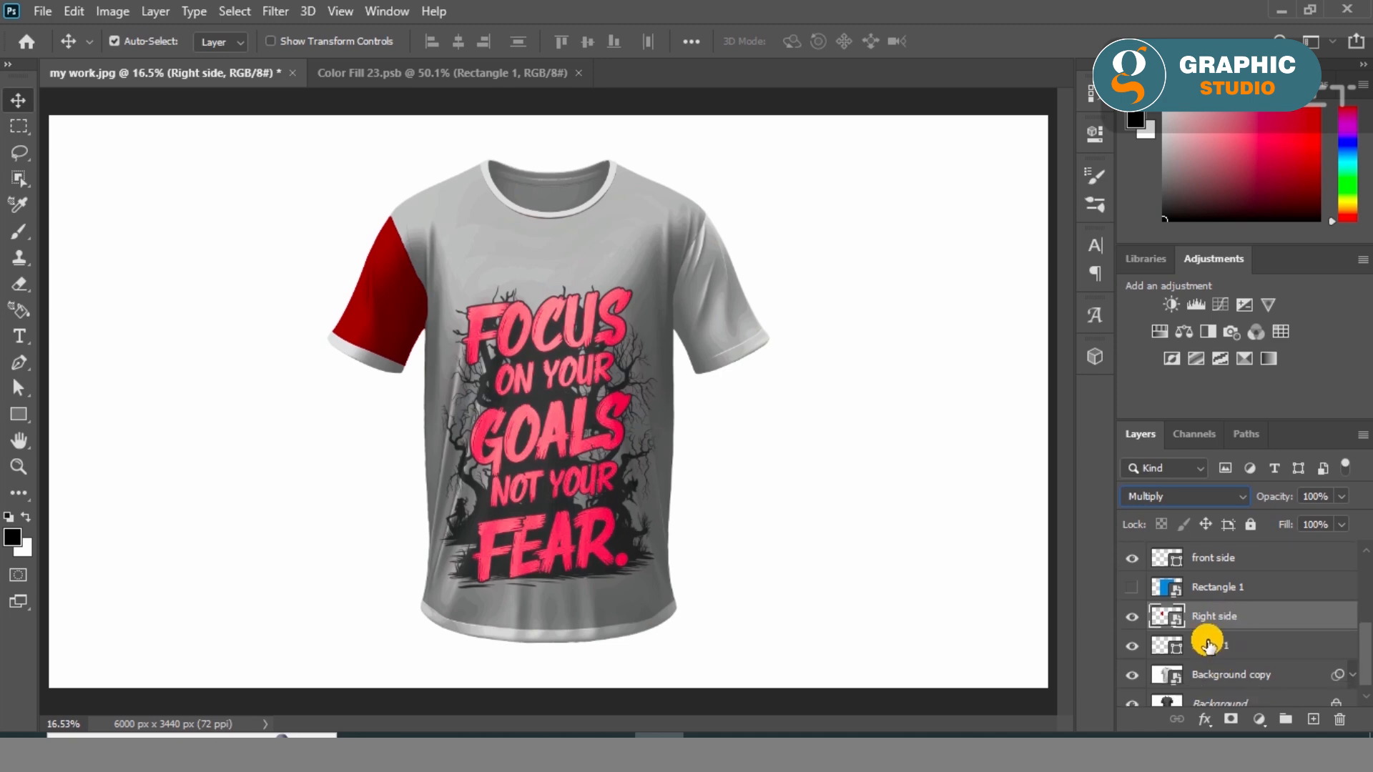
{"action": "scroll", "coordinate": [1228, 666], "scroll_direction": "down", "scroll_amount": 1}
{"action": "left_click", "coordinate": [1218, 663]}
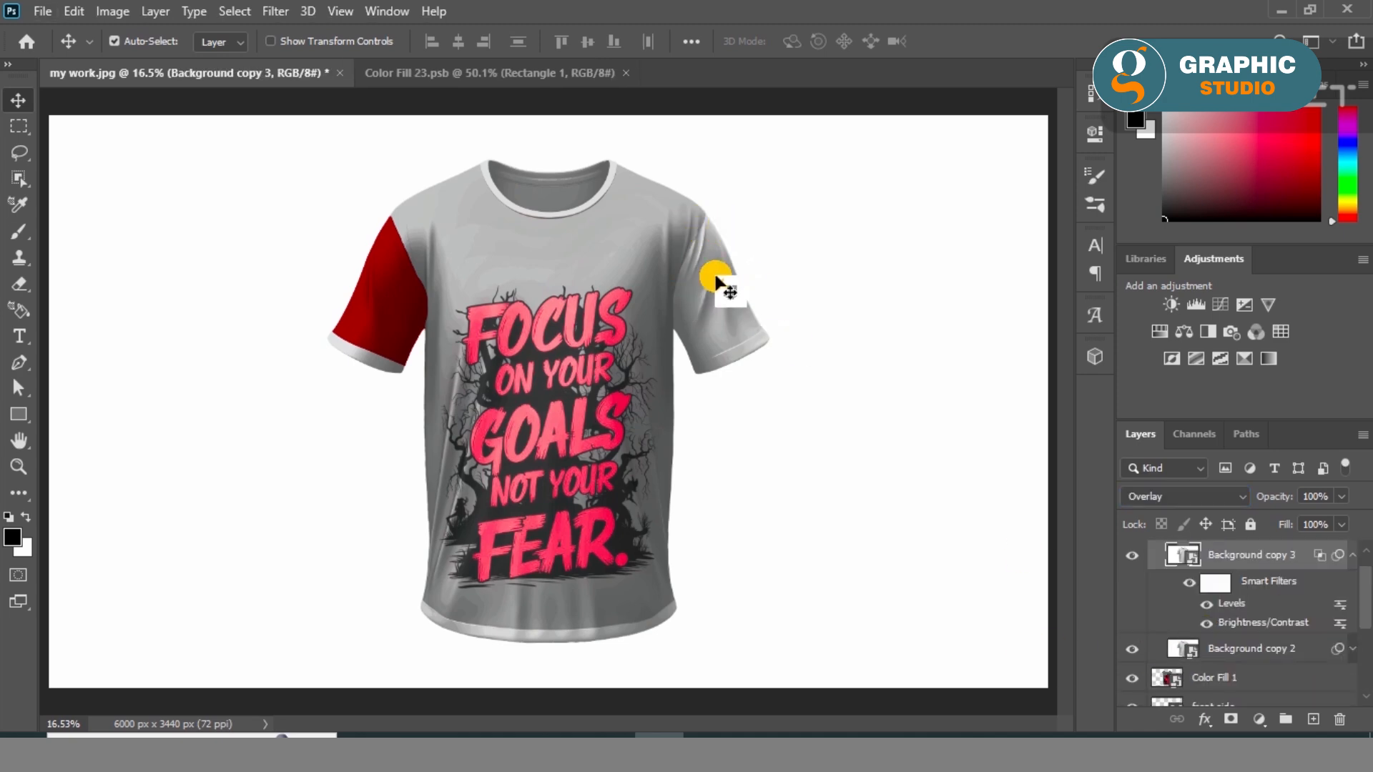
{"action": "scroll", "coordinate": [721, 250], "scroll_direction": "up", "scroll_amount": 5}
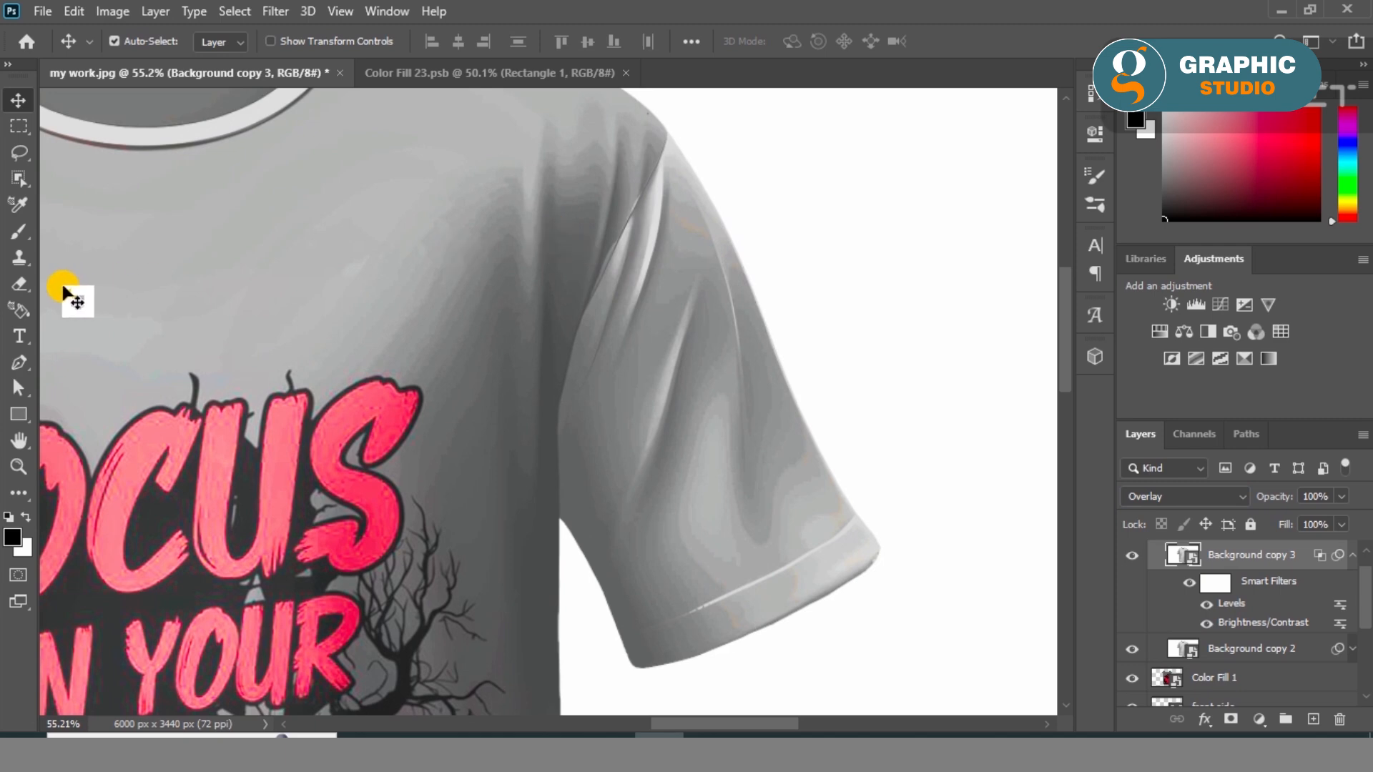
{"action": "left_click", "coordinate": [19, 363]}
{"action": "left_click", "coordinate": [199, 354]}
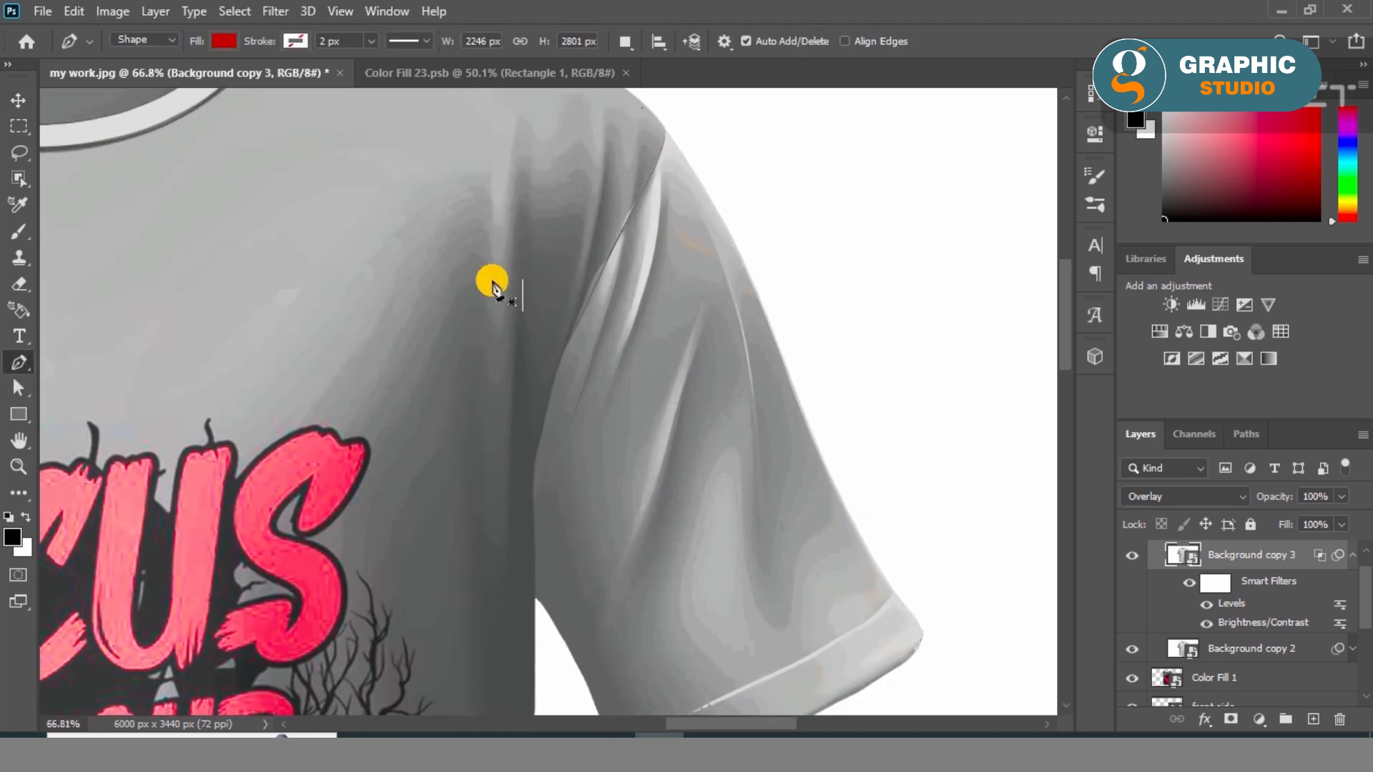
{"action": "scroll", "coordinate": [650, 116], "scroll_direction": "up", "scroll_amount": 5}
{"action": "left_click", "coordinate": [633, 144]}
{"action": "left_click", "coordinate": [698, 237]}
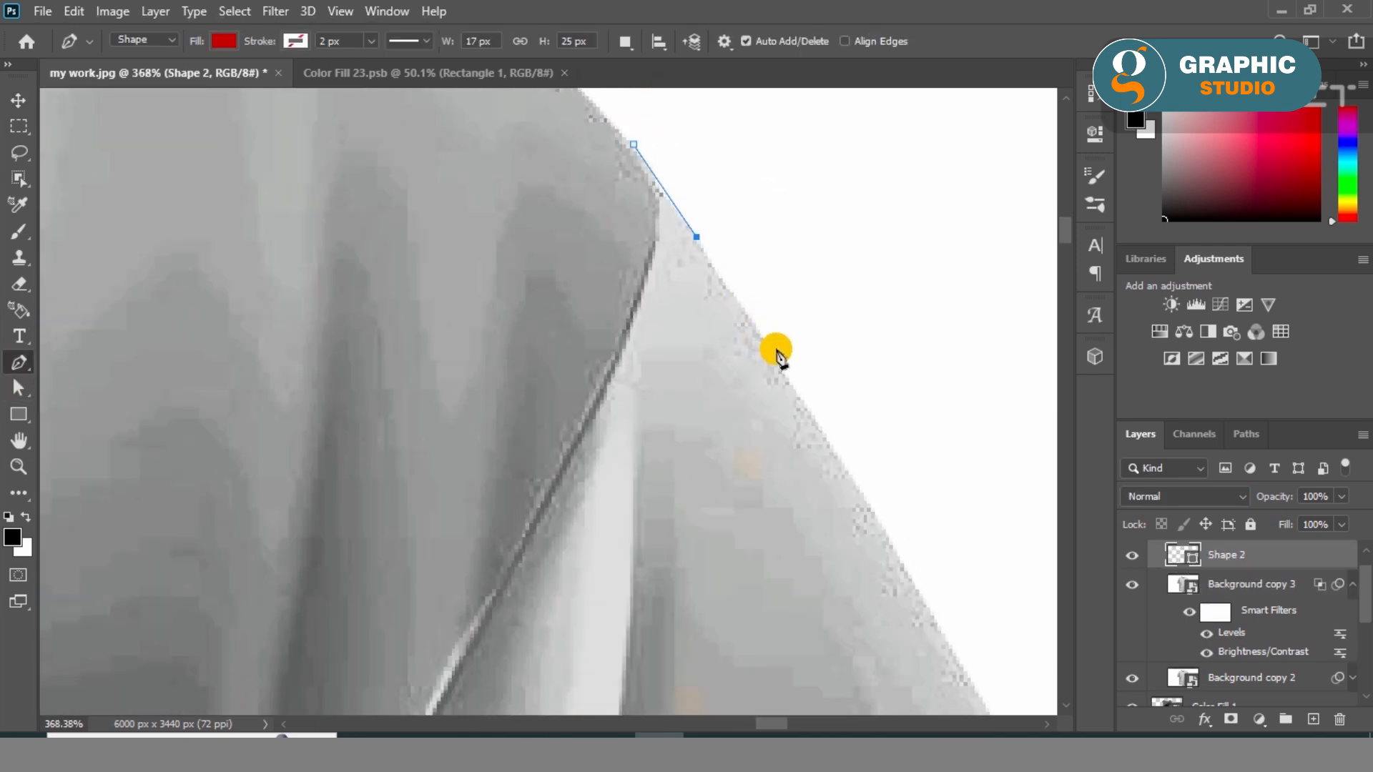
{"action": "left_click_drag", "start_coordinate": [780, 465], "coordinate": [573, 328]}
{"action": "left_click", "coordinate": [573, 328]}
{"action": "left_click_drag", "start_coordinate": [653, 481], "coordinate": [540, 266]}
{"action": "left_click", "coordinate": [540, 265]}
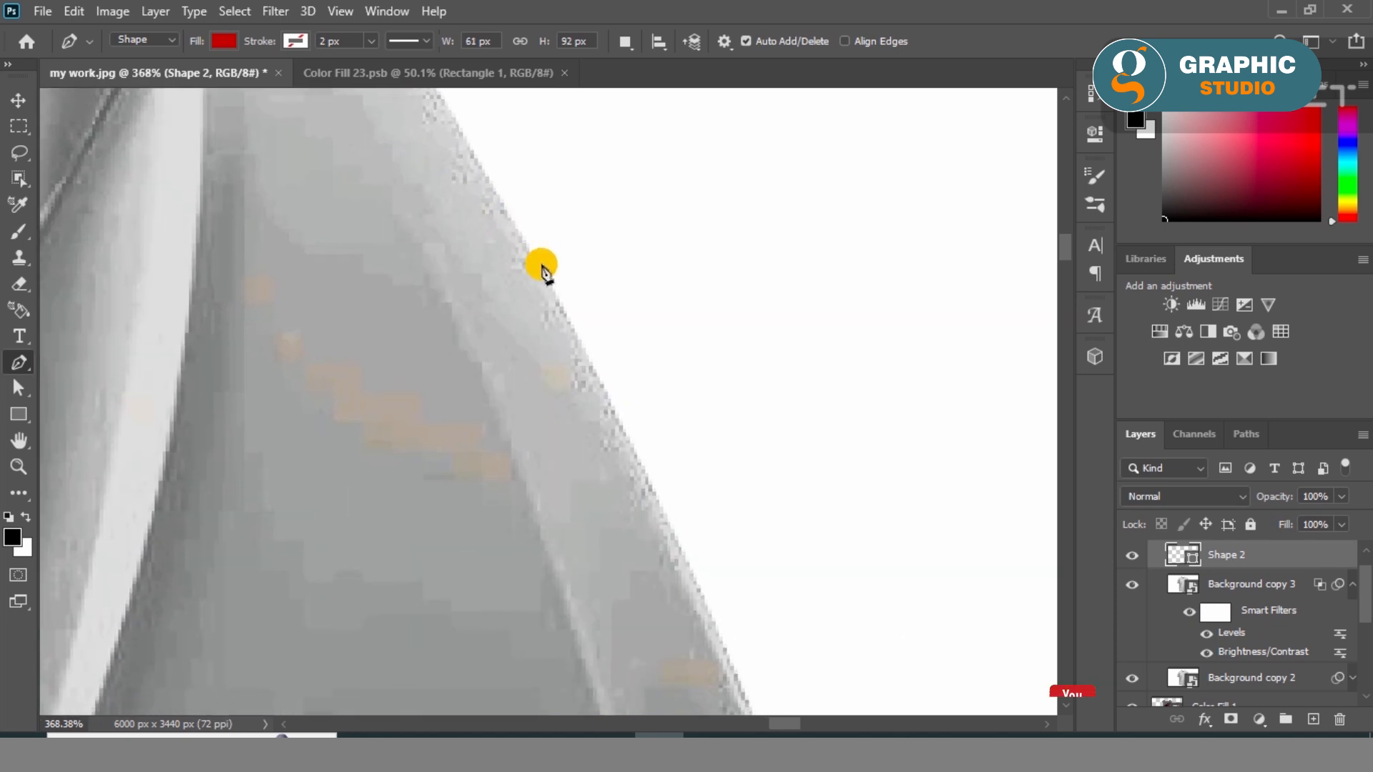
{"action": "left_click_drag", "start_coordinate": [622, 422], "coordinate": [585, 281]}
Remove the shape's fill and continue the path down the sleeve's outer edge to the cuff seam
{"action": "left_click", "coordinate": [224, 41]}
{"action": "left_click", "coordinate": [106, 79]}
{"action": "left_click", "coordinate": [605, 335]}
{"action": "left_click", "coordinate": [636, 417]}
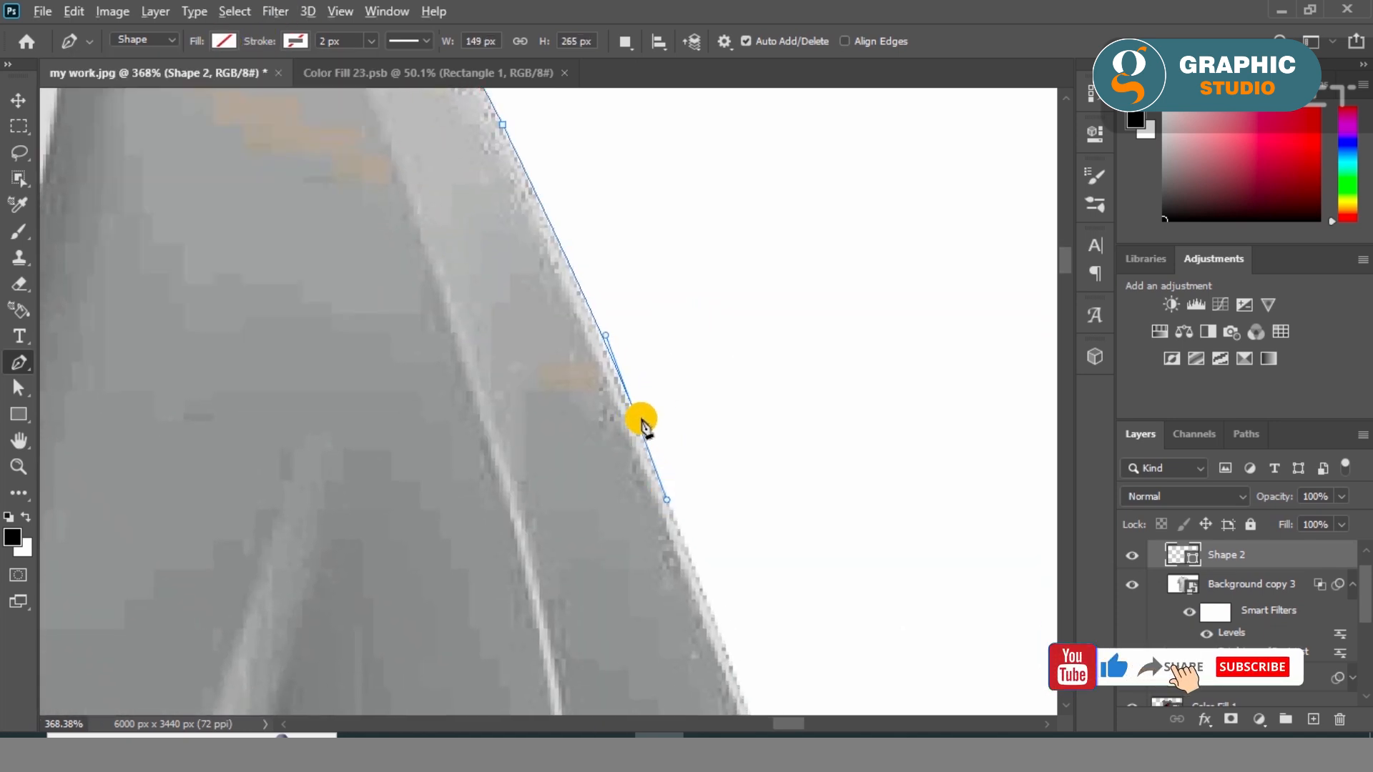
{"action": "left_click_drag", "start_coordinate": [653, 529], "coordinate": [641, 448]}
{"action": "left_click", "coordinate": [624, 442]}
{"action": "left_click", "coordinate": [646, 509]}
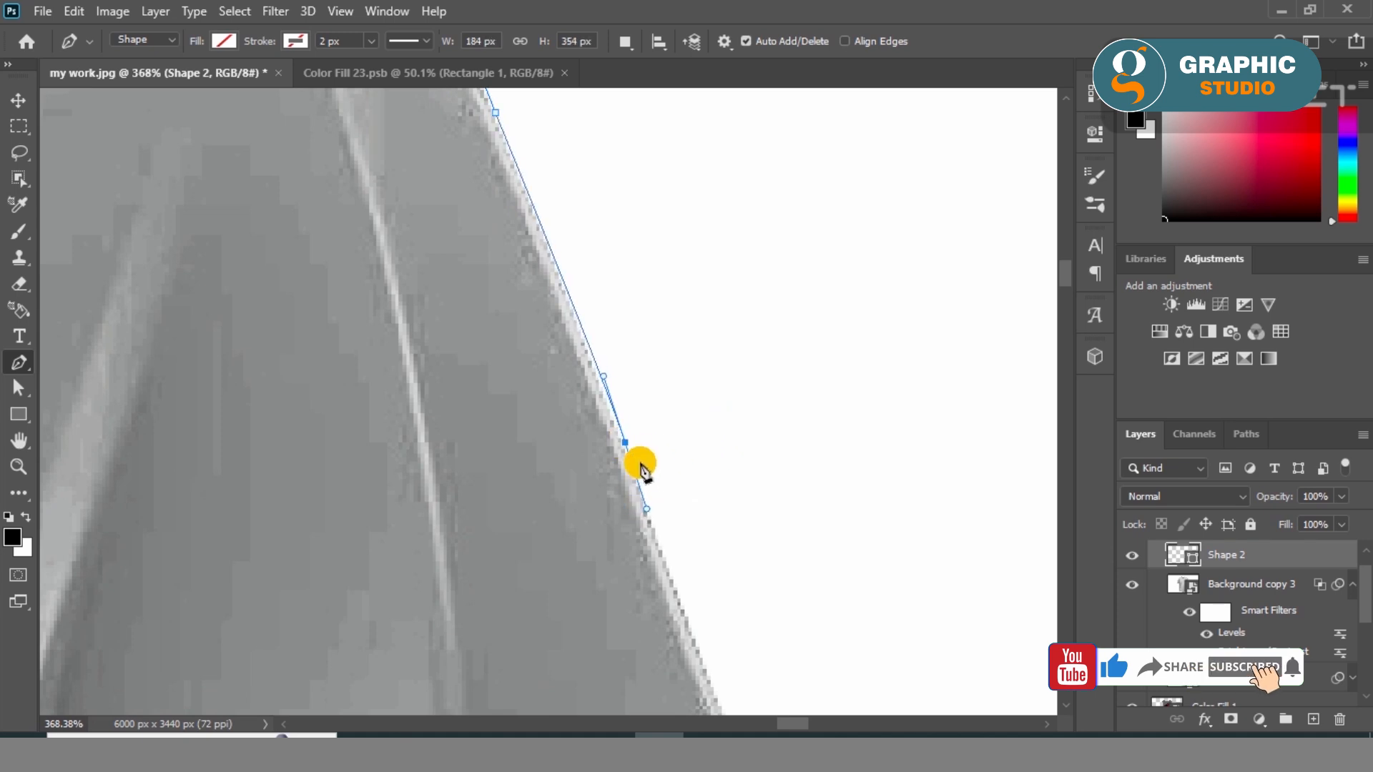
{"action": "scroll", "coordinate": [619, 513], "scroll_direction": "down", "scroll_amount": 5}
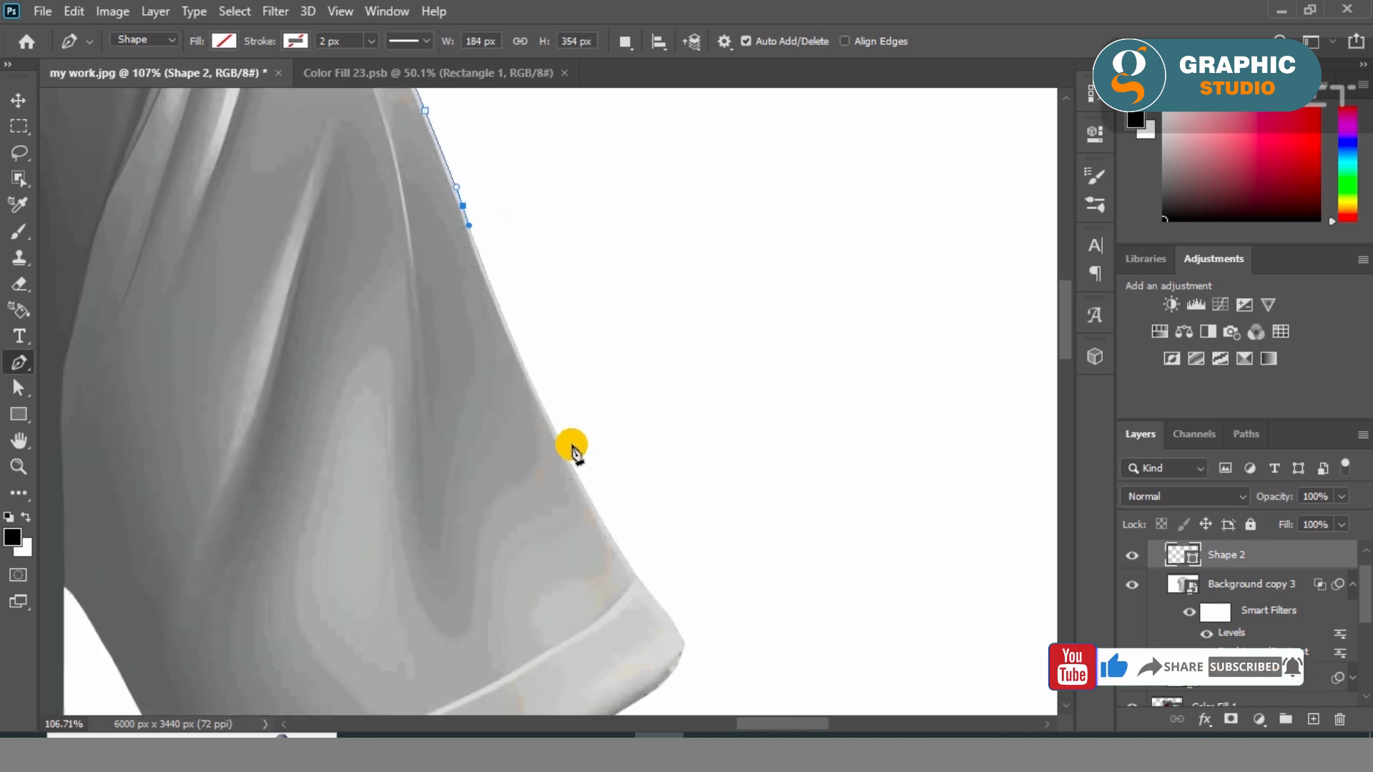
{"action": "left_click_drag", "start_coordinate": [636, 577], "coordinate": [703, 653]}
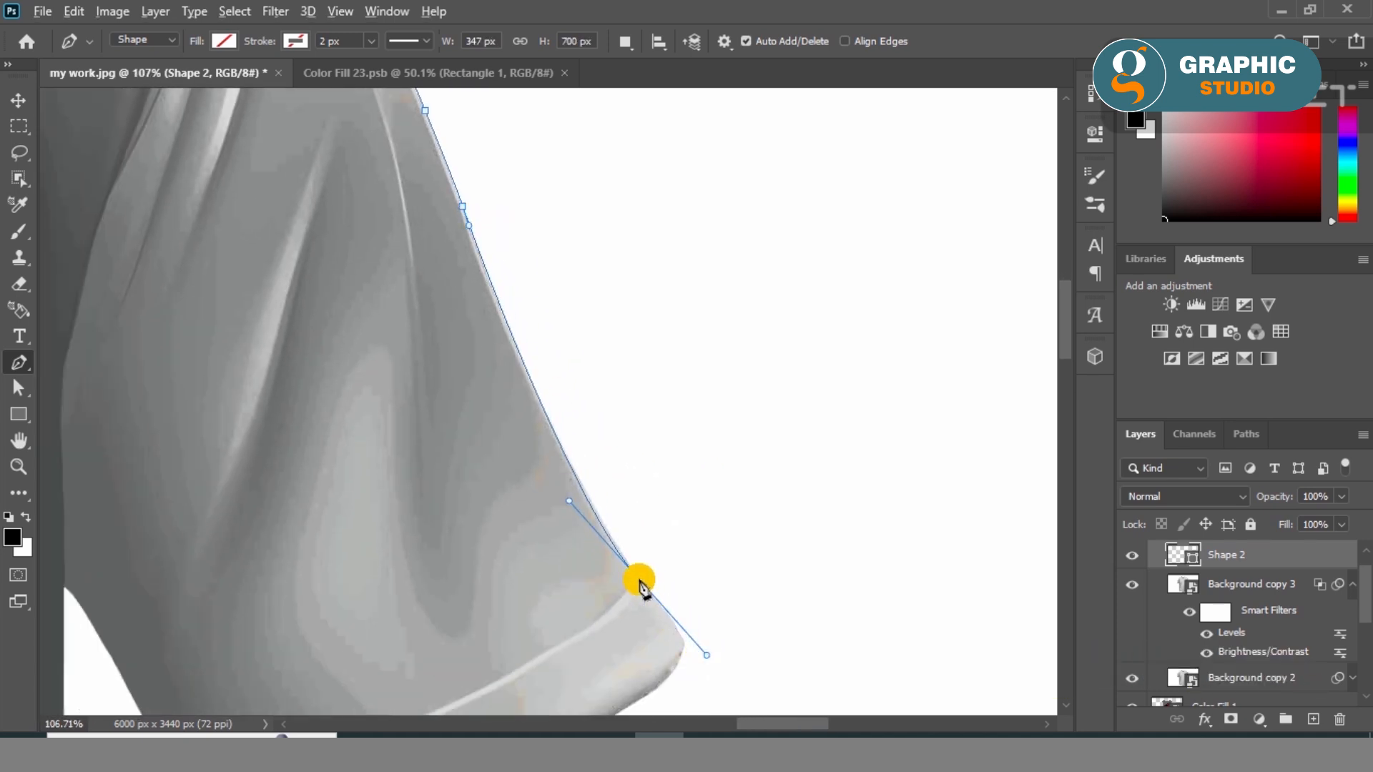
Trace the path along the grey sleeve's cuff seam to the sleeve's inner edge
{"action": "left_click", "coordinate": [638, 577], "text": "alt"}
{"action": "left_click_drag", "start_coordinate": [595, 622], "coordinate": [791, 426]}
{"action": "scroll", "coordinate": [786, 423], "scroll_direction": "up", "scroll_amount": 3}
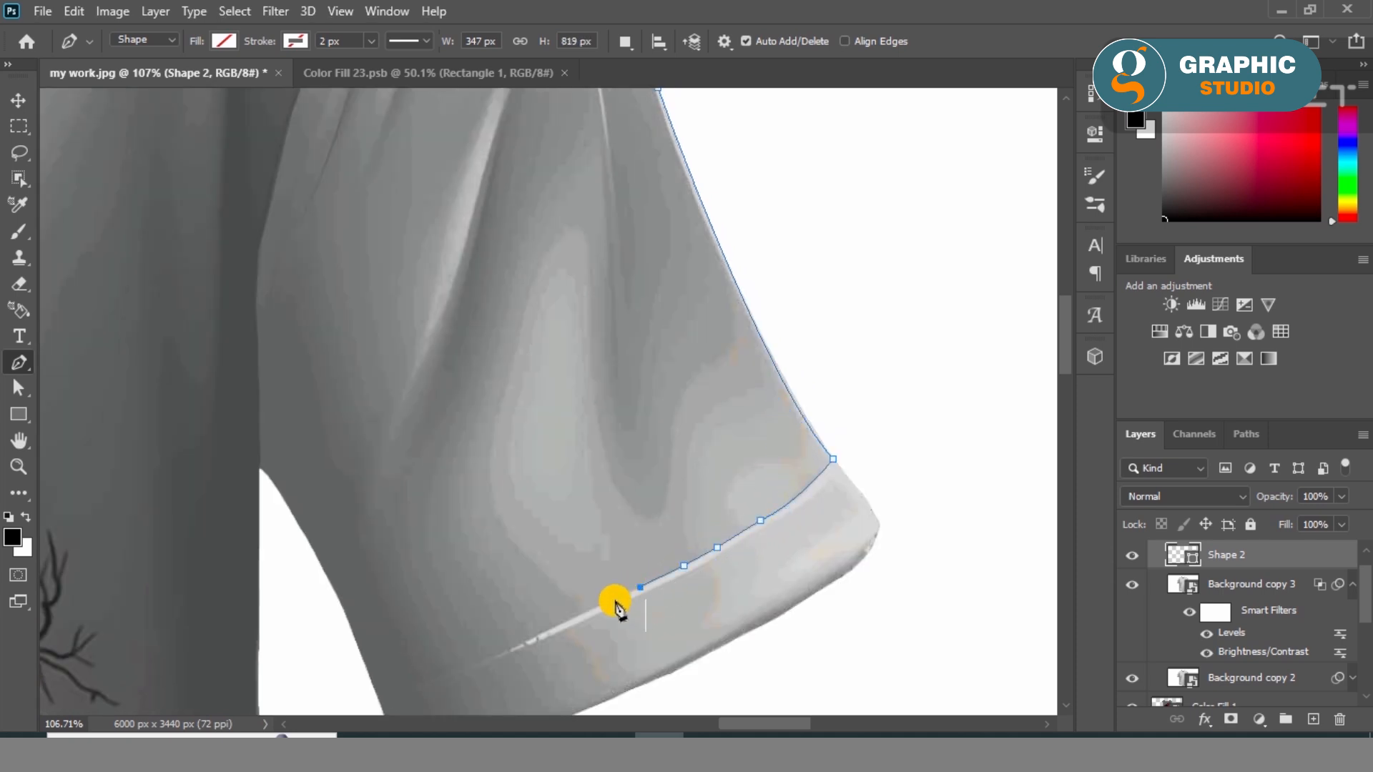
{"action": "left_click_drag", "start_coordinate": [570, 637], "coordinate": [822, 443]}
{"action": "left_click", "coordinate": [721, 477]}
{"action": "left_click", "coordinate": [688, 489]}
{"action": "scroll", "coordinate": [643, 522], "scroll_direction": "up", "scroll_amount": 3, "text": "alt"}
{"action": "scroll", "coordinate": [659, 484], "scroll_direction": "up", "scroll_amount": 2}
{"action": "left_click", "coordinate": [677, 541]}
{"action": "left_click", "coordinate": [663, 547]}
Trace the path from the cuff seam up the sleeve's underarm edge to the shirt body
{"action": "left_click", "coordinate": [651, 521]}
{"action": "left_click", "coordinate": [639, 486]}
{"action": "left_click", "coordinate": [628, 454]}
{"action": "left_click", "coordinate": [625, 435]}
{"action": "left_click", "coordinate": [619, 419]}
{"action": "left_click", "coordinate": [610, 406]}
{"action": "left_click", "coordinate": [550, 296]}
{"action": "left_click", "coordinate": [544, 280]}
{"action": "left_click", "coordinate": [488, 210]}
{"action": "left_click_drag", "start_coordinate": [540, 152], "coordinate": [487, 547]}
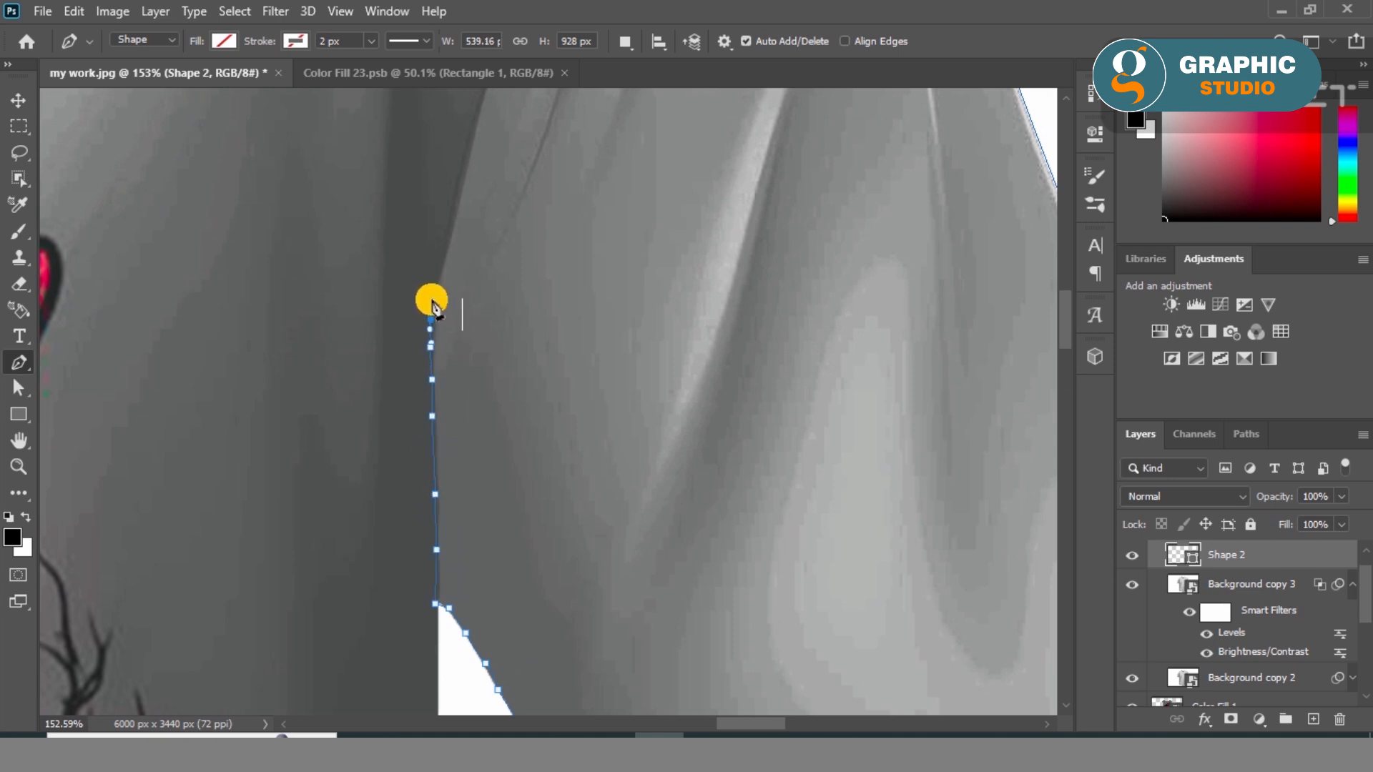
Follow the armhole seam up to the shoulder and close the sleeve path
{"action": "left_click_drag", "start_coordinate": [475, 123], "coordinate": [484, 561]}
{"action": "left_click", "coordinate": [545, 414]}
{"action": "left_click", "coordinate": [558, 378]}
{"action": "left_click", "coordinate": [577, 351]}
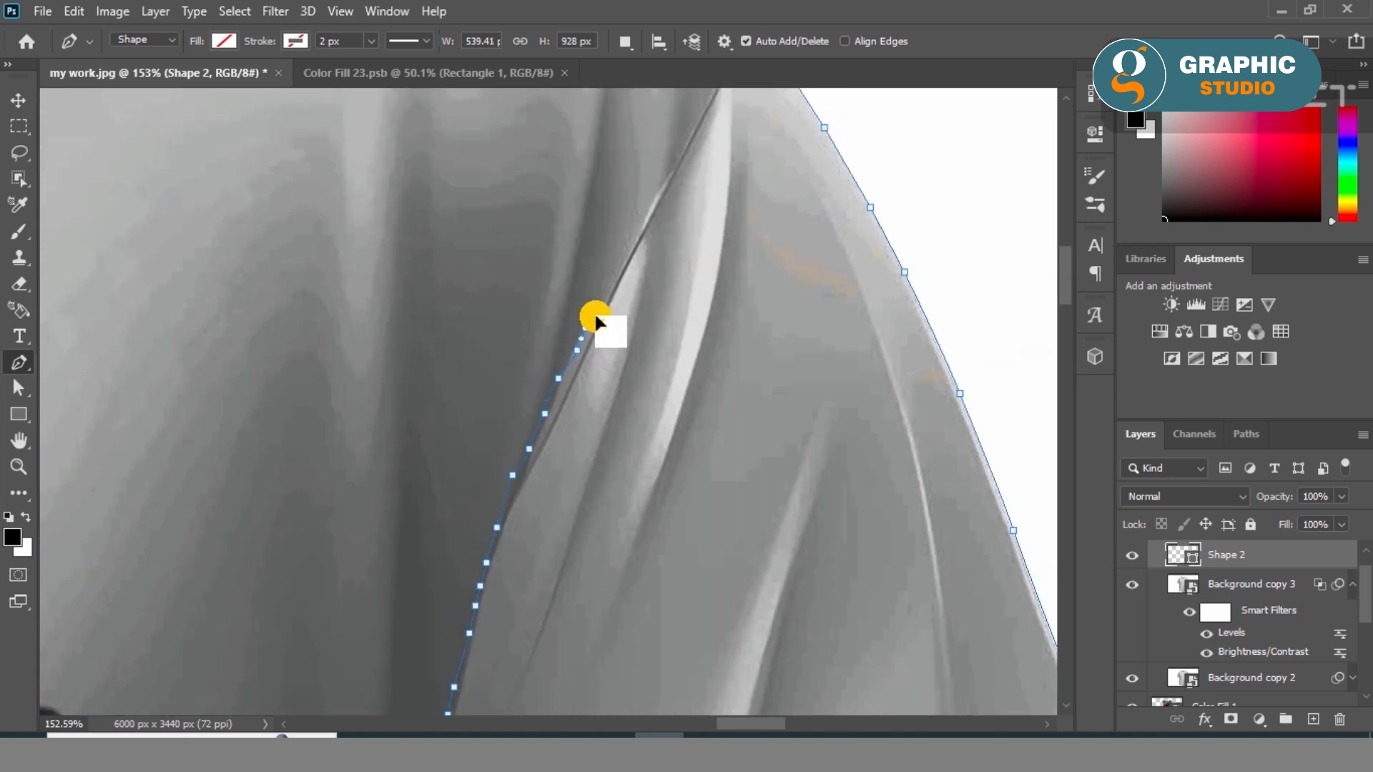
{"action": "left_click", "coordinate": [607, 306]}
{"action": "left_click", "coordinate": [620, 271]}
{"action": "left_click", "coordinate": [642, 224]}
{"action": "left_click", "coordinate": [657, 190]}
{"action": "left_click_drag", "start_coordinate": [673, 200], "coordinate": [626, 500]}
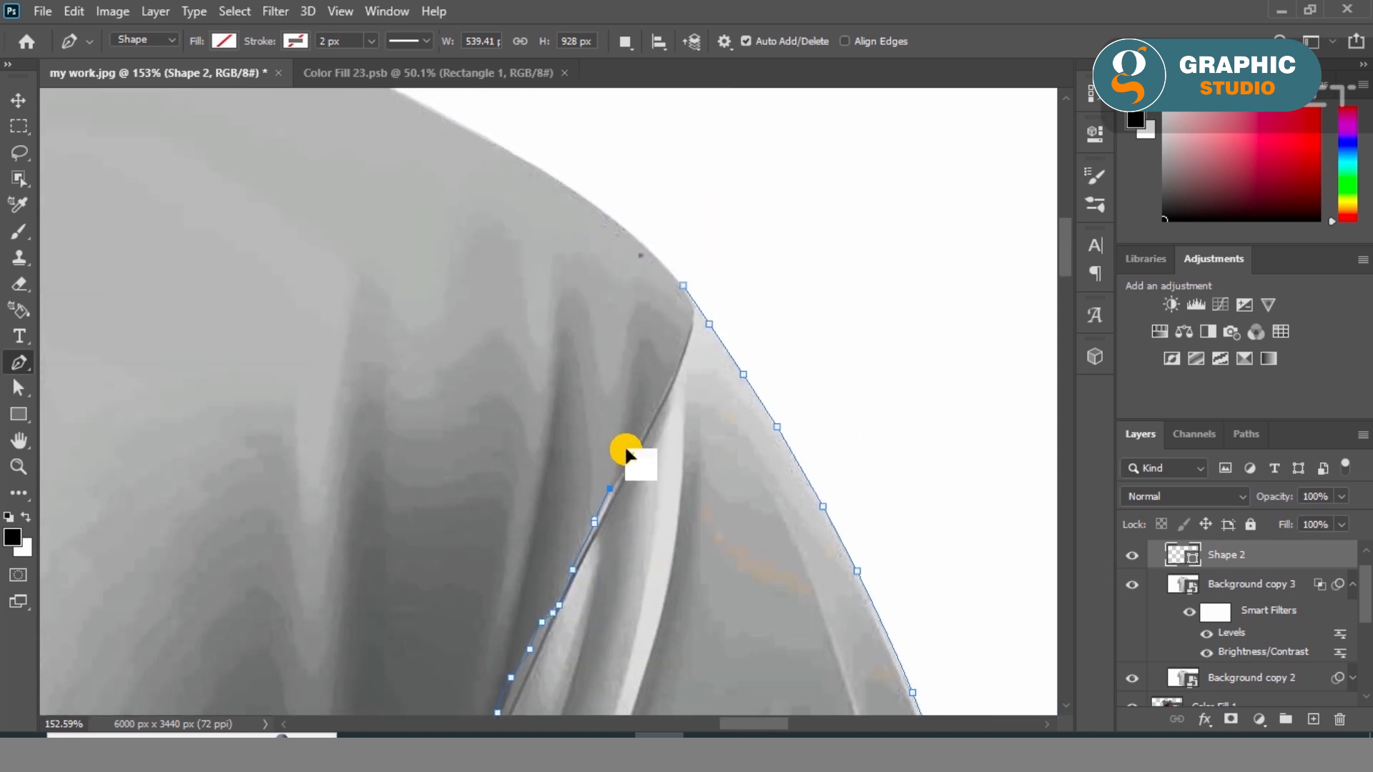
{"action": "left_click_drag", "start_coordinate": [675, 365], "coordinate": [681, 346]}
{"action": "left_click", "coordinate": [686, 294]}
Add a light pink Solid Color fill layer limited to the closed sleeve path
{"action": "key", "text": "ctrl+0"}
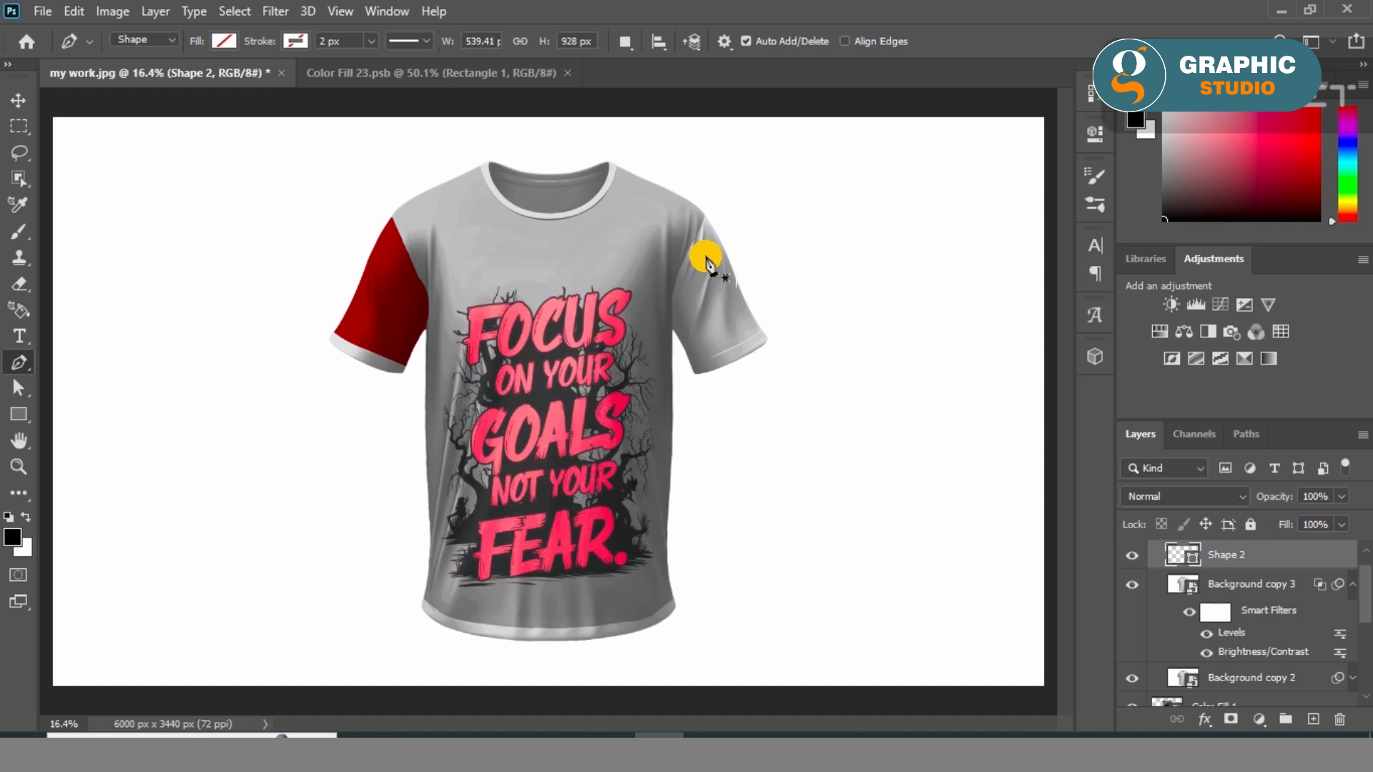
{"action": "left_click", "coordinate": [1260, 719]}
{"action": "left_click", "coordinate": [1259, 384]}
{"action": "left_click_drag", "start_coordinate": [1042, 179], "coordinate": [926, 86]}
{"action": "left_click", "coordinate": [1331, 77]}
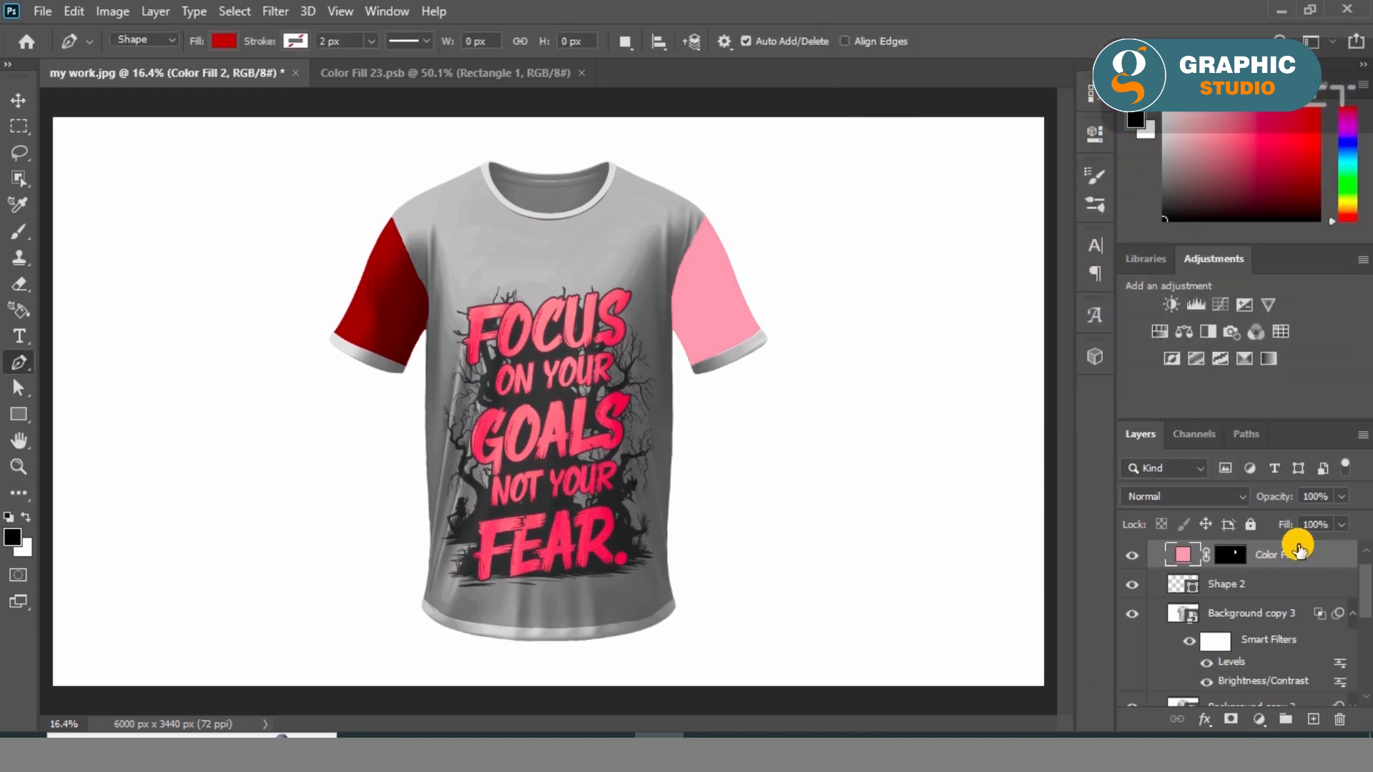
Convert the pink sleeve fill layer to a smart object and rename it lifet side
{"action": "right_click", "coordinate": [1299, 549]}
{"action": "left_click", "coordinate": [1127, 278]}
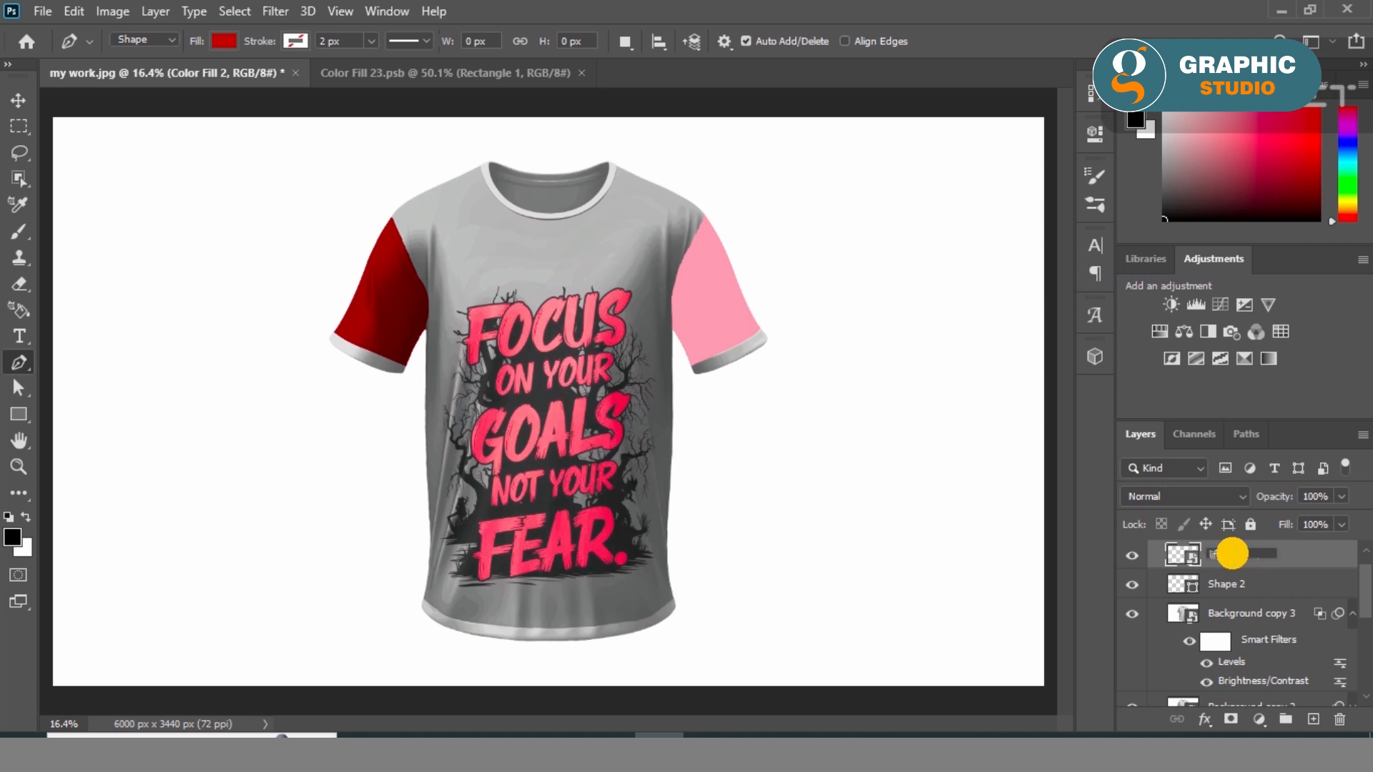
{"action": "key", "text": "Return"}
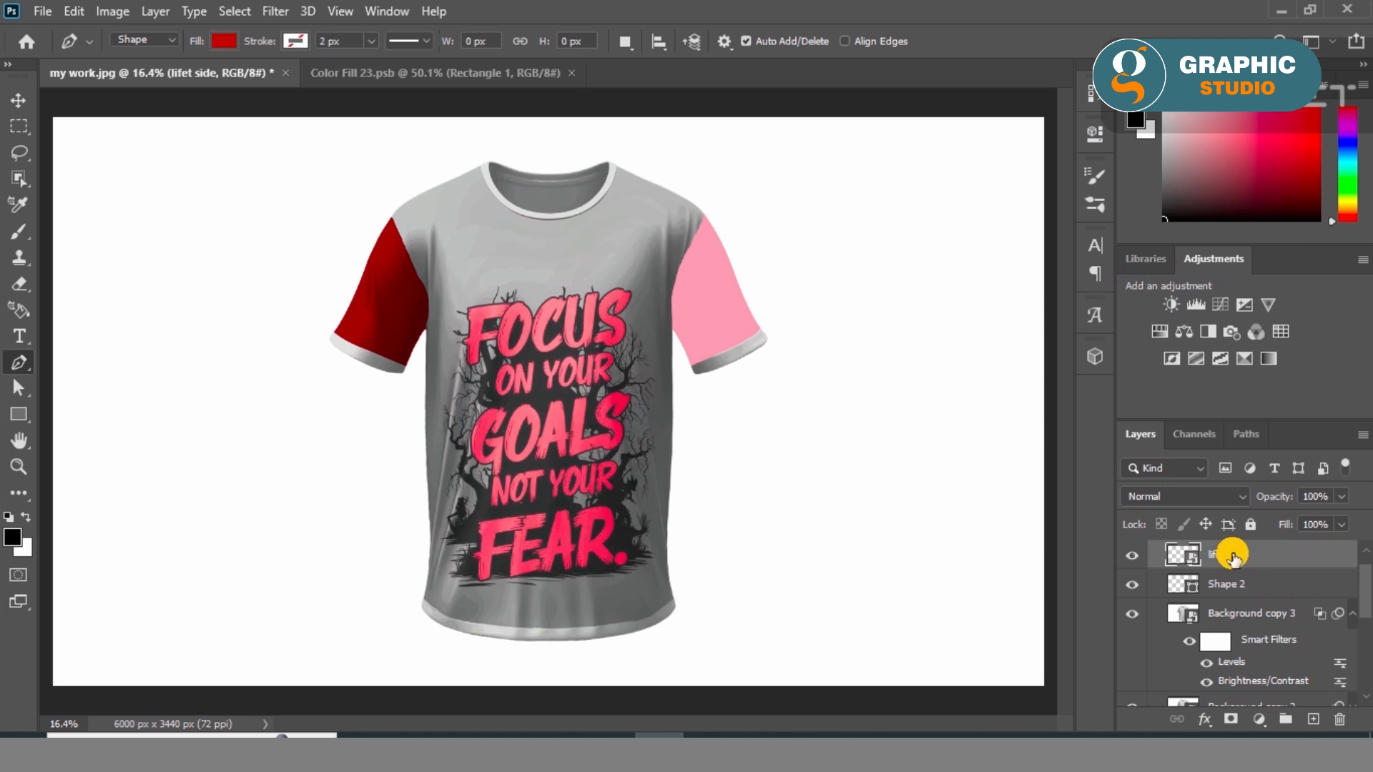
Open the contents of the lifet side smart object
{"action": "double_click", "coordinate": [1194, 565]}
{"action": "left_click", "coordinate": [882, 356]}
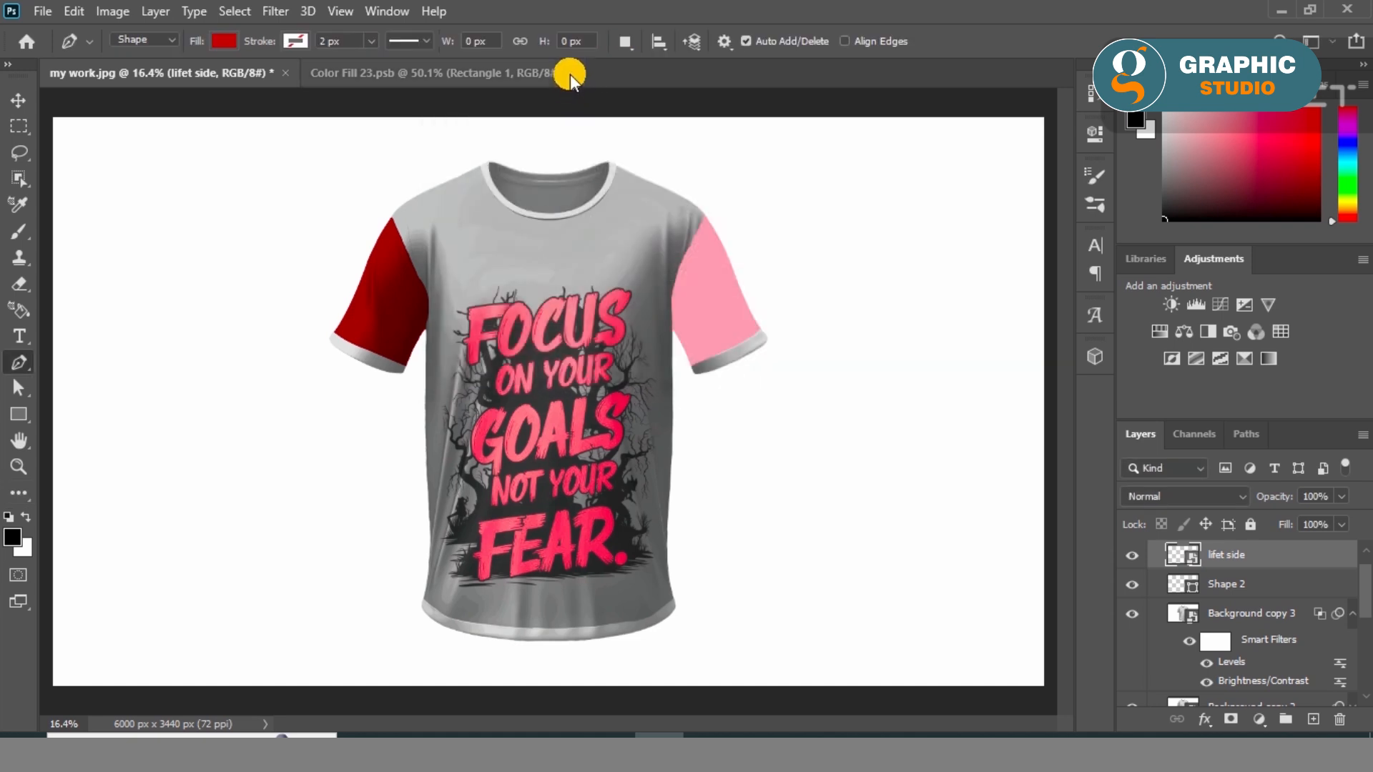
{"action": "double_click", "coordinate": [1189, 561]}
{"action": "left_click", "coordinate": [807, 360]}
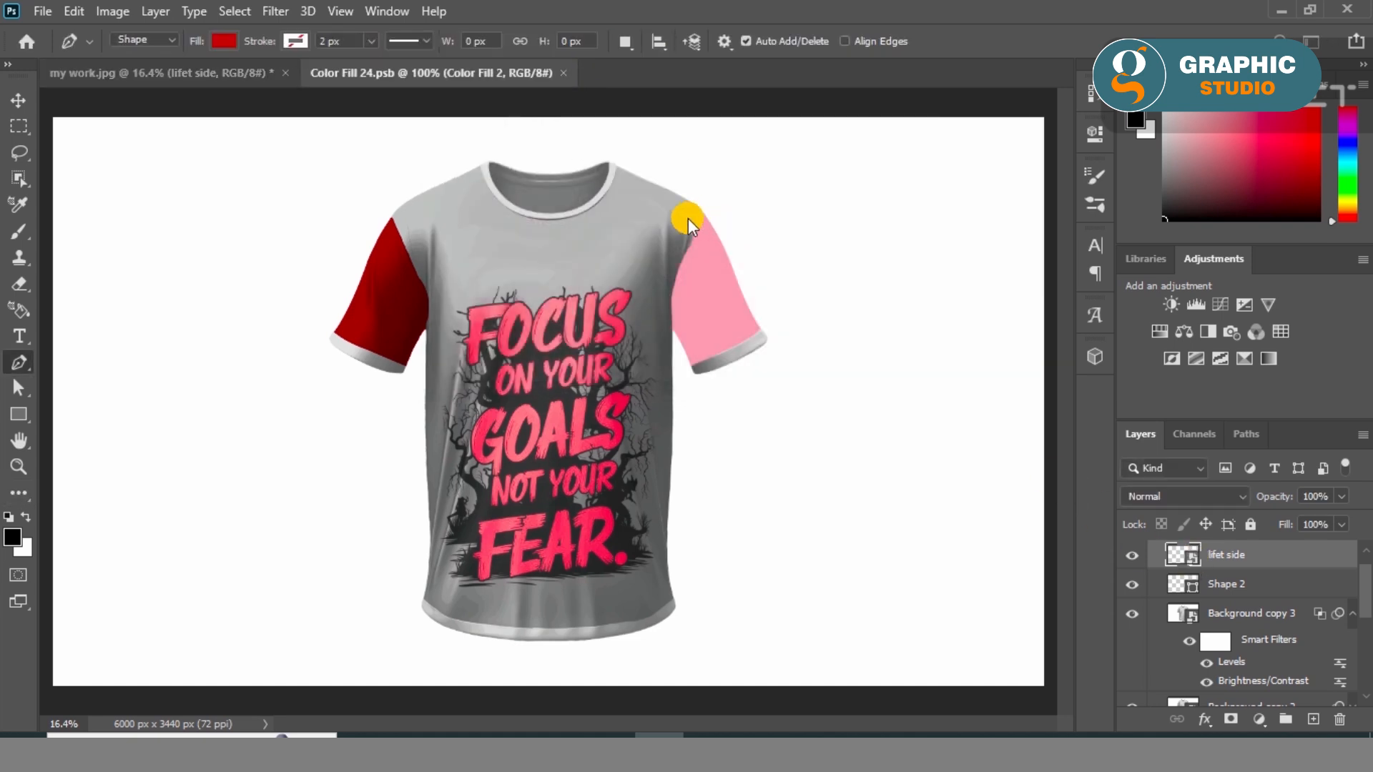
Draw a red rectangle of about 580 by 972 px that covers the whole smart object canvas
{"action": "left_click", "coordinate": [19, 101]}
{"action": "left_click", "coordinate": [18, 414]}
{"action": "left_click_drag", "start_coordinate": [402, 157], "coordinate": [695, 648]}
{"action": "left_click", "coordinate": [1095, 135]}
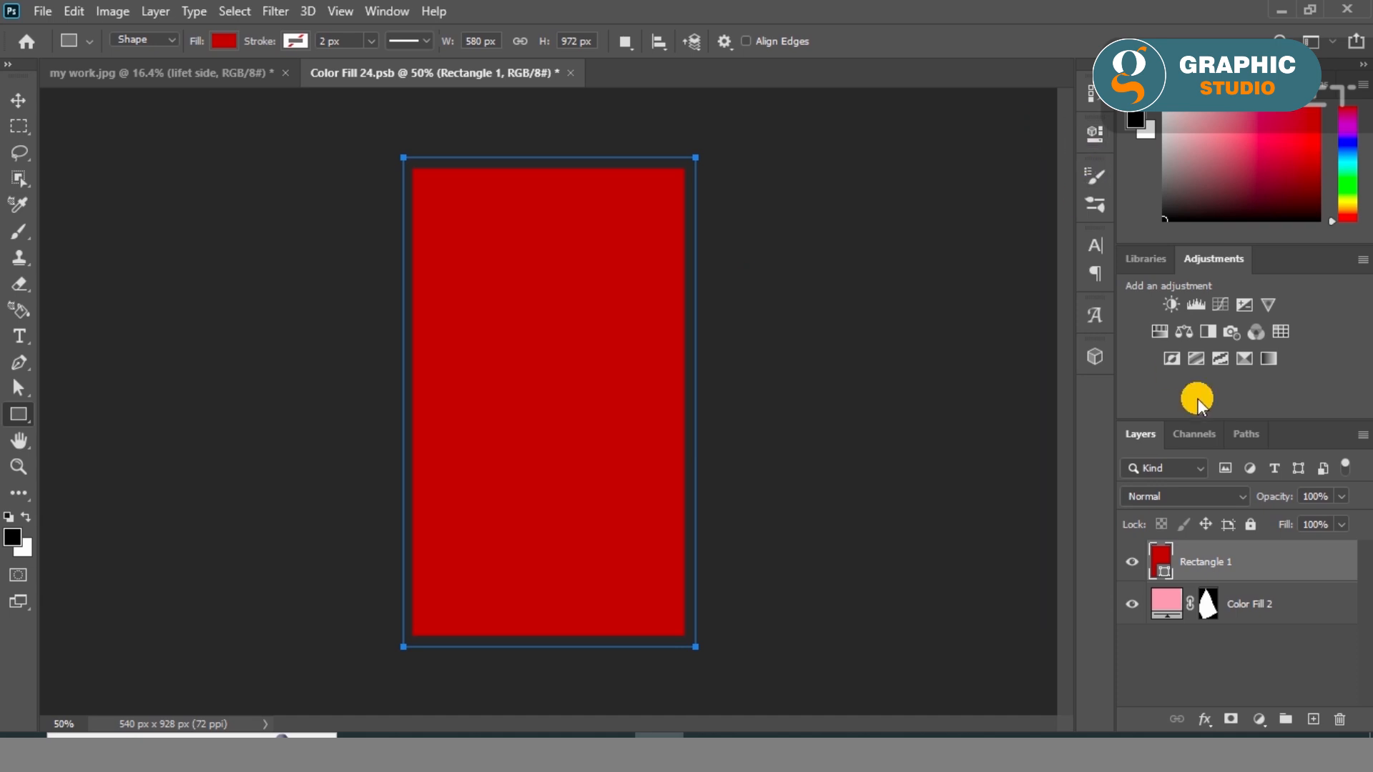
Clip the red rectangle to the pink sleeve fill, save the contents, and return to the my work.jpg document
{"action": "left_click", "coordinate": [1310, 580], "text": "alt"}
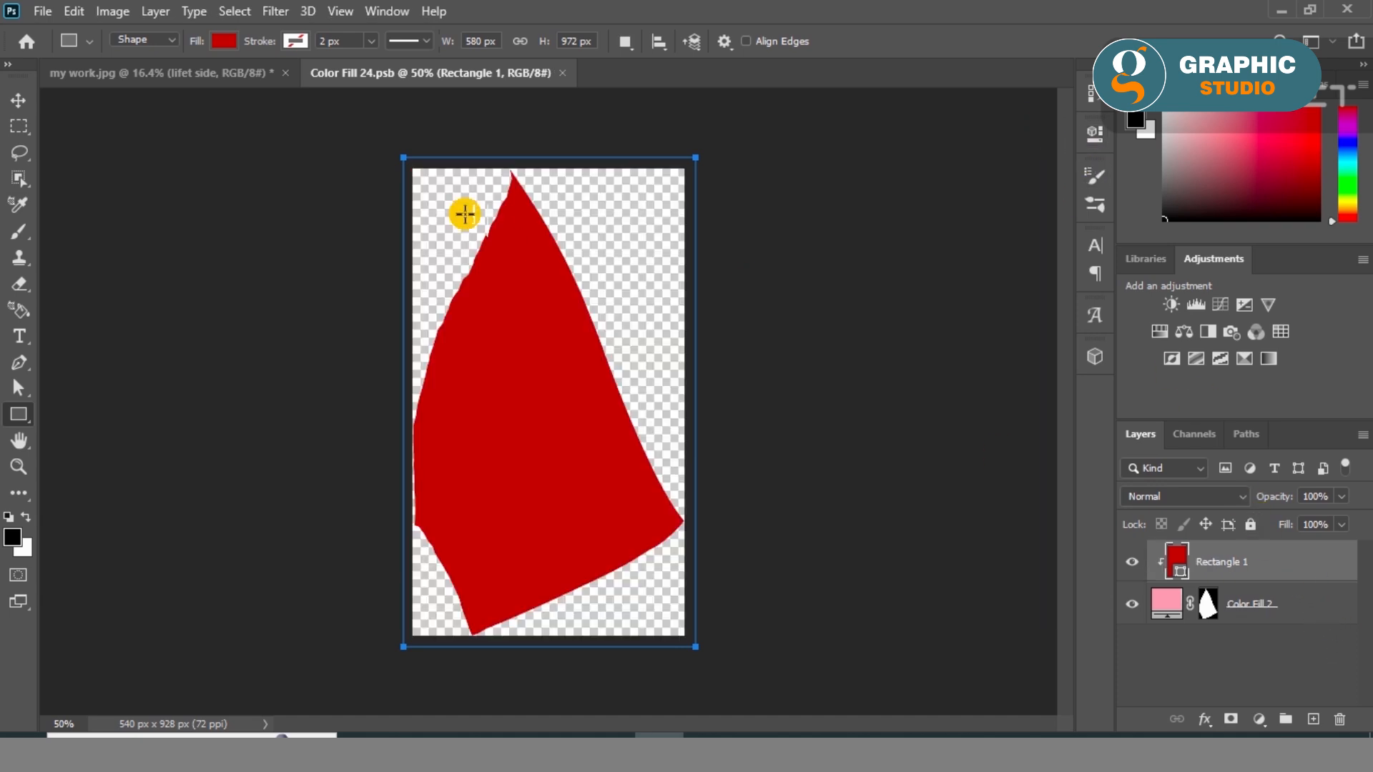
{"action": "left_click", "coordinate": [219, 72]}
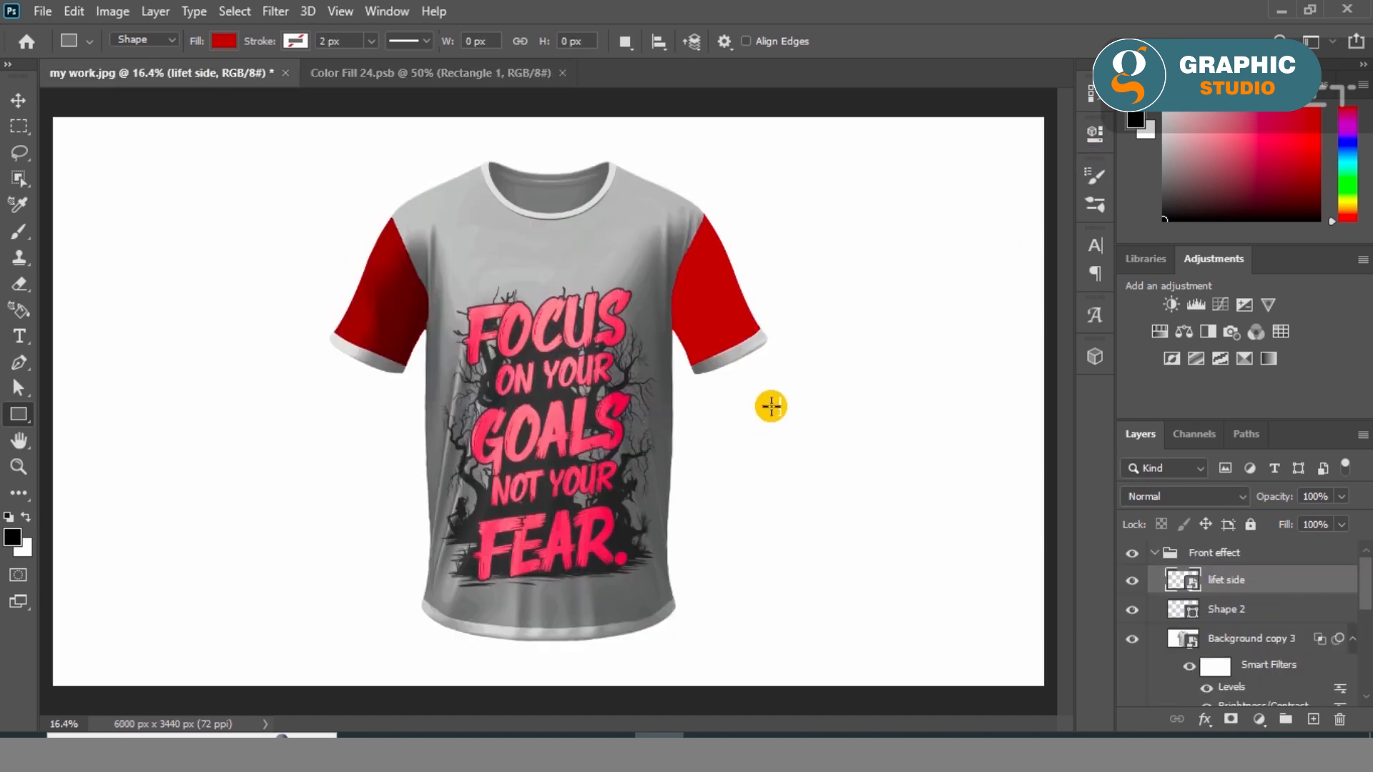
Set the lifet side layer's blend mode to Multiply
{"action": "left_click", "coordinate": [16, 106]}
{"action": "scroll", "coordinate": [1181, 582], "scroll_direction": "down", "scroll_amount": 5}
{"action": "left_click", "coordinate": [1260, 639]}
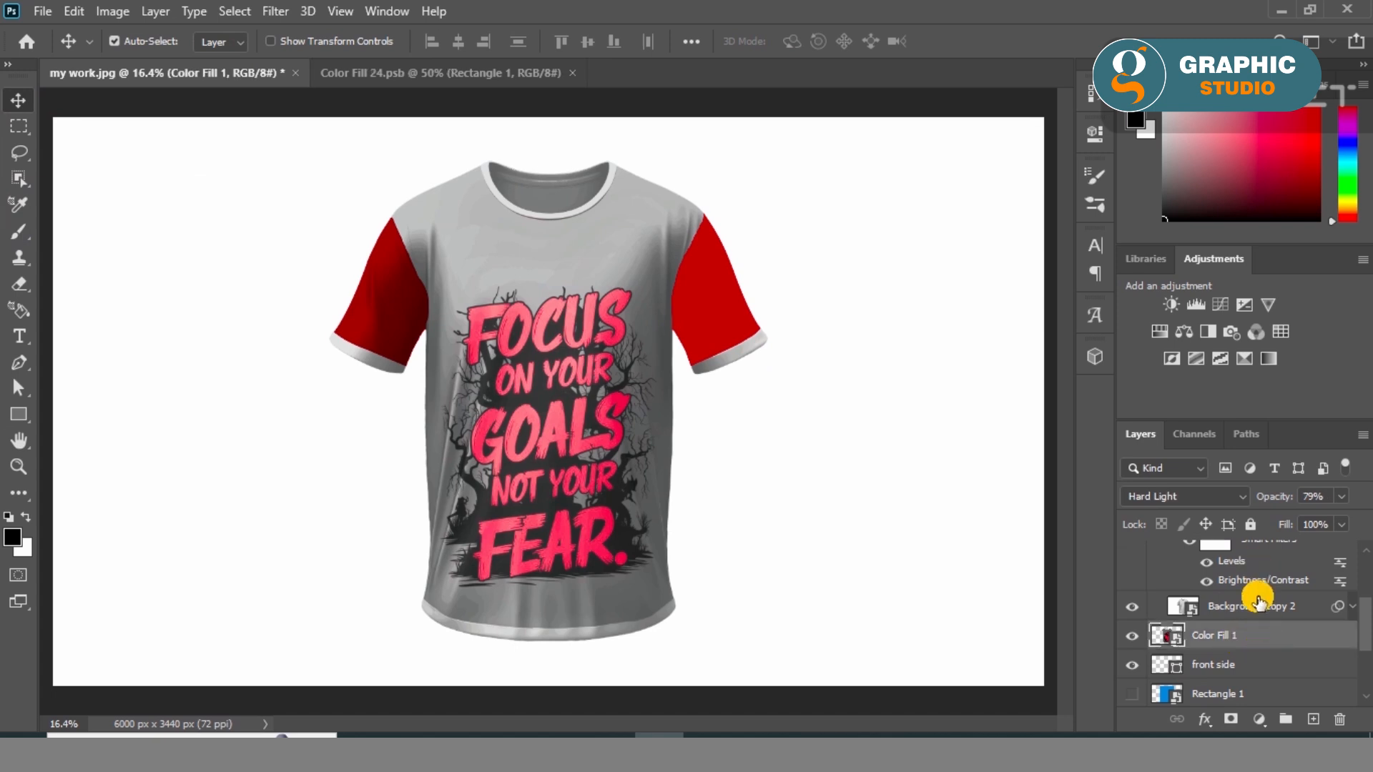
{"action": "scroll", "coordinate": [1259, 602], "scroll_direction": "up", "scroll_amount": 4}
{"action": "left_click", "coordinate": [834, 398]}
{"action": "left_click", "coordinate": [1132, 580]}
{"action": "left_click", "coordinate": [1132, 580]}
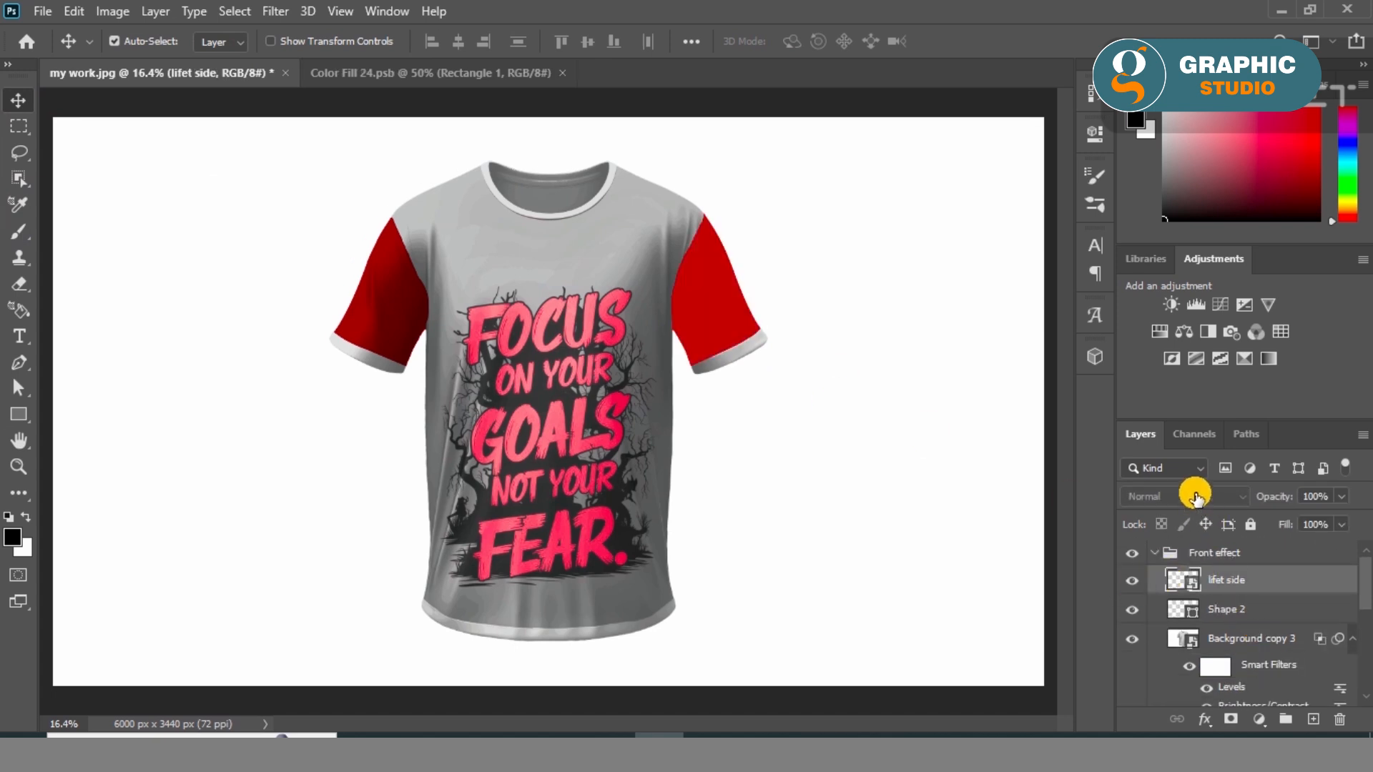
{"action": "left_click", "coordinate": [1195, 497]}
{"action": "left_click", "coordinate": [1157, 304]}
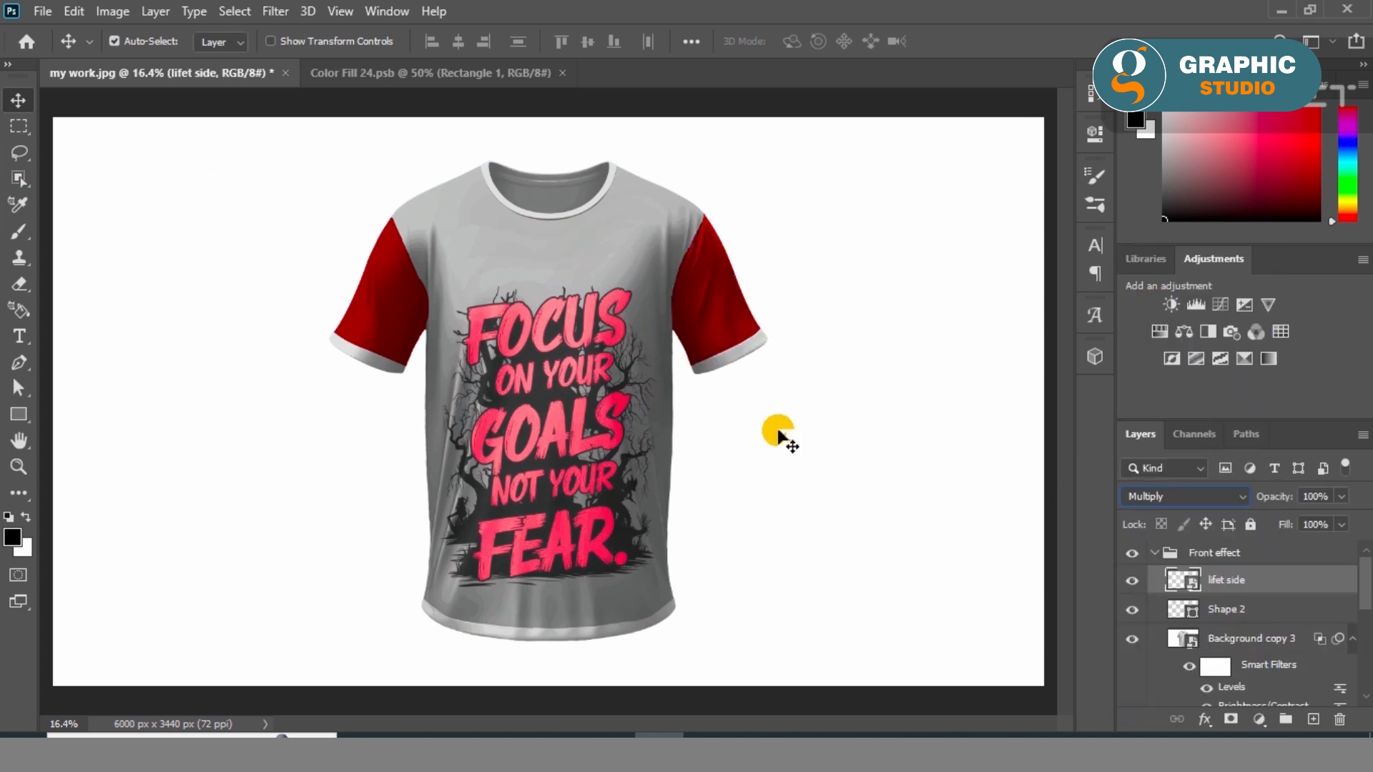
Start a Pen tool shape around the end corner of the shirt's bottom hem and remove its fill
{"action": "left_click", "coordinate": [776, 429]}
{"action": "scroll", "coordinate": [528, 676], "scroll_direction": "up", "scroll_amount": 5}
{"action": "scroll", "coordinate": [651, 638], "scroll_direction": "up", "scroll_amount": 5}
{"action": "scroll", "coordinate": [672, 573], "scroll_direction": "up", "scroll_amount": 5}
{"action": "scroll", "coordinate": [727, 427], "scroll_direction": "up", "scroll_amount": 5}
{"action": "scroll", "coordinate": [773, 356], "scroll_direction": "up", "scroll_amount": 5}
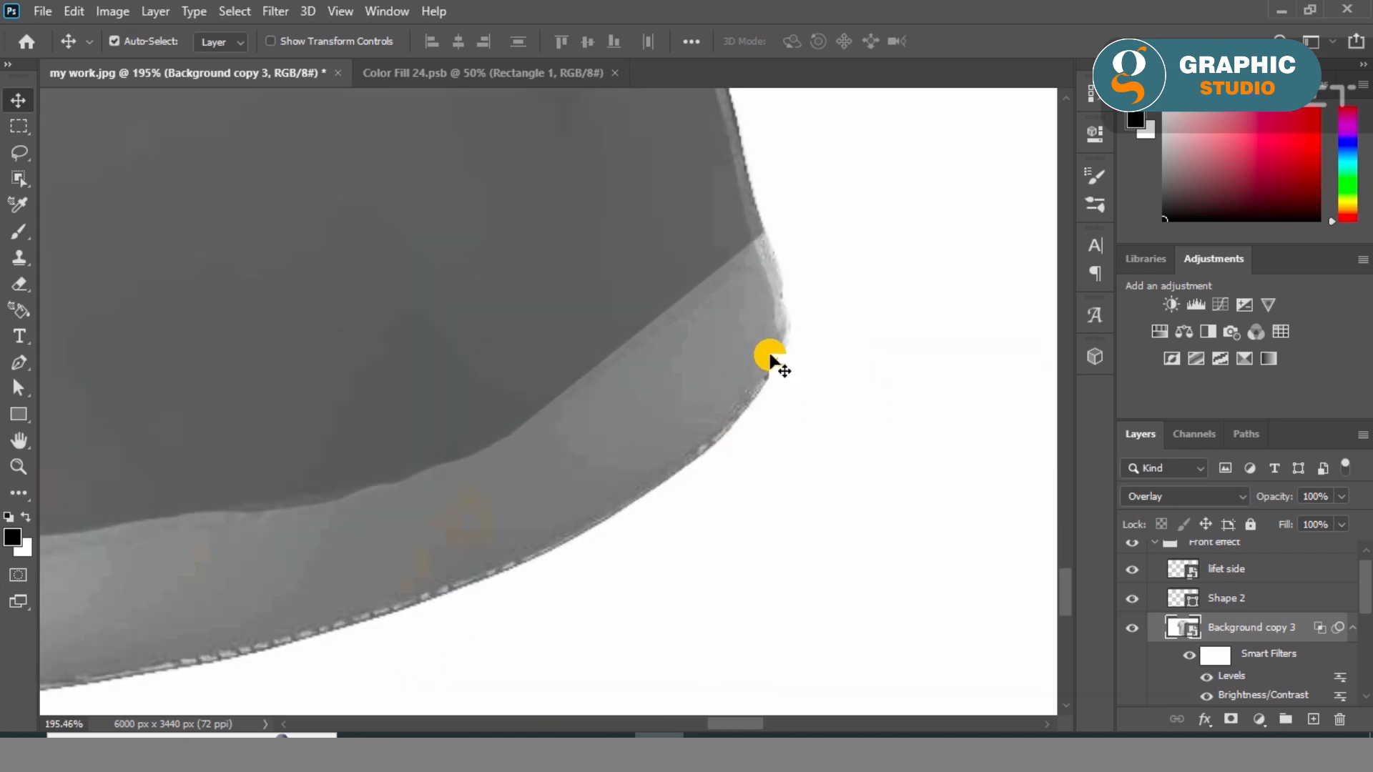
{"action": "scroll", "coordinate": [766, 322], "scroll_direction": "up", "scroll_amount": 1}
{"action": "left_click", "coordinate": [19, 363]}
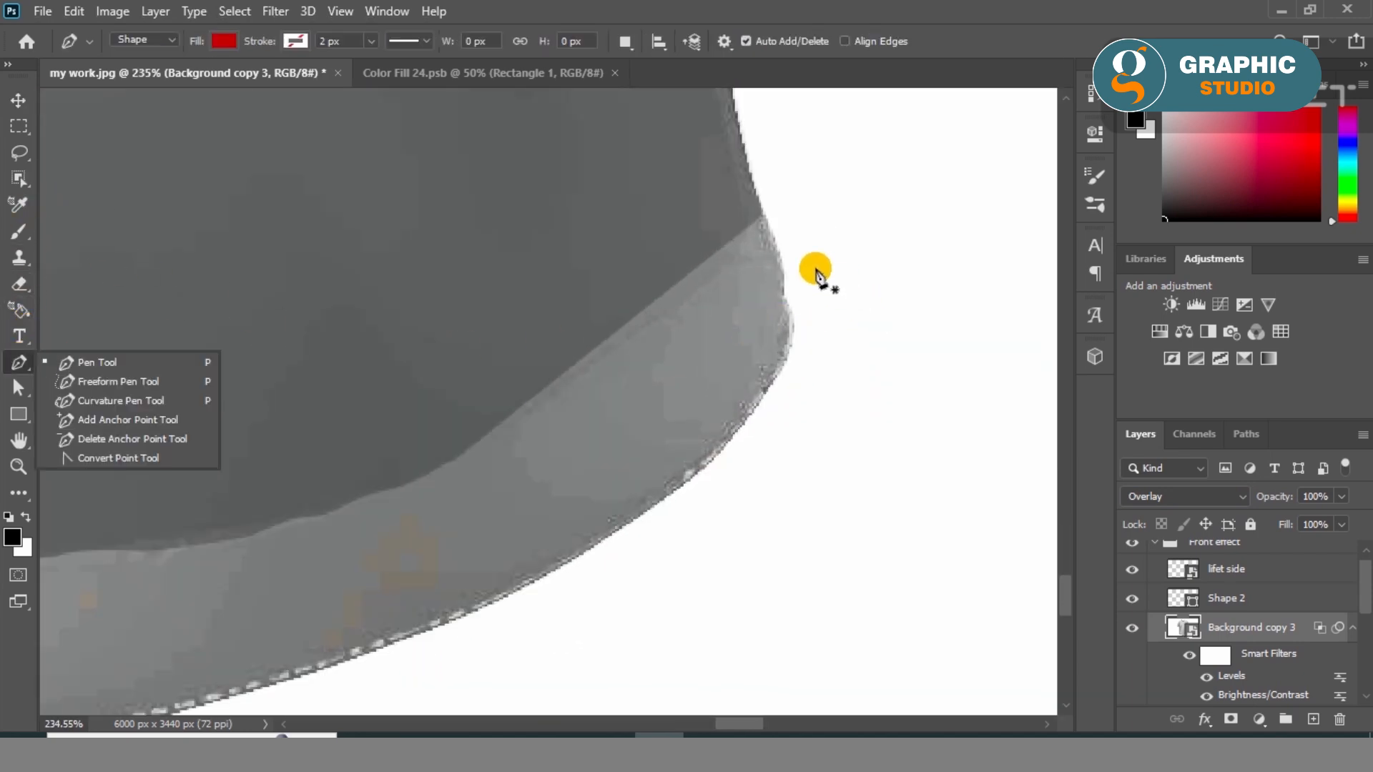
{"action": "left_click", "coordinate": [763, 212]}
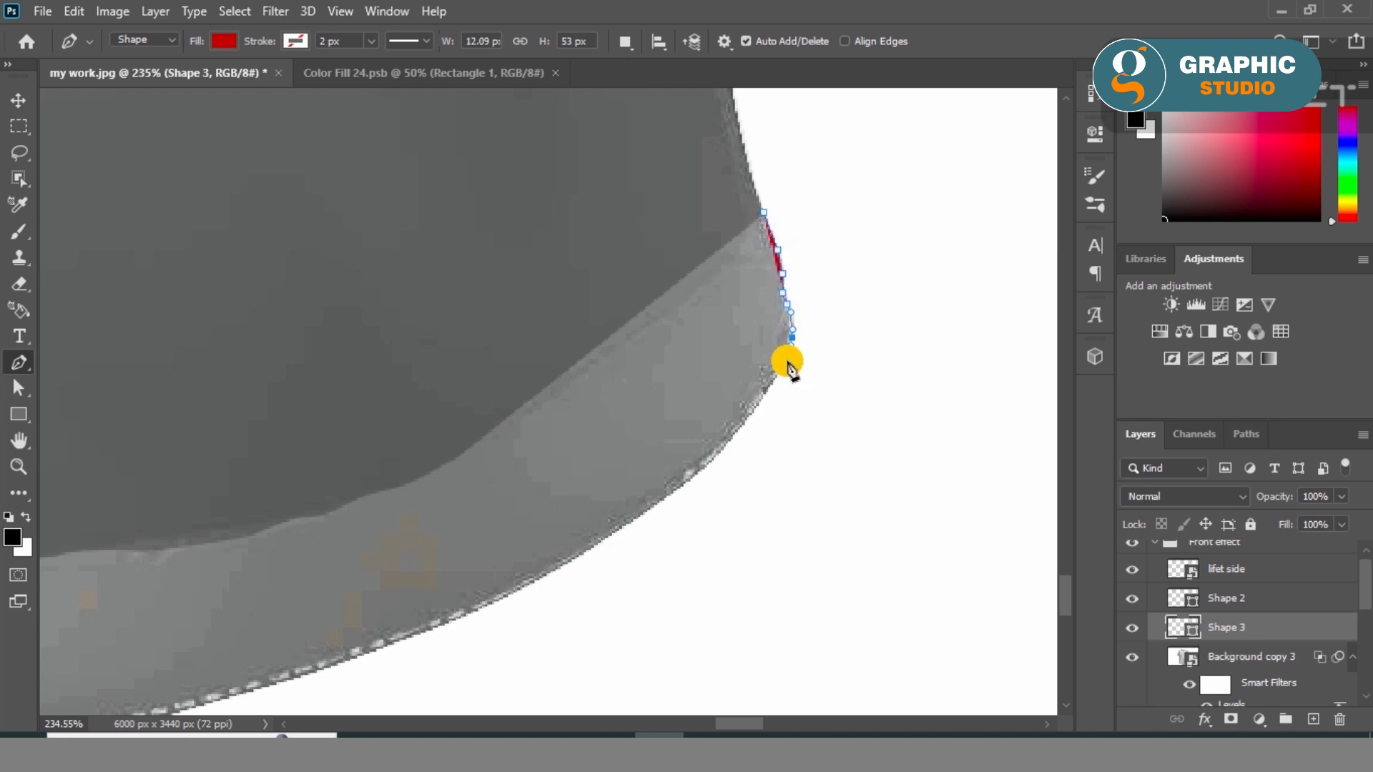
{"action": "left_click", "coordinate": [782, 371]}
{"action": "left_click", "coordinate": [760, 402]}
{"action": "left_click", "coordinate": [737, 438]}
{"action": "left_click", "coordinate": [226, 42]}
{"action": "left_click", "coordinate": [105, 79]}
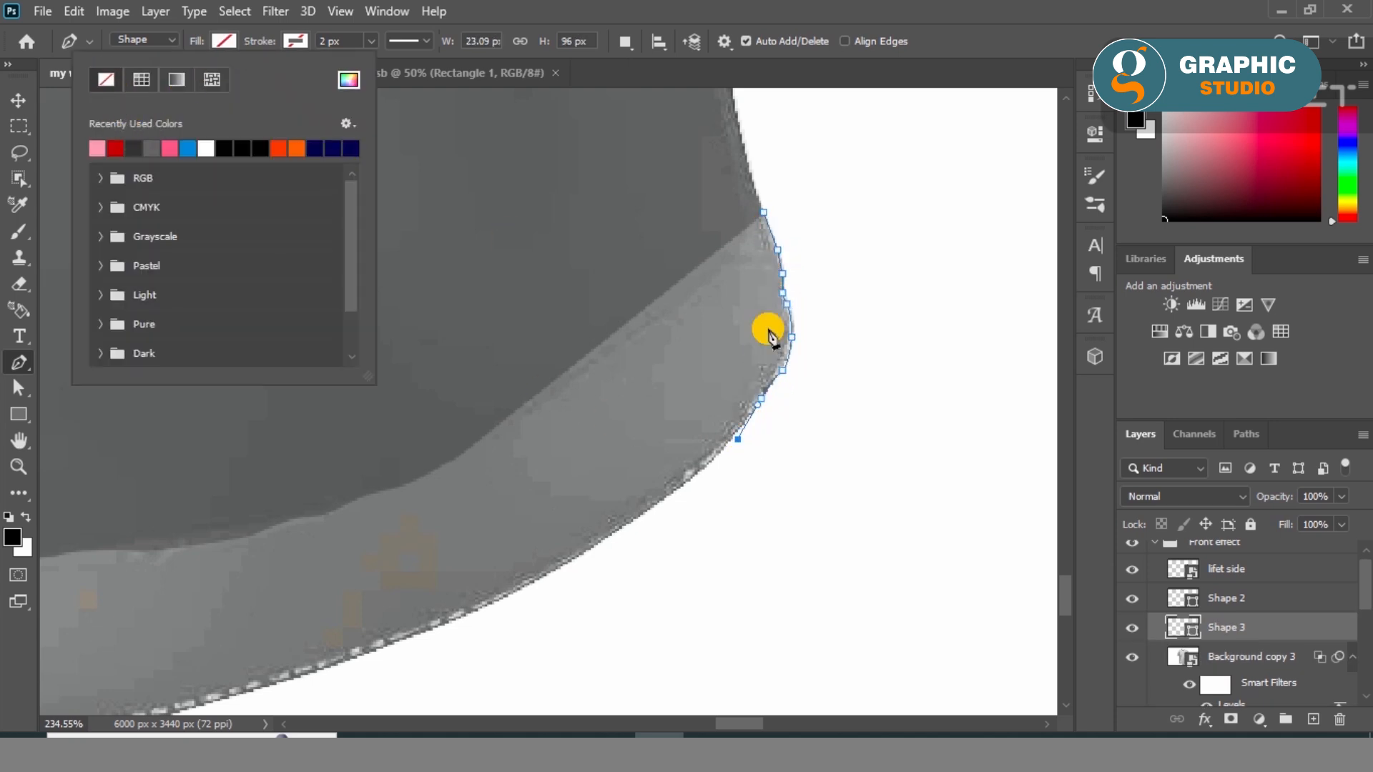
Continue the hem path from the corner along the lower edge of the bottom band toward the shirt's middle
{"action": "left_click", "coordinate": [702, 471]}
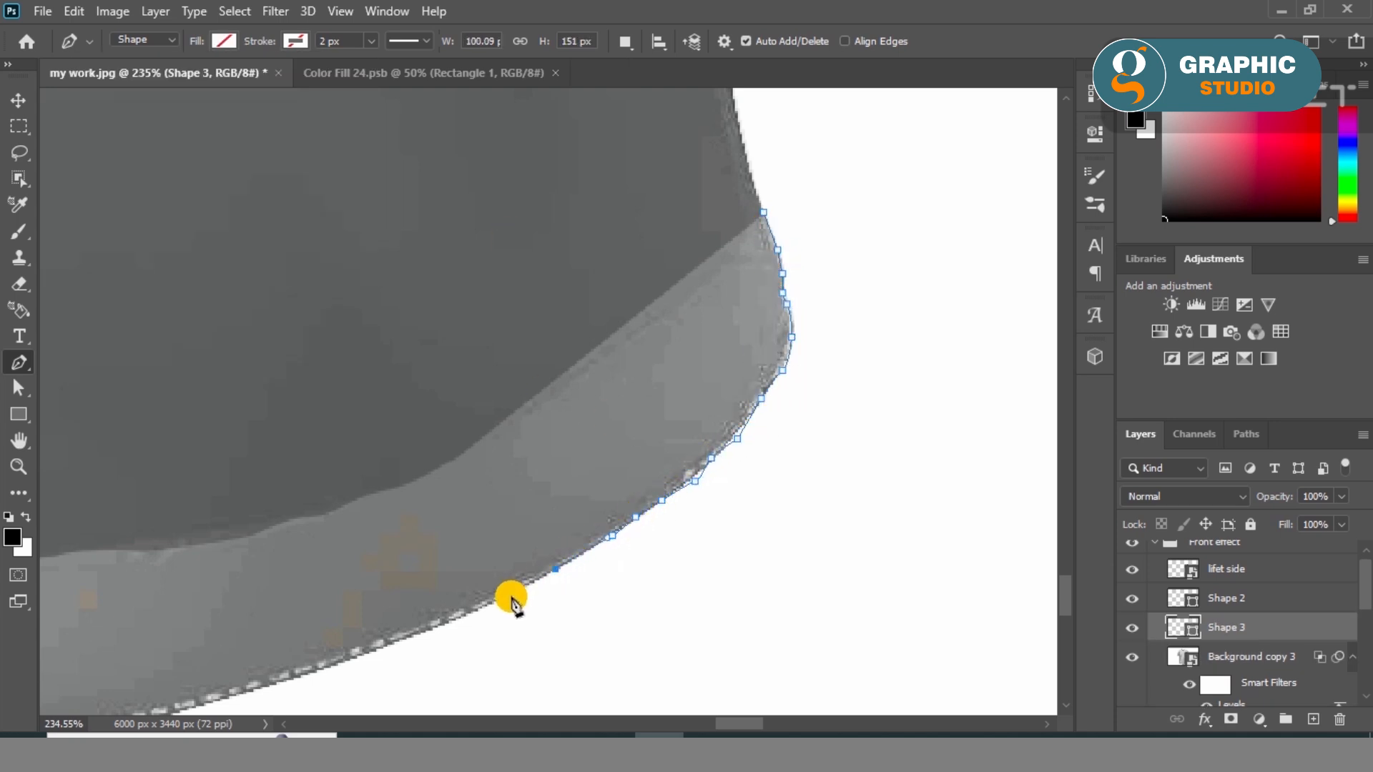
{"action": "left_click", "coordinate": [513, 597]}
{"action": "left_click_drag", "start_coordinate": [512, 597], "coordinate": [860, 392]}
{"action": "left_click", "coordinate": [748, 434]}
{"action": "left_click", "coordinate": [691, 458]}
{"action": "left_click", "coordinate": [643, 470]}
{"action": "left_click", "coordinate": [578, 488]}
{"action": "left_click", "coordinate": [521, 496]}
{"action": "left_click", "coordinate": [490, 505]}
{"action": "left_click", "coordinate": [459, 512]}
{"action": "left_click_drag", "start_coordinate": [410, 519], "coordinate": [396, 523]}
{"action": "left_click", "coordinate": [64, 574]}
{"action": "left_click_drag", "start_coordinate": [64, 575], "coordinate": [650, 374]}
{"action": "left_click", "coordinate": [419, 377]}
{"action": "left_click", "coordinate": [315, 377]}
{"action": "left_click", "coordinate": [286, 383]}
{"action": "left_click", "coordinate": [247, 382]}
{"action": "left_click", "coordinate": [186, 384]}
Continue the hem path along the lower edge of the bottom band across the shirt's middle
{"action": "left_click_drag", "start_coordinate": [111, 417], "coordinate": [842, 449]}
{"action": "left_click", "coordinate": [760, 415]}
{"action": "left_click", "coordinate": [651, 413]}
{"action": "left_click", "coordinate": [534, 414]}
{"action": "left_click", "coordinate": [462, 413]}
{"action": "left_click", "coordinate": [408, 413]}
{"action": "left_click", "coordinate": [330, 412]}
{"action": "left_click", "coordinate": [243, 403]}
{"action": "left_click", "coordinate": [187, 390]}
Extend the hem path along the rest of the lower edge toward the hem's opposite end corner
{"action": "left_click_drag", "start_coordinate": [122, 442], "coordinate": [872, 548]}
{"action": "left_click", "coordinate": [861, 492]}
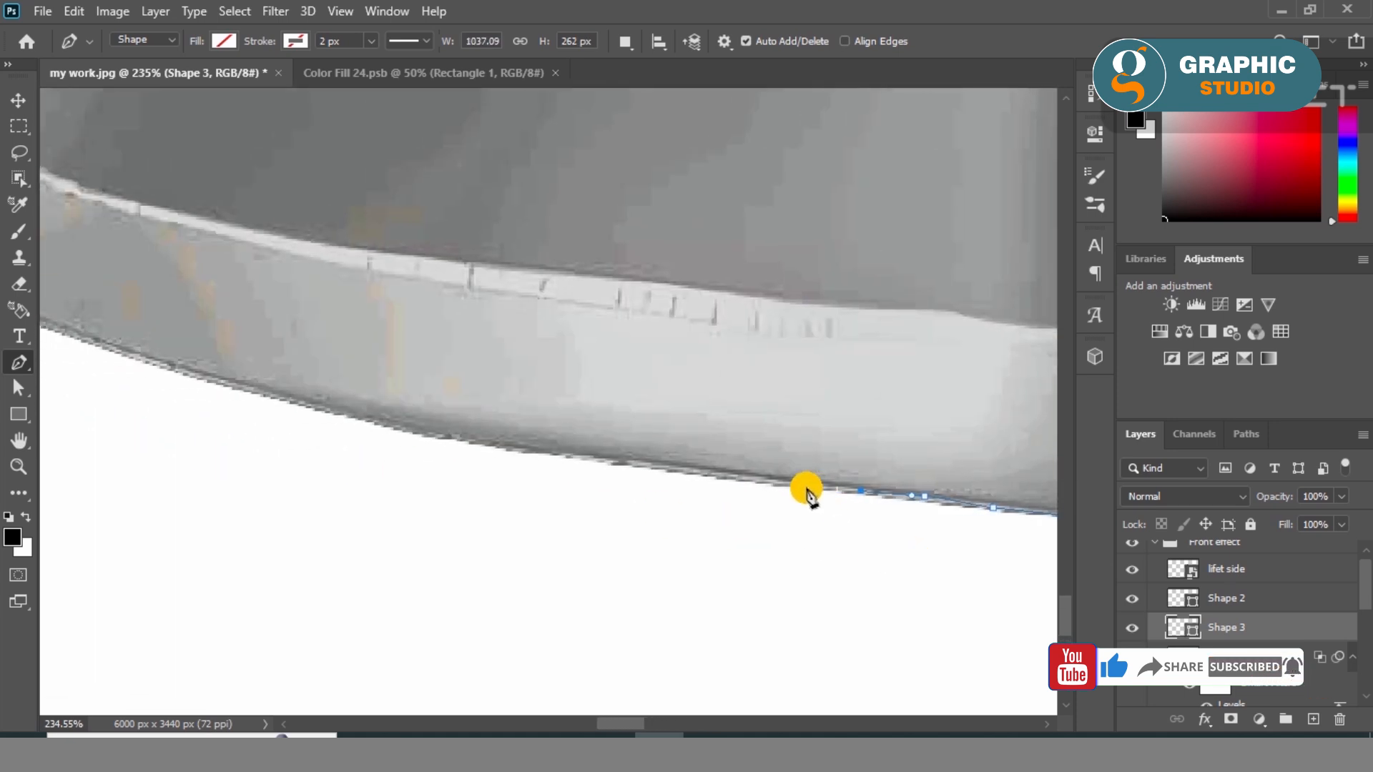
{"action": "left_click", "coordinate": [790, 482]}
{"action": "left_click", "coordinate": [706, 470]}
{"action": "left_click", "coordinate": [646, 461]}
{"action": "left_click", "coordinate": [582, 457]}
{"action": "left_click", "coordinate": [507, 444]}
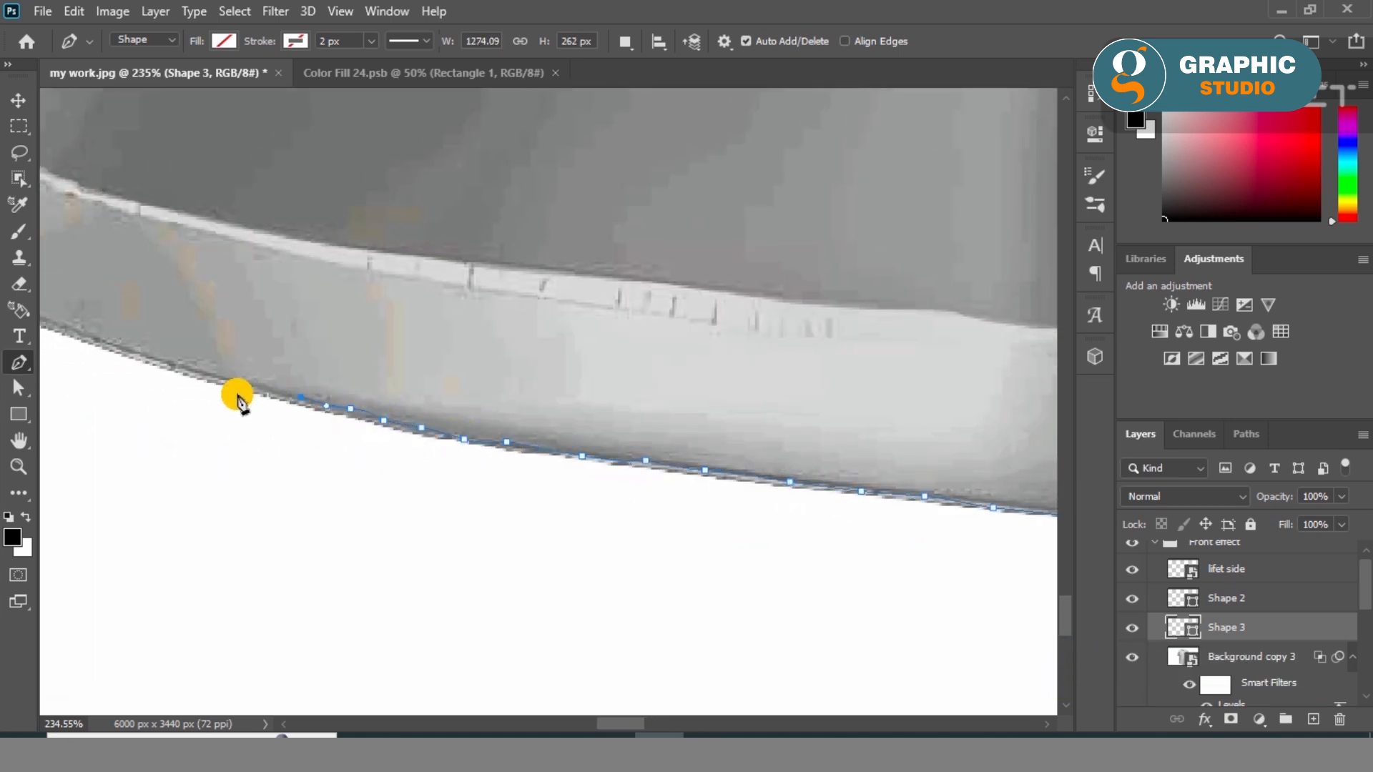
{"action": "left_click", "coordinate": [80, 334]}
{"action": "left_click_drag", "start_coordinate": [79, 351], "coordinate": [609, 520]}
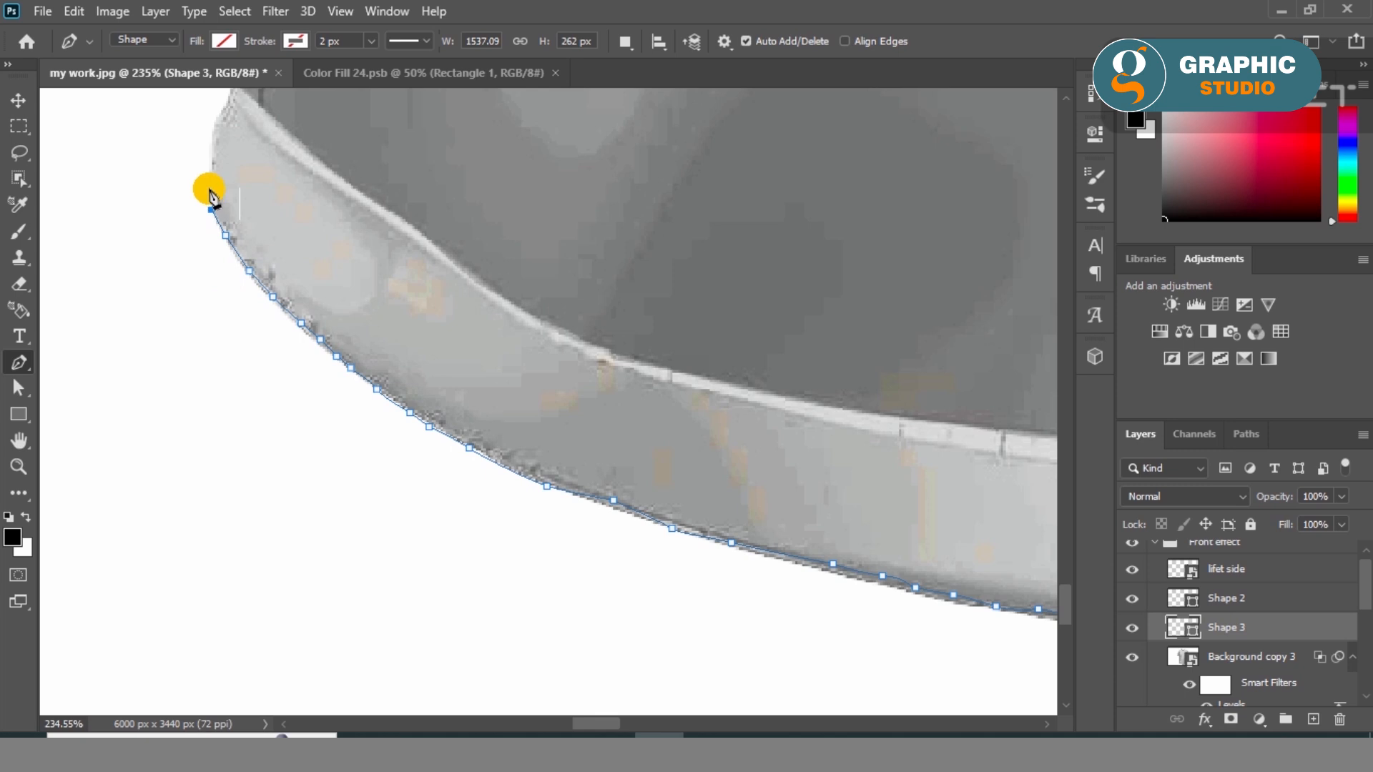
Carry the hem path around the opposite corner and back along the band's upper edge to the shirt's middle
{"action": "left_click_drag", "start_coordinate": [254, 187], "coordinate": [224, 486]}
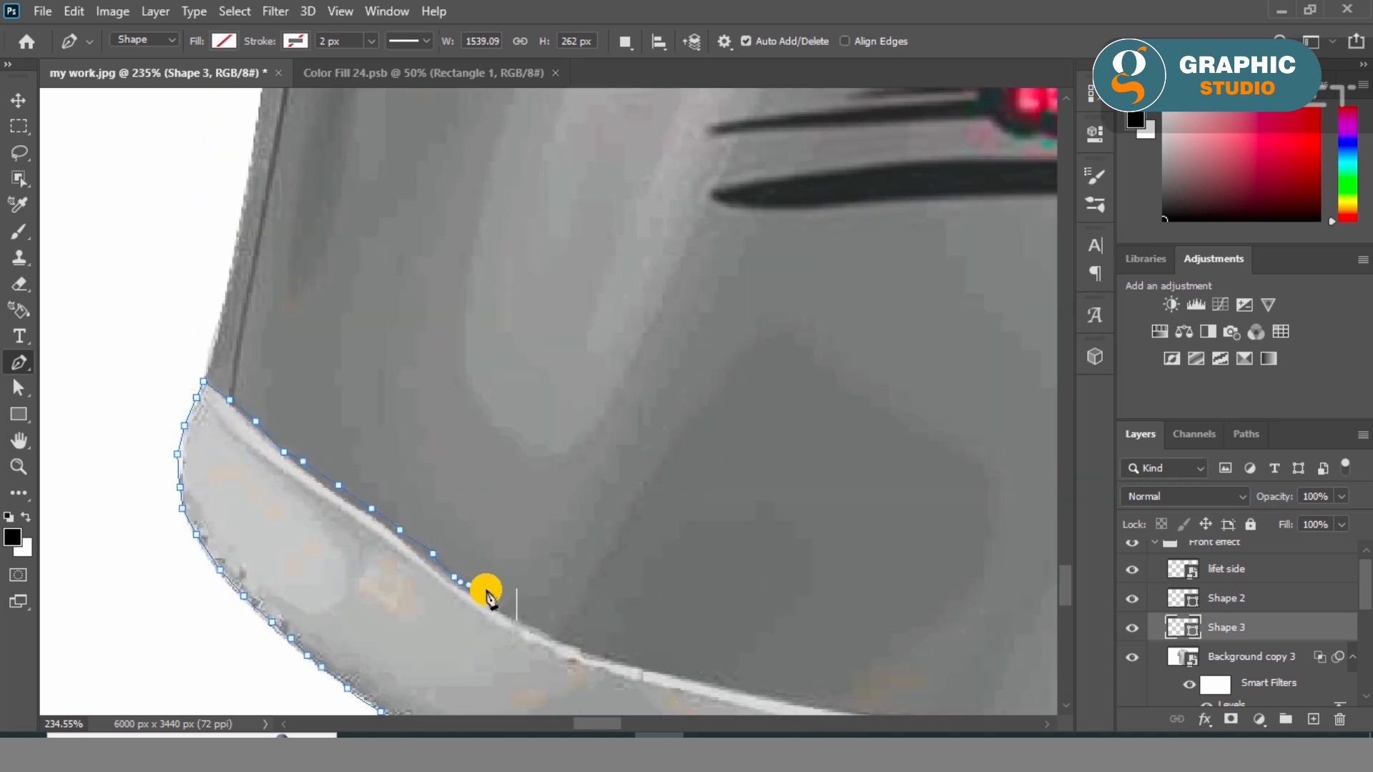
{"action": "left_click_drag", "start_coordinate": [813, 674], "coordinate": [382, 462]}
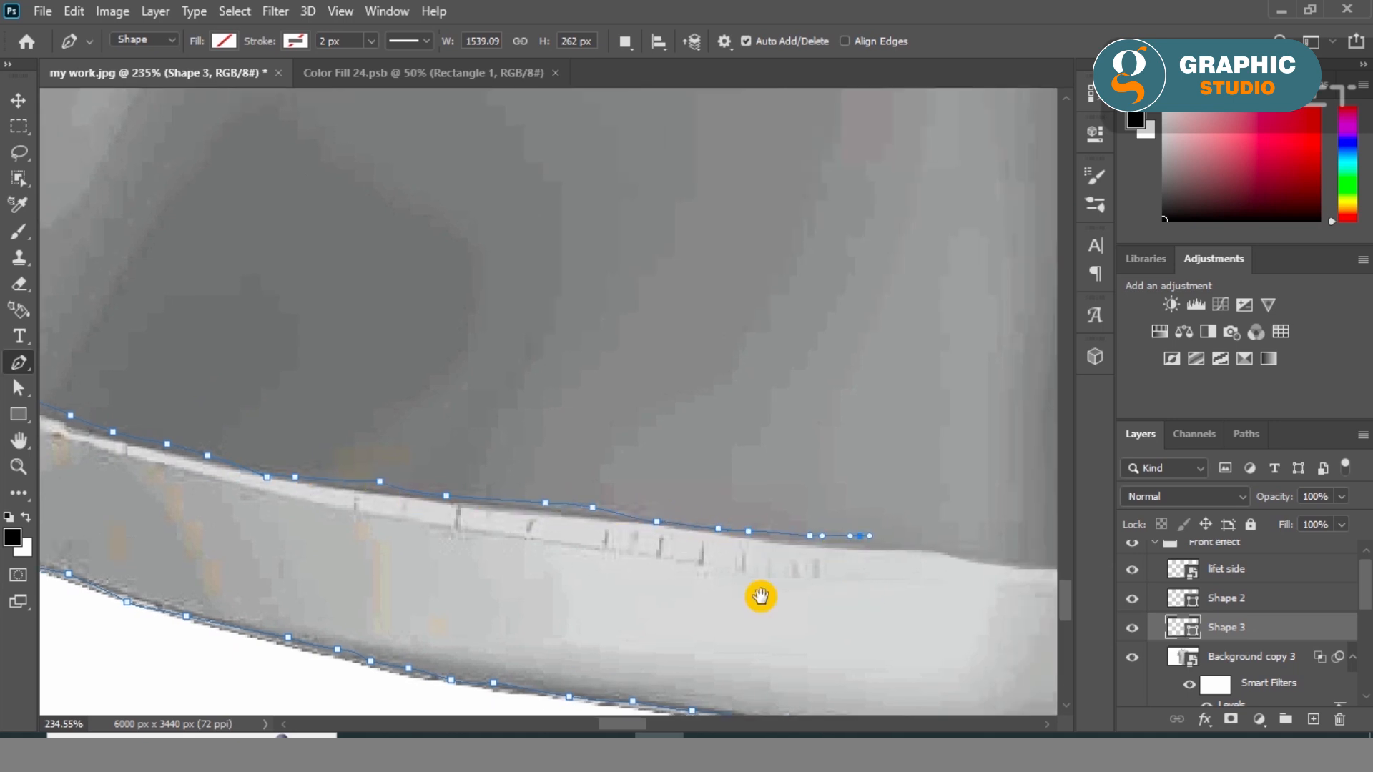
{"action": "left_click_drag", "start_coordinate": [888, 594], "coordinate": [224, 440]}
{"action": "left_click_drag", "start_coordinate": [333, 424], "coordinate": [352, 427]}
{"action": "left_click", "coordinate": [391, 426]}
{"action": "left_click", "coordinate": [480, 433]}
{"action": "left_click", "coordinate": [539, 441]}
{"action": "left_click", "coordinate": [575, 438]}
{"action": "left_click_drag", "start_coordinate": [620, 428], "coordinate": [640, 428]}
{"action": "left_click_drag", "start_coordinate": [684, 429], "coordinate": [781, 435]}
Trace the remaining upper edge of the hem band and close the path at its starting corner
{"action": "left_click_drag", "start_coordinate": [874, 526], "coordinate": [152, 509]}
{"action": "left_click", "coordinate": [315, 491]}
{"action": "left_click", "coordinate": [397, 492]}
{"action": "left_click_drag", "start_coordinate": [495, 488], "coordinate": [610, 478]}
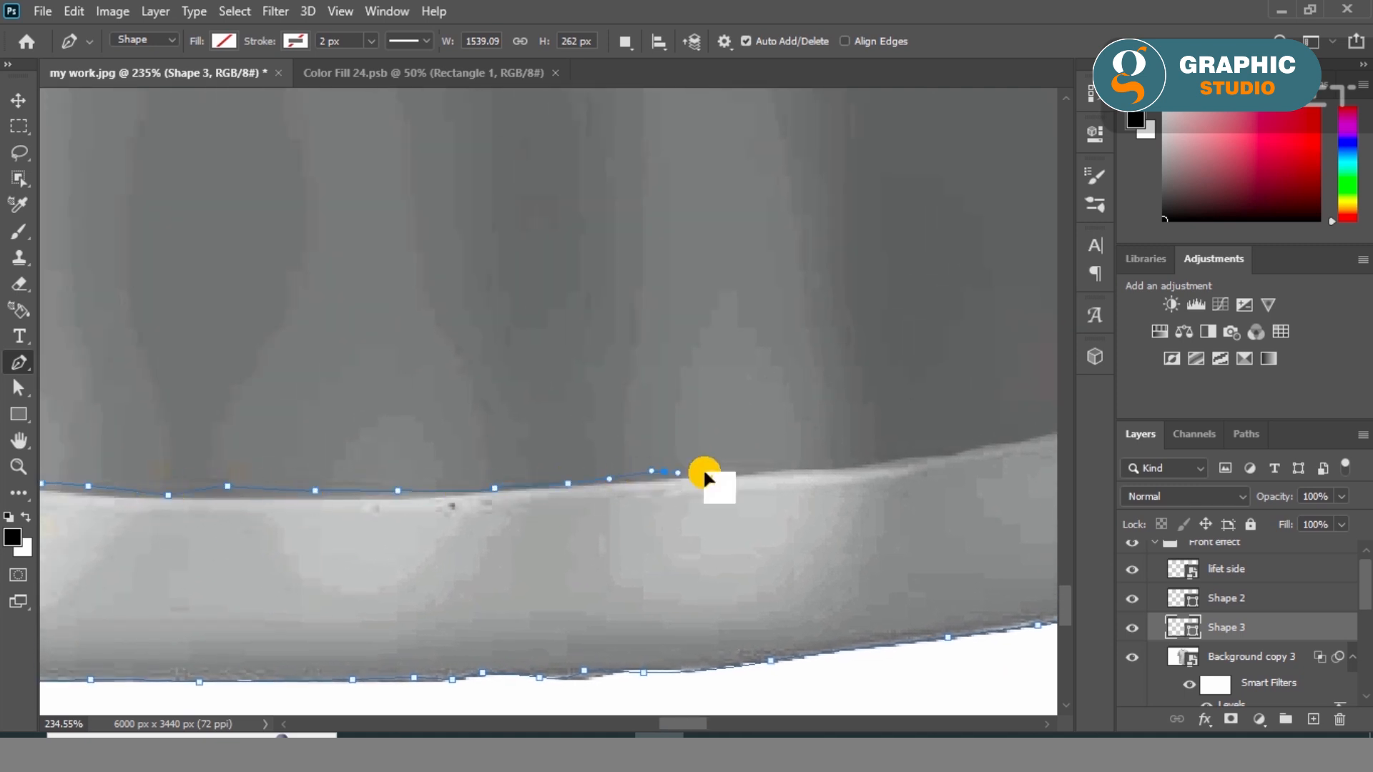
{"action": "left_click", "coordinate": [842, 463]}
{"action": "left_click_drag", "start_coordinate": [893, 454], "coordinate": [267, 581]}
{"action": "left_click", "coordinate": [986, 443]}
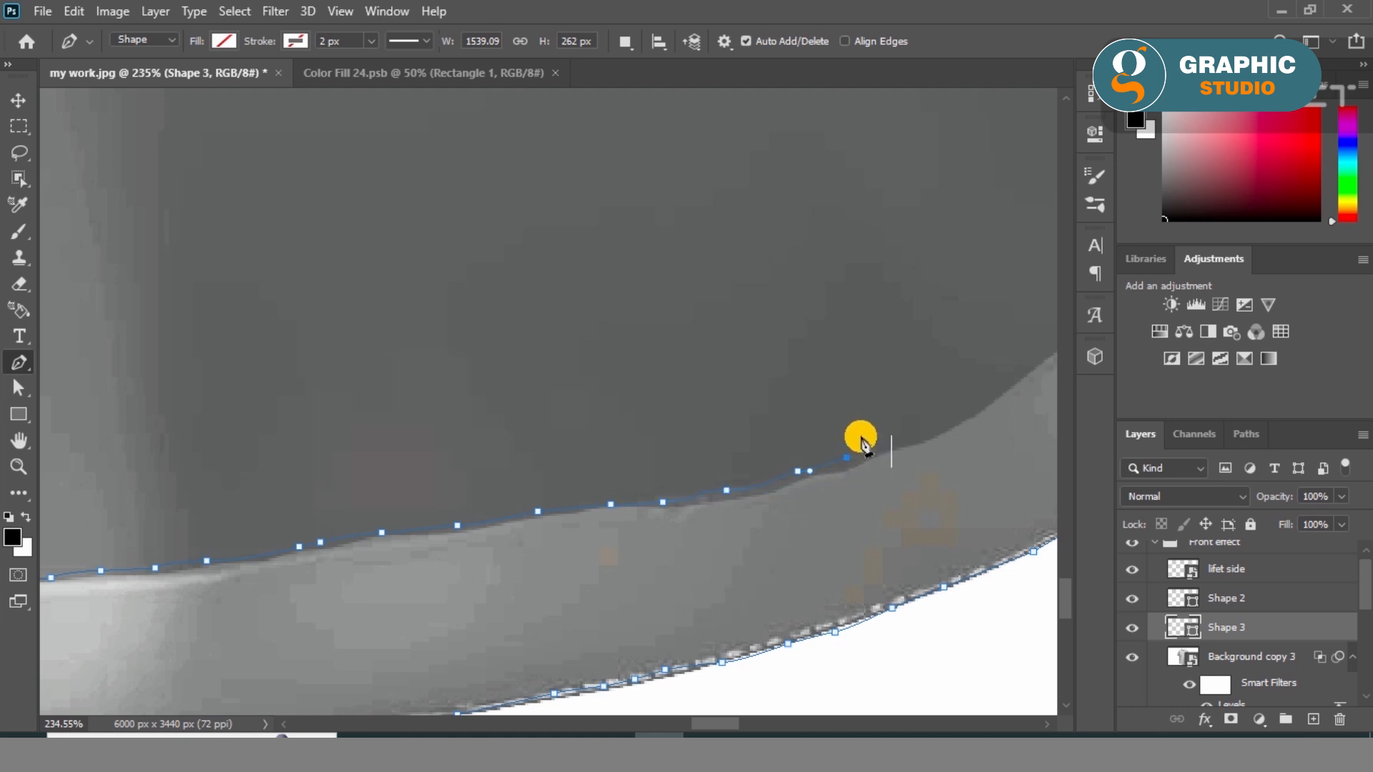
{"action": "left_click_drag", "start_coordinate": [850, 491], "coordinate": [346, 625]}
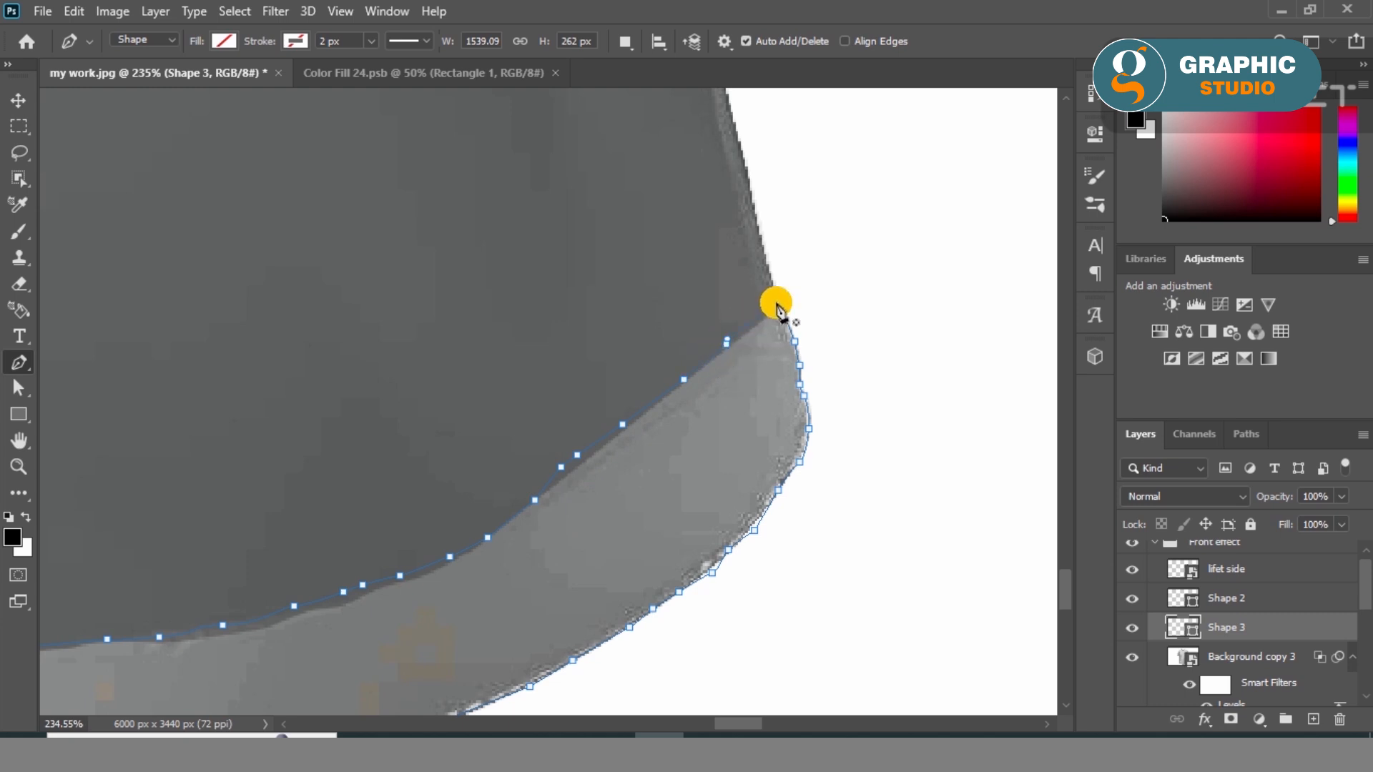
{"action": "key", "text": "ctrl+0"}
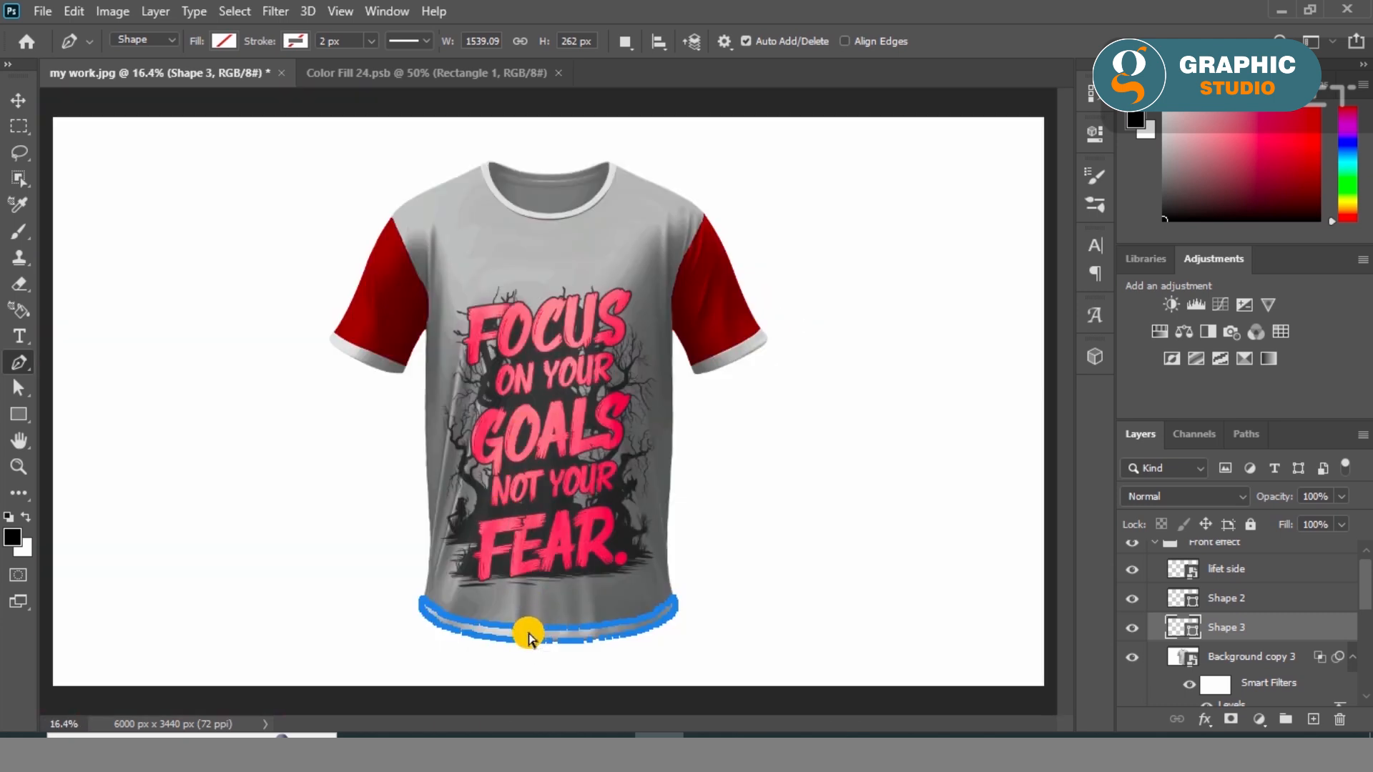
Turn the hem path into a selection and fill it with a pink Solid Color layer
{"action": "key", "text": "ctrl+Return"}
{"action": "left_click", "coordinate": [1260, 719]}
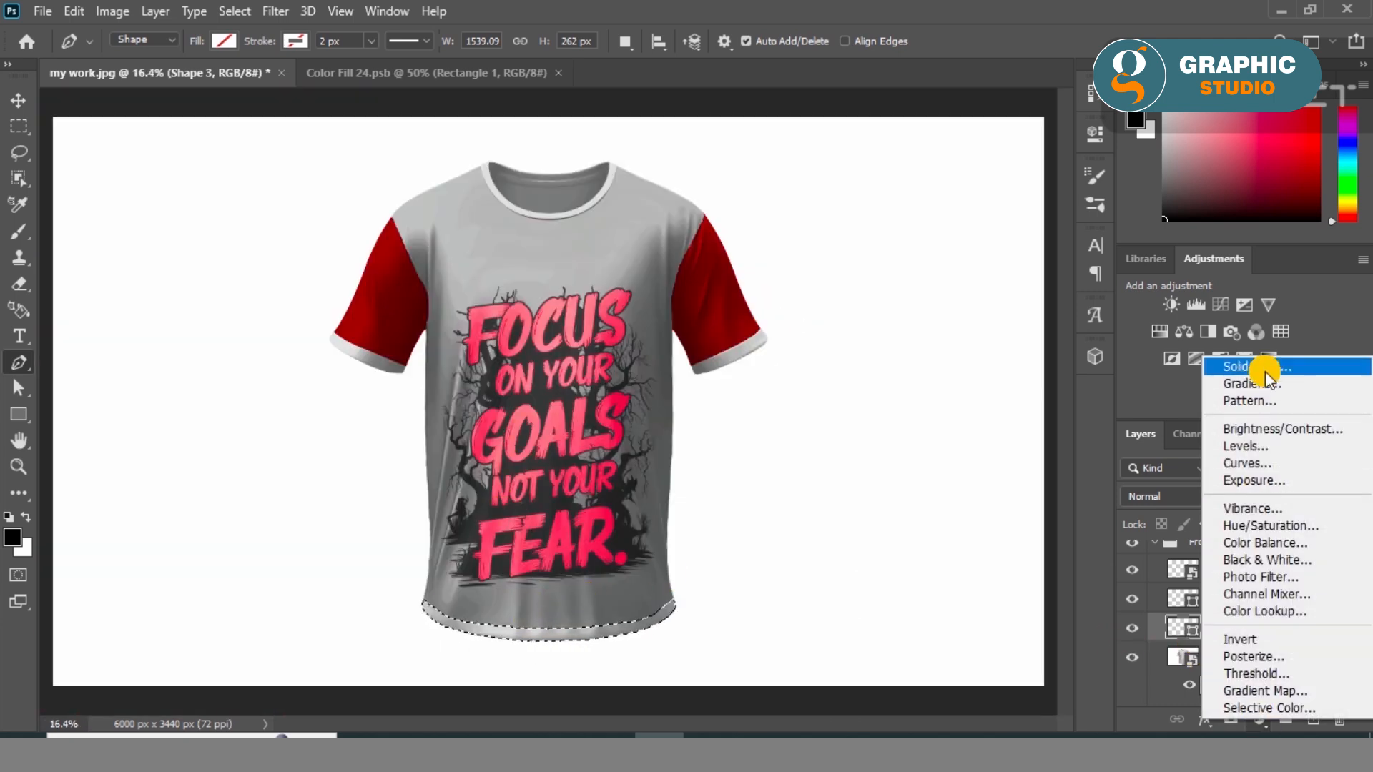
{"action": "left_click", "coordinate": [1265, 371]}
{"action": "left_click_drag", "start_coordinate": [989, 147], "coordinate": [978, 122]}
{"action": "left_click", "coordinate": [1300, 74]}
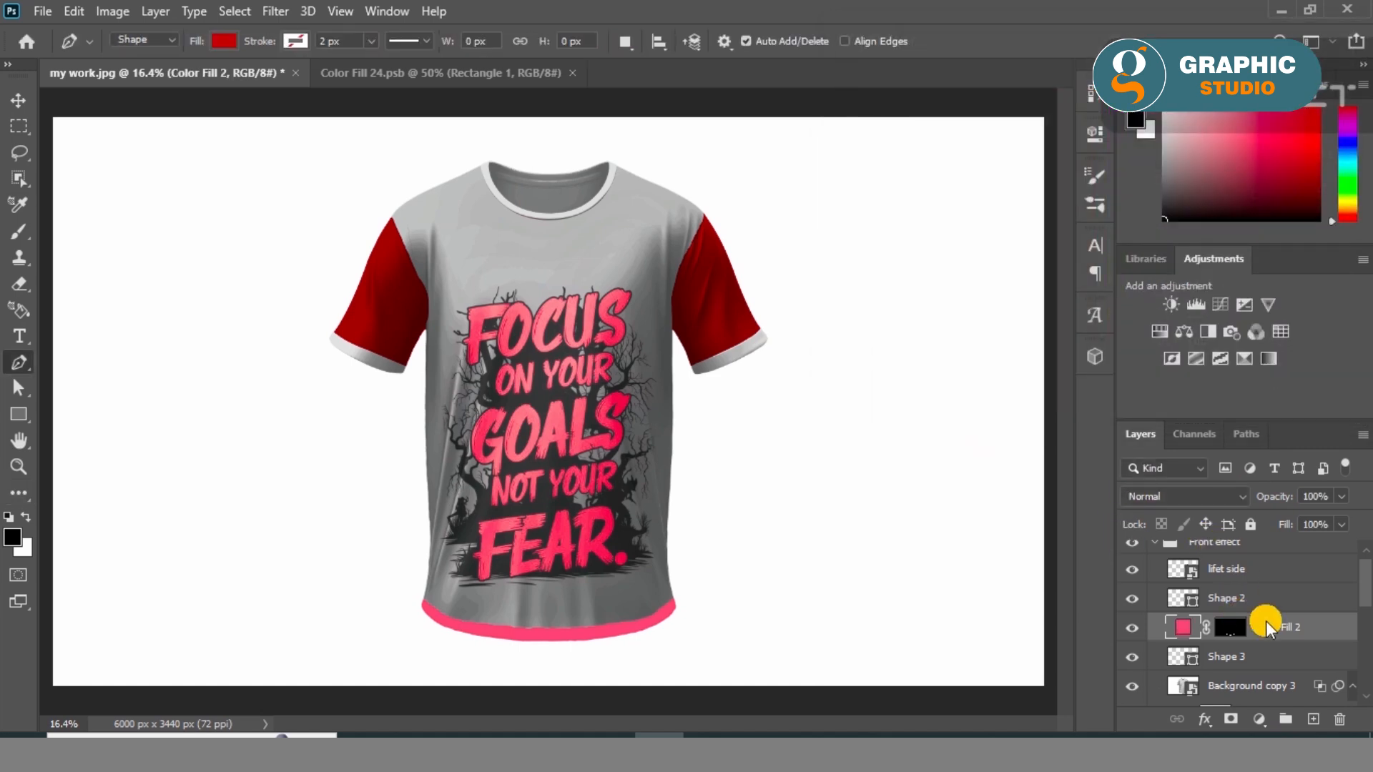
Convert the pink hem fill layer to a smart object and rename it botam
{"action": "right_click", "coordinate": [1267, 625]}
{"action": "left_click", "coordinate": [1073, 277]}
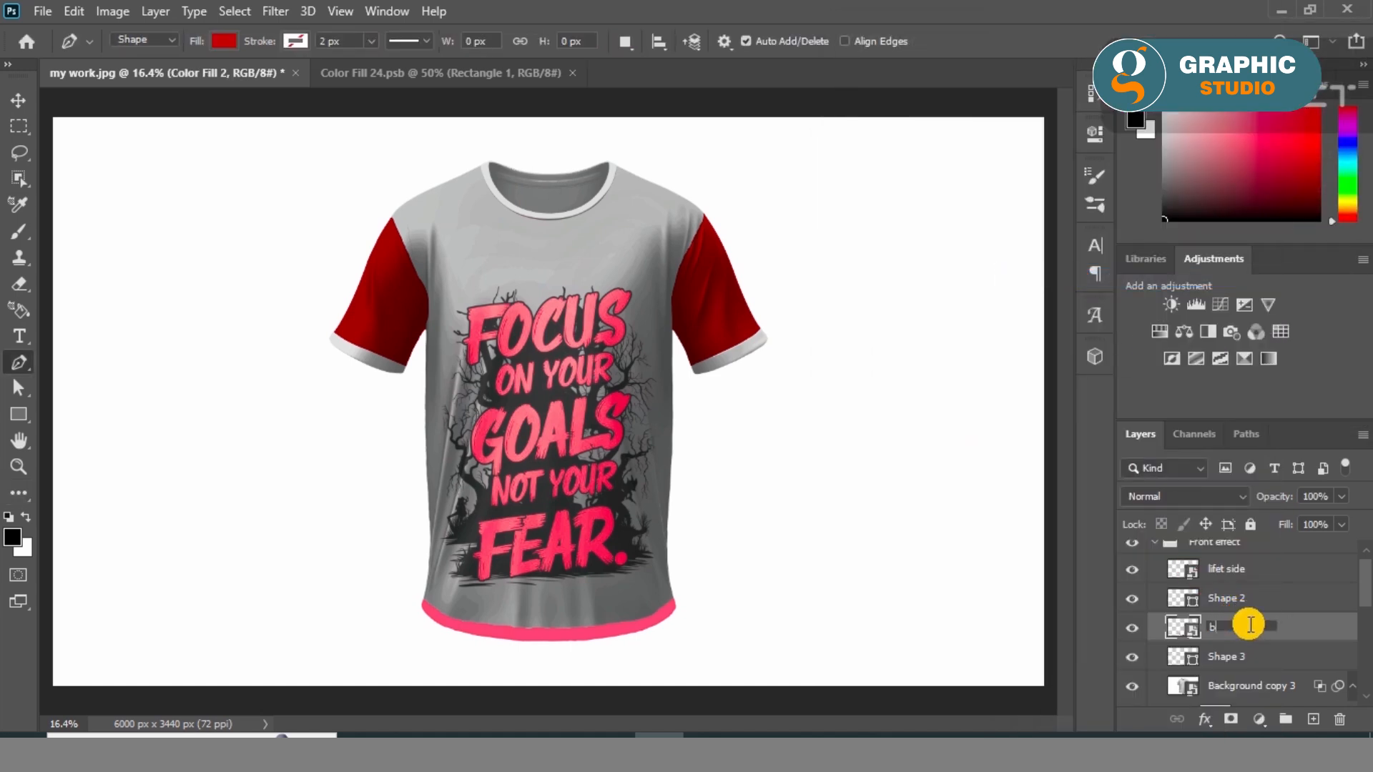
{"action": "key", "text": "Return"}
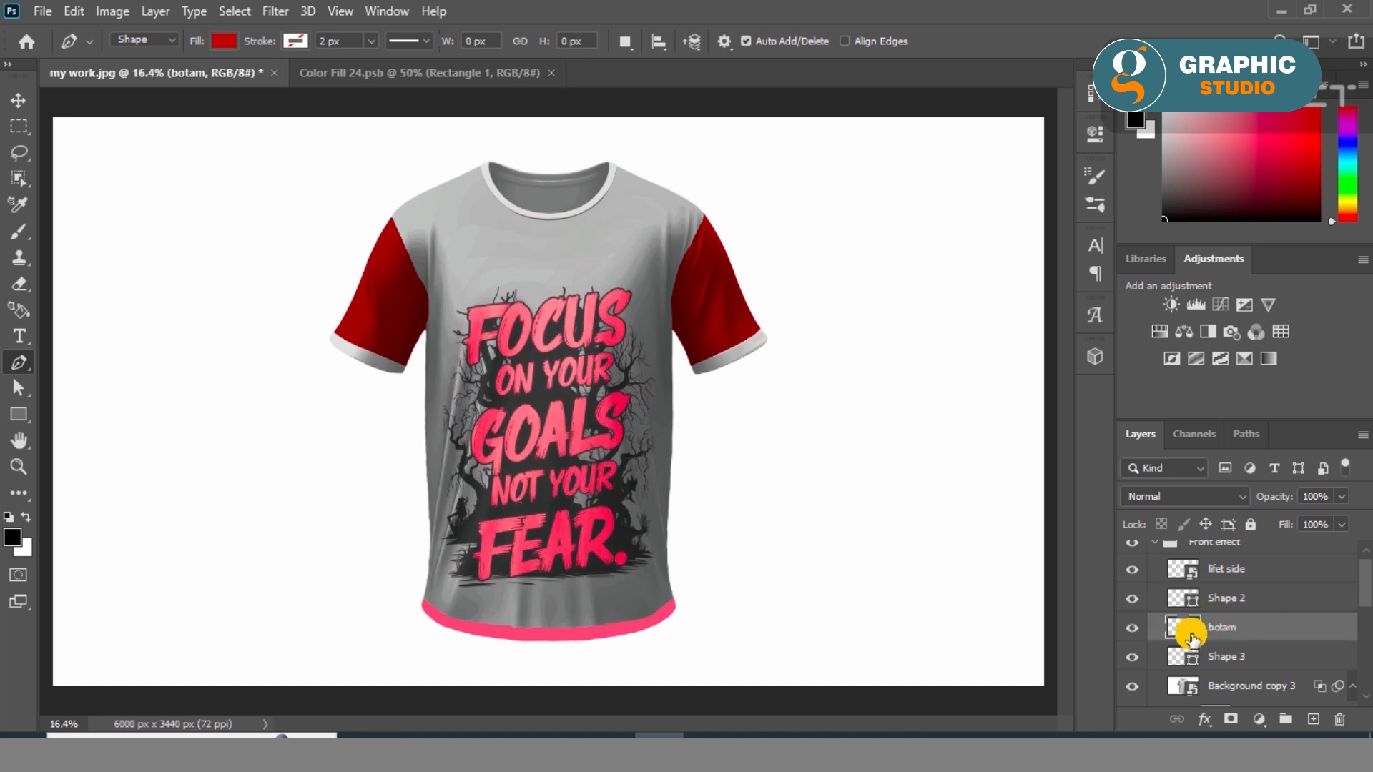
Close Color Fill 24.psb and open the botam smart object's contents, leaving its color profile as is
{"action": "left_click", "coordinate": [551, 73]}
{"action": "double_click", "coordinate": [1196, 632]}
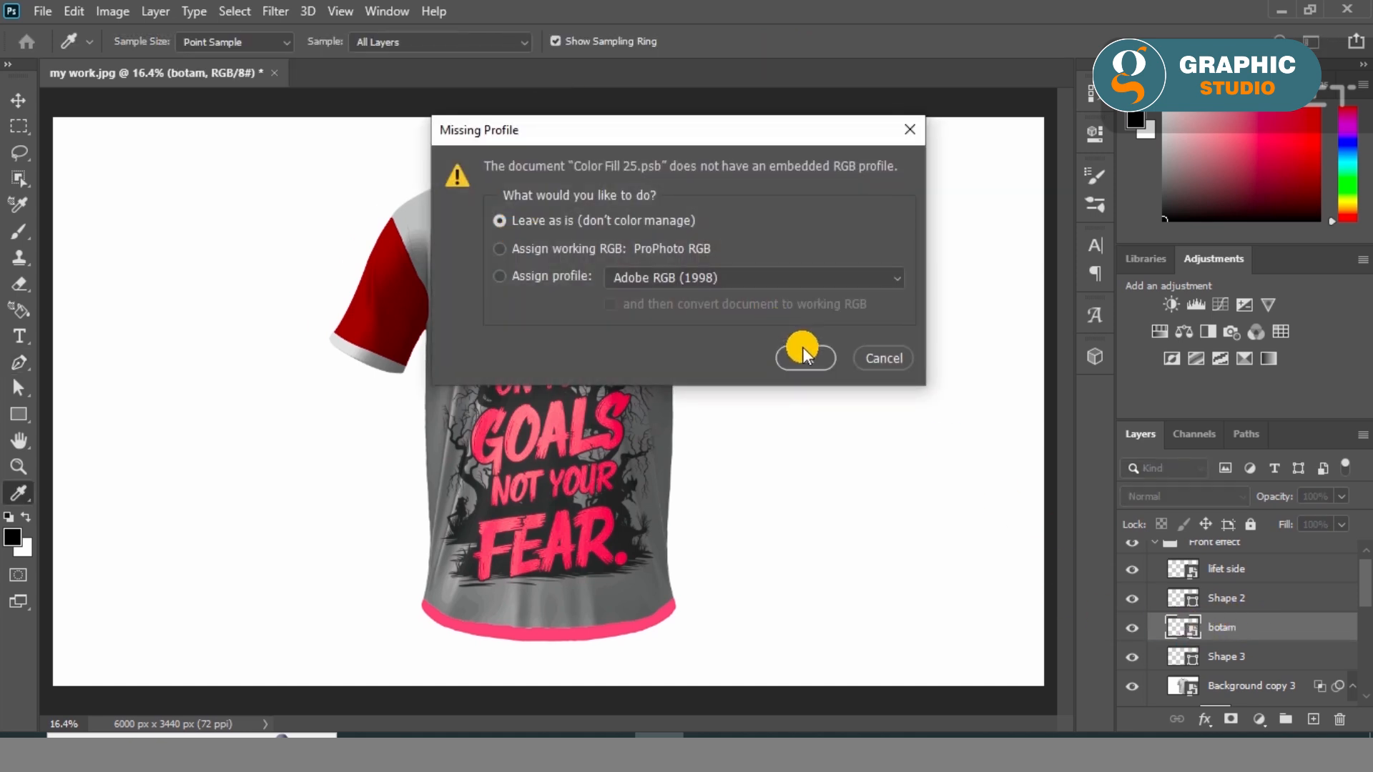
{"action": "left_click", "coordinate": [799, 352]}
Draw a red rectangle about 1586 by 300 px over the whole canvas and clip it to the pink hem fill
{"action": "right_click", "coordinate": [21, 411]}
{"action": "left_click", "coordinate": [136, 408]}
{"action": "left_click_drag", "start_coordinate": [141, 324], "coordinate": [941, 478]}
{"action": "left_click", "coordinate": [829, 264]}
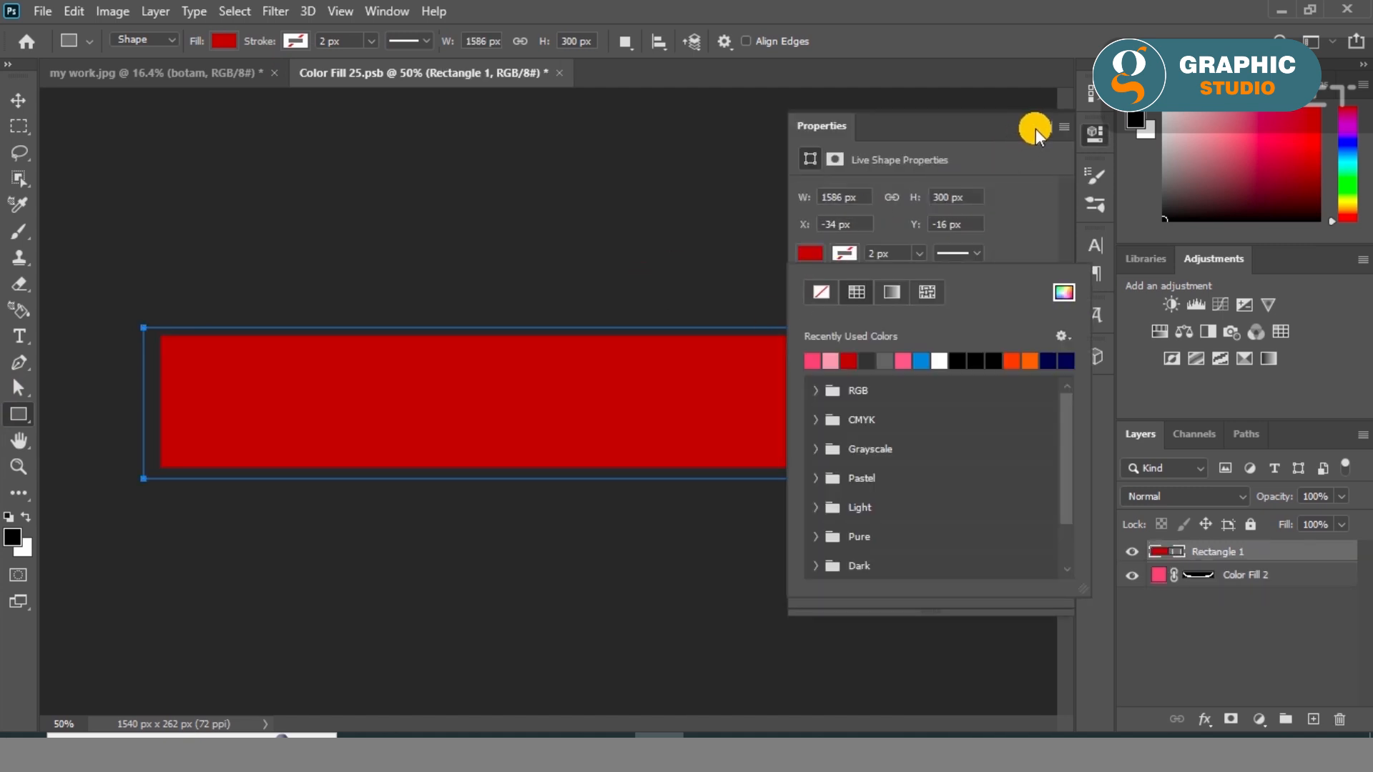
{"action": "left_click", "coordinate": [1037, 127]}
{"action": "left_click", "coordinate": [21, 104]}
{"action": "left_click", "coordinate": [1296, 562], "text": "alt"}
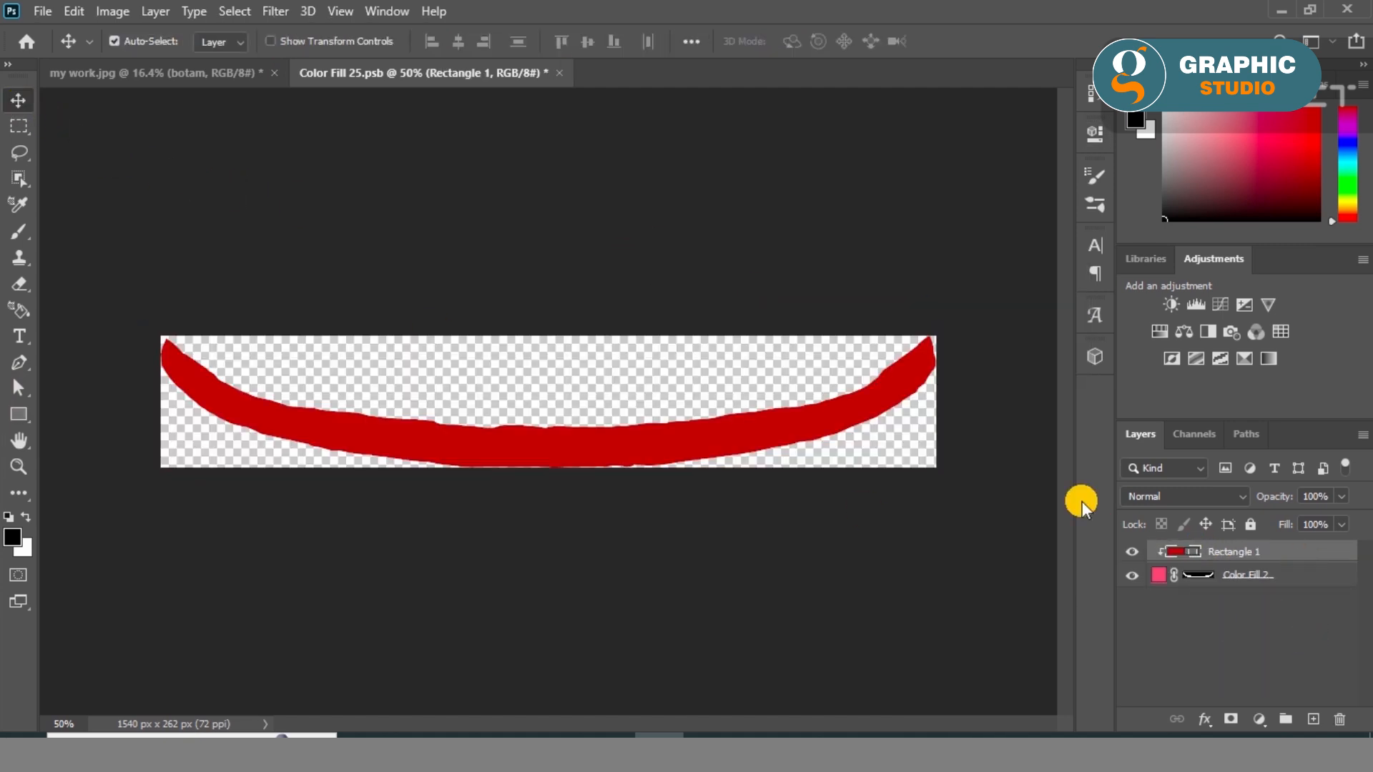
Return to the my work.jpg document with the hem contents saved and set the botam layer's blend mode to Multiply
{"action": "left_click", "coordinate": [208, 73]}
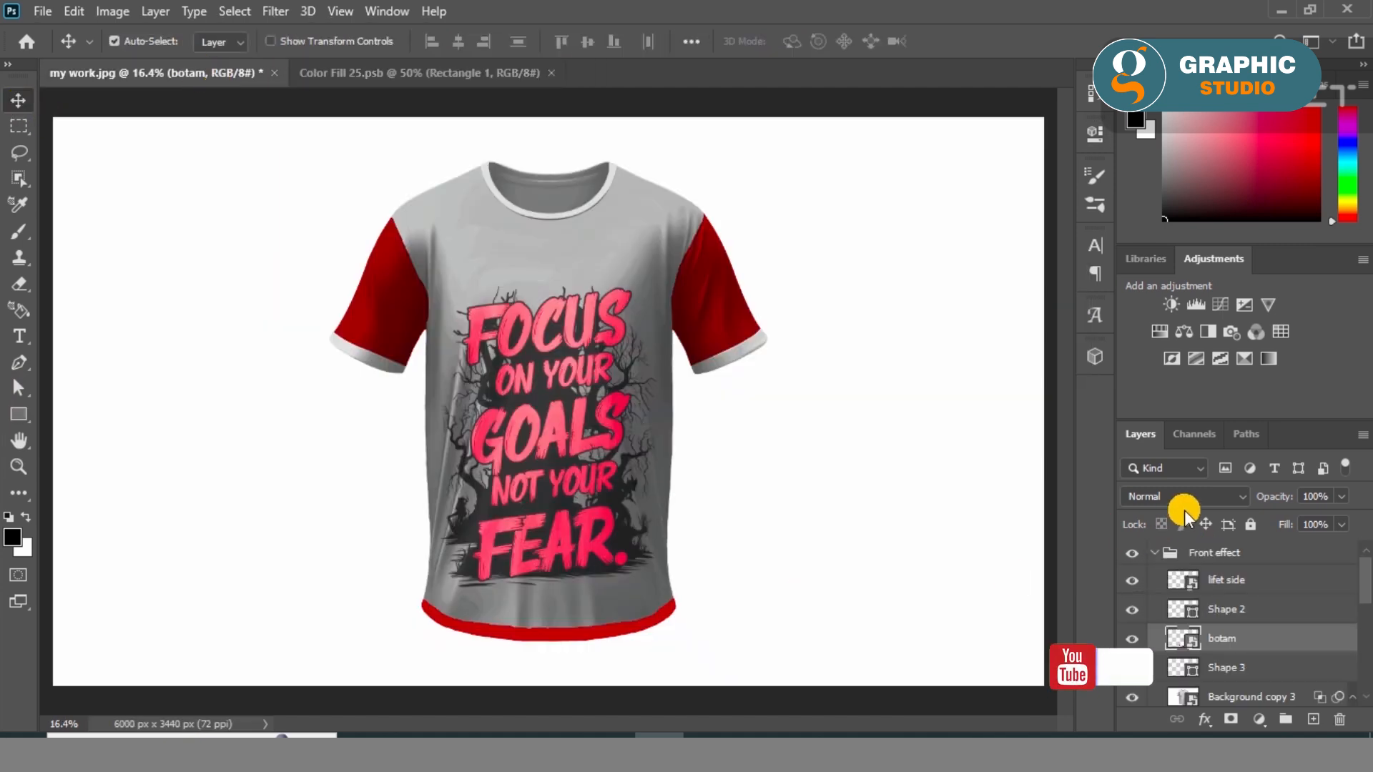
{"action": "left_click", "coordinate": [1183, 496]}
{"action": "left_click", "coordinate": [1160, 307]}
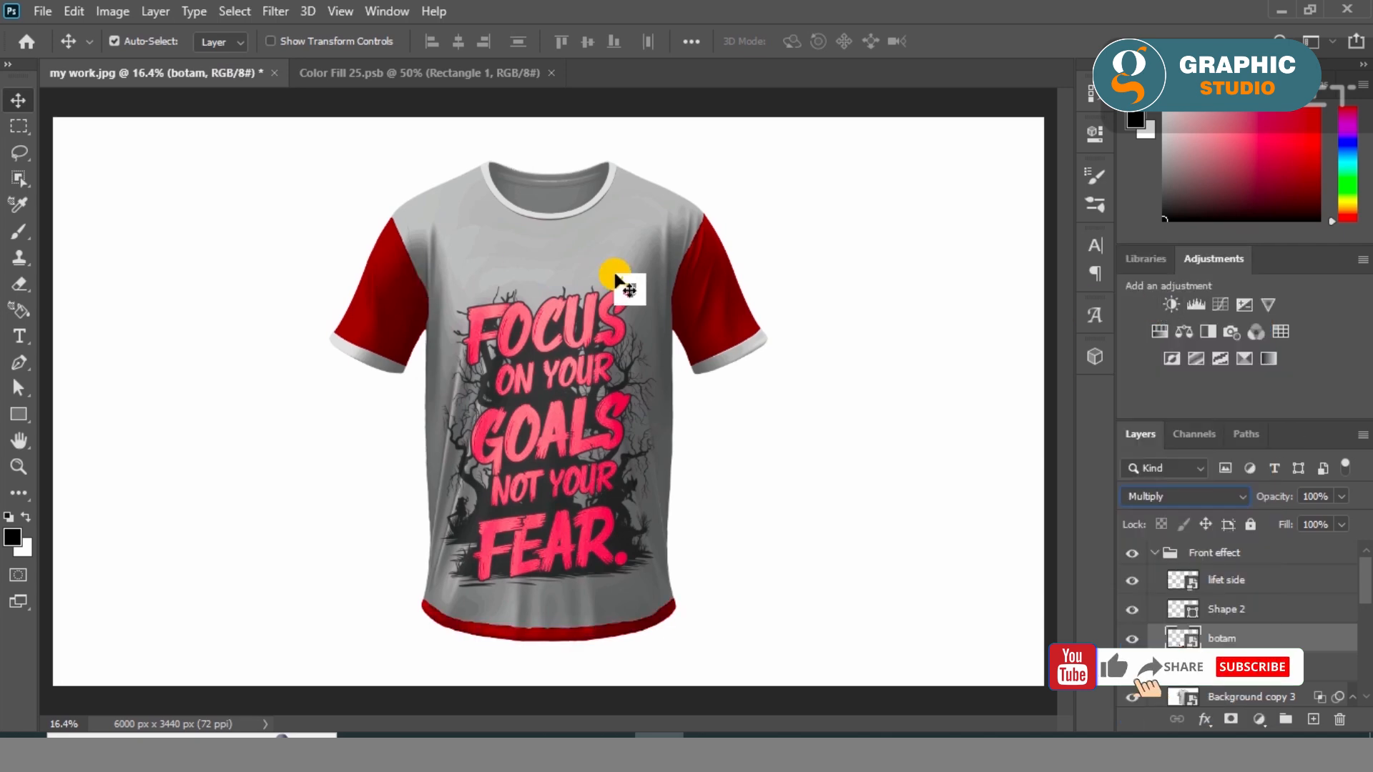
Select the Background copy layer and trace the upper edge of the right-hand sleeve's cuff with the Pen tool
{"action": "left_click", "coordinate": [743, 344]}
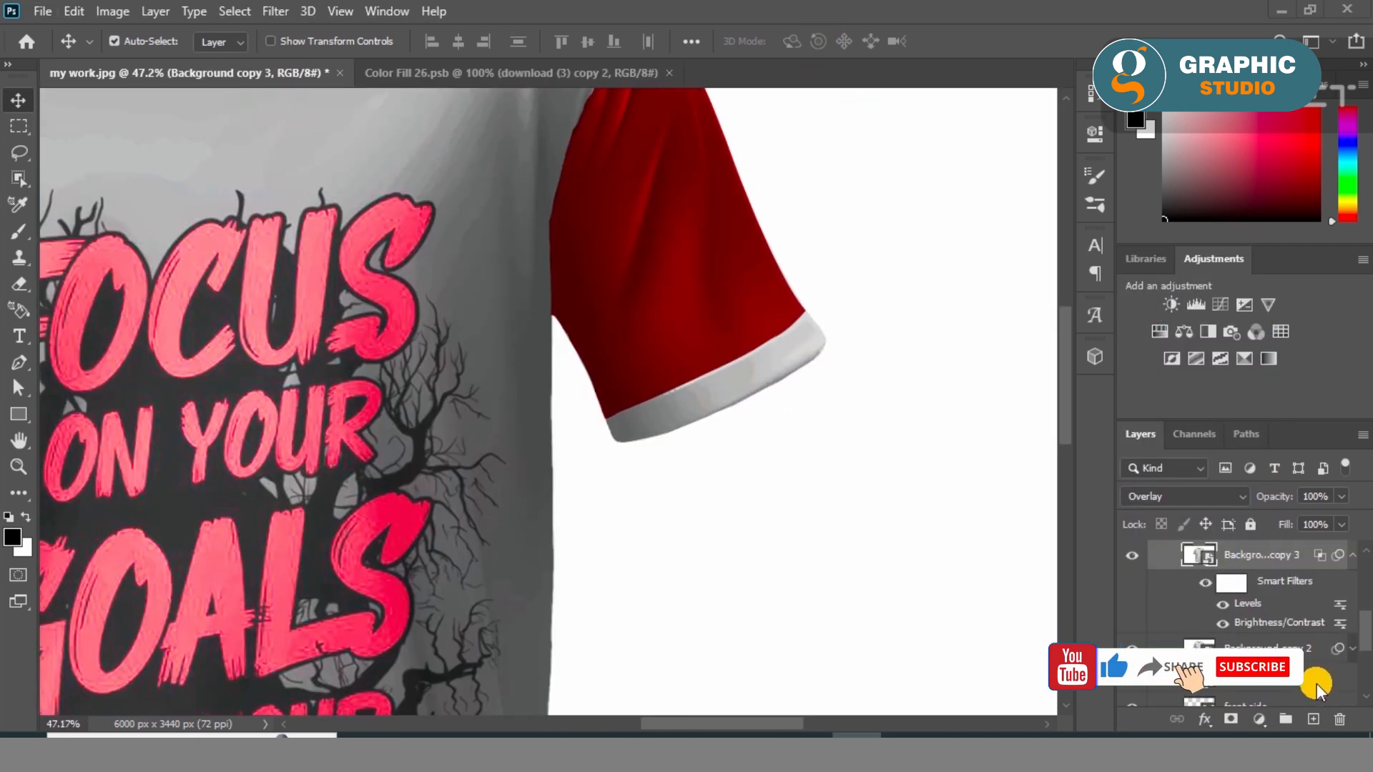
{"action": "left_click", "coordinate": [1227, 664]}
{"action": "scroll", "coordinate": [748, 366], "scroll_direction": "up", "scroll_amount": 10}
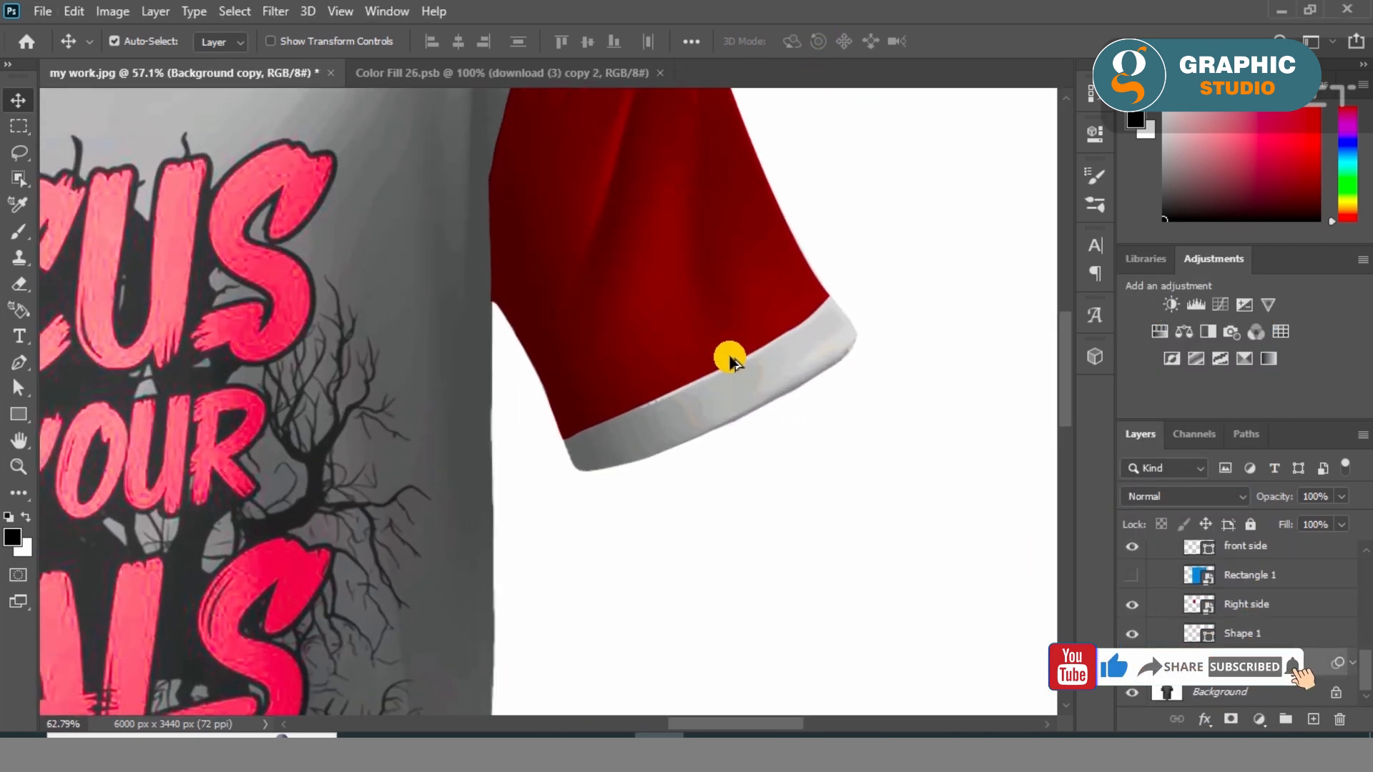
{"action": "right_click", "coordinate": [19, 363]}
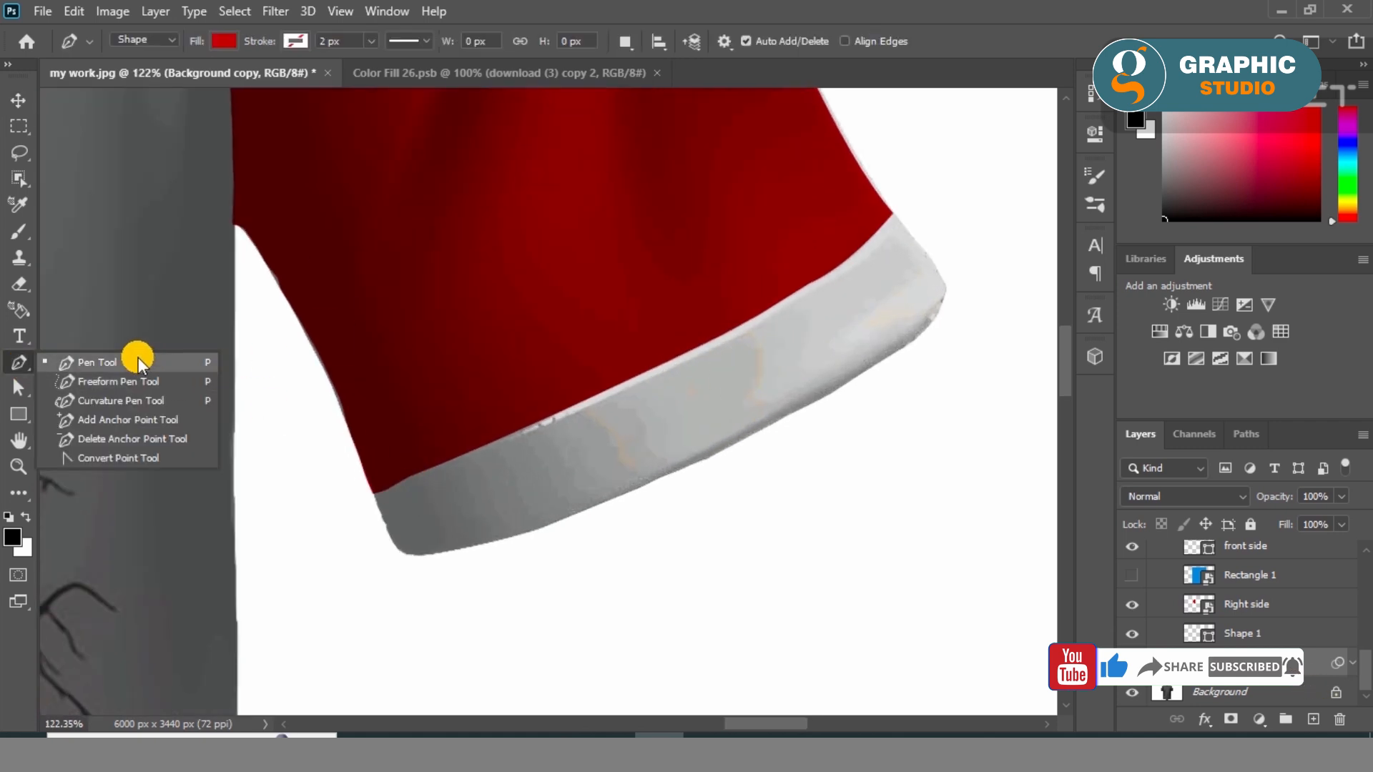
{"action": "left_click", "coordinate": [135, 359]}
{"action": "left_click_drag", "start_coordinate": [372, 494], "coordinate": [547, 423]}
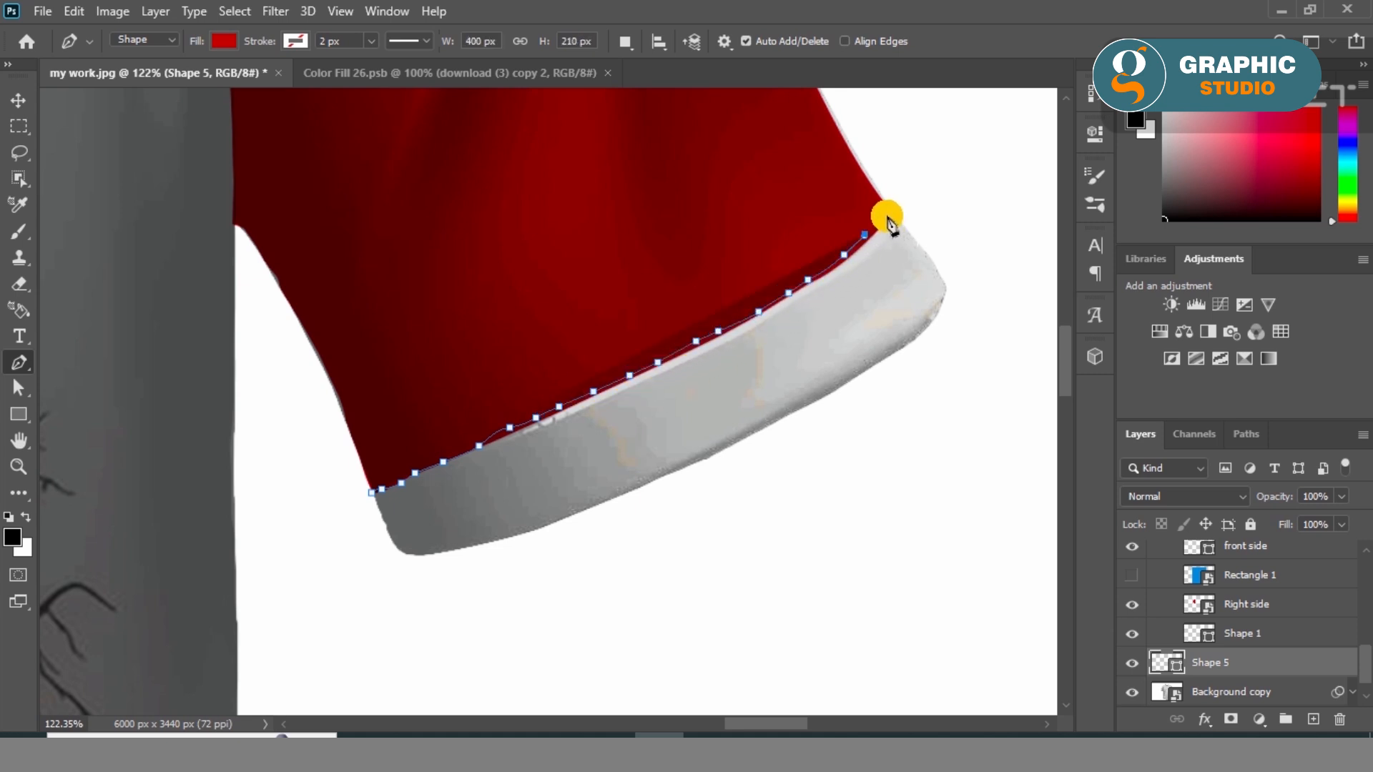
Remove the cuff shape's fill and complete its path around the cuff's end and along the lower edge
{"action": "left_click", "coordinate": [222, 40]}
{"action": "left_click", "coordinate": [107, 85]}
{"action": "left_click", "coordinate": [937, 315]}
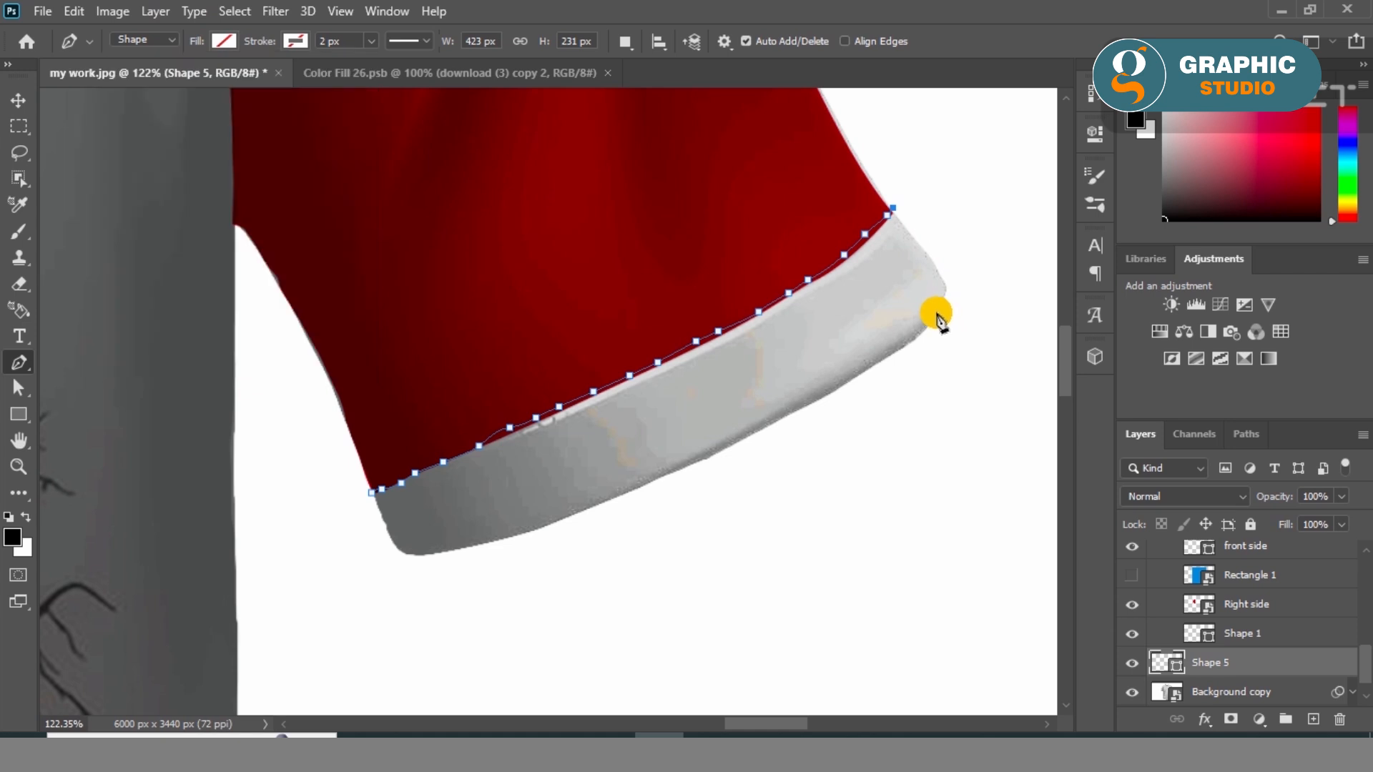
{"action": "left_click", "coordinate": [936, 312]}
{"action": "left_click", "coordinate": [917, 336]}
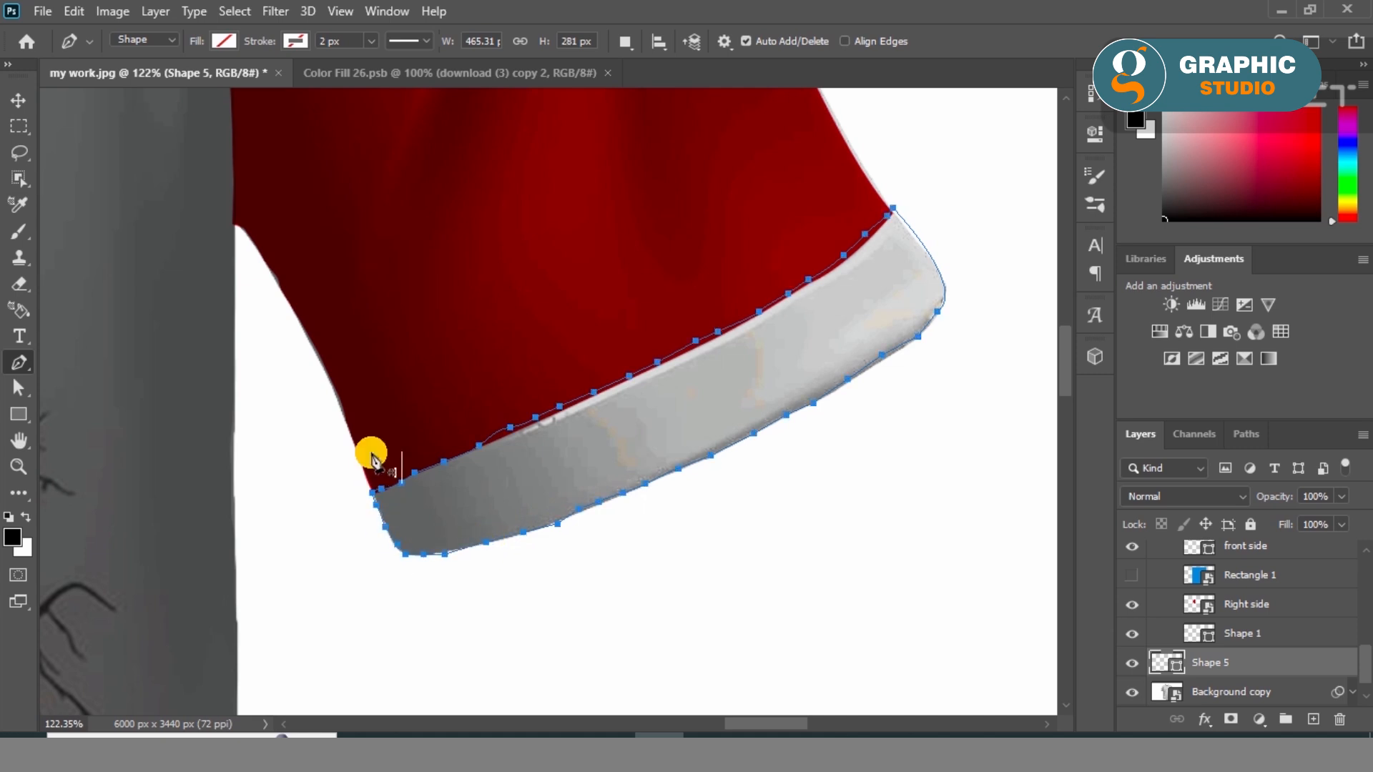
Turn the cuff path into a selection and fill it with a pink Solid Color layer, ff9999
{"action": "key", "text": "ctrl+Return"}
{"action": "key", "text": "v"}
{"action": "left_click", "coordinate": [1259, 719]}
{"action": "left_click", "coordinate": [1252, 370]}
{"action": "left_click", "coordinate": [981, 169]}
{"action": "left_click_drag", "start_coordinate": [981, 169], "coordinate": [1097, 165]}
{"action": "left_click", "coordinate": [959, 110]}
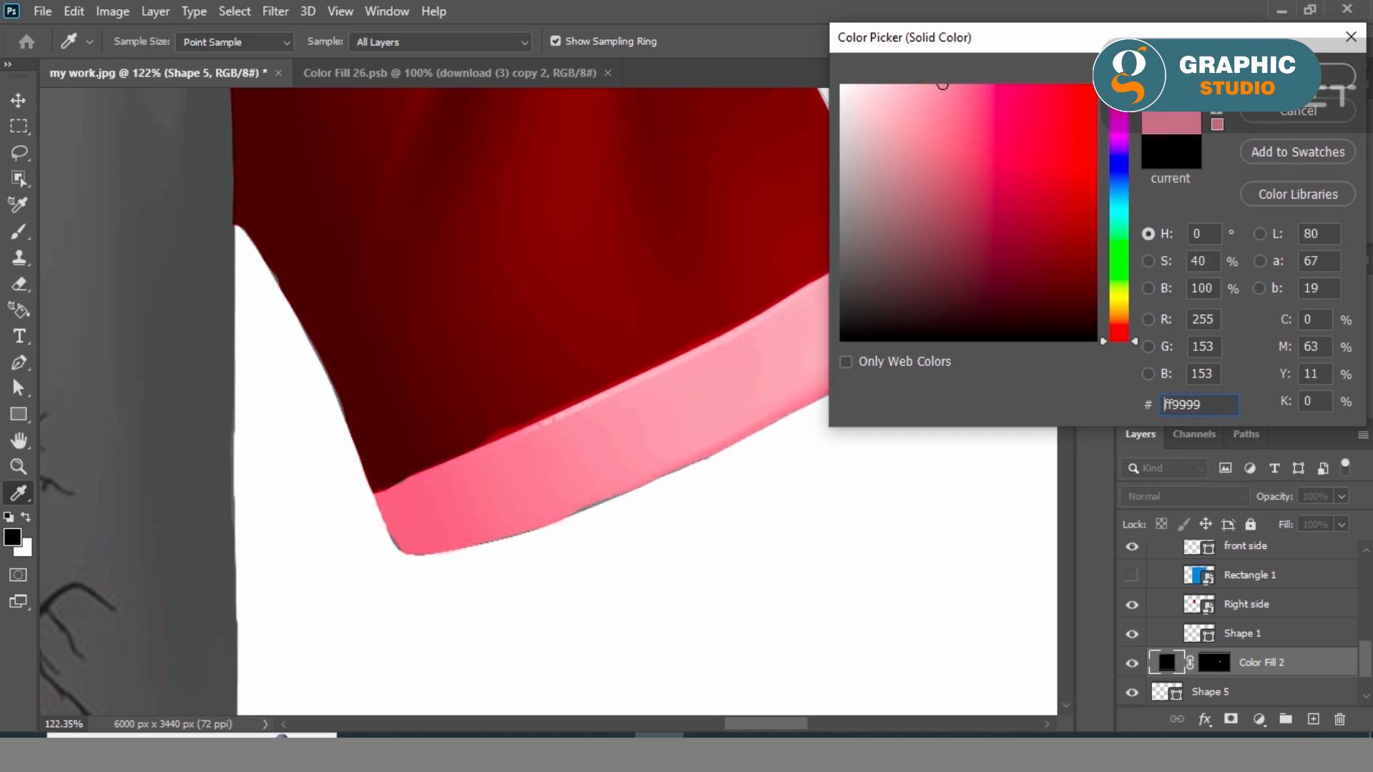
{"action": "left_click", "coordinate": [1298, 80]}
Convert the cuff's Color Fill 2 layer to a smart object, close Color Fill 26.psb, and open the cuff's contents
{"action": "right_click", "coordinate": [1287, 664]}
{"action": "left_click", "coordinate": [1112, 307]}
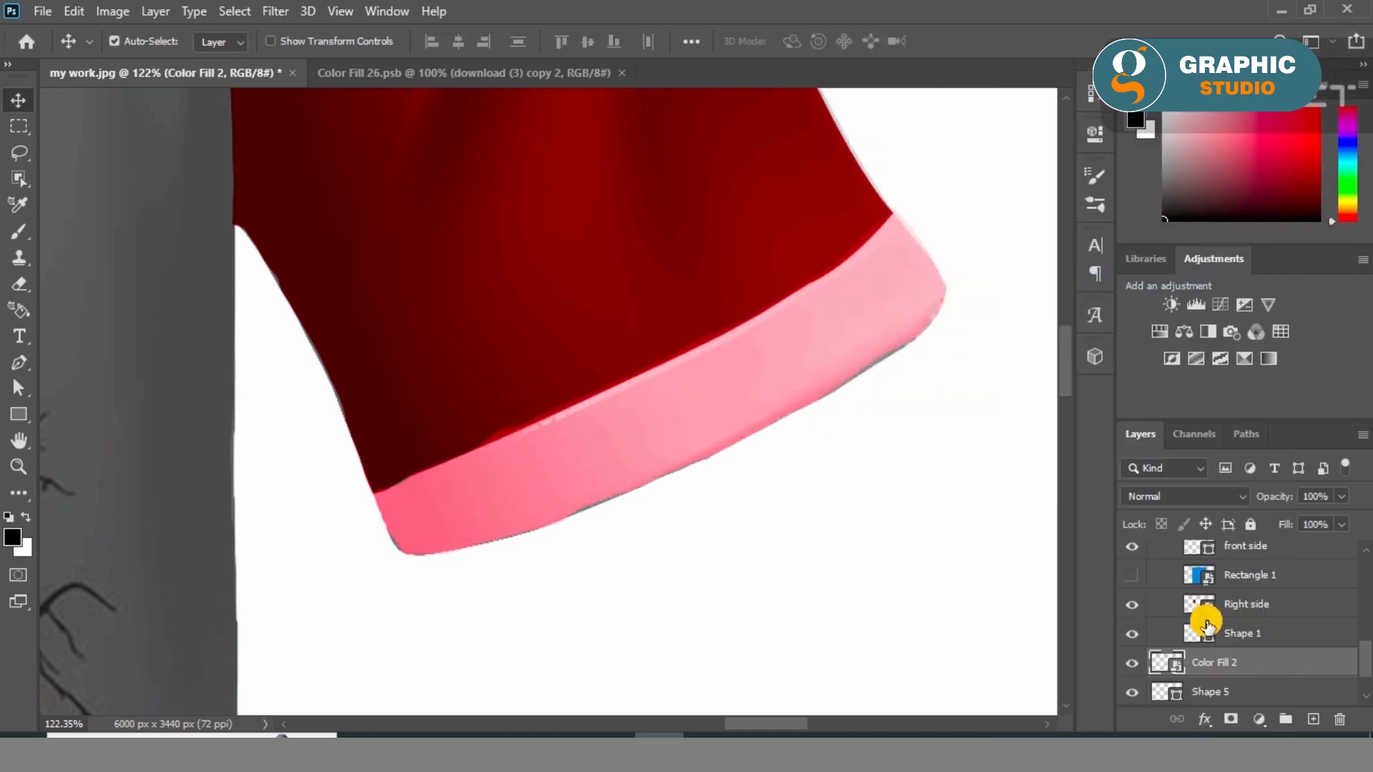
{"action": "left_click", "coordinate": [623, 73]}
{"action": "double_click", "coordinate": [1180, 670]}
{"action": "left_click", "coordinate": [816, 356]}
Place the download (5) image from Downloads as an embedded object in the cuff contents
{"action": "left_click", "coordinate": [39, 11]}
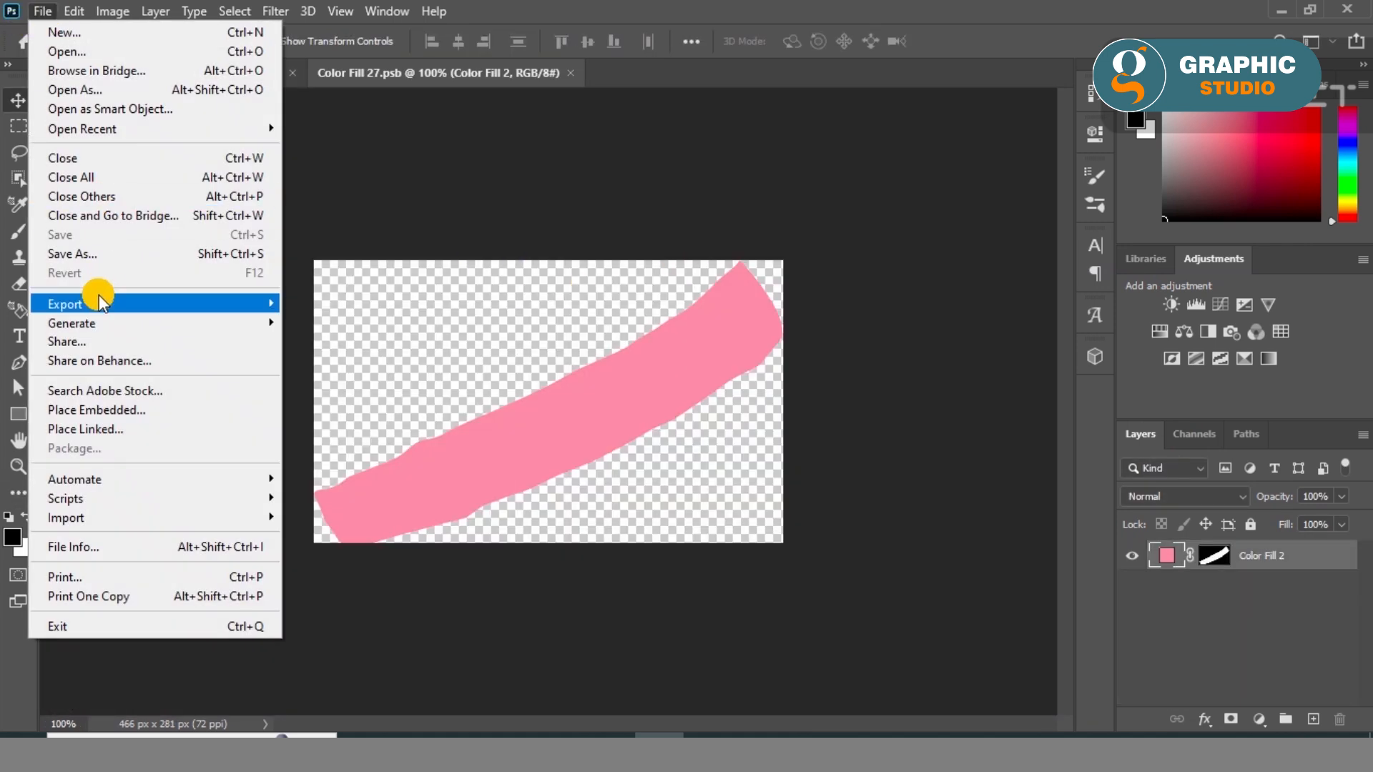
{"action": "left_click", "coordinate": [100, 410]}
{"action": "left_click", "coordinate": [357, 326]}
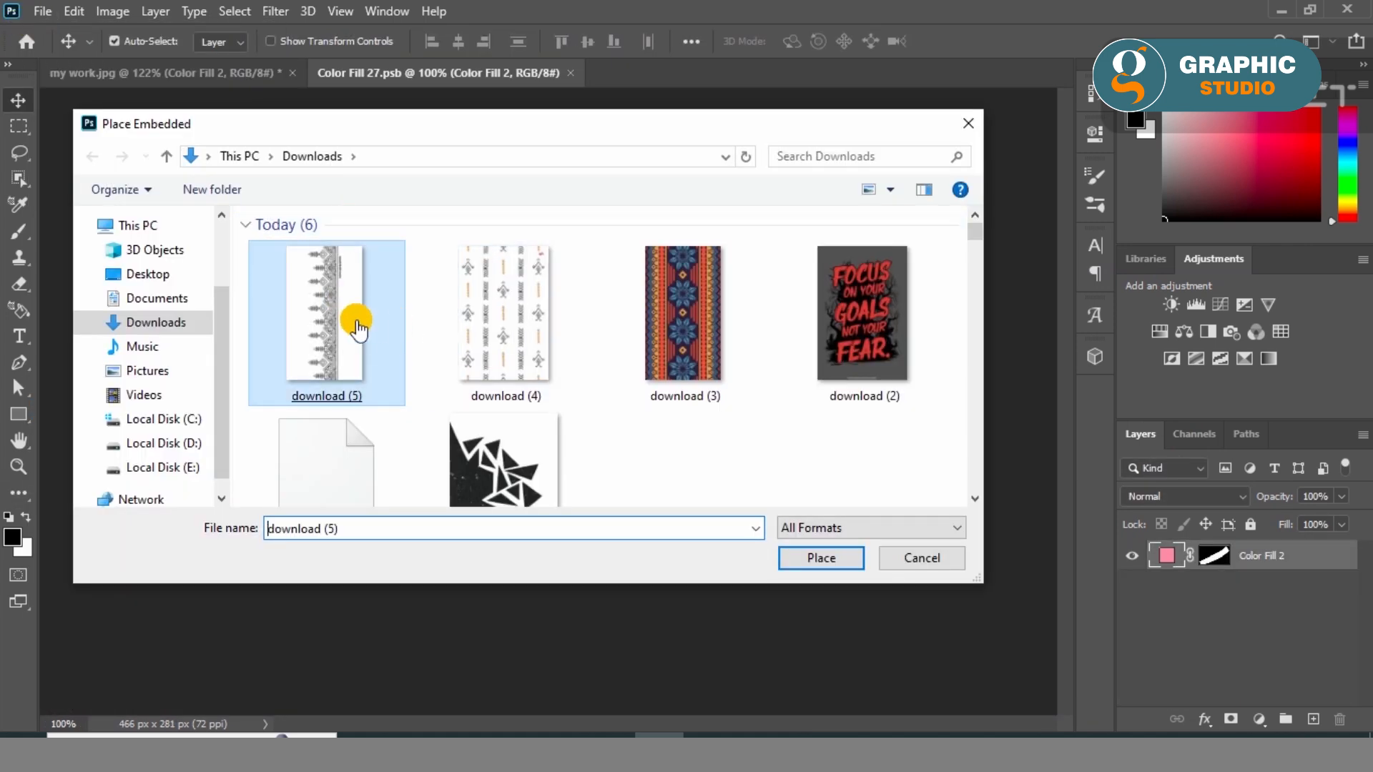
{"action": "left_click", "coordinate": [821, 558]}
Rotate the placed border pattern about 64.8° to follow the cuff, stretch it lengthwise to about 44%, and apply the transform
{"action": "left_click_drag", "start_coordinate": [638, 294], "coordinate": [835, 422]}
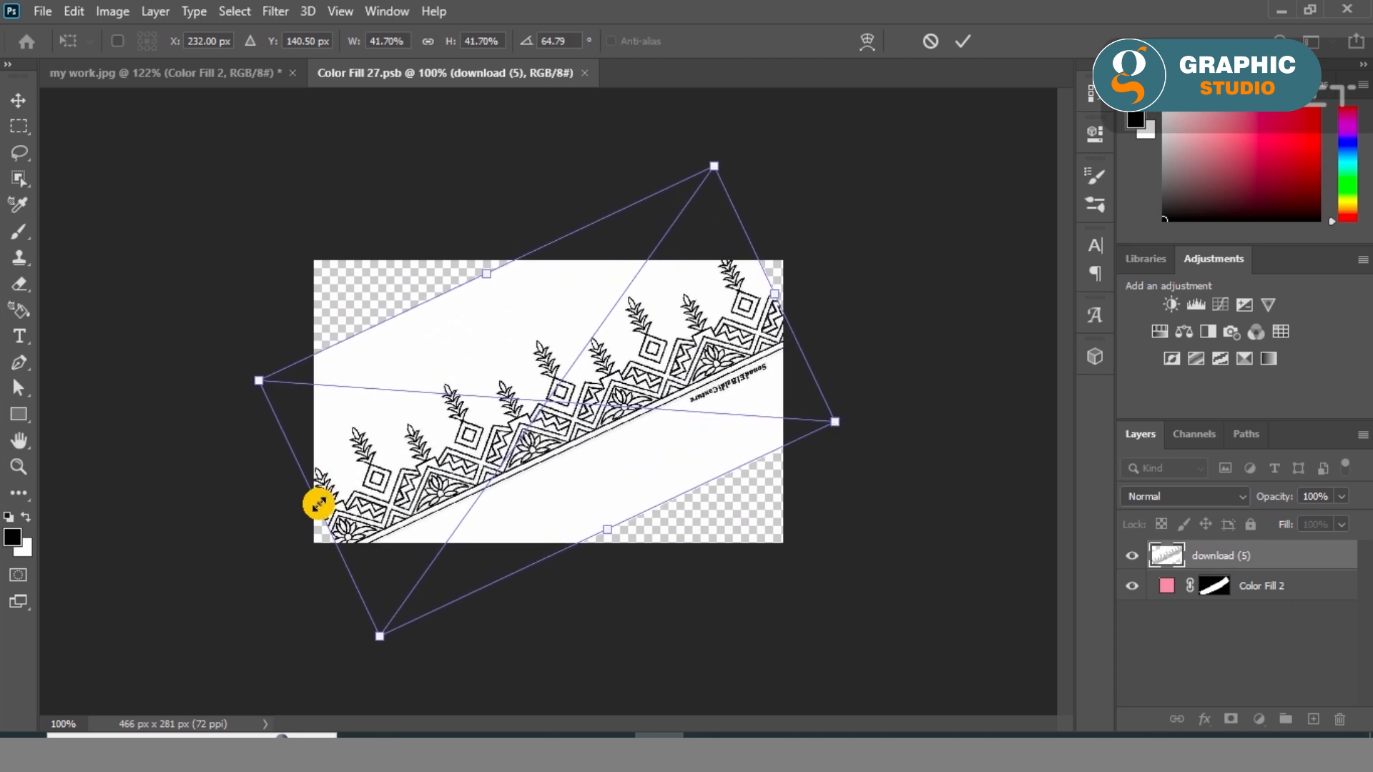
{"action": "left_click_drag", "start_coordinate": [319, 507], "coordinate": [299, 519]}
{"action": "left_click_drag", "start_coordinate": [775, 294], "coordinate": [782, 293]}
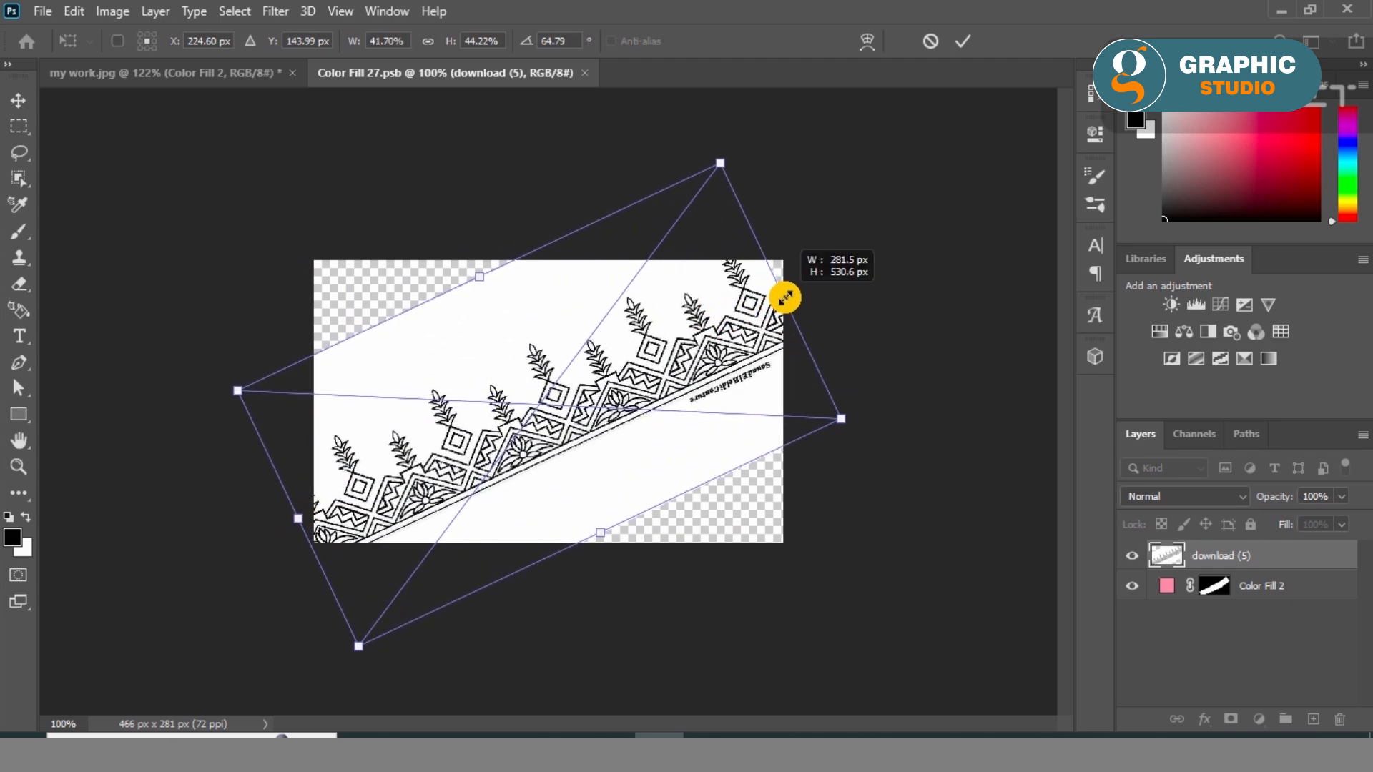
{"action": "left_click", "coordinate": [965, 48]}
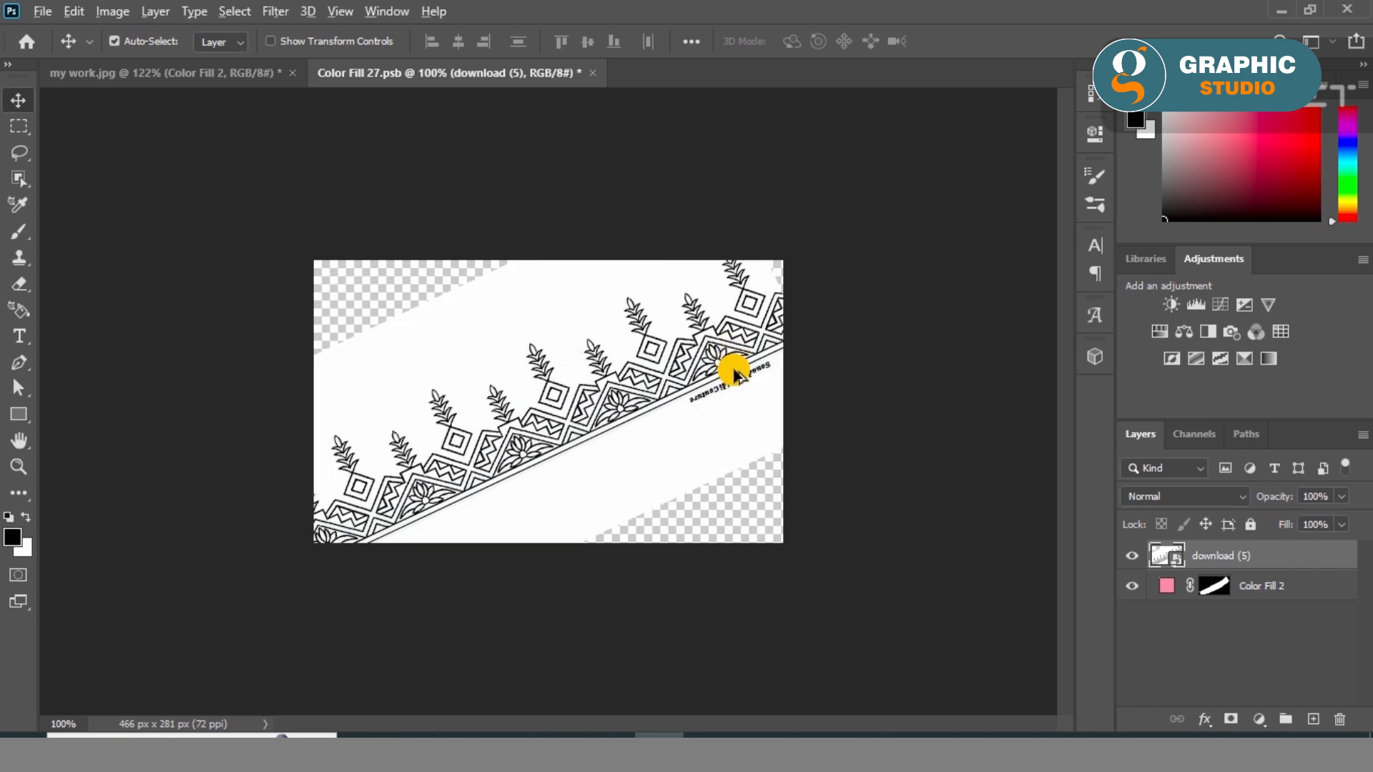
Draw a Lasso selection around the lettering beneath the border pattern
{"action": "scroll", "coordinate": [736, 368], "scroll_direction": "up", "scroll_amount": 4}
{"action": "scroll", "coordinate": [765, 419], "scroll_direction": "up", "scroll_amount": 2}
{"action": "left_click", "coordinate": [20, 153]}
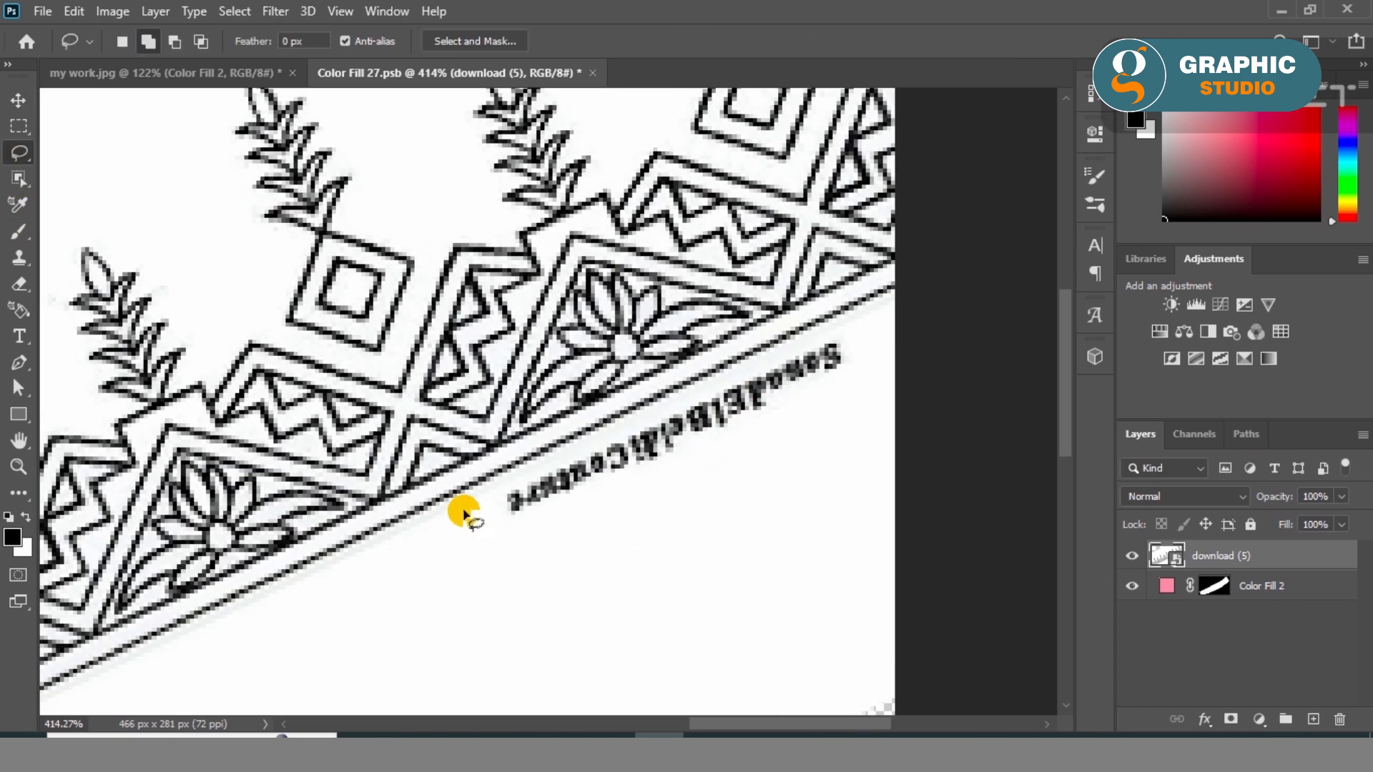
{"action": "left_click_drag", "start_coordinate": [681, 406], "coordinate": [839, 342]}
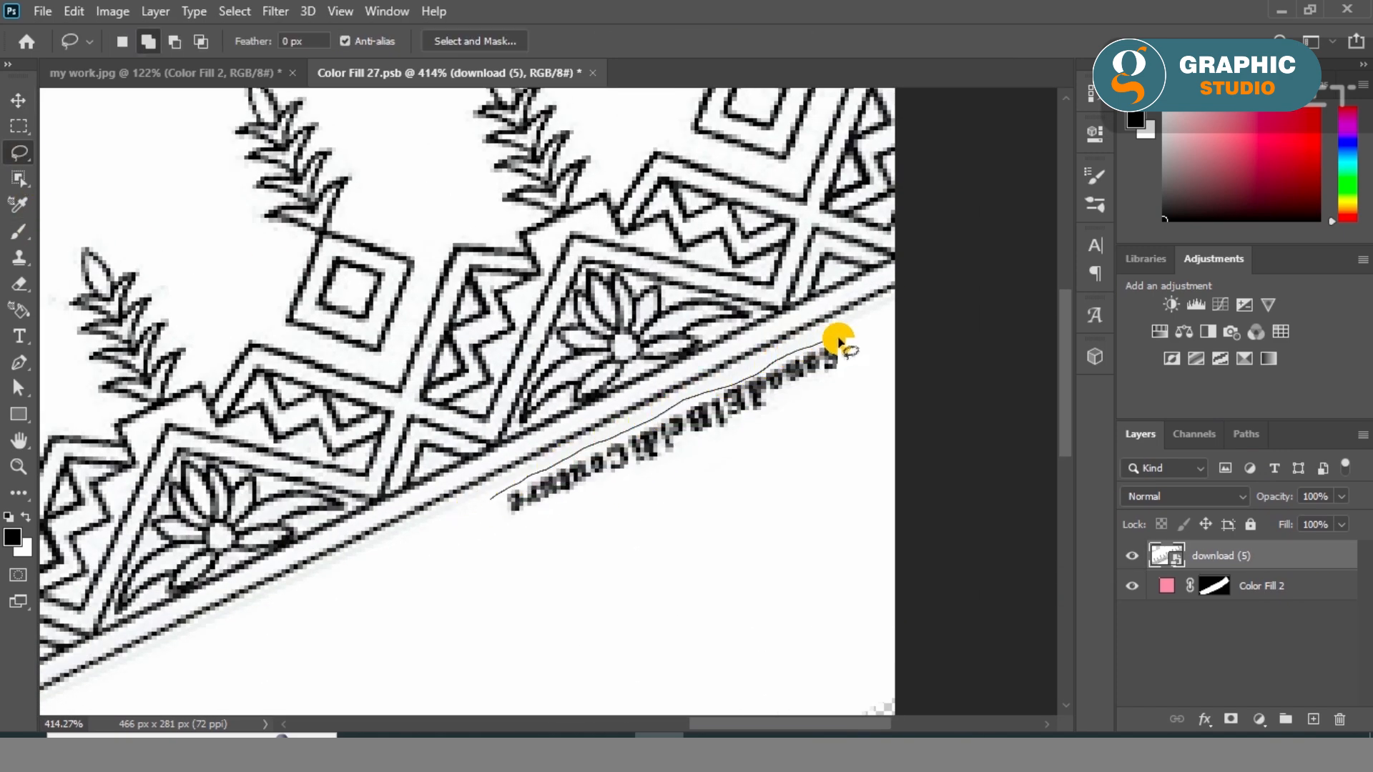
Start erasing with the Eraser tool and rasterize the download (5) smart object
{"action": "key", "text": "e"}
{"action": "left_click", "coordinate": [512, 460]}
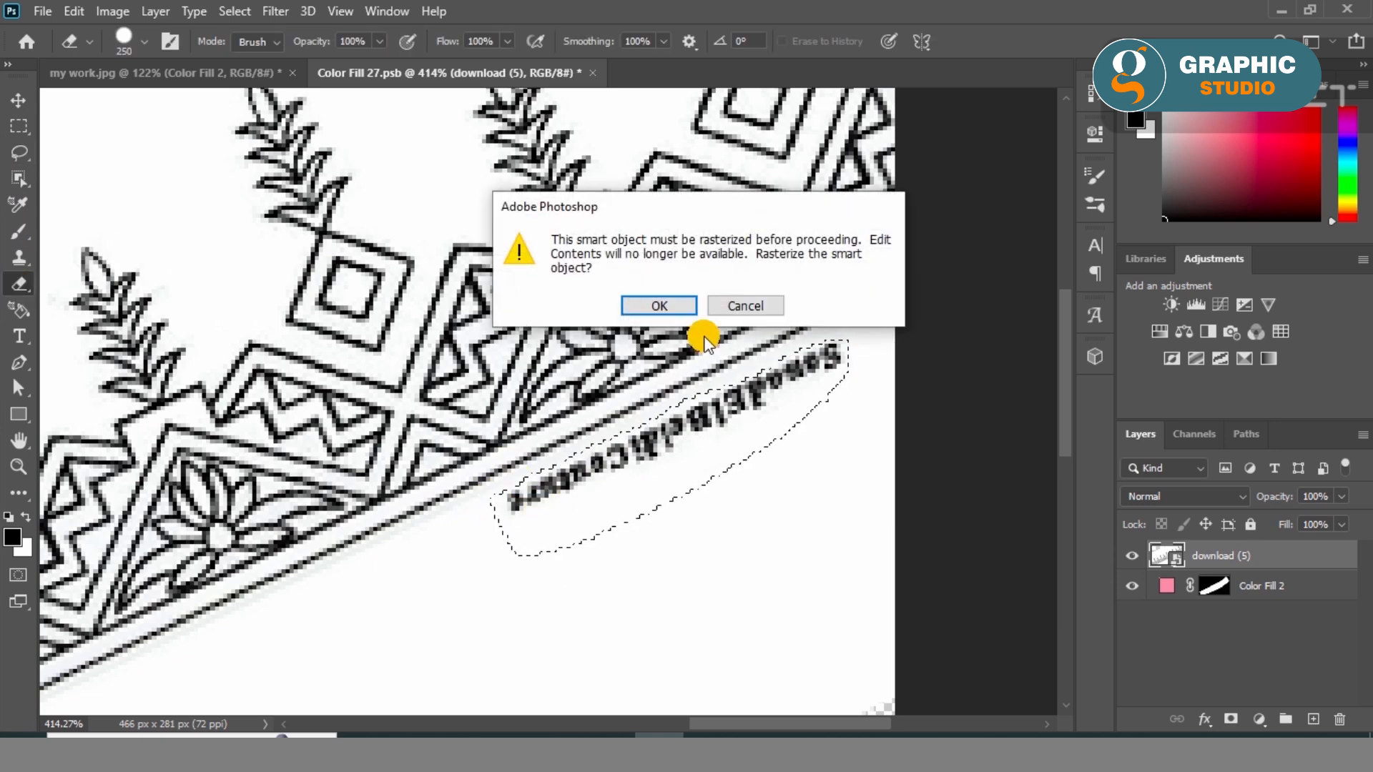
{"action": "left_click", "coordinate": [697, 330]}
Try erasing the lettering inside the selection, and undo the eraser stroke
{"action": "left_click", "coordinate": [668, 460]}
{"action": "key", "text": "ctrl+z"}
{"action": "key", "text": "ctrl+shift+z"}
{"action": "key", "text": "ctrl+z"}
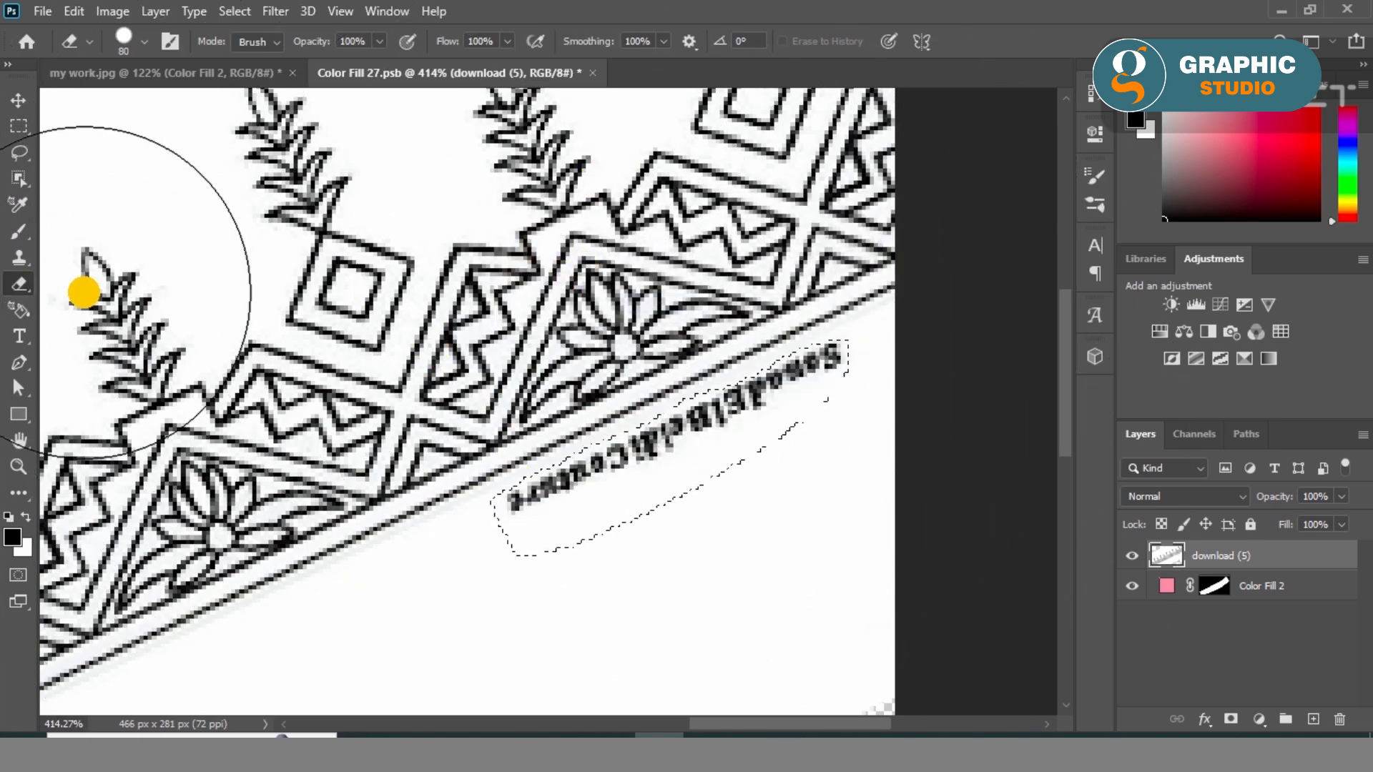
Paint white over the lettering inside the selection beneath the border pattern, and remove the selection
{"action": "left_click", "coordinate": [19, 231]}
{"action": "key", "text": "x"}
{"action": "mouse_move", "coordinate": [500, 508]}
{"action": "left_mouse_down"}
{"action": "mouse_move", "coordinate": [887, 317]}
{"action": "mouse_move", "coordinate": [490, 466]}
{"action": "mouse_move", "coordinate": [723, 401]}
{"action": "mouse_move", "coordinate": [530, 472]}
{"action": "left_mouse_up"}
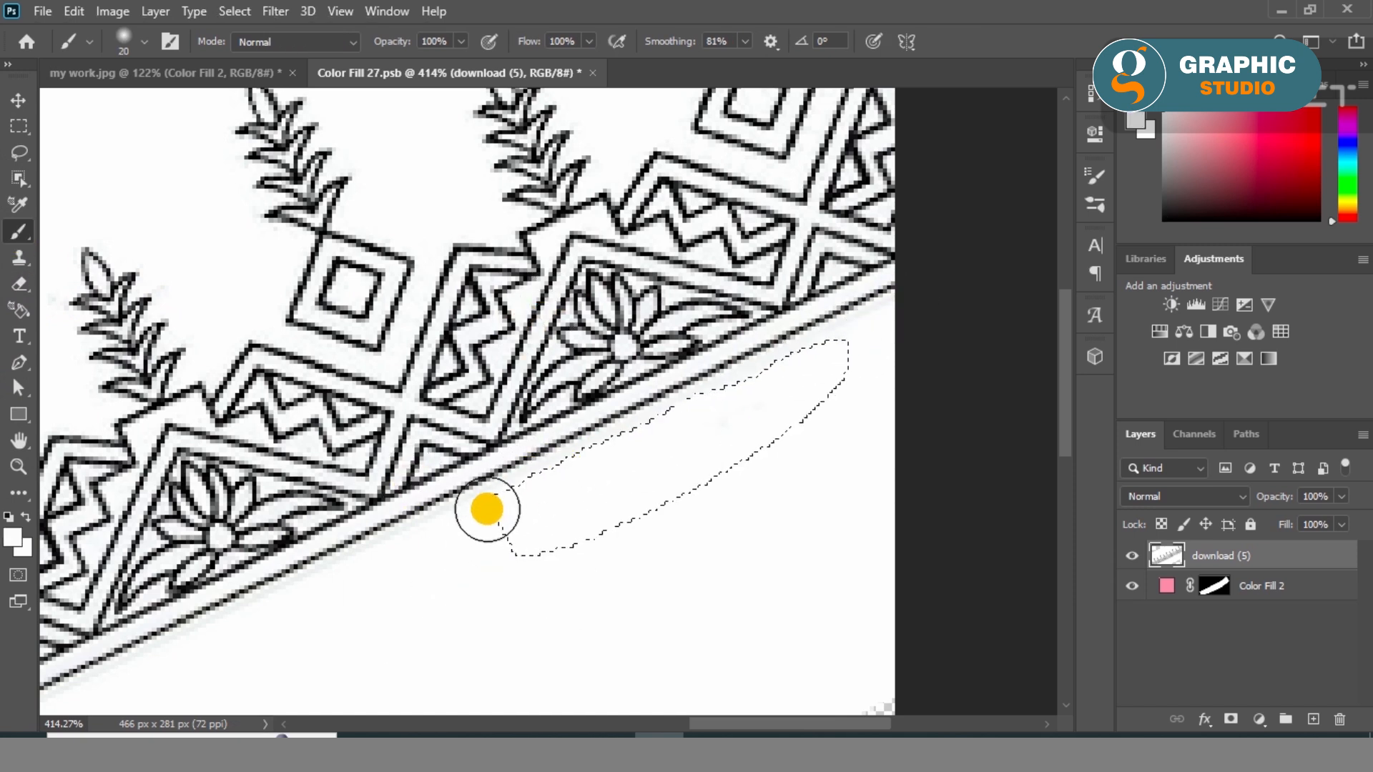
{"action": "left_click", "coordinate": [19, 100]}
{"action": "key", "text": "ctrl+d"}
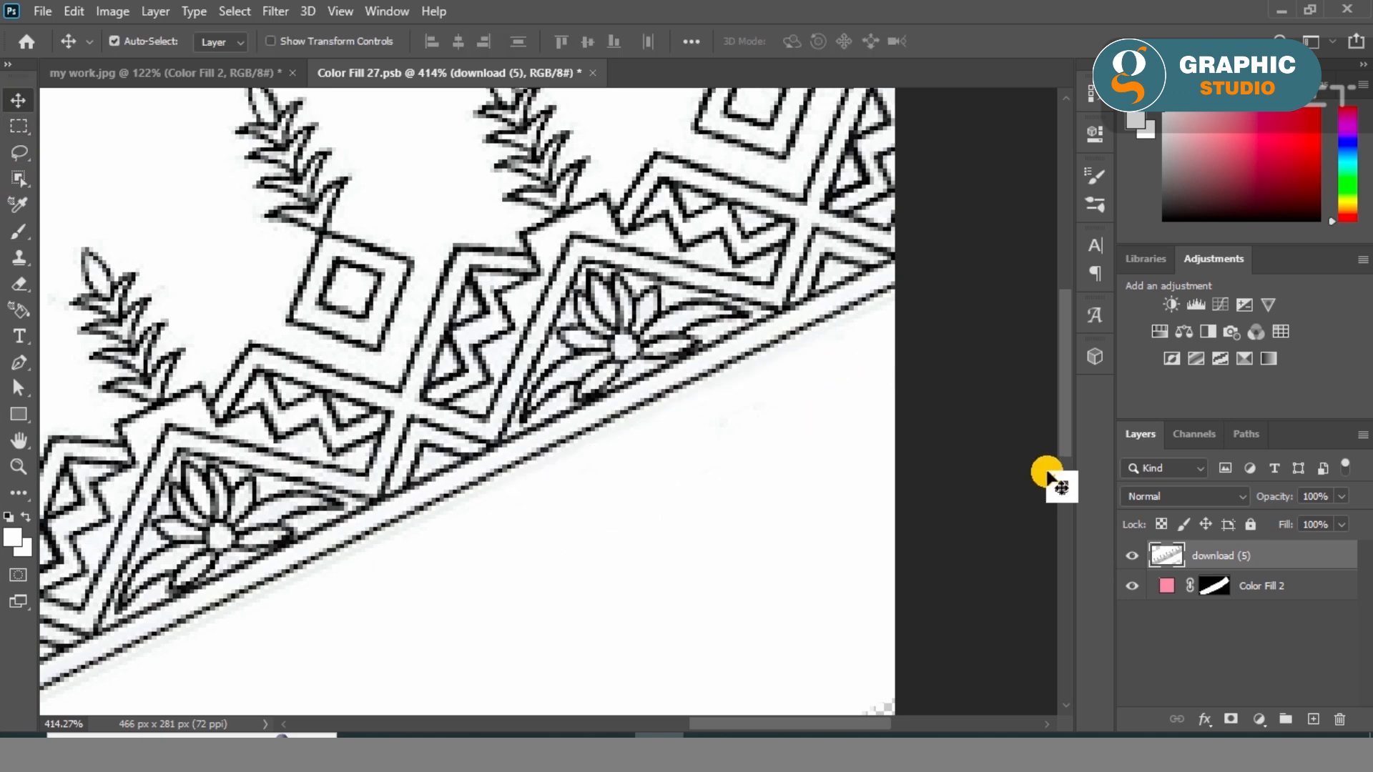
Clip the download (5) border pattern to the Color Fill 2 layer and shift it down over the cuff
{"action": "left_click", "coordinate": [1290, 571], "text": "alt"}
{"action": "scroll", "coordinate": [828, 453], "scroll_direction": "down", "scroll_amount": 3}
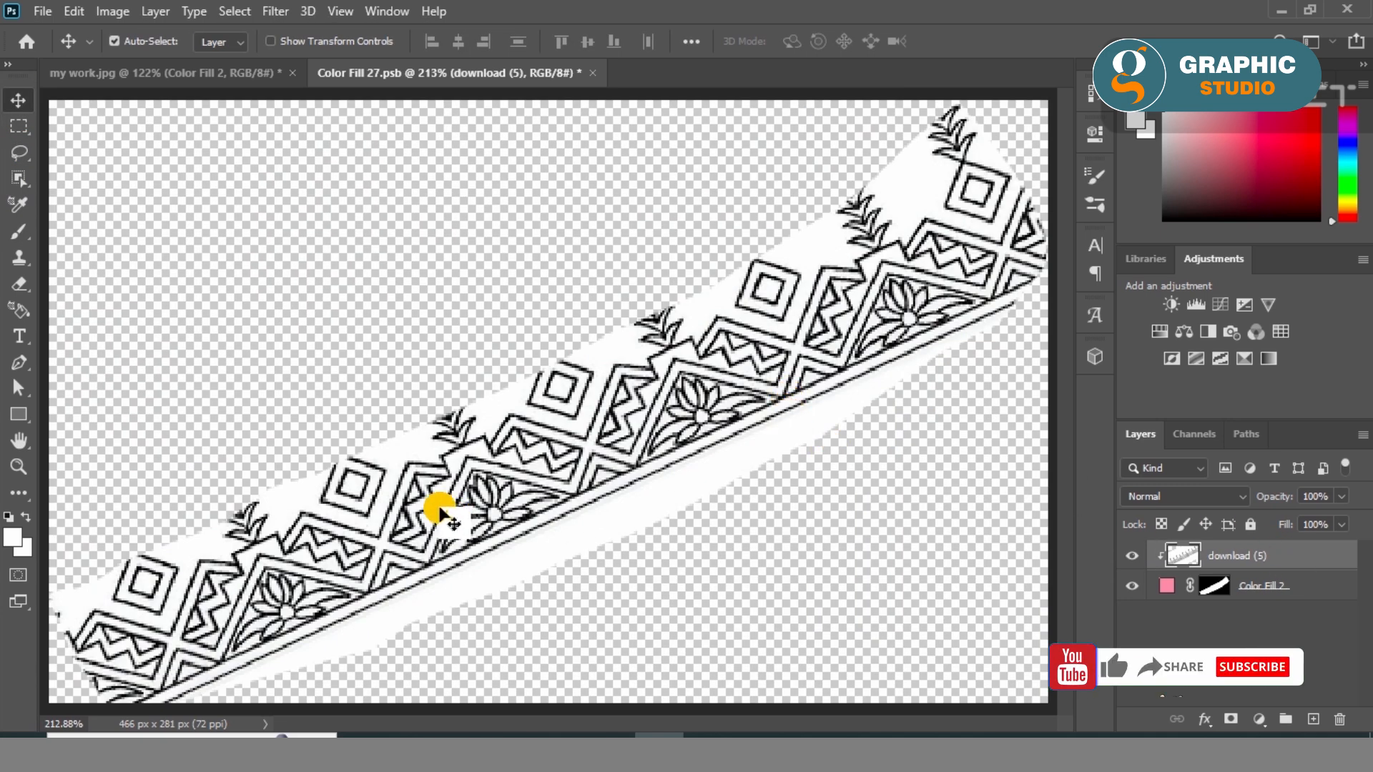
{"action": "scroll", "coordinate": [315, 583], "scroll_direction": "down", "scroll_amount": 2}
{"action": "left_click_drag", "start_coordinate": [452, 509], "coordinate": [467, 545]}
Scale and reposition the border pattern so its motifs fill the cuff along the lower edge, and apply the transform
{"action": "scroll", "coordinate": [297, 481], "scroll_direction": "down", "scroll_amount": 2}
{"action": "key", "text": "ctrl+t"}
{"action": "mouse_move", "coordinate": [875, 157]}
{"action": "left_mouse_down"}
{"action": "mouse_move", "coordinate": [849, 193]}
{"action": "mouse_move", "coordinate": [870, 178]}
{"action": "left_mouse_up"}
{"action": "mouse_move", "coordinate": [226, 680]}
{"action": "left_mouse_down"}
{"action": "mouse_move", "coordinate": [254, 656]}
{"action": "mouse_move", "coordinate": [230, 668]}
{"action": "left_mouse_up"}
{"action": "left_click_drag", "start_coordinate": [429, 491], "coordinate": [441, 527]}
{"action": "left_click_drag", "start_coordinate": [867, 205], "coordinate": [891, 191]}
{"action": "left_click_drag", "start_coordinate": [702, 397], "coordinate": [701, 388]}
{"action": "key", "text": "Return"}
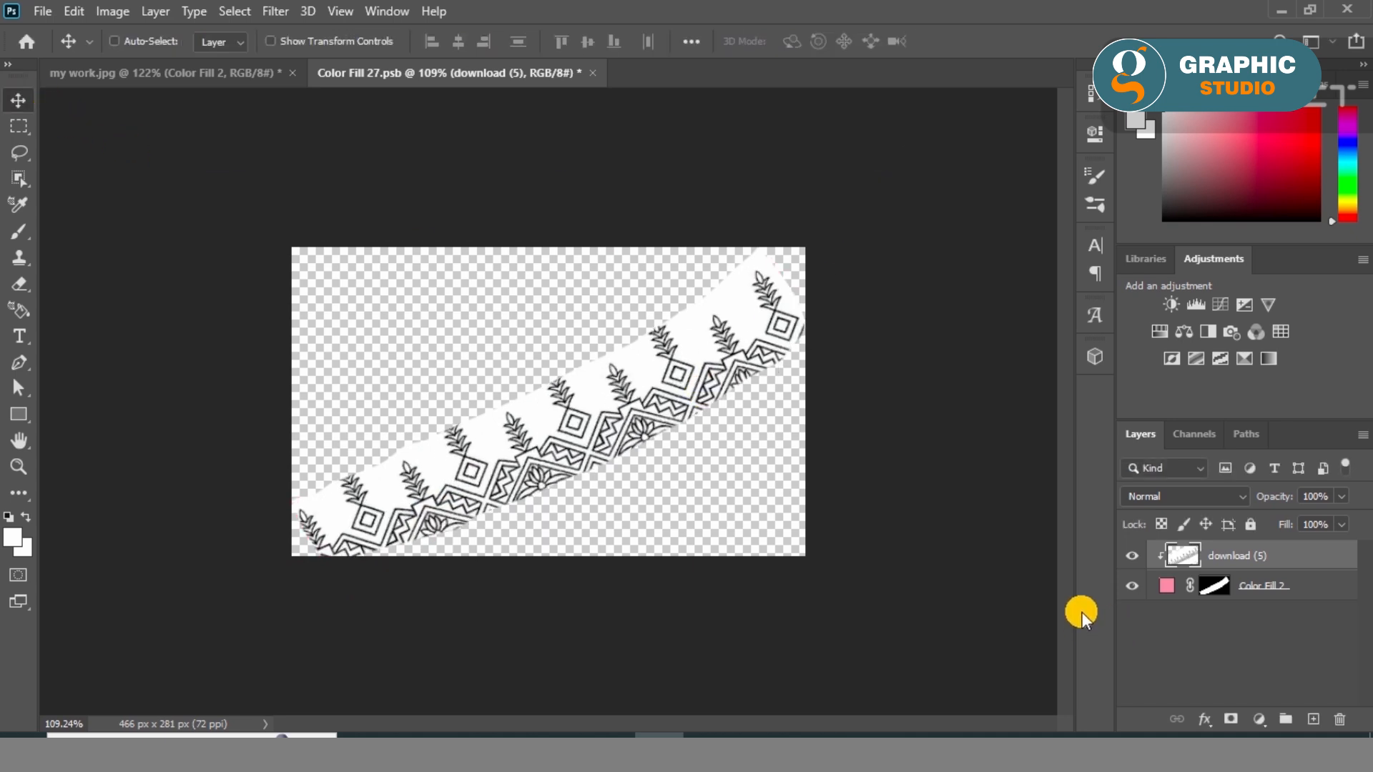
Save the cuff pattern and set the Color Fill 2 layer in my work.jpg to Multiply at 78% opacity
{"action": "left_click", "coordinate": [223, 71]}
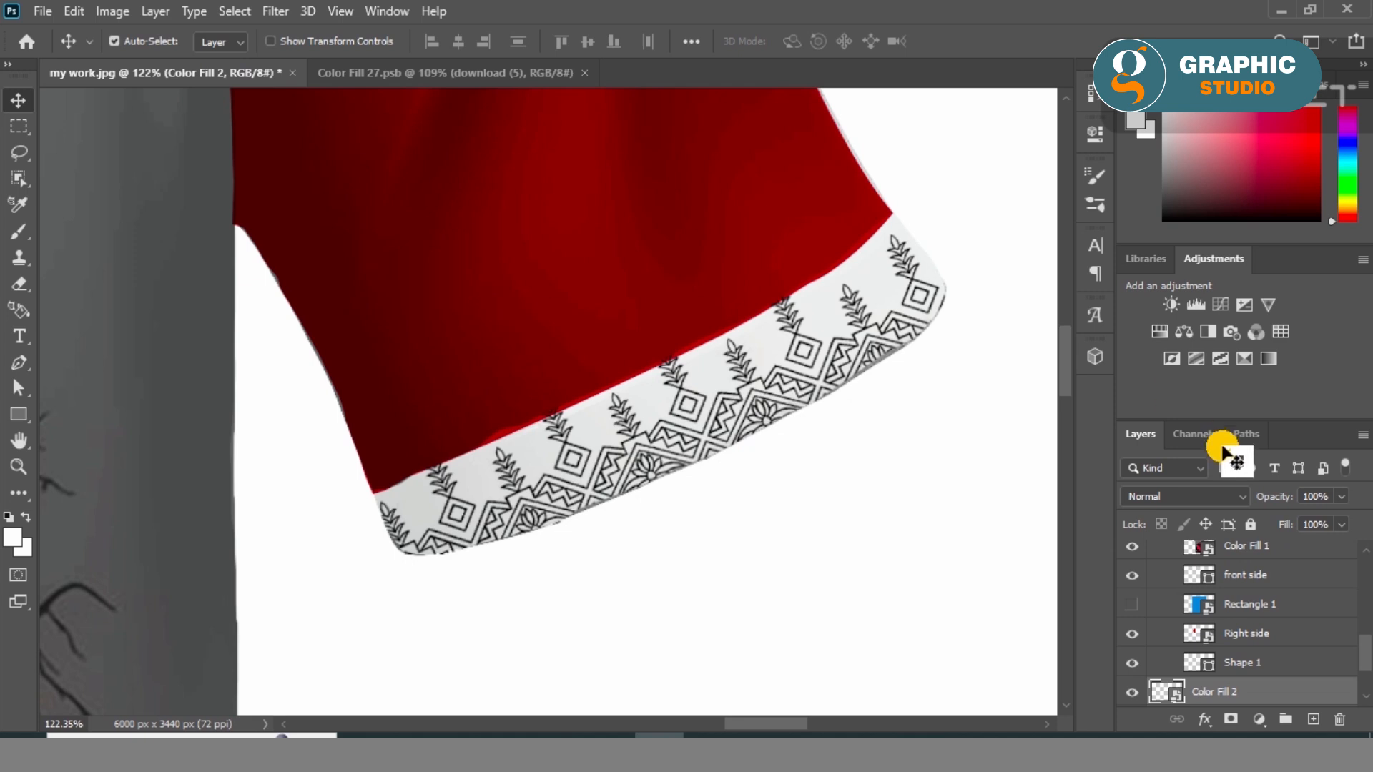
{"action": "left_click", "coordinate": [1208, 496]}
{"action": "left_click", "coordinate": [1177, 308]}
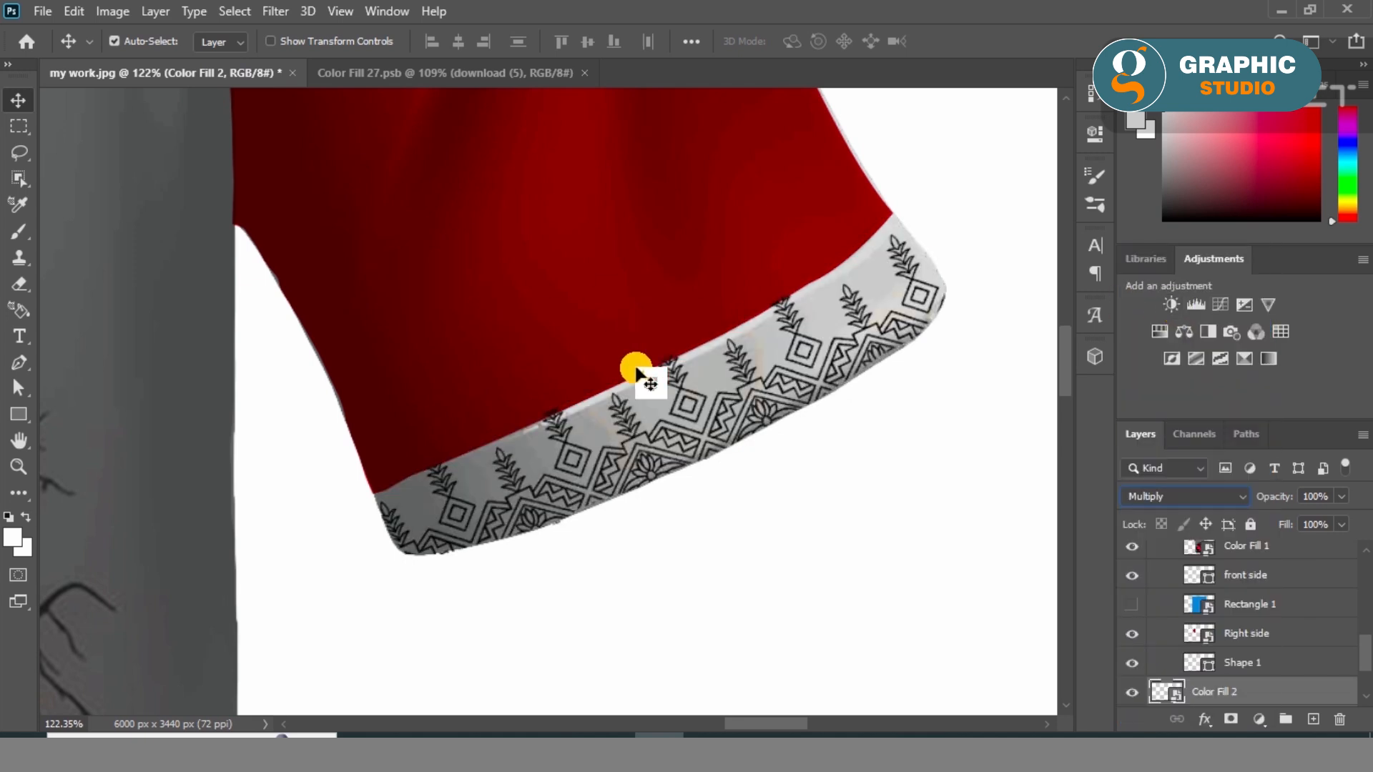
{"action": "left_click", "coordinate": [1341, 497]}
{"action": "left_click", "coordinate": [1331, 517]}
{"action": "left_click", "coordinate": [1322, 517]}
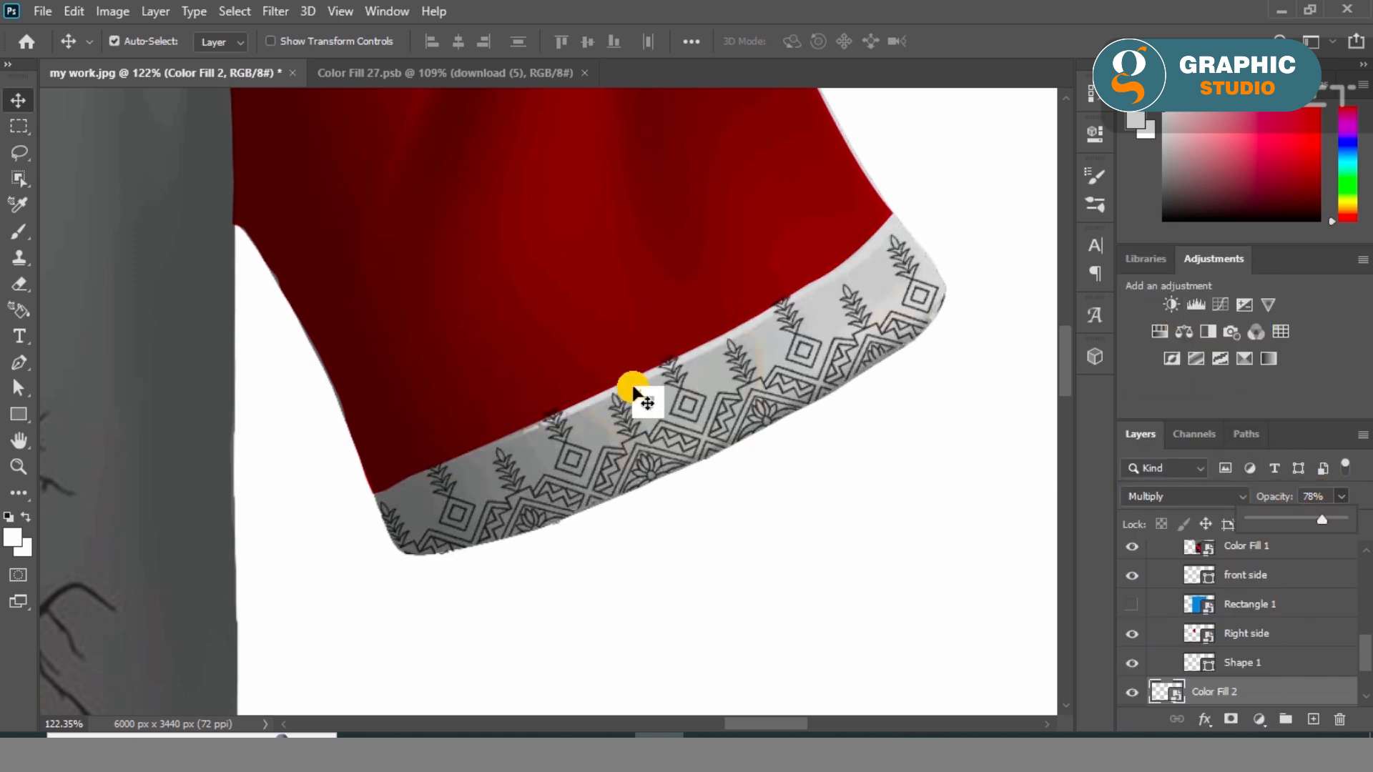
{"action": "left_click", "coordinate": [687, 462]}
Trace the seam and outer corner of the other sleeve's cuff with a Pen tool shape
{"action": "key", "text": "ctrl+0"}
{"action": "scroll", "coordinate": [342, 356], "scroll_direction": "up", "scroll_amount": 3}
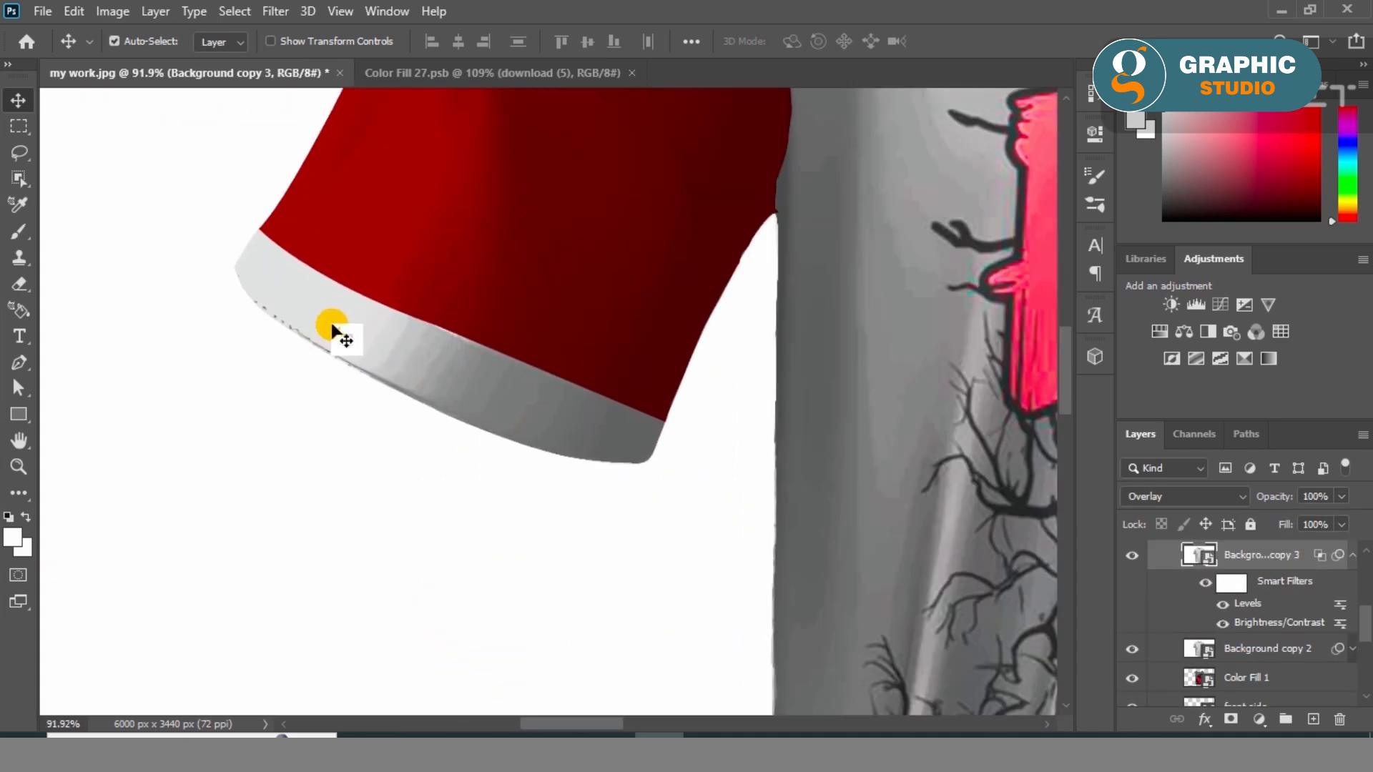
{"action": "left_click", "coordinate": [19, 363]}
{"action": "left_click", "coordinate": [649, 413]}
{"action": "left_click_drag", "start_coordinate": [622, 401], "coordinate": [613, 397]}
{"action": "left_click_drag", "start_coordinate": [578, 383], "coordinate": [497, 351]}
{"action": "left_click_drag", "start_coordinate": [478, 343], "coordinate": [470, 339]}
{"action": "left_click", "coordinate": [421, 315]}
{"action": "left_click", "coordinate": [395, 307]}
{"action": "left_click", "coordinate": [365, 291]}
{"action": "left_click", "coordinate": [340, 280]}
{"action": "left_click", "coordinate": [328, 270]}
{"action": "left_click", "coordinate": [305, 255]}
{"action": "left_click", "coordinate": [286, 247]}
{"action": "left_click", "coordinate": [272, 237]}
{"action": "left_click", "coordinate": [257, 226]}
{"action": "left_click", "coordinate": [244, 241]}
{"action": "left_click", "coordinate": [237, 253]}
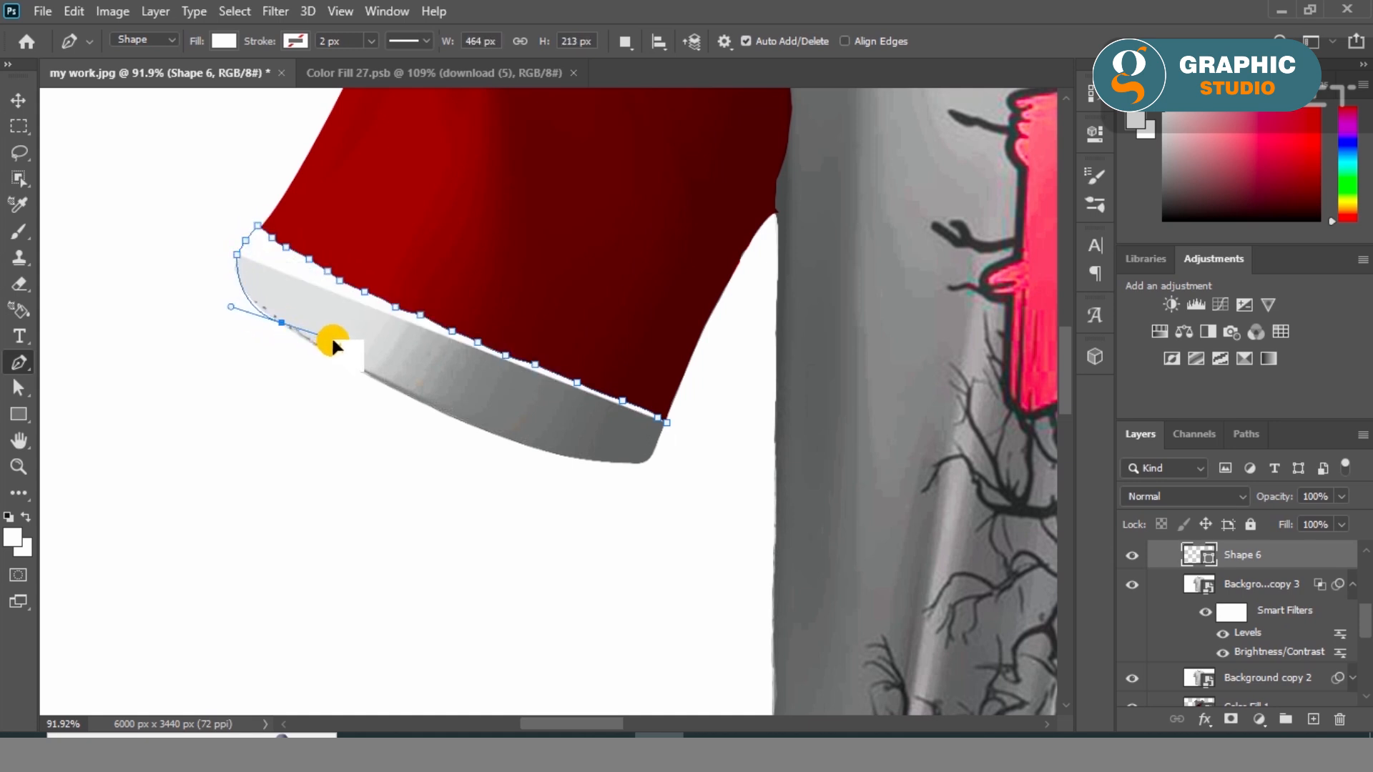
Continue the cuff outline around its outer end to the lower edge and set the shape's fill to none
{"action": "left_click", "coordinate": [276, 329]}
{"action": "left_click", "coordinate": [224, 41]}
{"action": "left_click", "coordinate": [109, 83]}
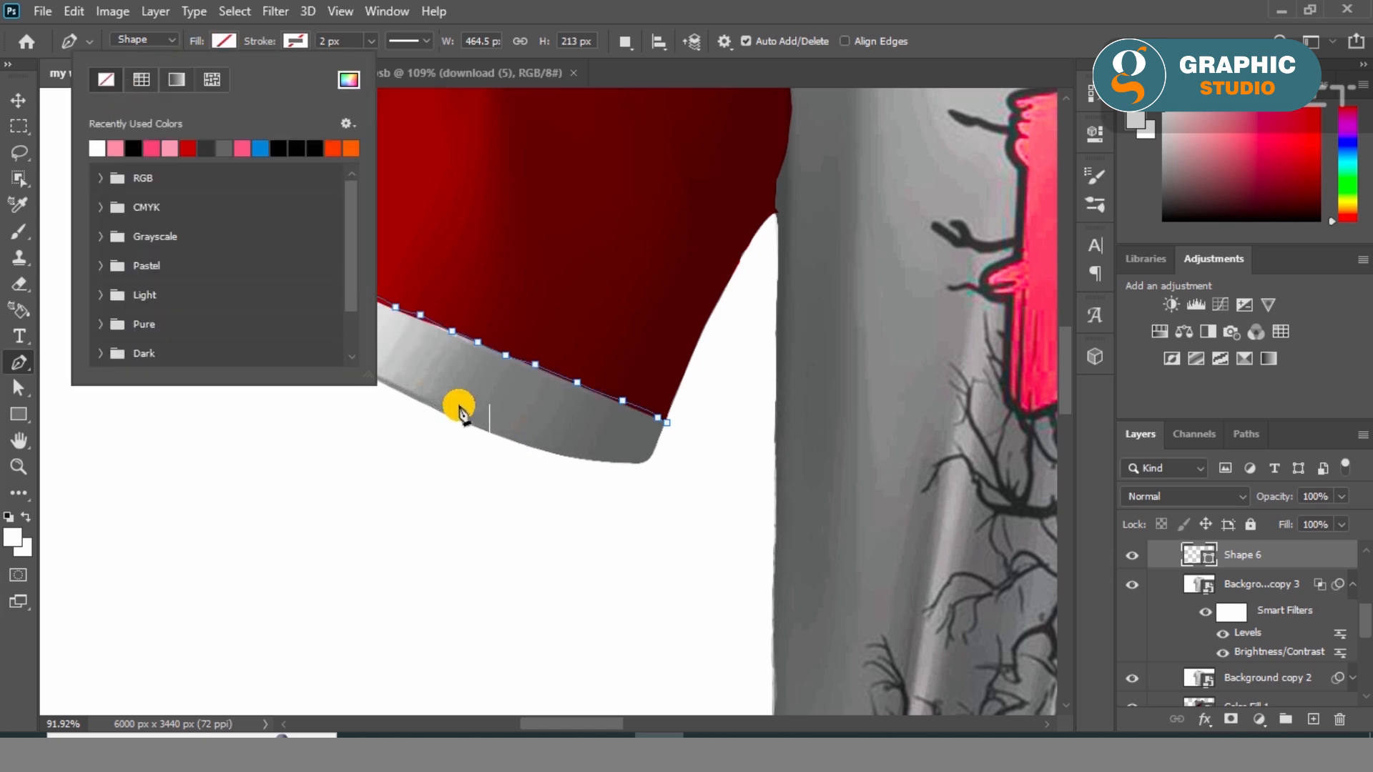
Trace the cuff's lower edge, close the path at its starting point, and load it as a selection
{"action": "left_click", "coordinate": [396, 392]}
{"action": "key", "text": "ctrl+z"}
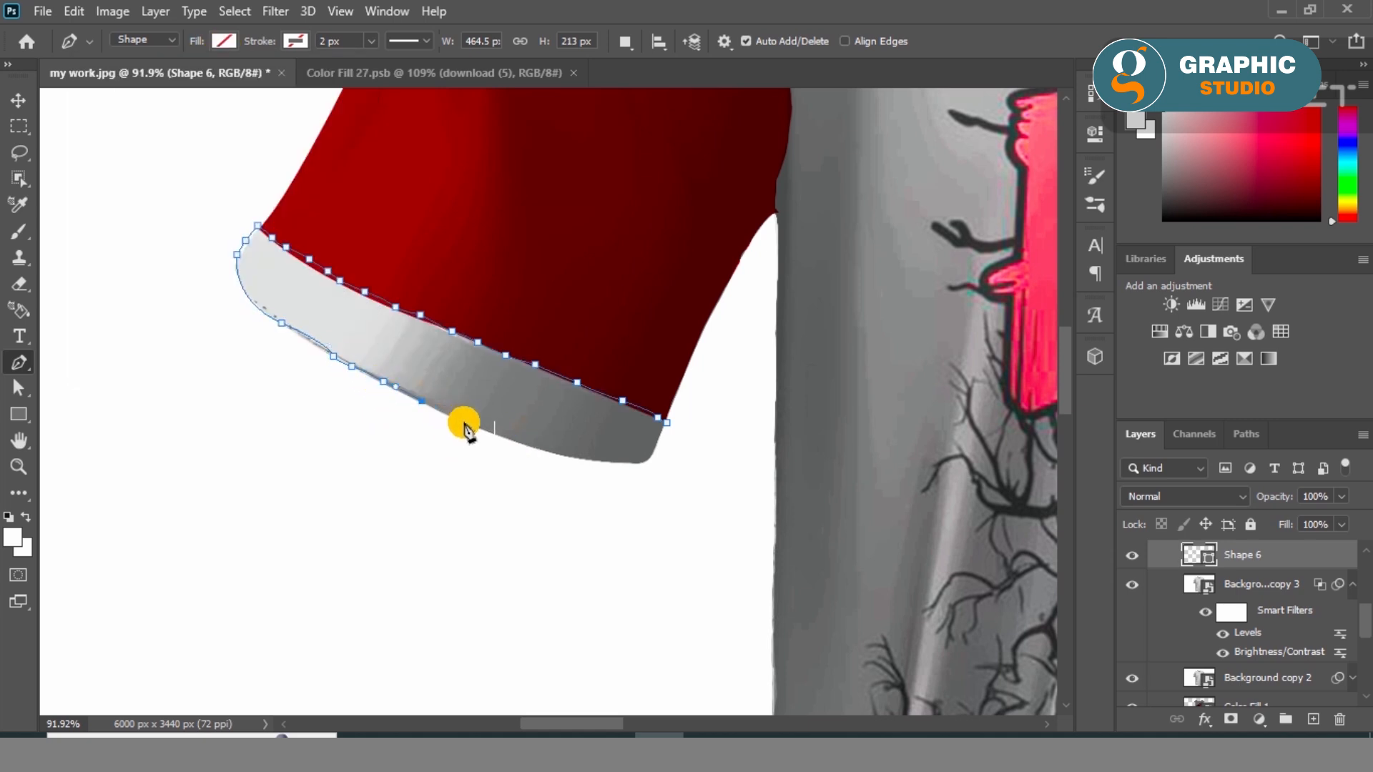
{"action": "left_click_drag", "start_coordinate": [624, 463], "coordinate": [707, 460]}
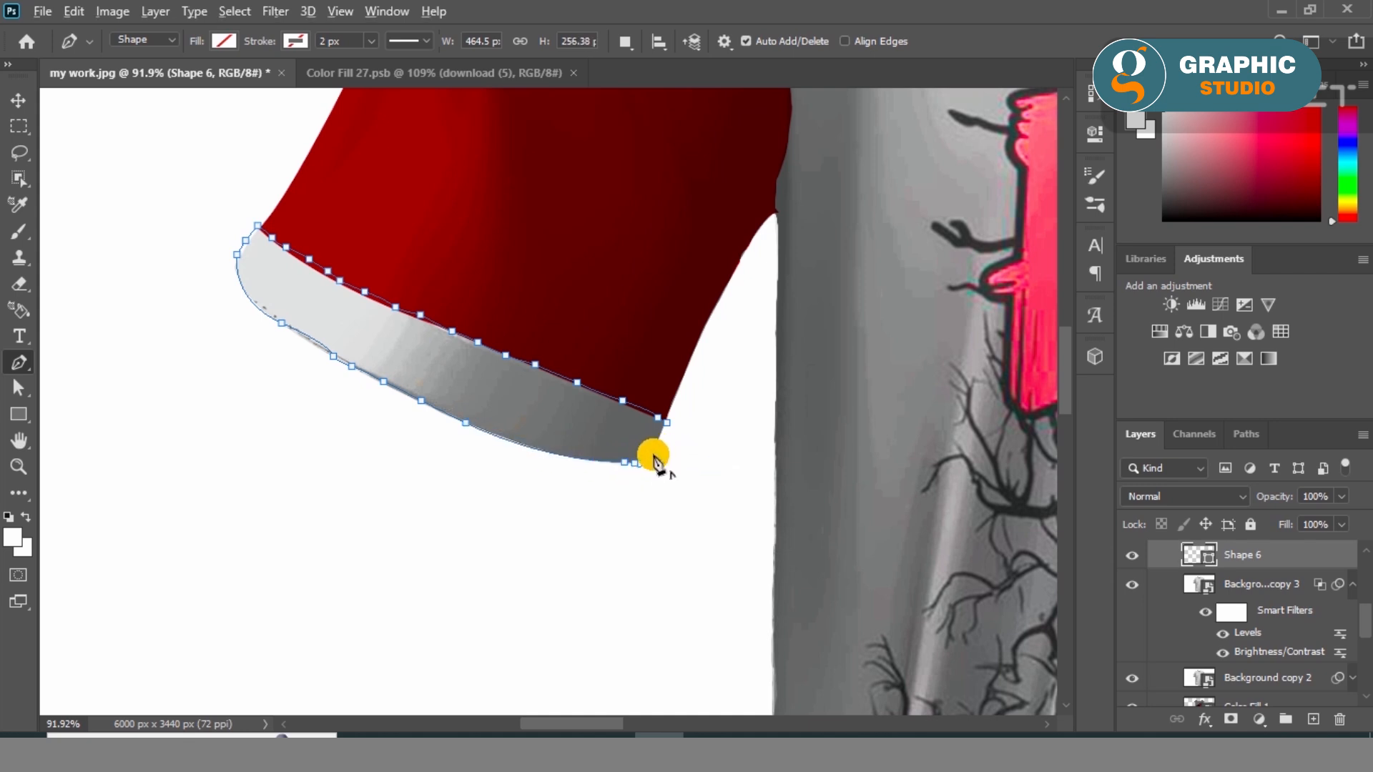
{"action": "left_click", "coordinate": [667, 424]}
{"action": "key", "text": "ctrl+Return"}
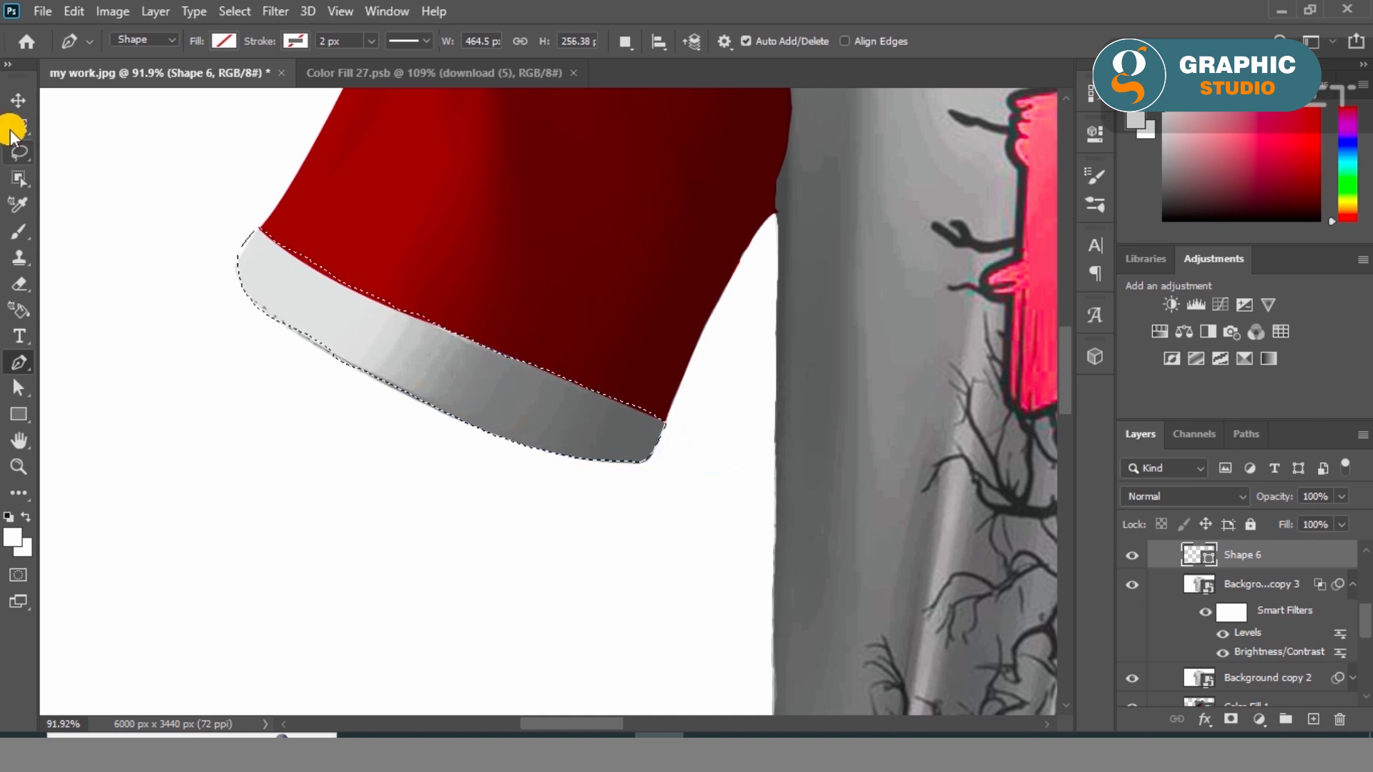
Fill the cuff selection with a dark red Solid Color layer and convert that layer to a smart object
{"action": "left_click", "coordinate": [18, 100]}
{"action": "left_click", "coordinate": [1259, 719]}
{"action": "left_click", "coordinate": [1288, 368]}
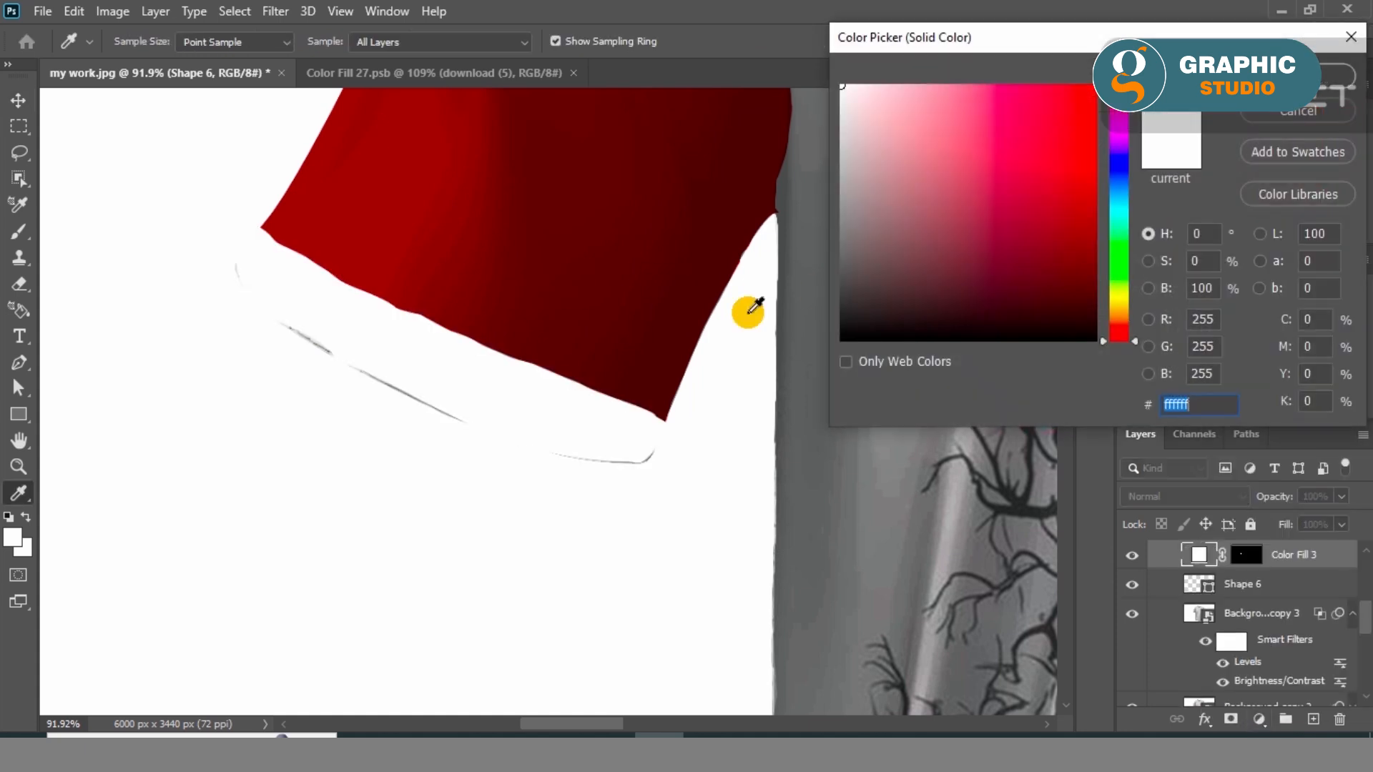
{"action": "left_click_drag", "start_coordinate": [1009, 212], "coordinate": [1055, 231]}
{"action": "key", "text": "Return"}
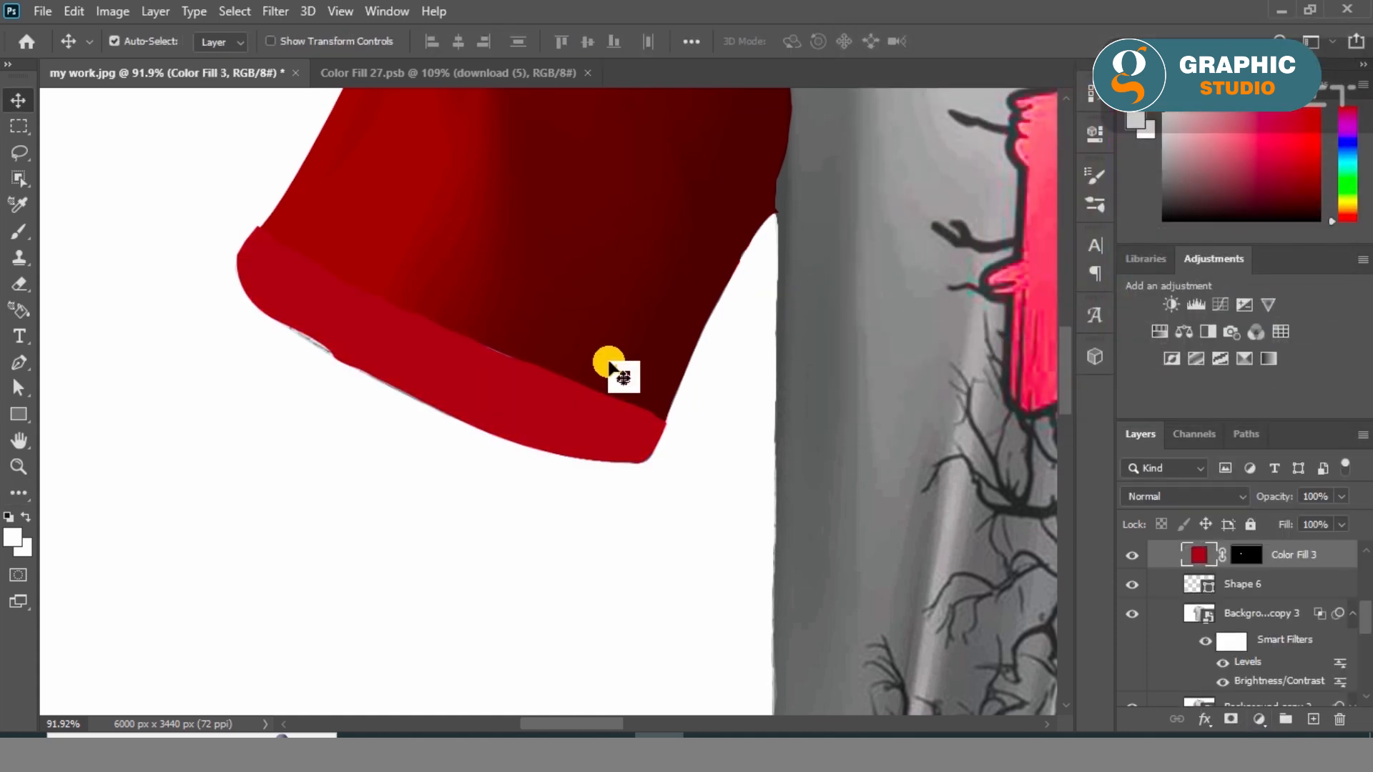
{"action": "right_click", "coordinate": [1288, 554]}
{"action": "left_click", "coordinate": [1241, 543]}
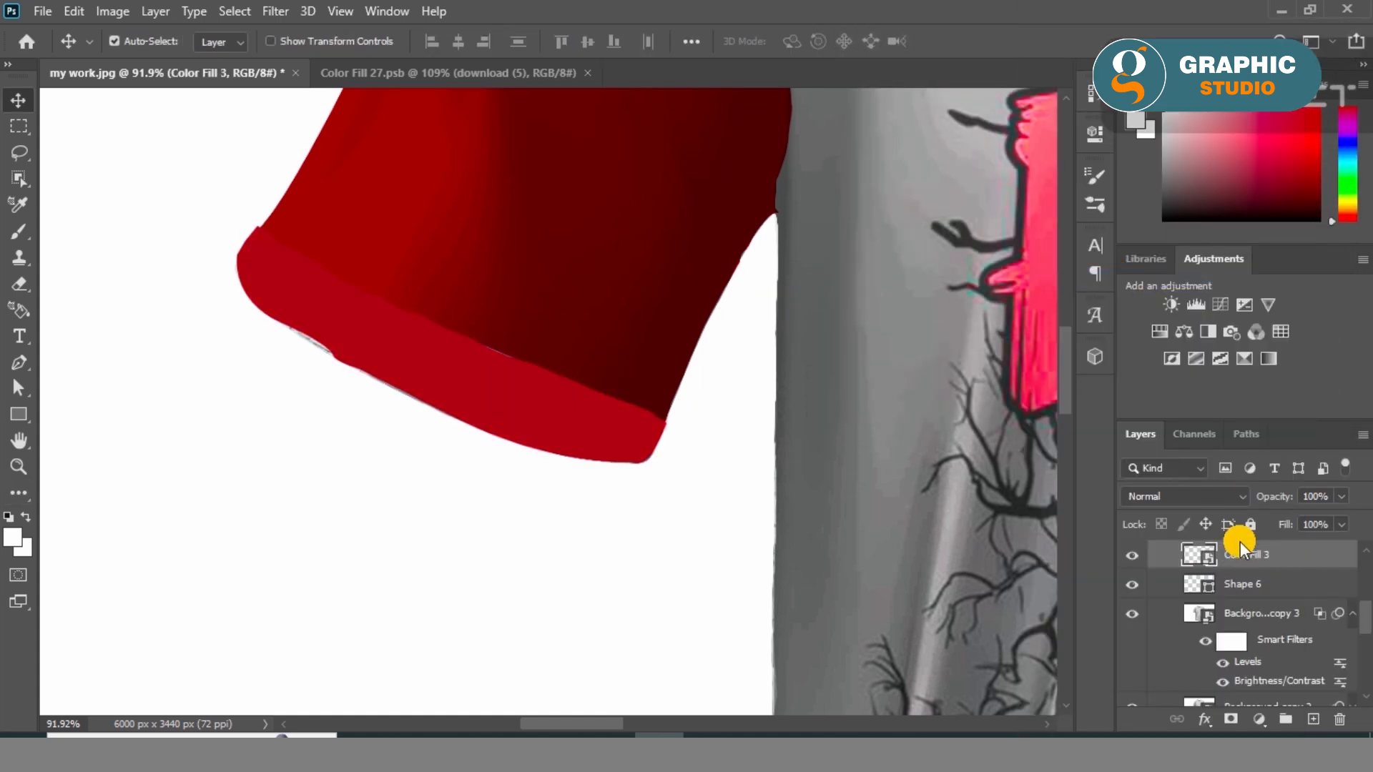
Close the first cuff's document, open the new cuff smart object's contents, and place the download (5) image embedded
{"action": "left_click", "coordinate": [587, 73]}
{"action": "double_click", "coordinate": [1210, 557]}
{"action": "left_click", "coordinate": [806, 359]}
{"action": "left_click", "coordinate": [43, 11]}
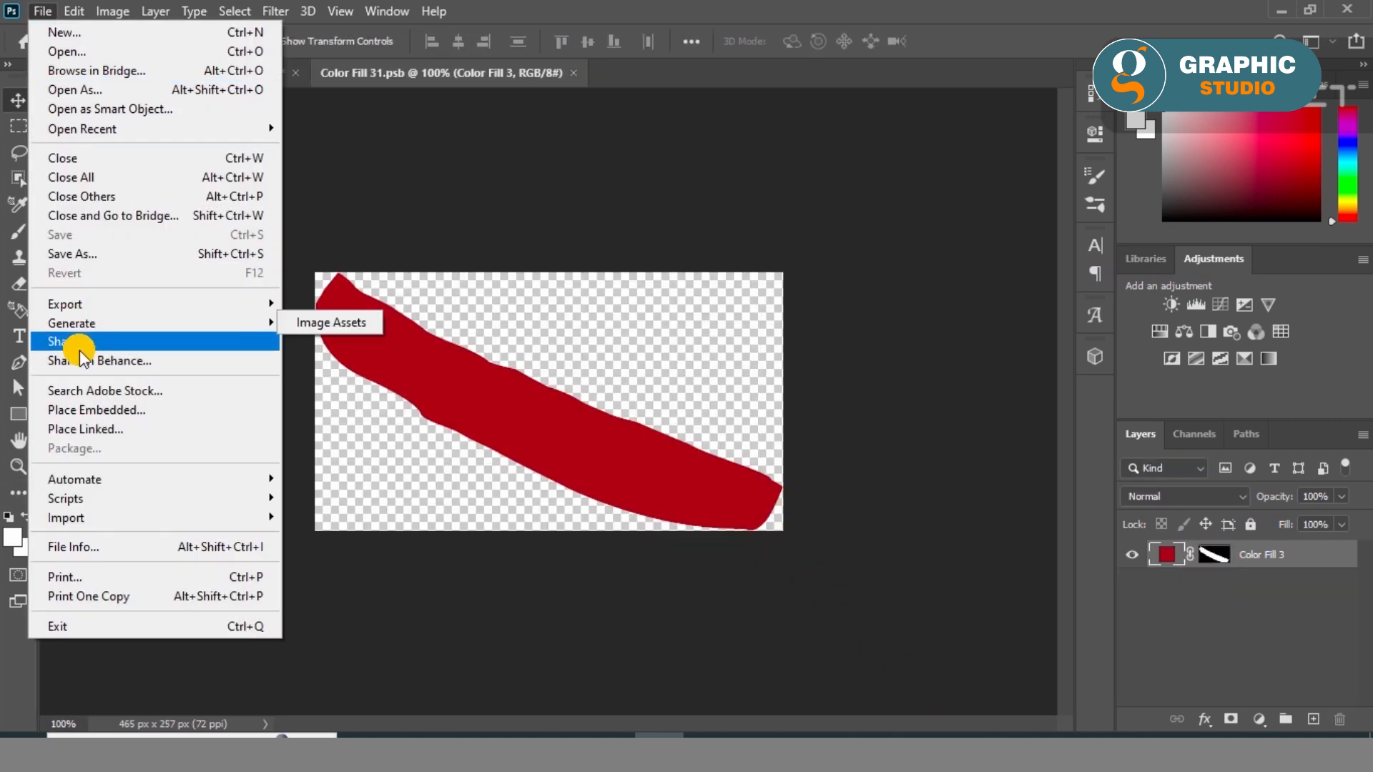
{"action": "left_click", "coordinate": [82, 410]}
{"action": "double_click", "coordinate": [355, 342]}
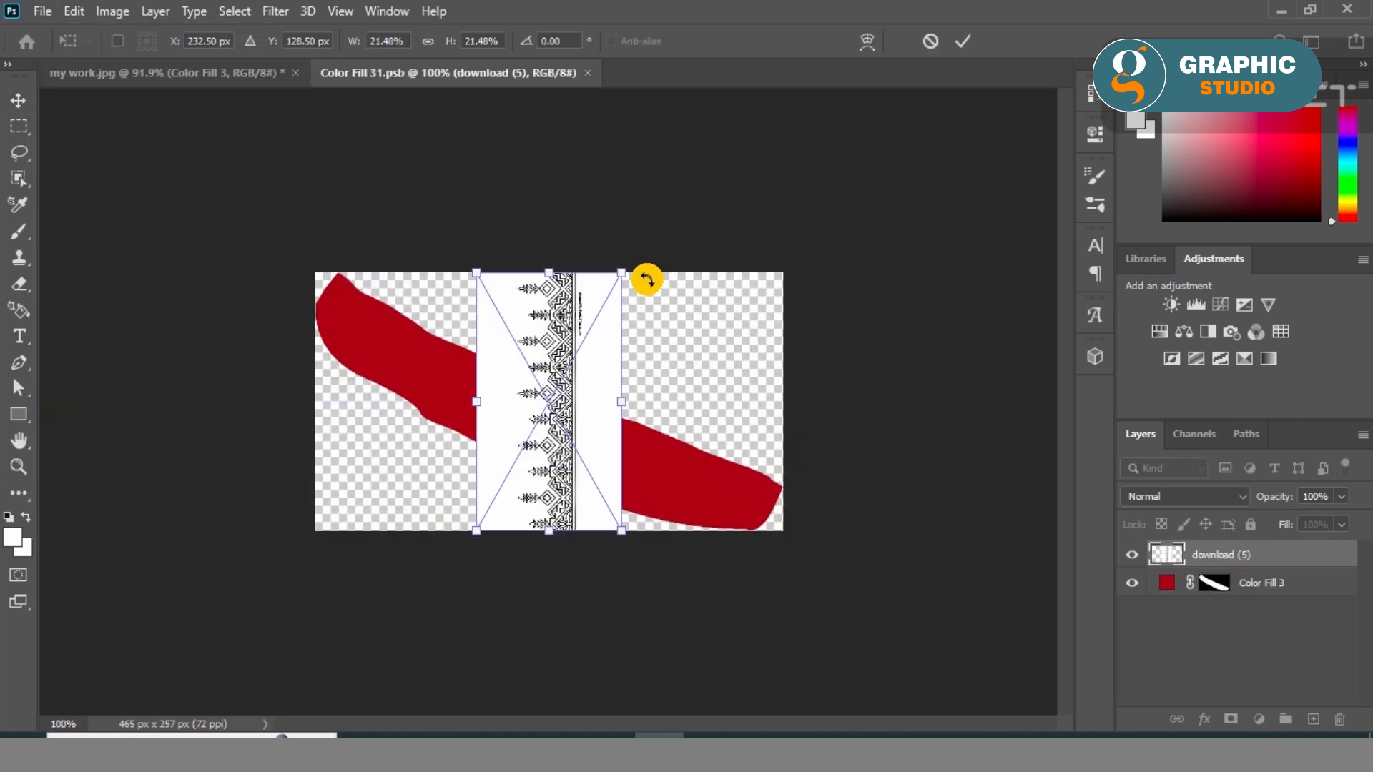
Rotate the placed border pattern to -60°, enlarge it across the cuff, and clip it to Color Fill 3
{"action": "left_click_drag", "start_coordinate": [646, 280], "coordinate": [500, 227]}
{"action": "left_click_drag", "start_coordinate": [622, 496], "coordinate": [772, 648]}
{"action": "left_click", "coordinate": [1313, 577], "text": "alt"}
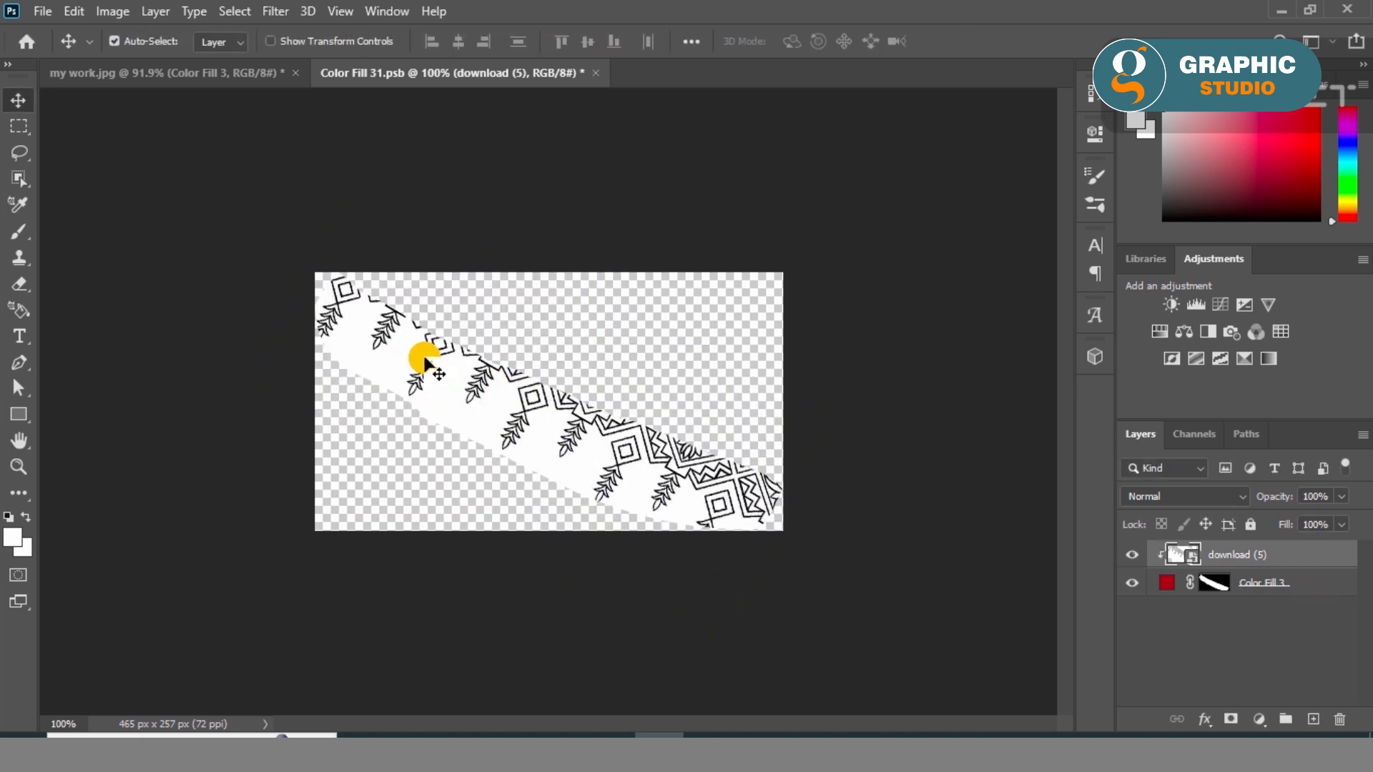
Nudge the border pattern down and refine its size to about 42.75% by 42.62%, shifting it along the cuff
{"action": "key", "text": "Down"}
{"action": "key", "text": "Down"}
{"action": "key", "text": "Down"}
{"action": "key", "text": "Down"}
{"action": "key", "text": "Down"}
{"action": "key", "text": "Down"}
{"action": "key", "text": "Down"}
{"action": "key", "text": "Down"}
{"action": "left_click_drag", "start_coordinate": [854, 412], "coordinate": [835, 412]}
{"action": "mouse_move", "coordinate": [387, 146]}
{"action": "left_mouse_down"}
{"action": "mouse_move", "coordinate": [395, 183]}
{"action": "mouse_move", "coordinate": [374, 153]}
{"action": "mouse_move", "coordinate": [389, 156]}
{"action": "left_mouse_up"}
{"action": "left_click_drag", "start_coordinate": [444, 370], "coordinate": [444, 358]}
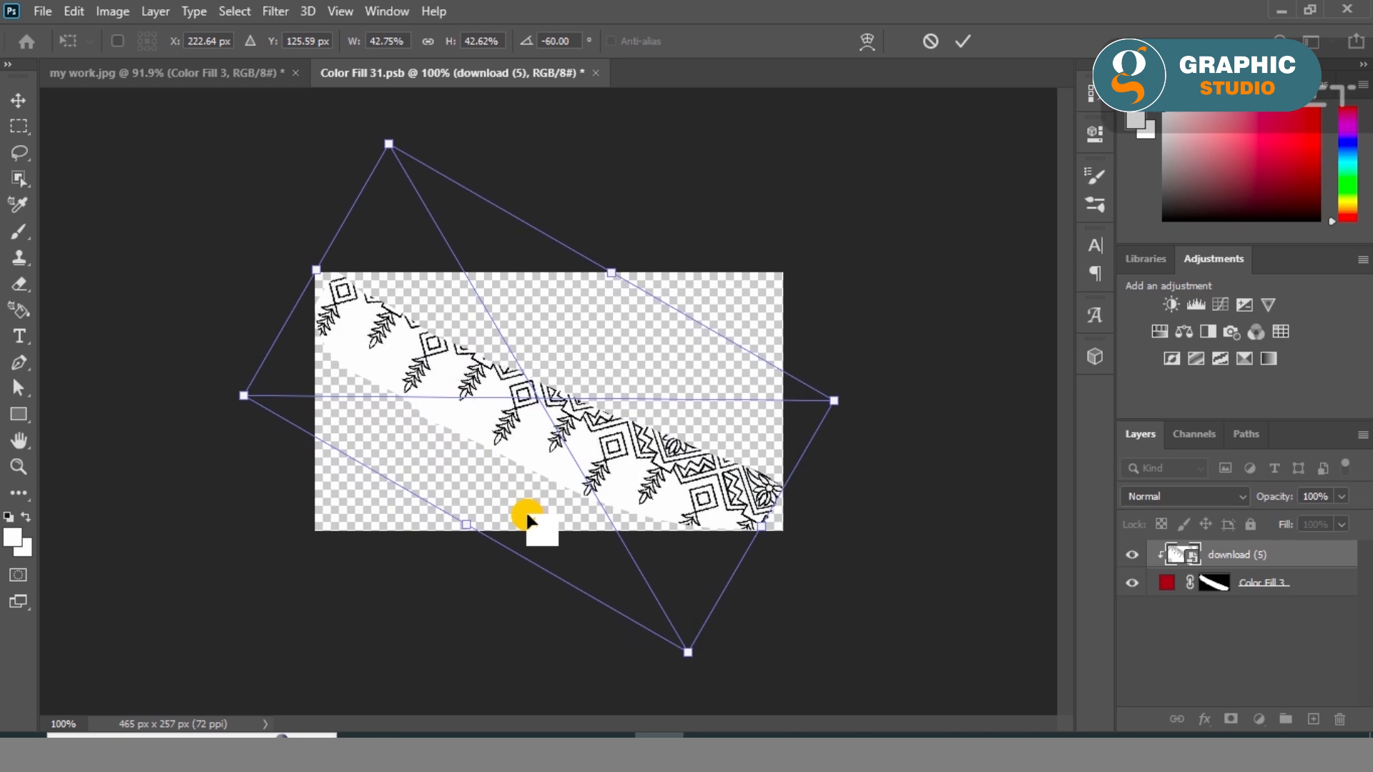
Flip the border pattern around to about 116.6°, move it down onto the cuff, and apply the transform
{"action": "left_click_drag", "start_coordinate": [846, 398], "coordinate": [224, 426]}
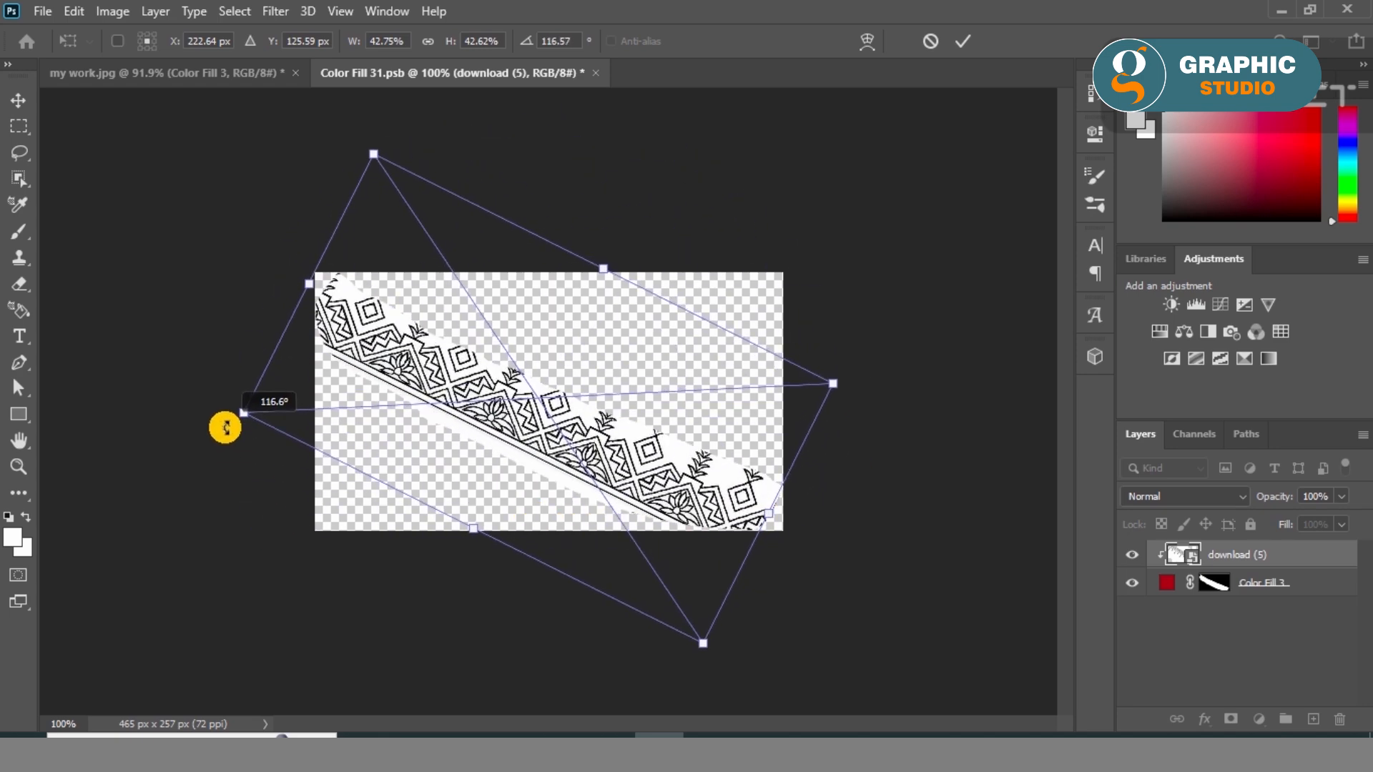
{"action": "left_click_drag", "start_coordinate": [482, 393], "coordinate": [503, 439]}
{"action": "key", "text": "Return"}
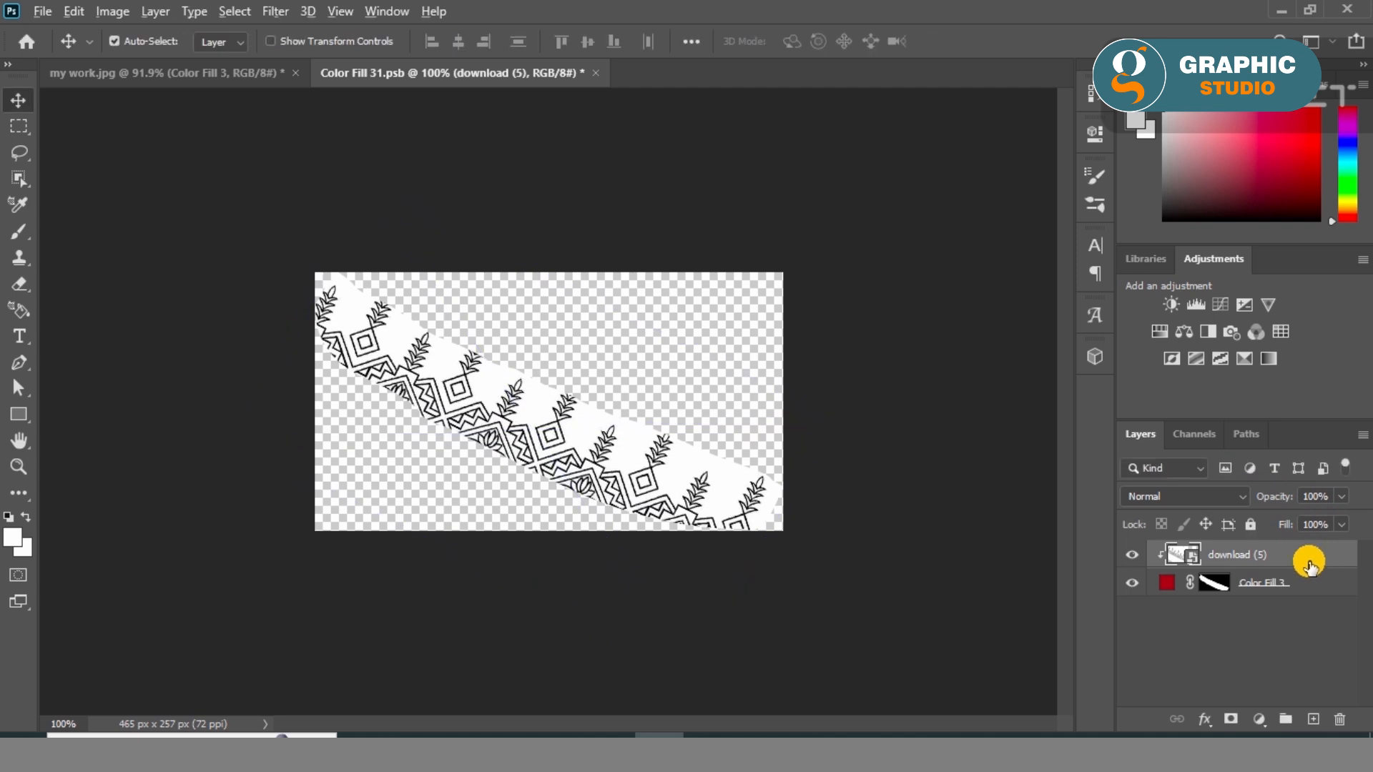
Release and reapply the pattern's clipping to Color Fill 3, and save the smart object's contents
{"action": "left_click", "coordinate": [1311, 571], "text": "alt"}
{"action": "left_click", "coordinate": [1311, 576], "text": "alt"}
{"action": "key", "text": "ctrl+s"}
Return to my work.jpg and set the Color Fill 3 cuff layer to Multiply at 71% opacity
{"action": "left_click", "coordinate": [222, 76]}
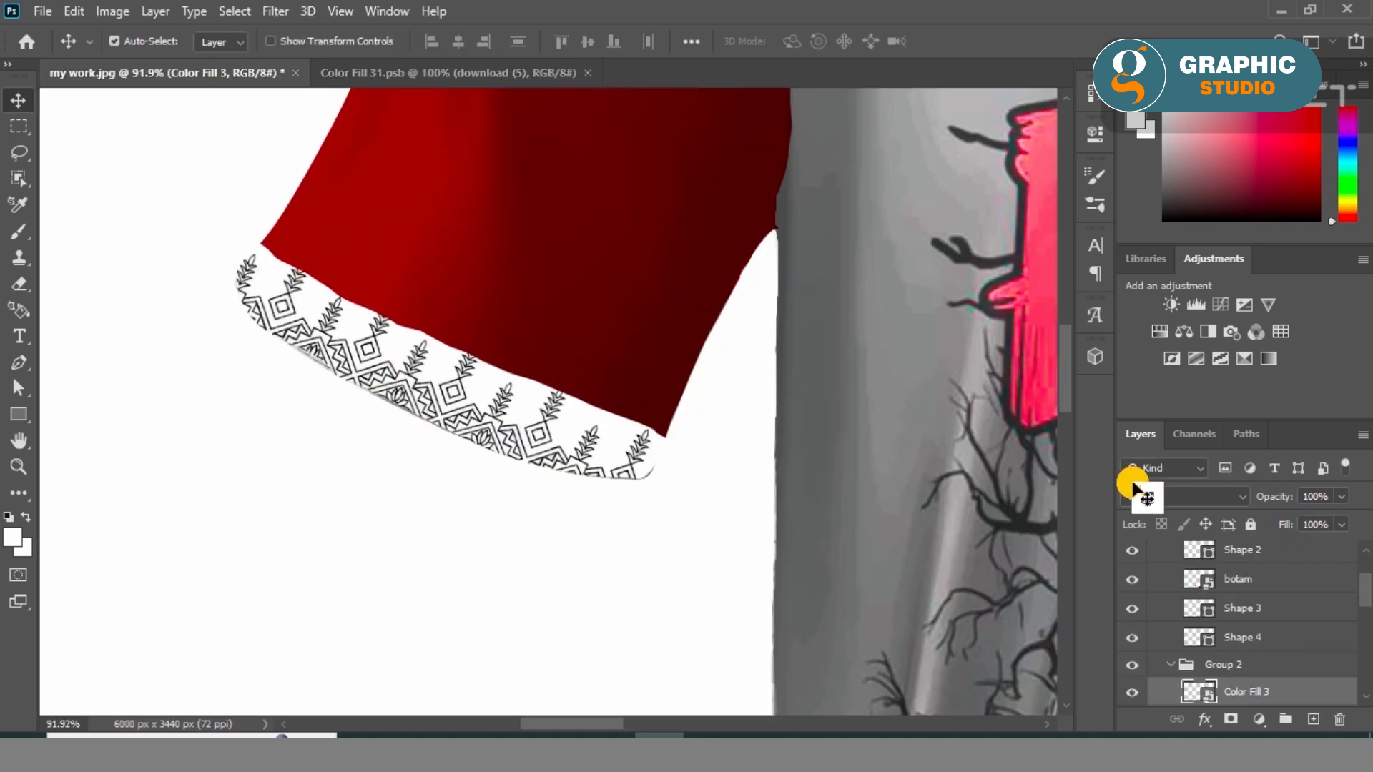
{"action": "left_click", "coordinate": [1144, 497]}
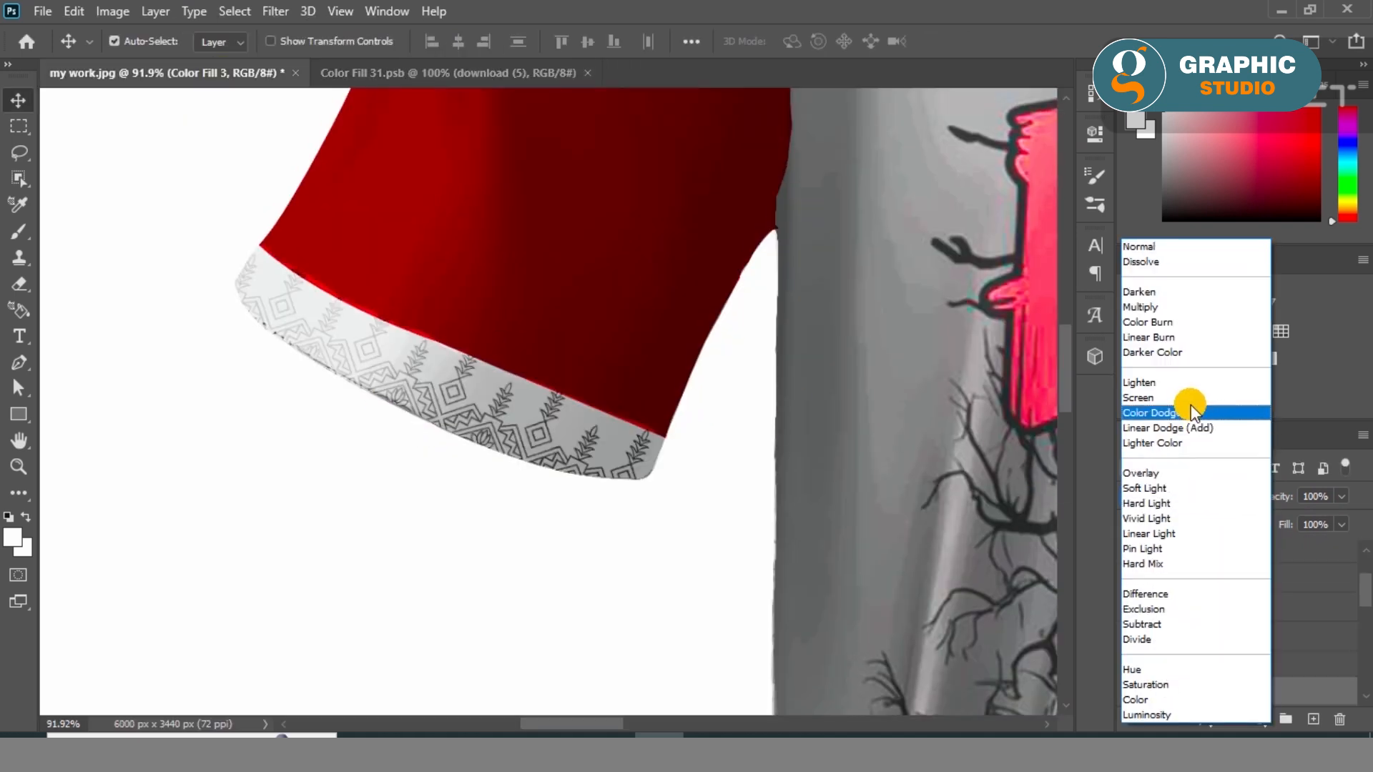
{"action": "left_click", "coordinate": [1172, 307]}
{"action": "left_click_drag", "start_coordinate": [1350, 498], "coordinate": [1316, 516]}
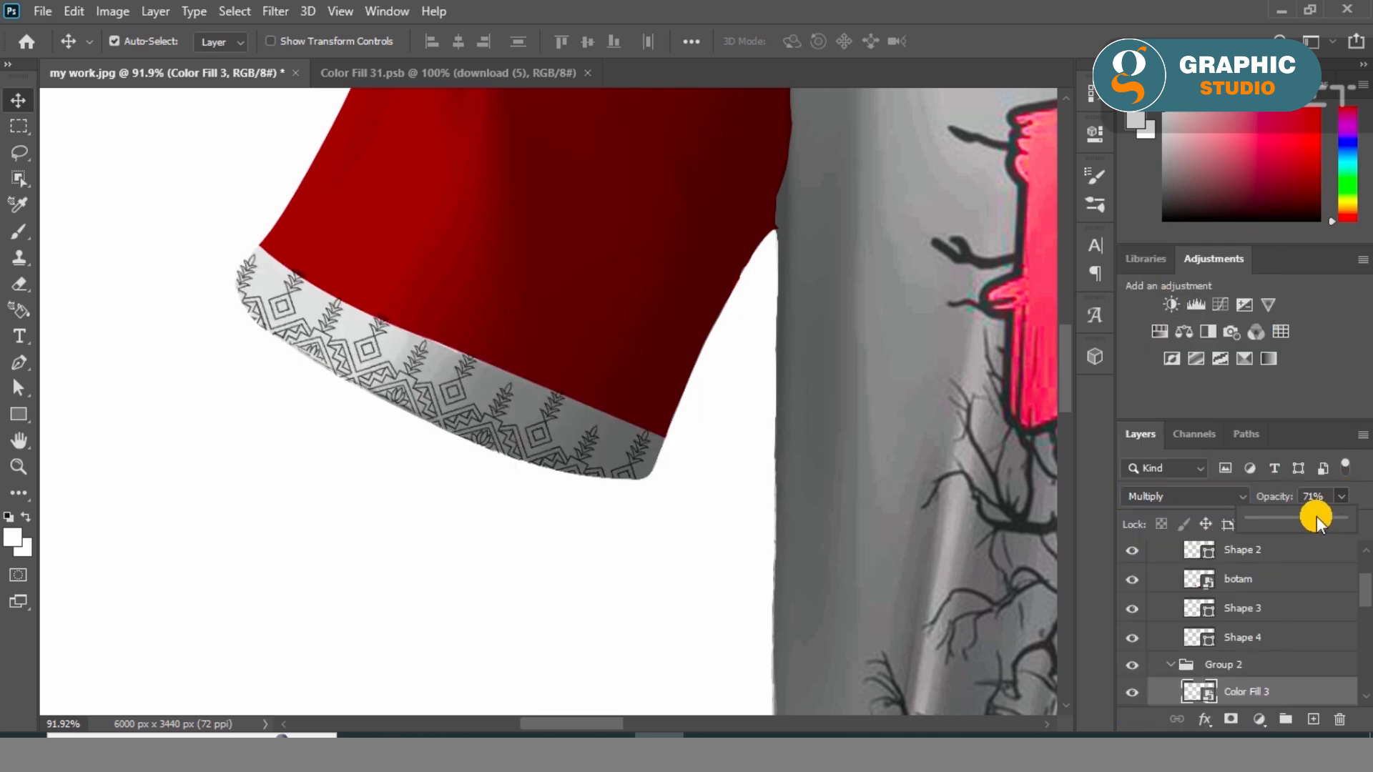
{"action": "left_click", "coordinate": [296, 359]}
Draw a curved Pen shape edge about 724 px wide across the neck opening and set its fill to none
{"action": "scroll", "coordinate": [312, 398], "scroll_direction": "down", "scroll_amount": 5}
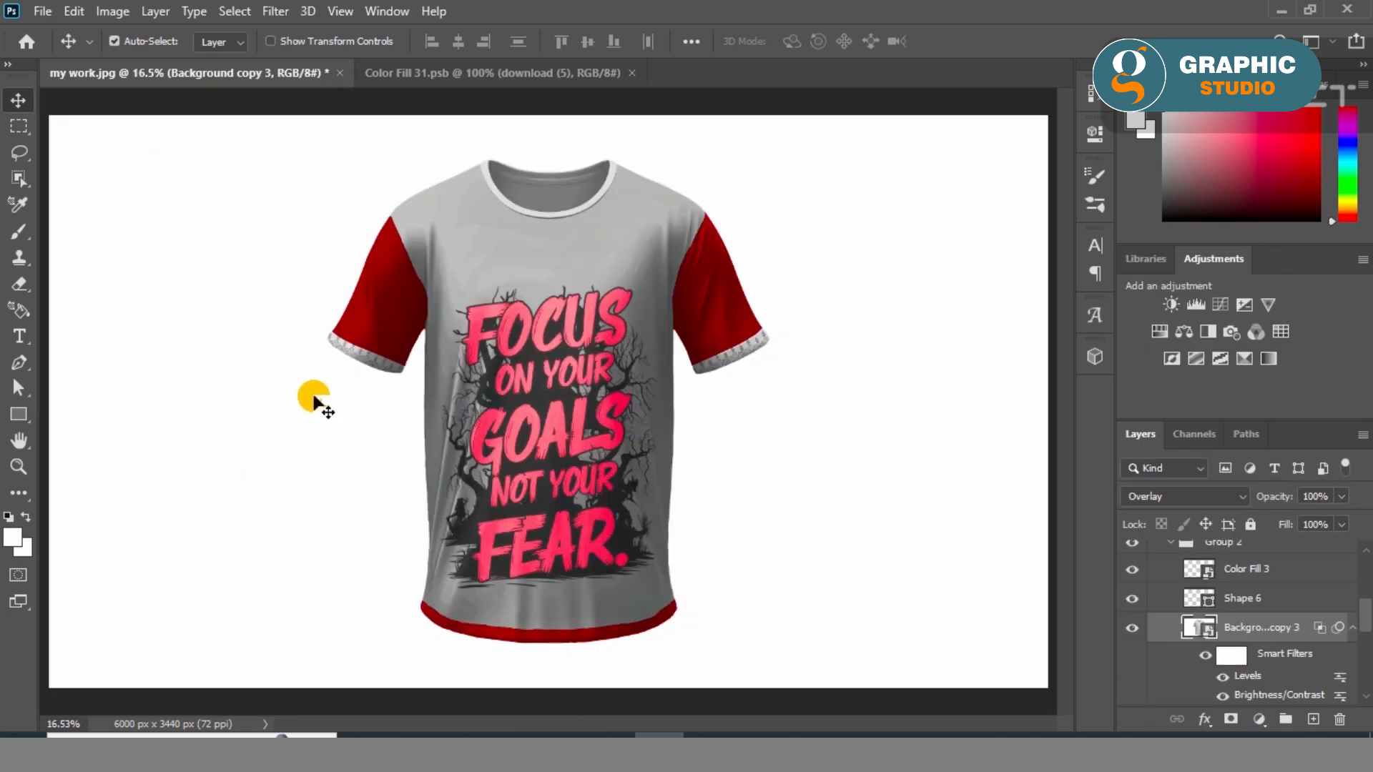
{"action": "scroll", "coordinate": [564, 144], "scroll_direction": "up", "scroll_amount": 5}
{"action": "scroll", "coordinate": [576, 181], "scroll_direction": "up", "scroll_amount": 3}
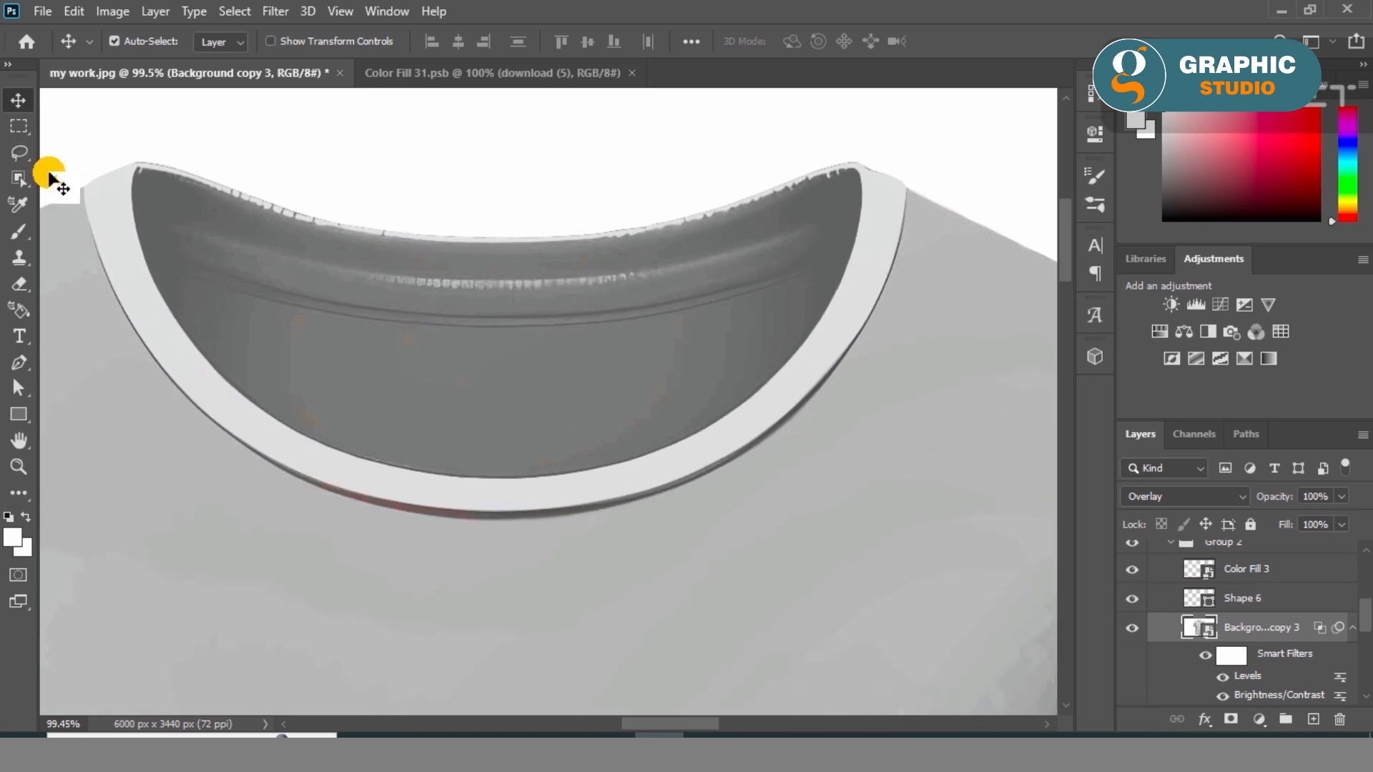
{"action": "left_click", "coordinate": [21, 363]}
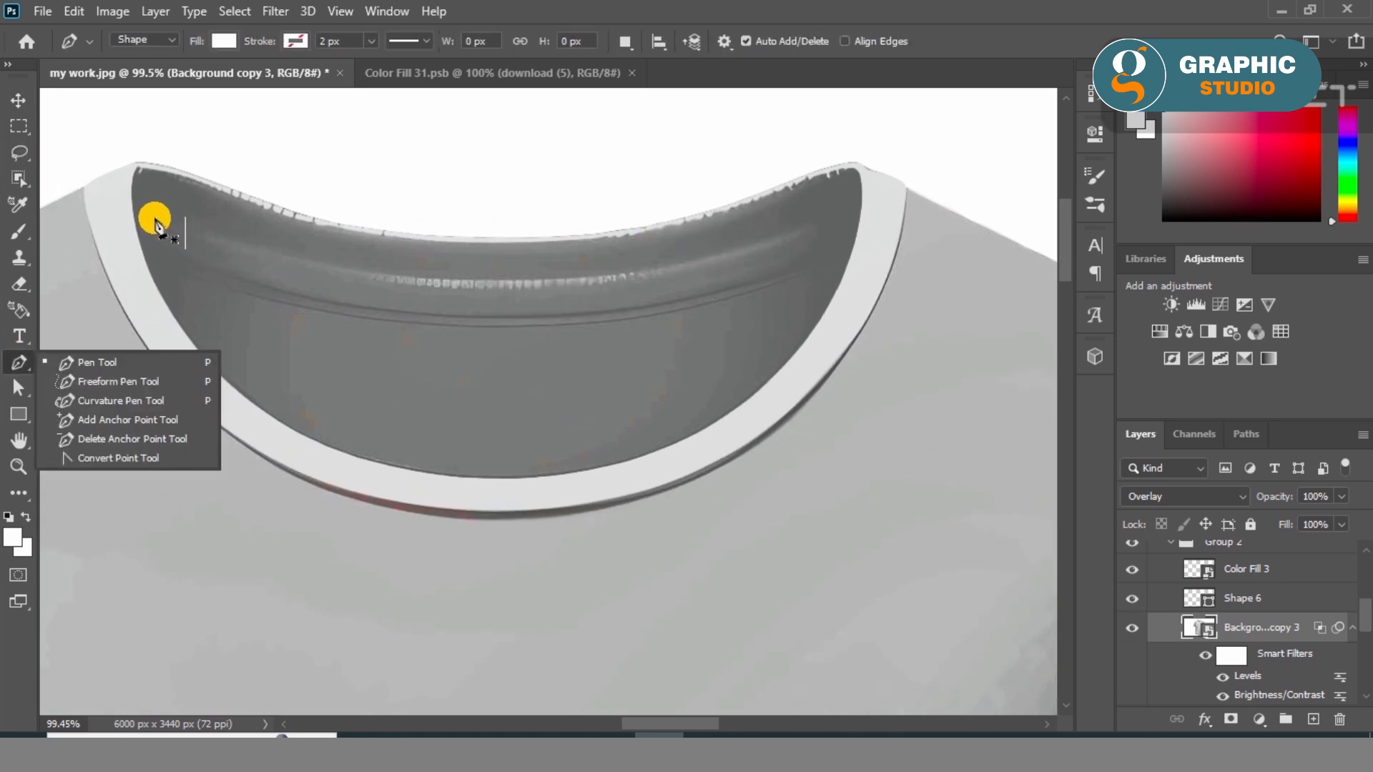
{"action": "left_click", "coordinate": [133, 198]}
{"action": "scroll", "coordinate": [298, 429], "scroll_direction": "down", "scroll_amount": 2}
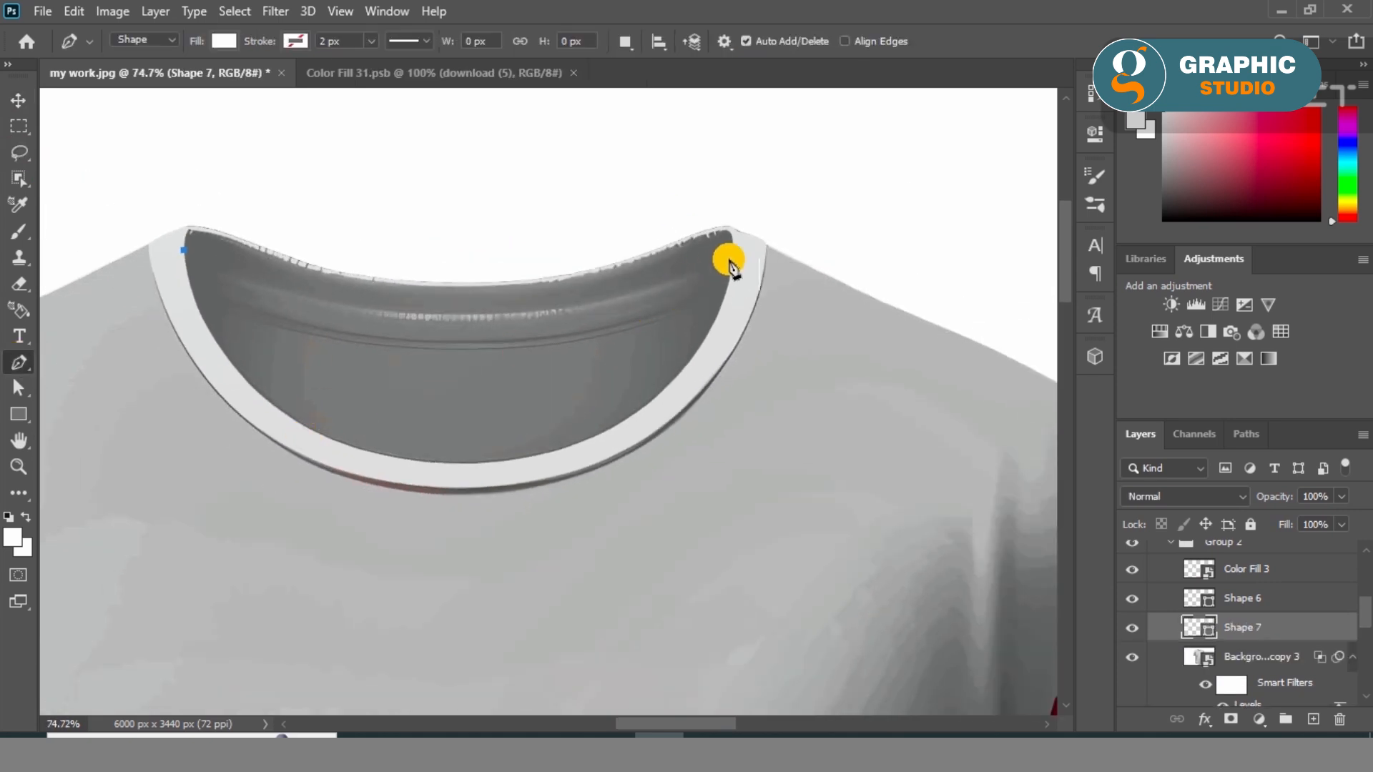
{"action": "left_click_drag", "start_coordinate": [729, 252], "coordinate": [1036, 111]}
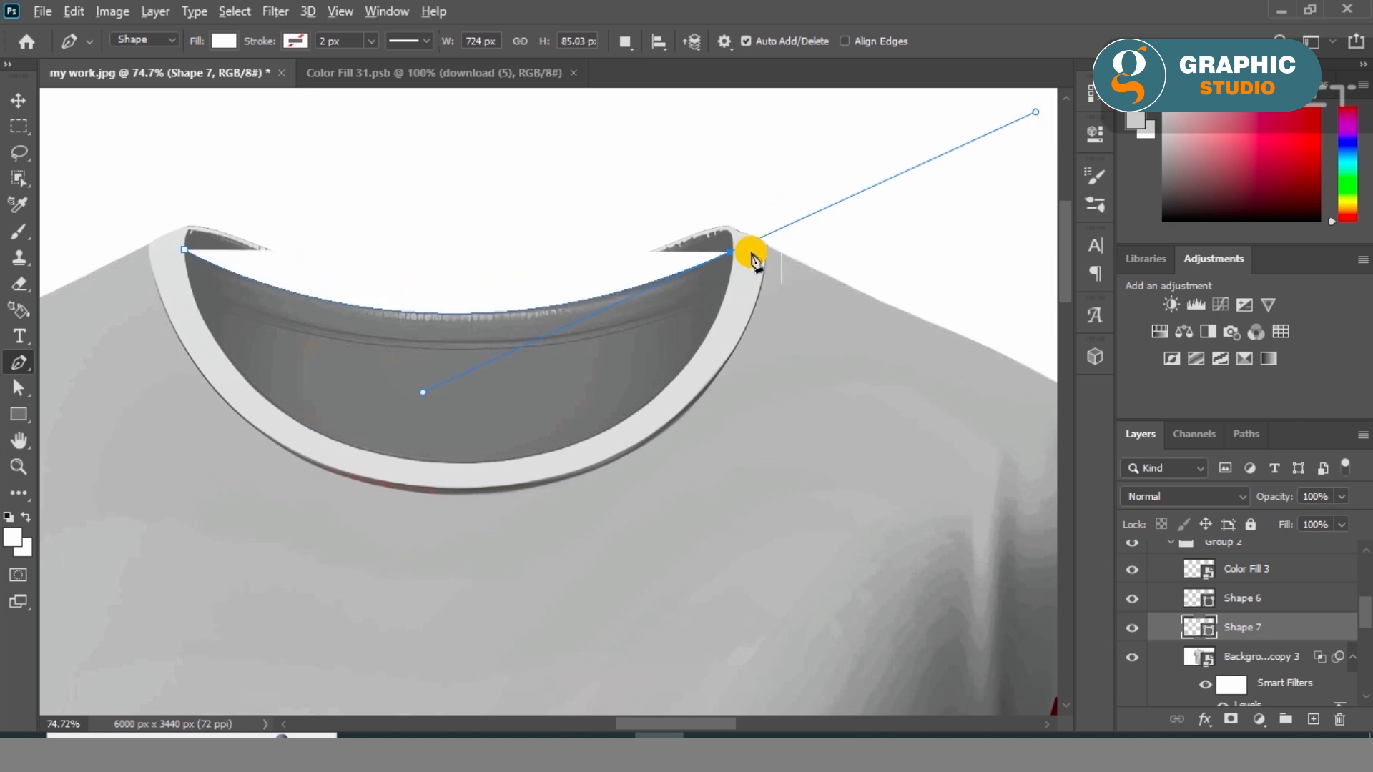
{"action": "left_click", "coordinate": [236, 42]}
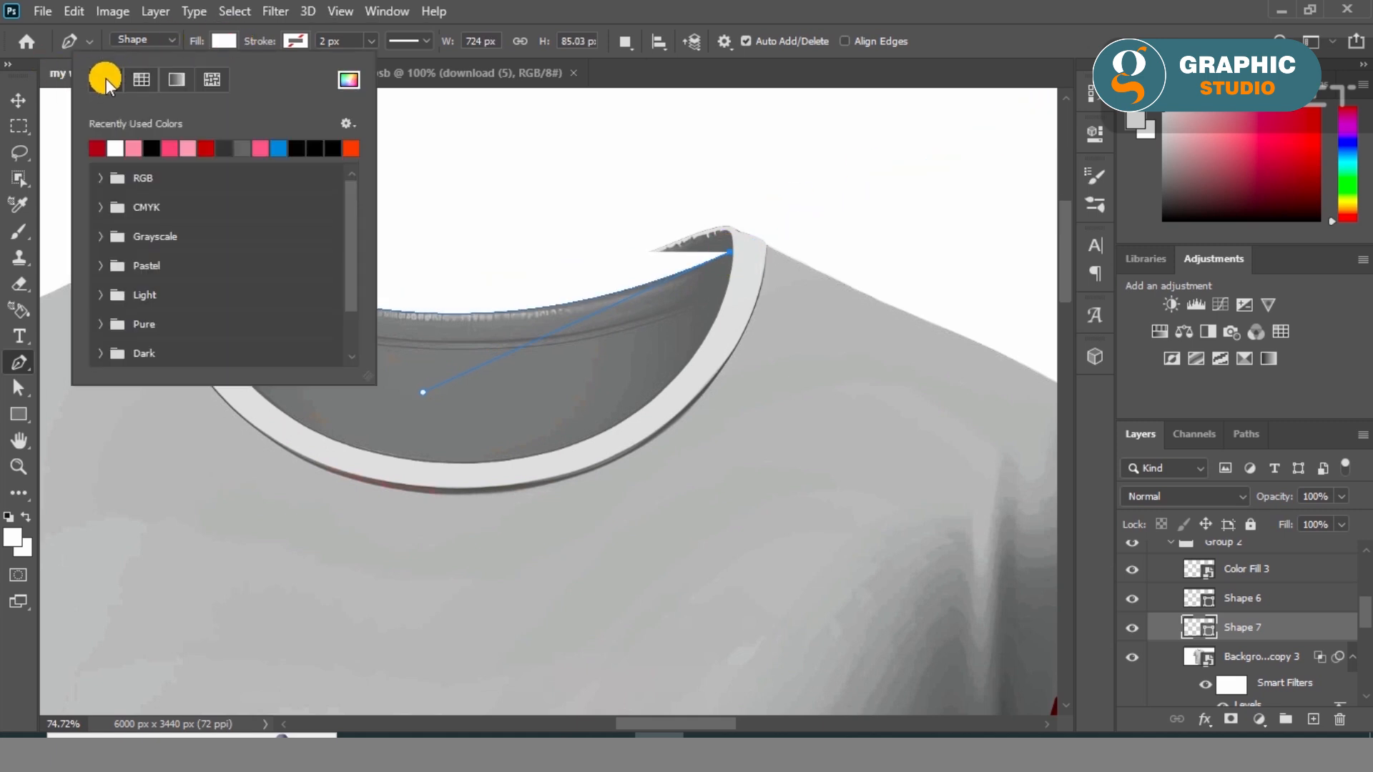
{"action": "left_click", "coordinate": [107, 77]}
Continue the path down the inner right edge of the collar, ending in a corner anchor
{"action": "scroll", "coordinate": [723, 301], "scroll_direction": "up", "scroll_amount": 5}
{"action": "left_click_drag", "start_coordinate": [747, 306], "coordinate": [759, 241]}
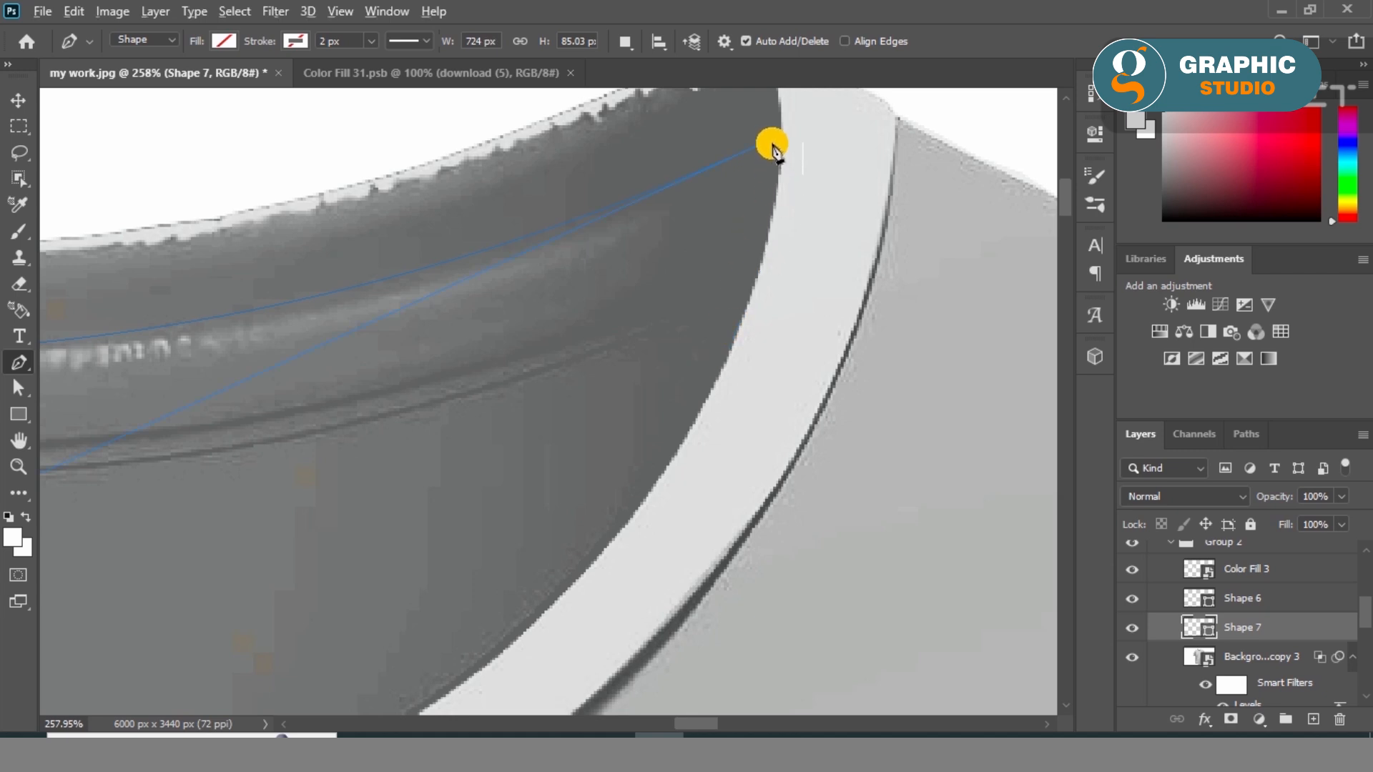
{"action": "mouse_move", "coordinate": [784, 133]}
{"action": "left_mouse_down"}
{"action": "mouse_move", "coordinate": [760, 178]}
{"action": "mouse_move", "coordinate": [771, 148]}
{"action": "left_mouse_up"}
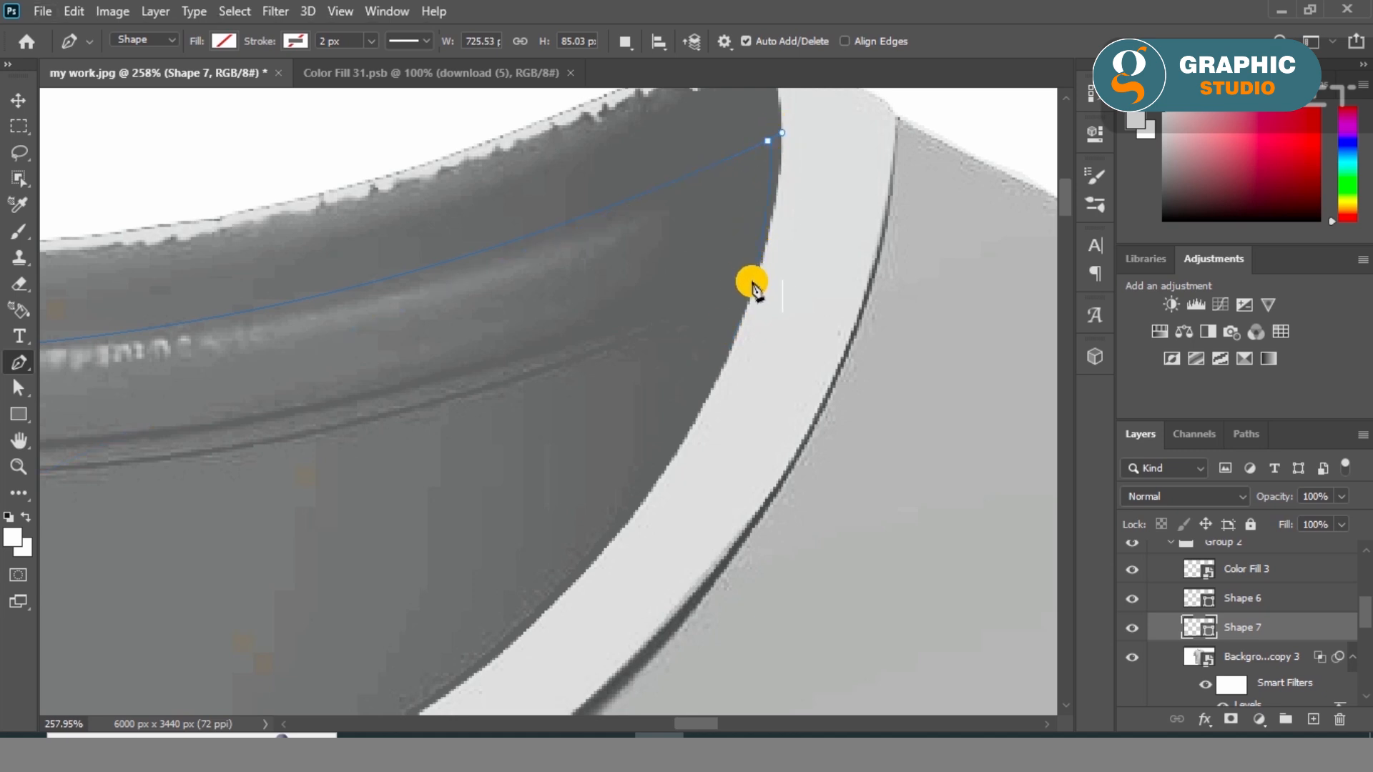
{"action": "left_click_drag", "start_coordinate": [719, 373], "coordinate": [712, 417]}
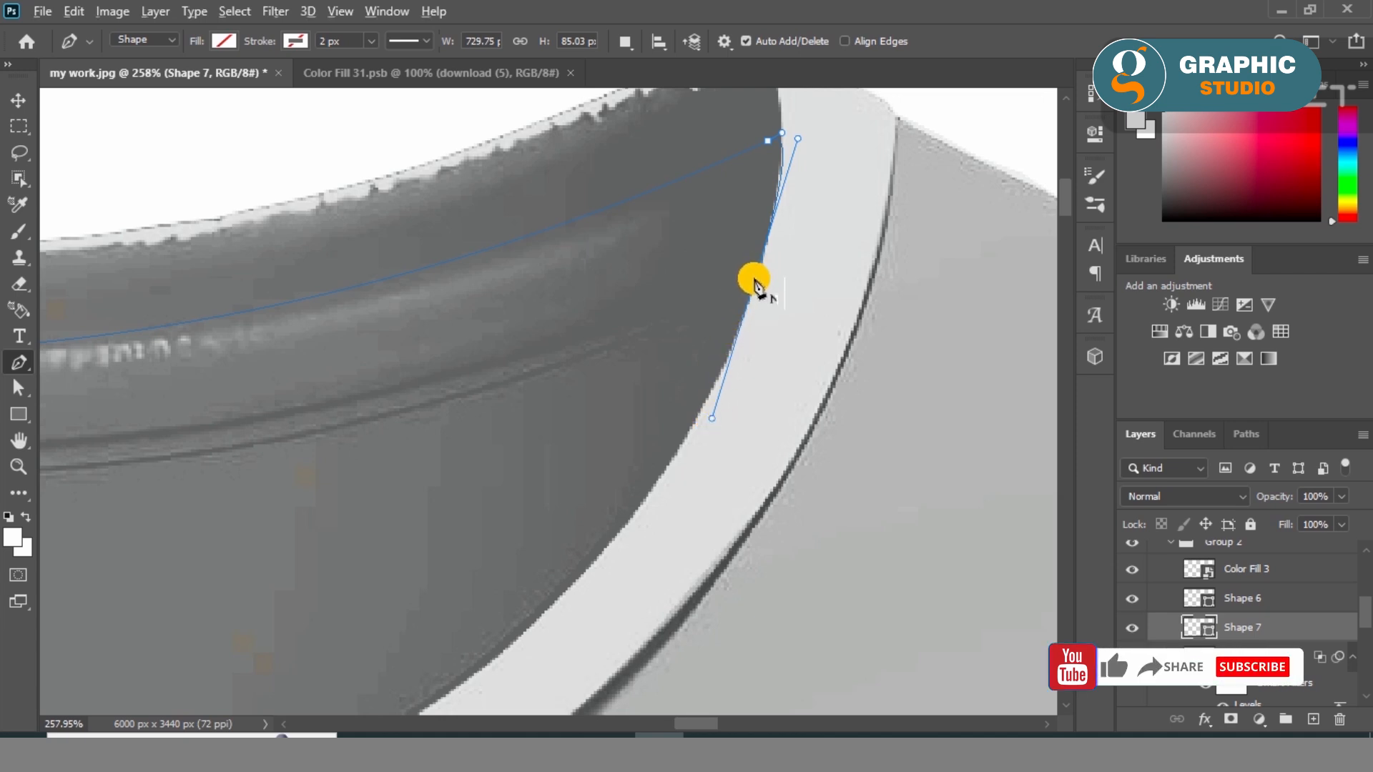
{"action": "left_click", "coordinate": [755, 279], "text": "alt"}
Curve the path across to the inner left collar edge and close it as a band about 730 by 131 px
{"action": "scroll", "coordinate": [919, 309], "scroll_direction": "down", "scroll_amount": 4}
{"action": "scroll", "coordinate": [919, 309], "scroll_direction": "down", "scroll_amount": 3}
{"action": "left_click_drag", "start_coordinate": [195, 294], "coordinate": [216, 134]}
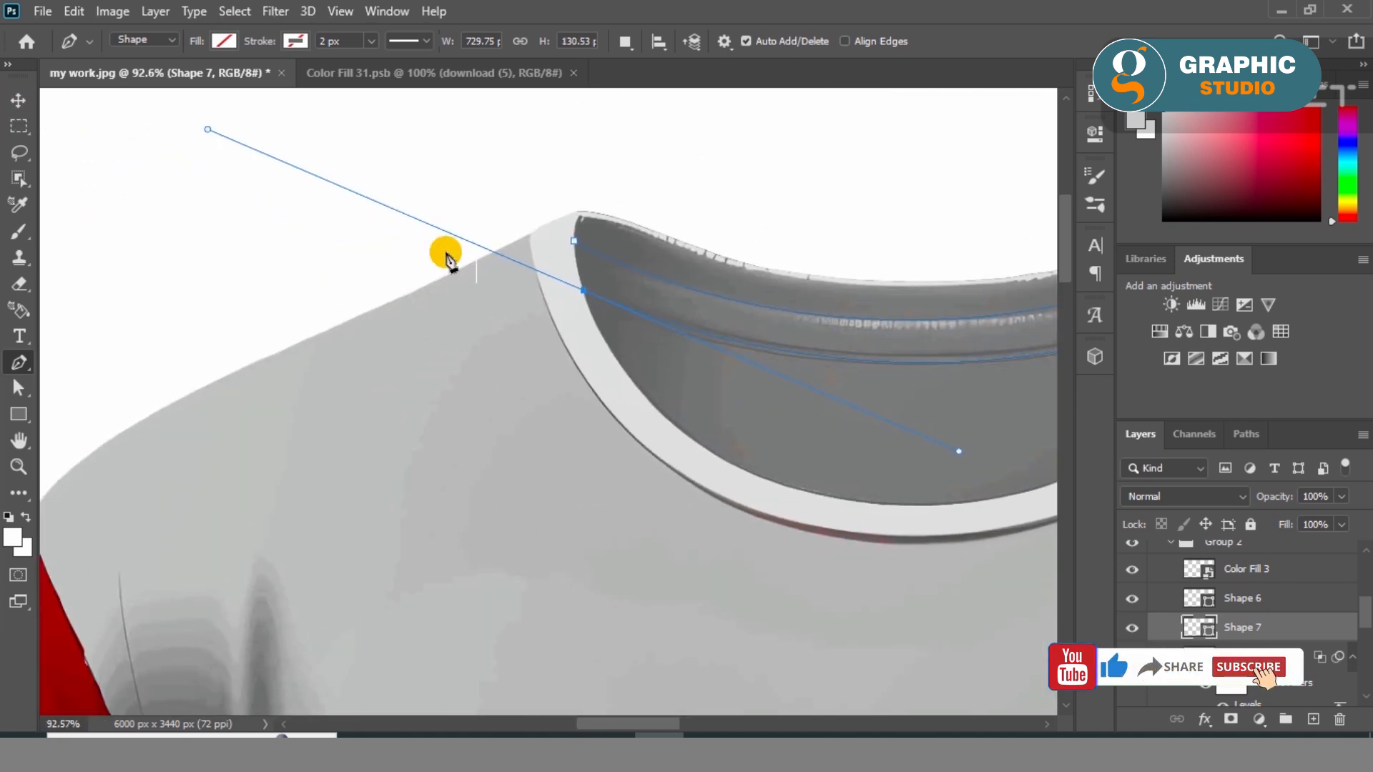
{"action": "left_click", "coordinate": [582, 289], "text": "alt"}
{"action": "scroll", "coordinate": [580, 266], "scroll_direction": "up", "scroll_amount": 5}
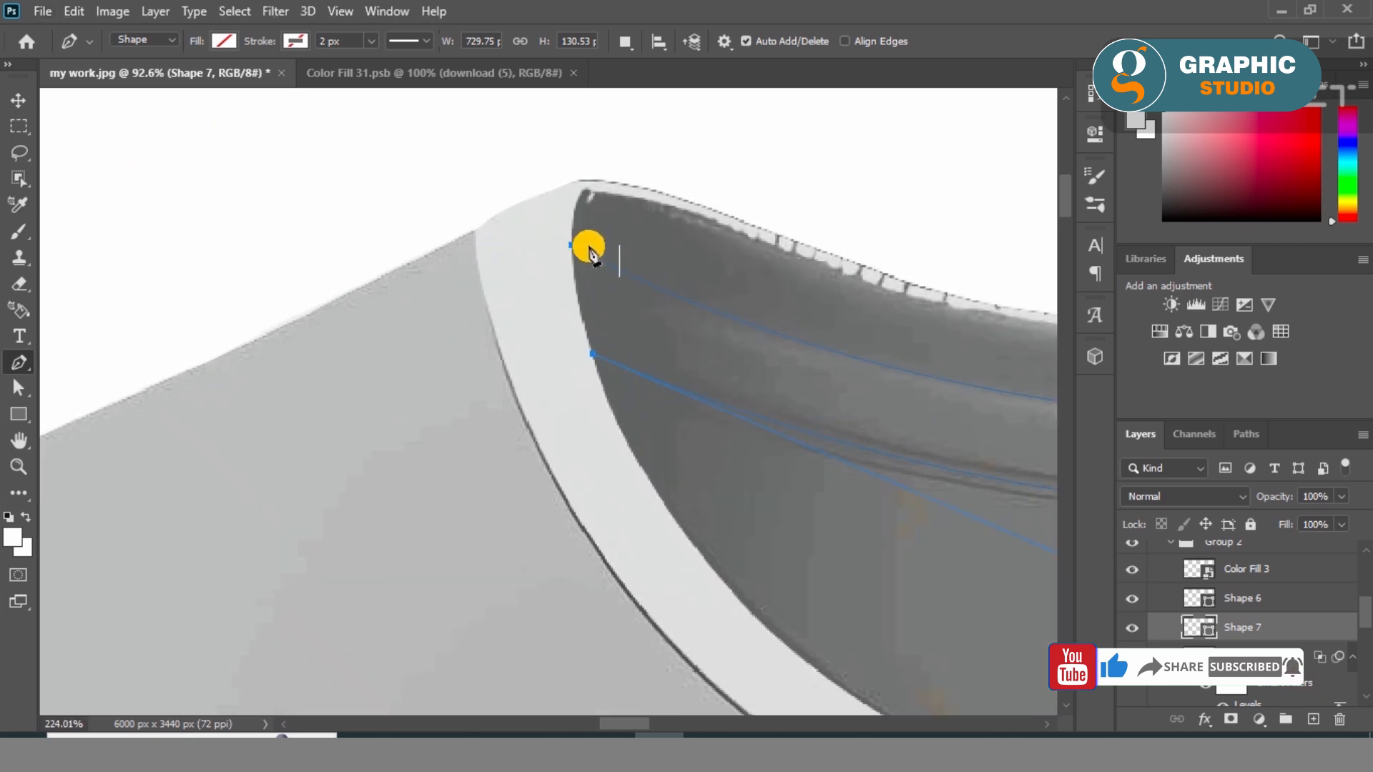
{"action": "left_click", "coordinate": [563, 247], "text": "alt"}
{"action": "left_click_drag", "start_coordinate": [716, 462], "coordinate": [228, 339]}
{"action": "scroll", "coordinate": [276, 479], "scroll_direction": "down", "scroll_amount": 2}
{"action": "left_click", "coordinate": [1259, 719]}
{"action": "left_click", "coordinate": [1259, 361]}
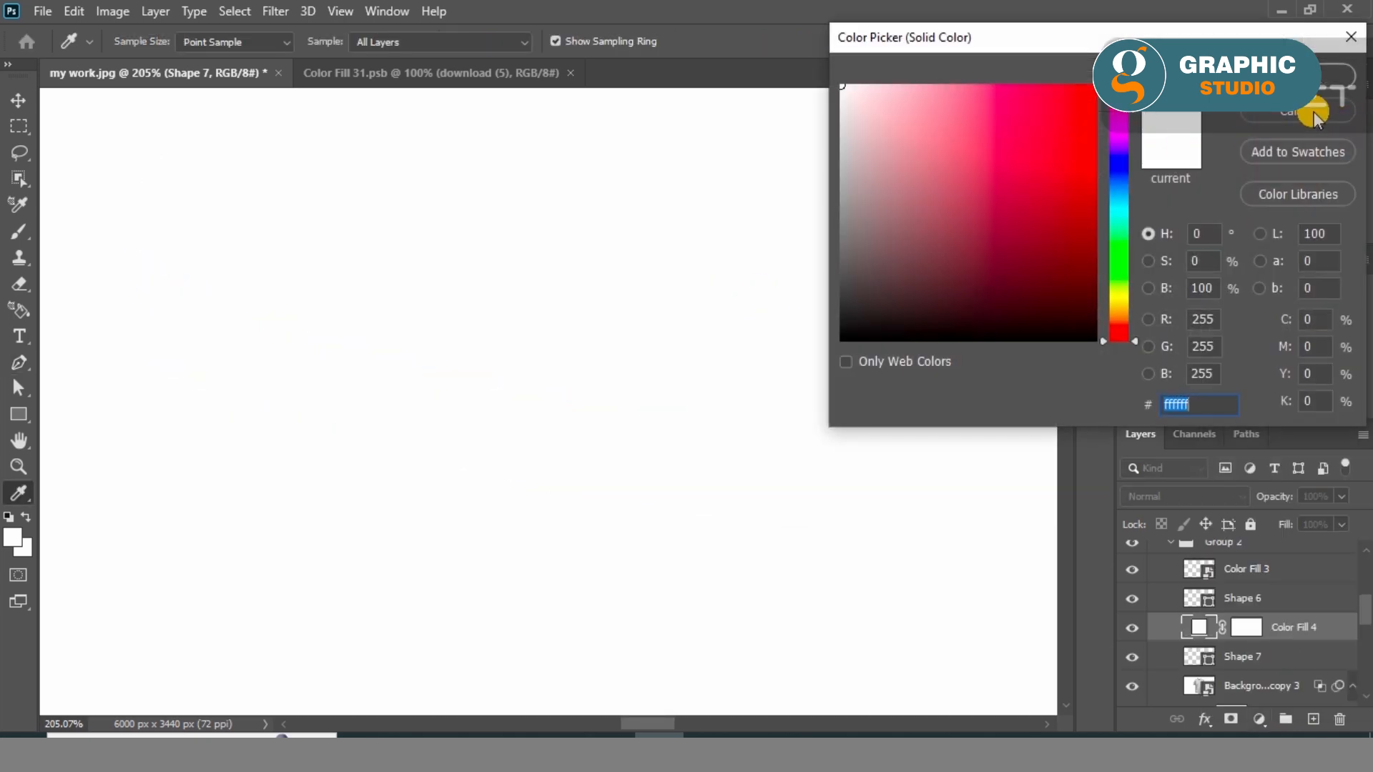
{"action": "left_click", "coordinate": [994, 122]}
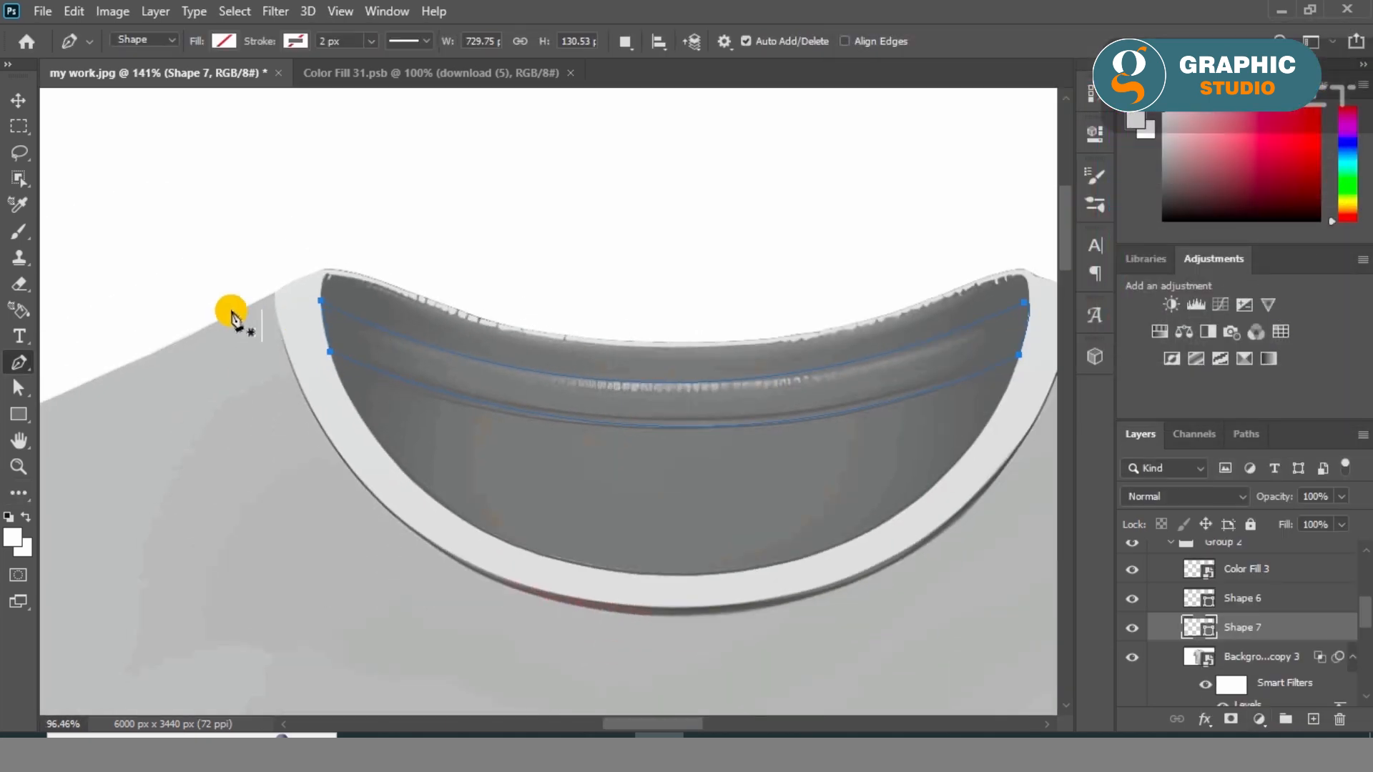
Load the neck band path as a selection, fill it with a dark grey Solid Color layer, and set it to Soft Light
{"action": "scroll", "coordinate": [945, 342], "scroll_direction": "up", "scroll_amount": 1}
{"action": "key", "text": "ctrl+Return"}
{"action": "left_click", "coordinate": [1259, 719]}
{"action": "left_click", "coordinate": [1252, 368]}
{"action": "left_click_drag", "start_coordinate": [935, 239], "coordinate": [836, 299]}
{"action": "key", "text": "Return"}
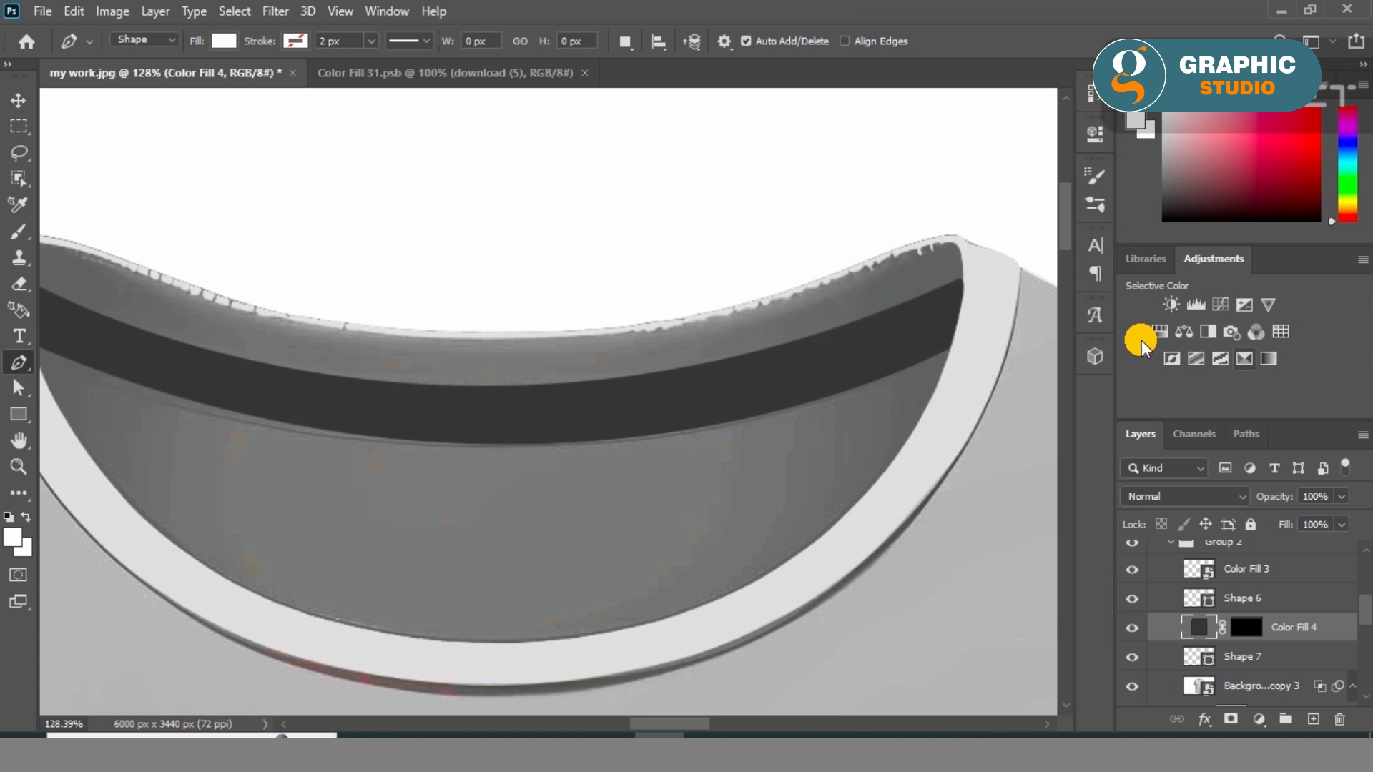
{"action": "left_click", "coordinate": [1230, 493]}
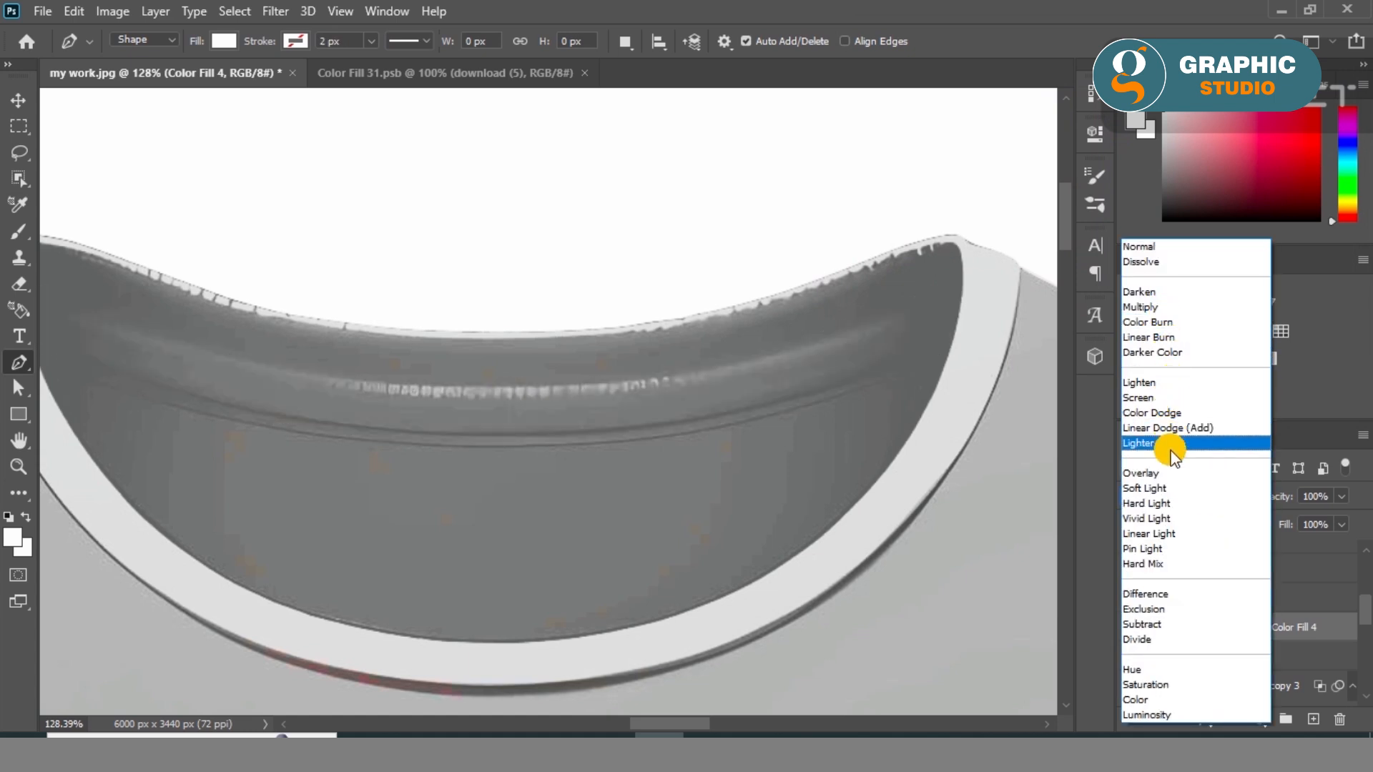
{"action": "left_click", "coordinate": [1173, 488]}
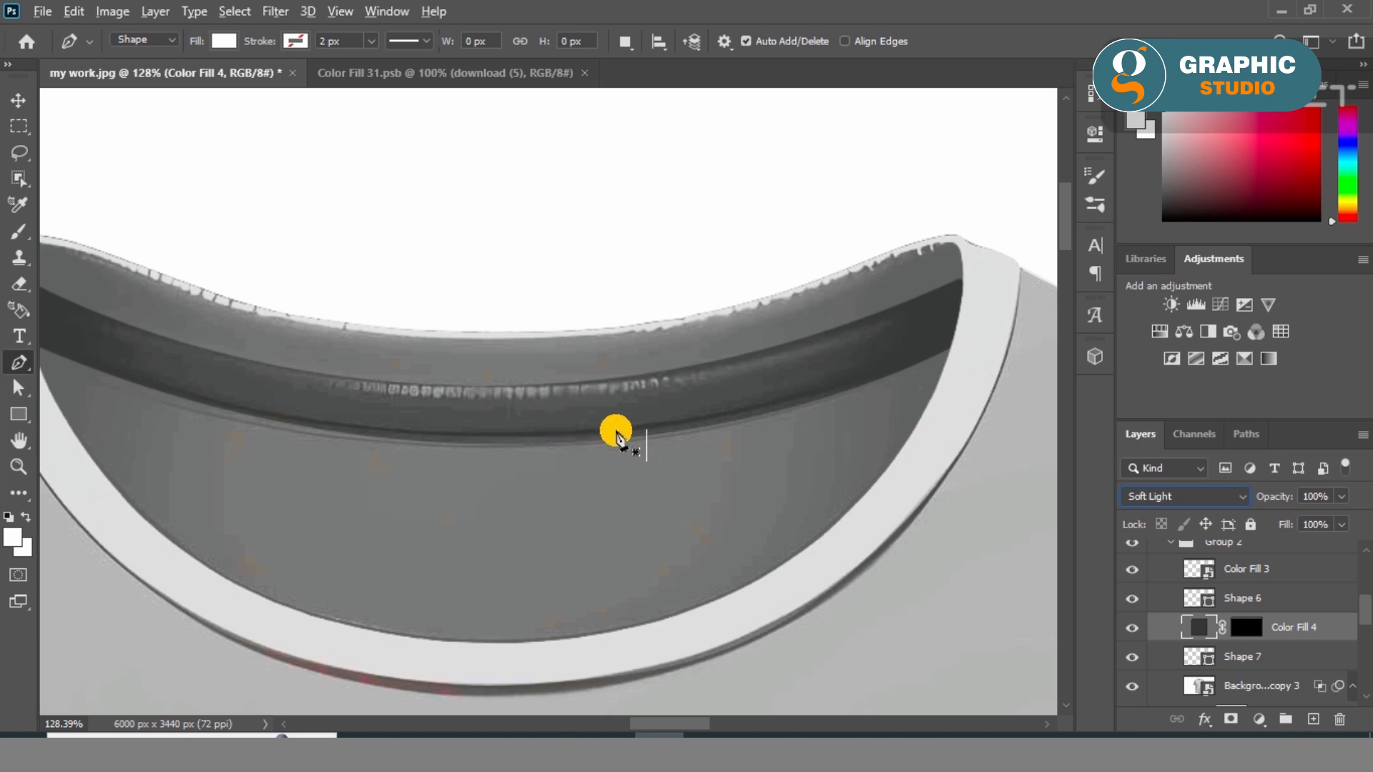
Start a Pen shape down the inner right collar edge, about 124 by 237 px, with a corner anchor and no fill
{"action": "left_click", "coordinate": [956, 246]}
{"action": "left_click_drag", "start_coordinate": [632, 666], "coordinate": [601, 516]}
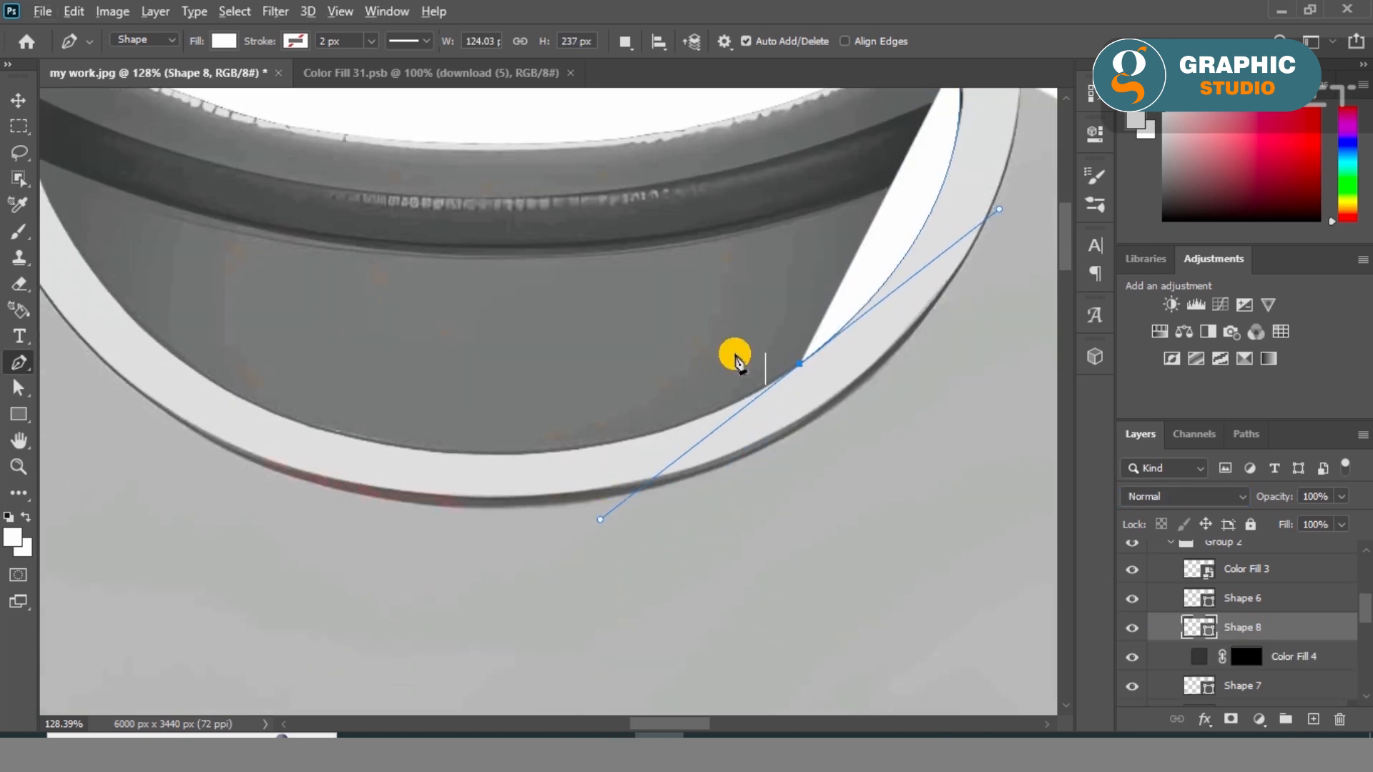
{"action": "left_click", "coordinate": [799, 364]}
{"action": "left_click", "coordinate": [224, 41]}
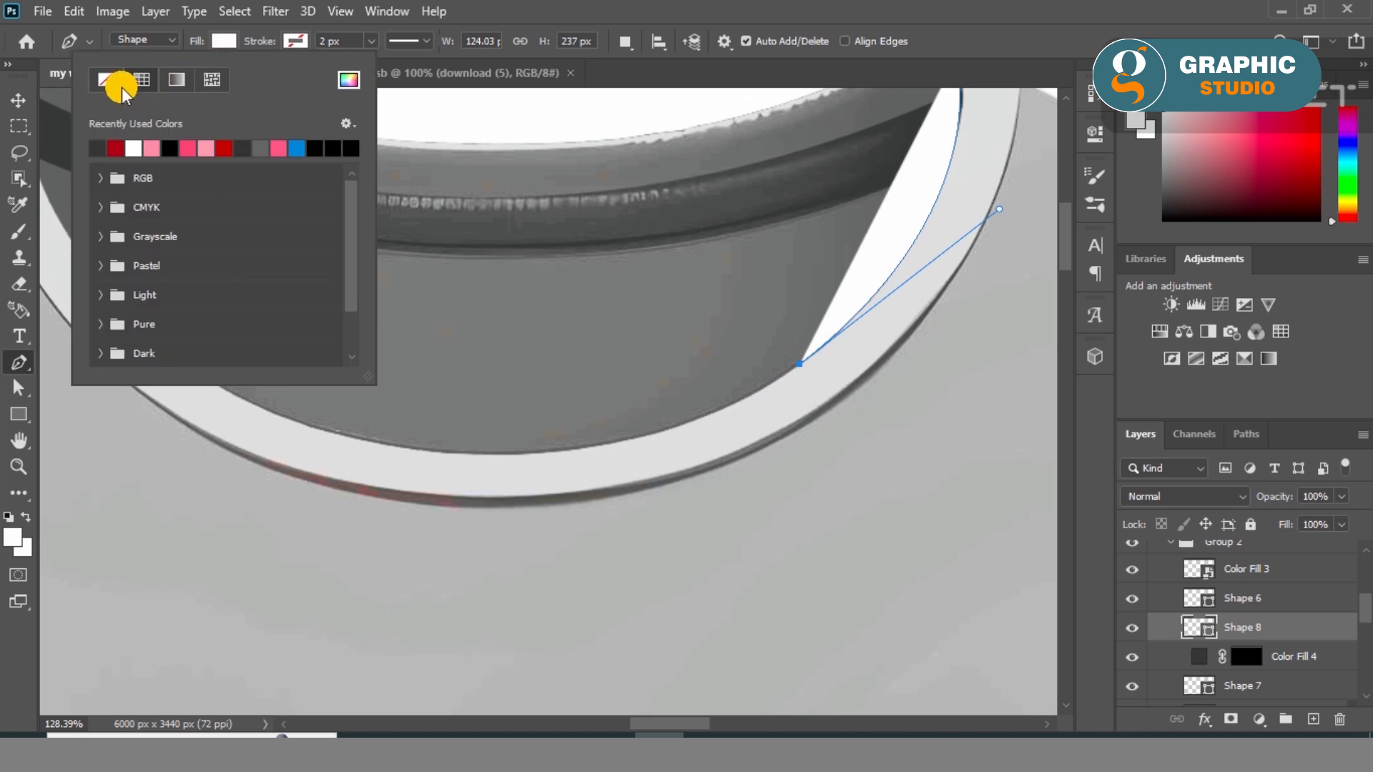
{"action": "left_click", "coordinate": [105, 80]}
Continue the path along the inner collar's lower curve and up its left edge to the left tip of the neck opening
{"action": "left_click_drag", "start_coordinate": [277, 417], "coordinate": [97, 300]}
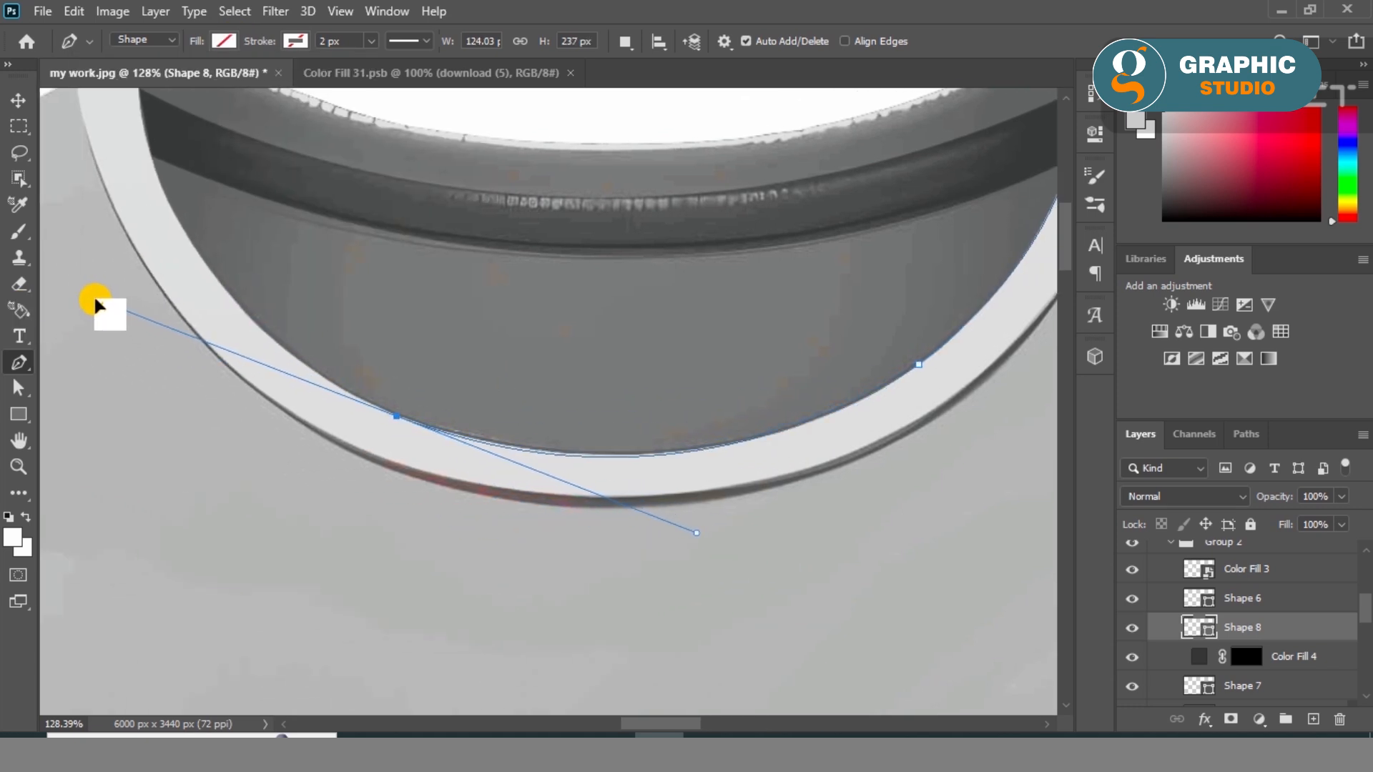
{"action": "left_click", "coordinate": [399, 426], "text": "alt"}
{"action": "scroll", "coordinate": [377, 552], "scroll_direction": "up", "scroll_amount": 5}
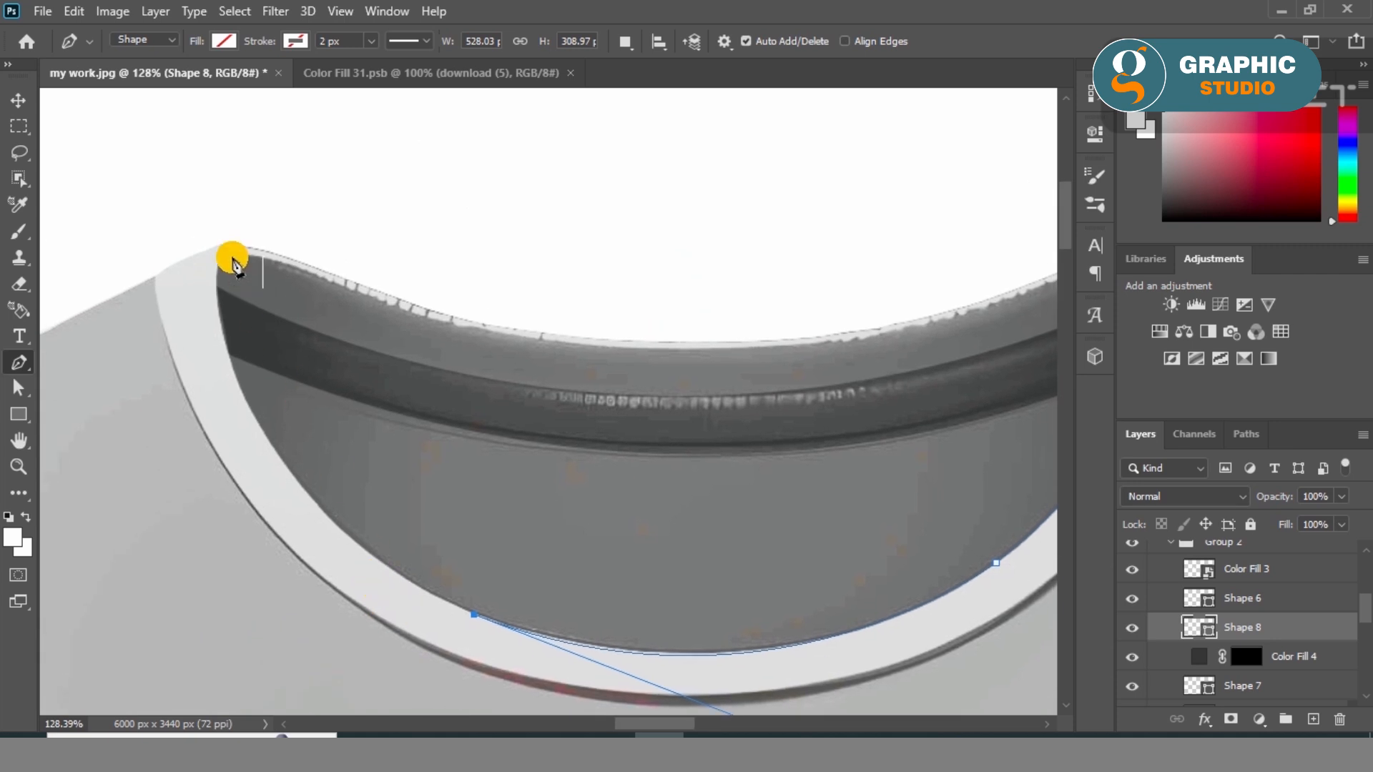
{"action": "left_click_drag", "start_coordinate": [263, 433], "coordinate": [200, 306]}
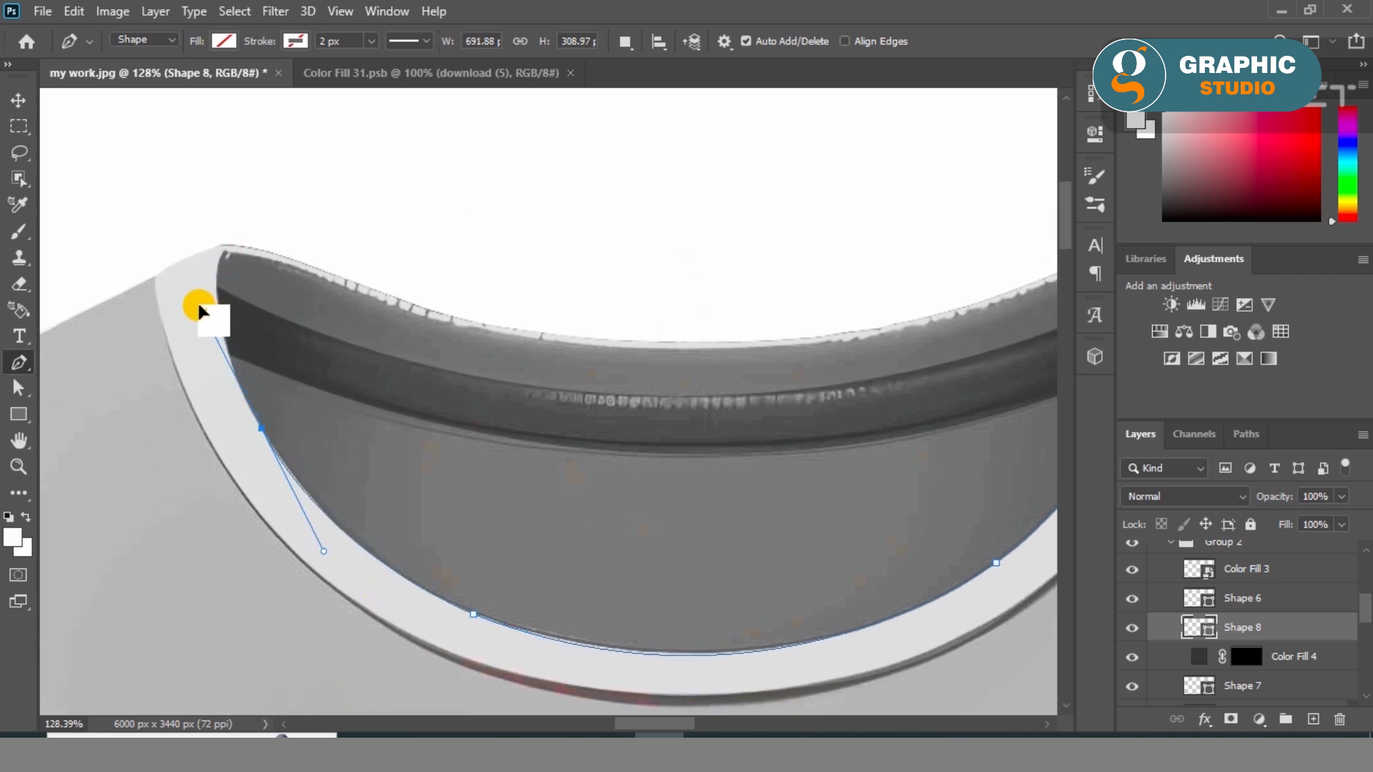
{"action": "left_click_drag", "start_coordinate": [226, 251], "coordinate": [253, 199]}
Trace the upper back neckline to the right tip and close the neck opening path, about 724 by 333 px overall
{"action": "left_click_drag", "start_coordinate": [455, 351], "coordinate": [329, 429]}
{"action": "left_click_drag", "start_coordinate": [485, 415], "coordinate": [613, 403]}
{"action": "left_click_drag", "start_coordinate": [894, 481], "coordinate": [592, 524]}
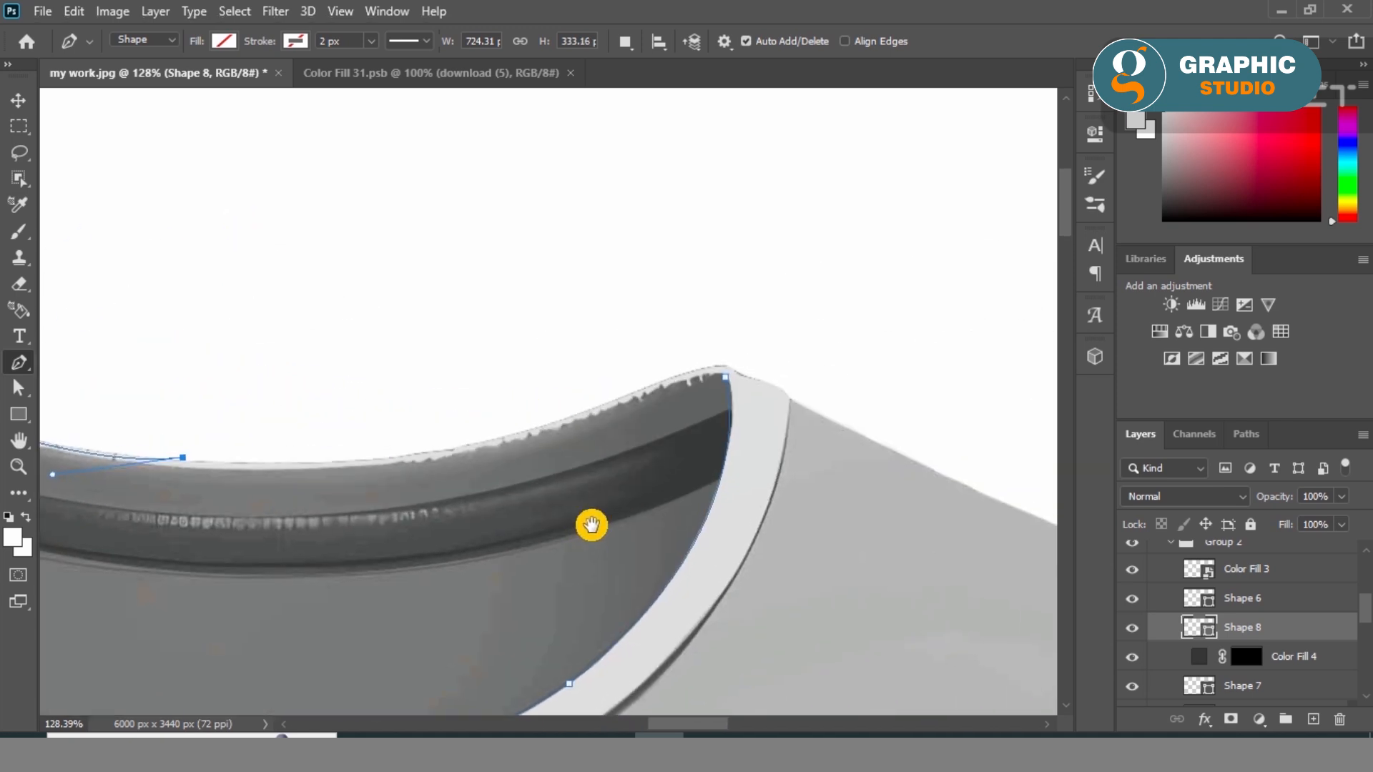
{"action": "left_click_drag", "start_coordinate": [629, 393], "coordinate": [824, 309]}
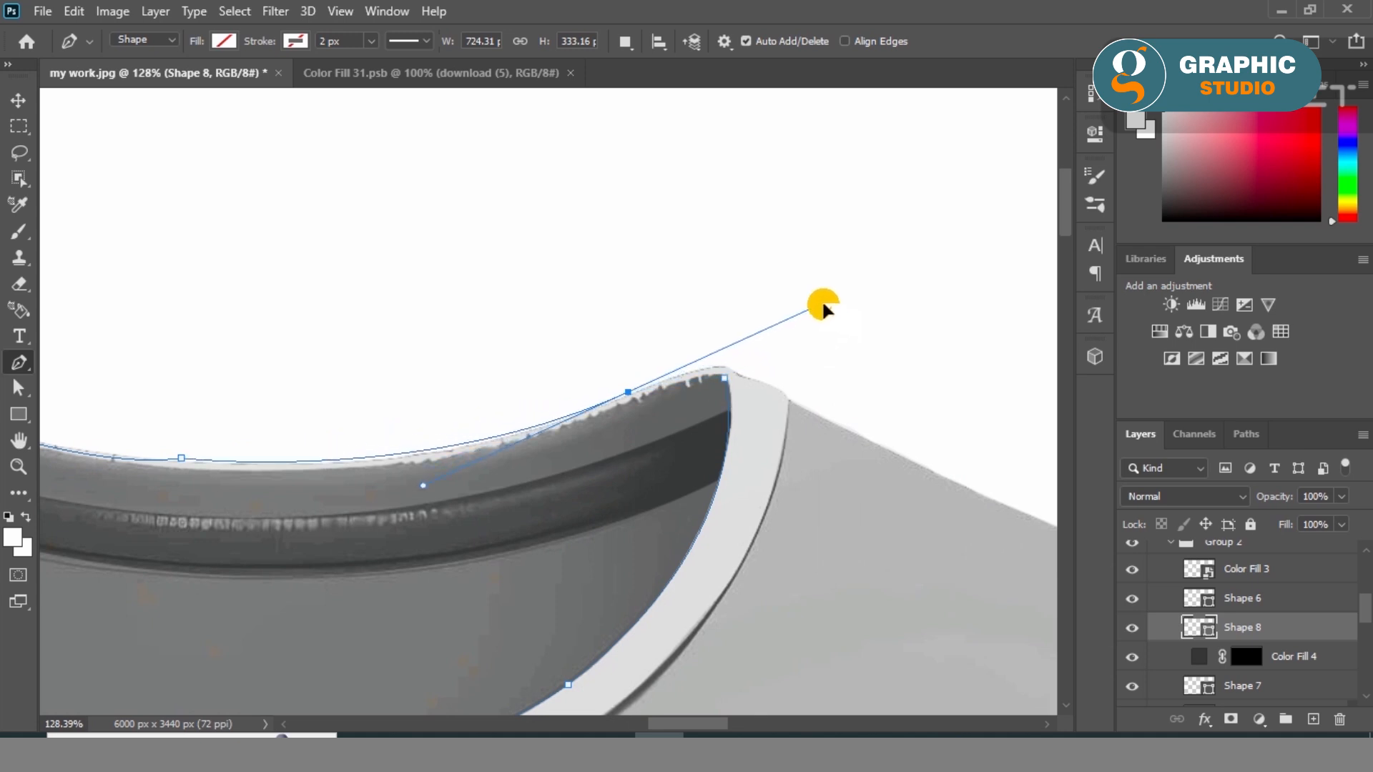
{"action": "left_click_drag", "start_coordinate": [724, 375], "coordinate": [708, 405]}
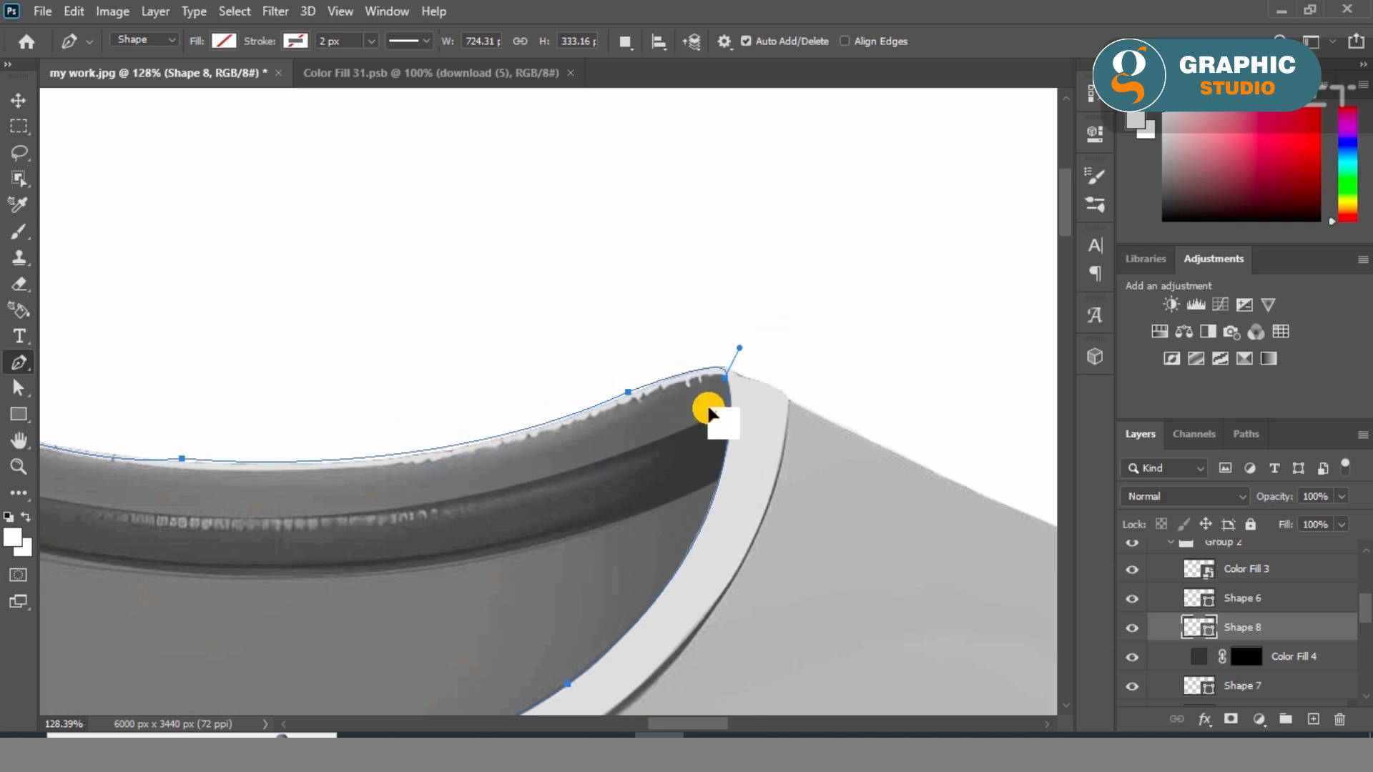
{"action": "left_click", "coordinate": [726, 381], "text": "alt"}
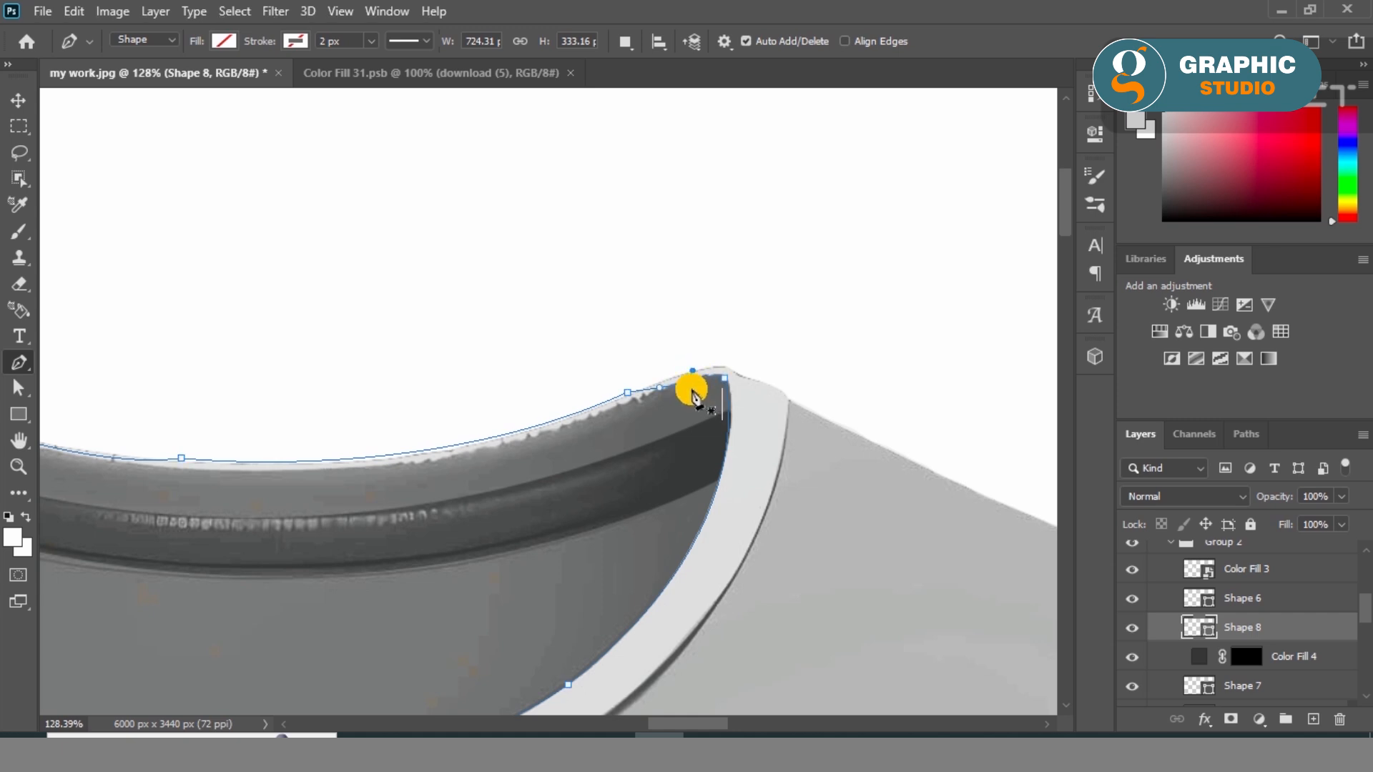
Refine the neck opening path around its right tip with the Curvature Pen tool so it follows the collar's top edge
{"action": "mouse_move", "coordinate": [693, 377]}
{"action": "left_mouse_down"}
{"action": "mouse_move", "coordinate": [687, 356]}
{"action": "mouse_move", "coordinate": [711, 383]}
{"action": "mouse_move", "coordinate": [692, 379]}
{"action": "left_mouse_up"}
{"action": "right_click", "coordinate": [19, 363]}
{"action": "left_click", "coordinate": [83, 451]}
{"action": "right_click", "coordinate": [22, 362]}
{"action": "left_click", "coordinate": [78, 397]}
{"action": "left_click_drag", "start_coordinate": [687, 390], "coordinate": [701, 377]}
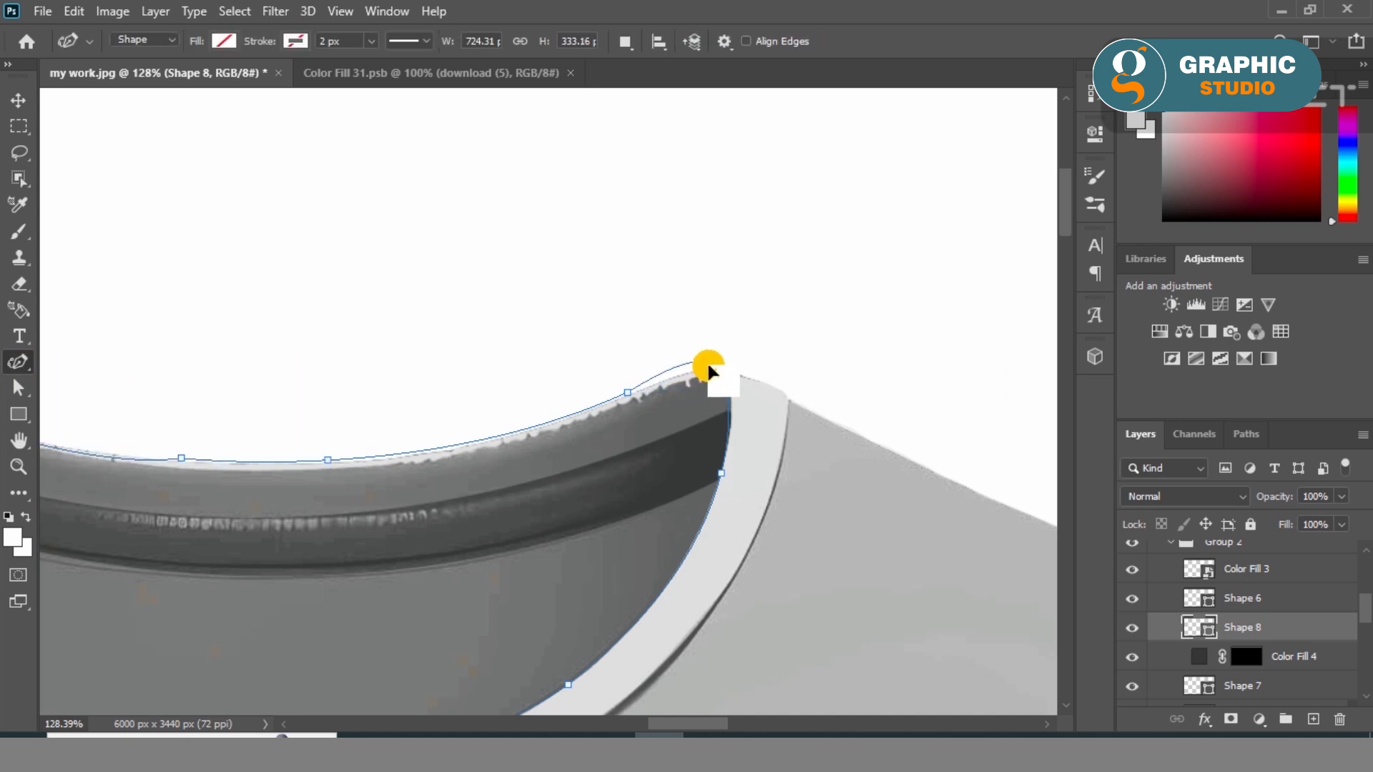
{"action": "left_click", "coordinate": [699, 377]}
{"action": "left_click", "coordinate": [727, 370]}
Load the neck opening path as a selection, fill it with a #7b7b7b Solid Color layer, and set it to Multiply
{"action": "left_click", "coordinate": [20, 101]}
{"action": "key", "text": "ctrl+Return"}
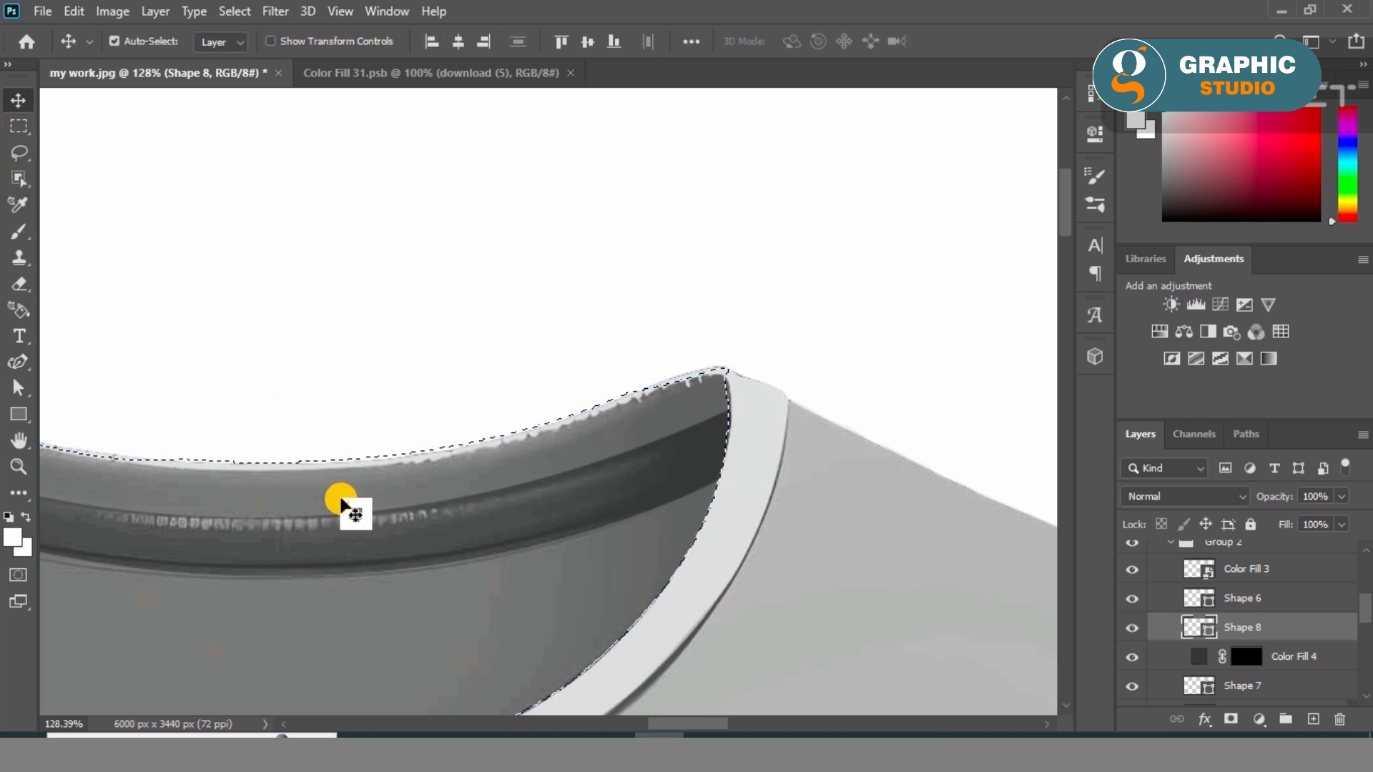
{"action": "left_click_drag", "start_coordinate": [571, 594], "coordinate": [794, 320]}
{"action": "left_click", "coordinate": [1258, 719]}
{"action": "left_click", "coordinate": [1230, 365]}
{"action": "left_click", "coordinate": [352, 619]}
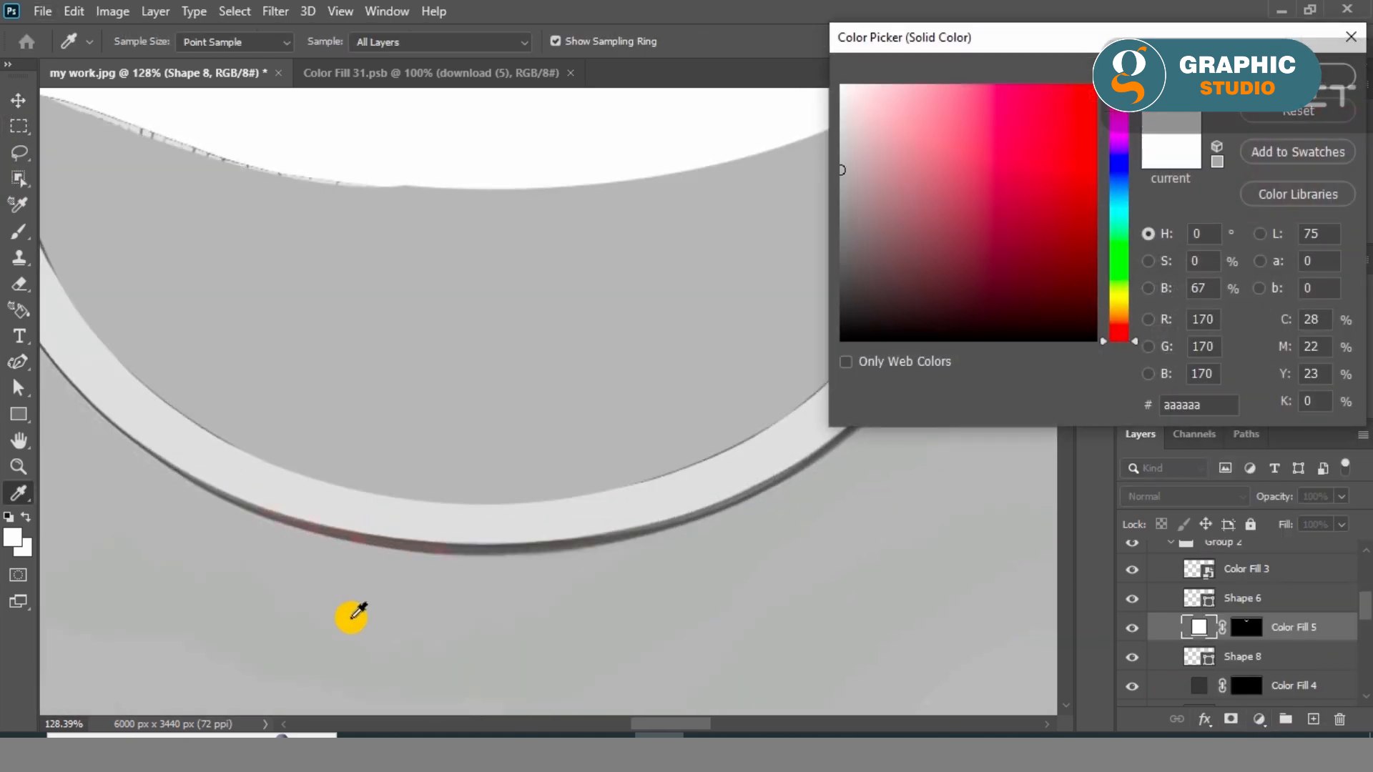
{"action": "left_click", "coordinate": [846, 187]}
{"action": "left_click_drag", "start_coordinate": [846, 187], "coordinate": [825, 215]}
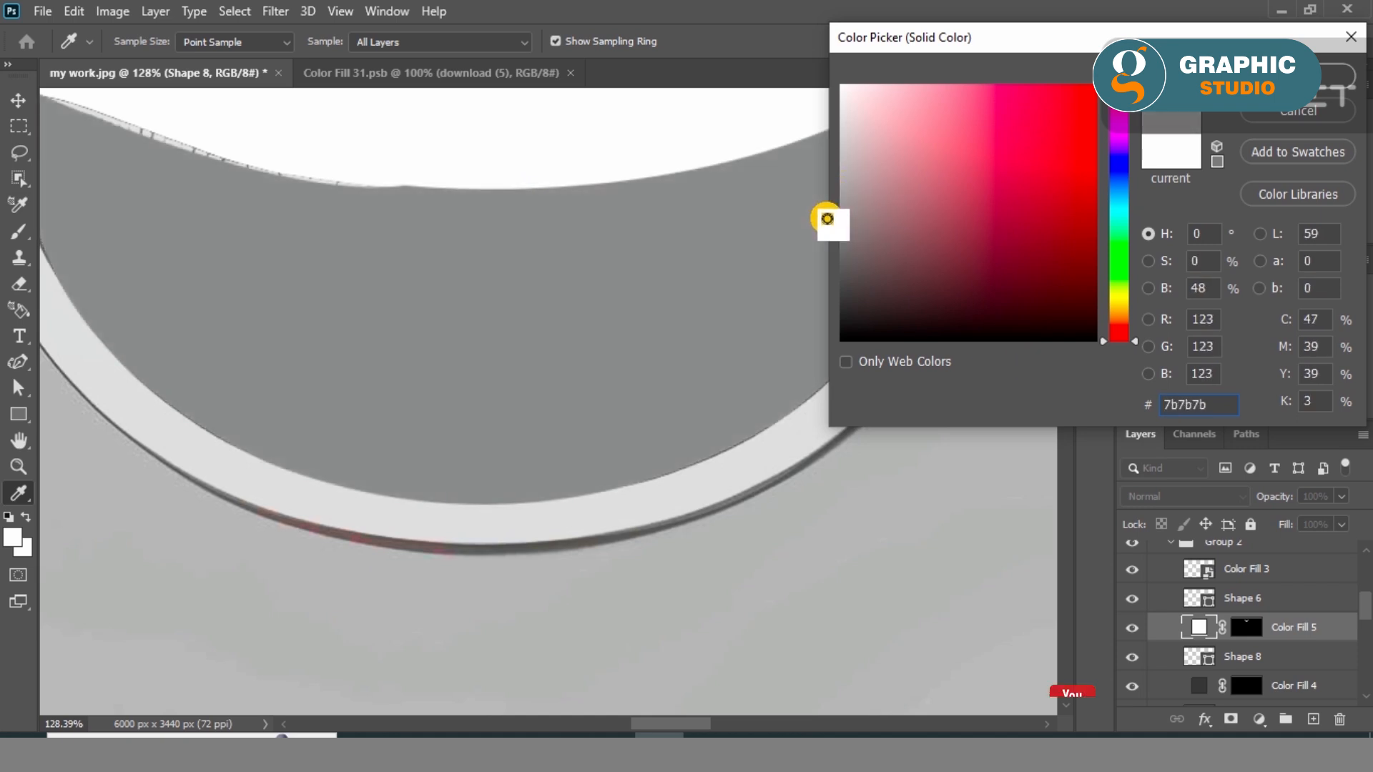
{"action": "key", "text": "Return"}
{"action": "left_click", "coordinate": [1184, 496]}
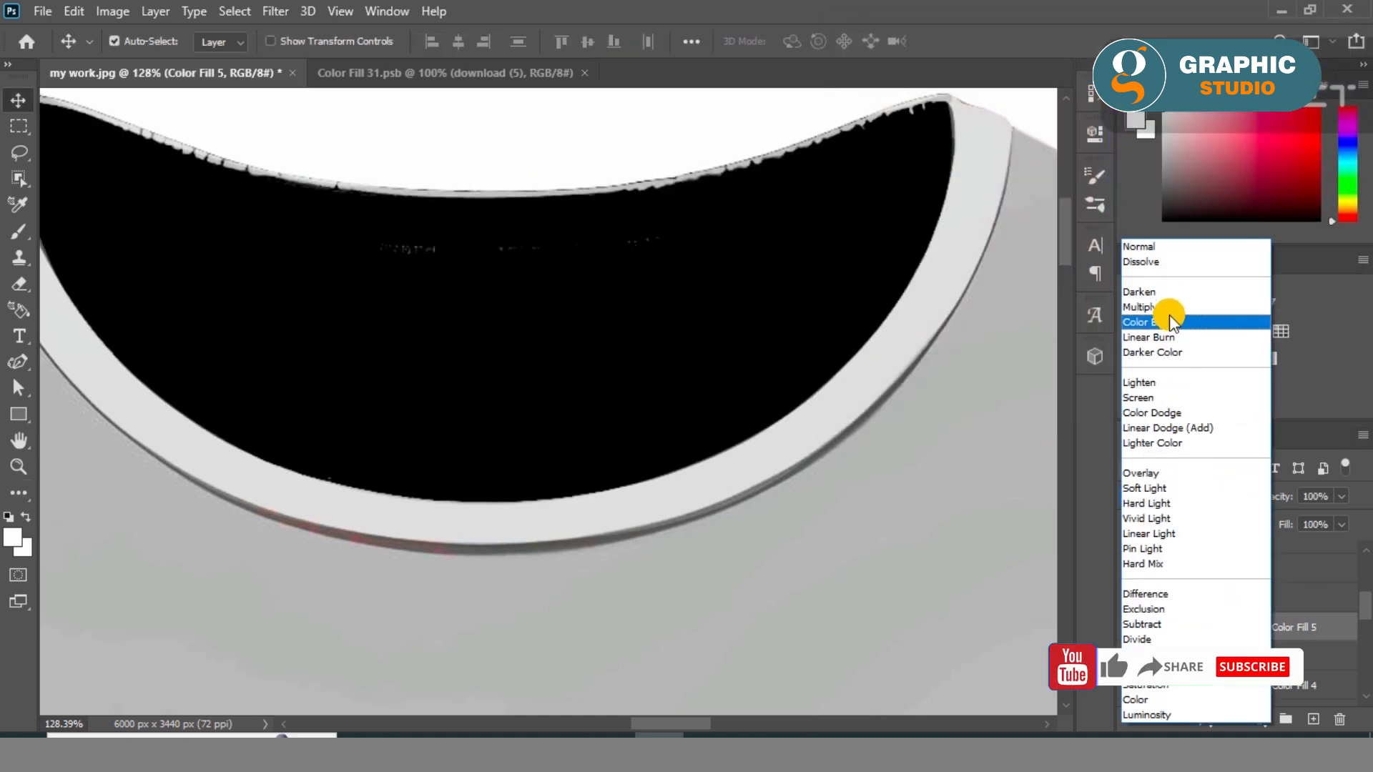
{"action": "left_click", "coordinate": [1164, 308]}
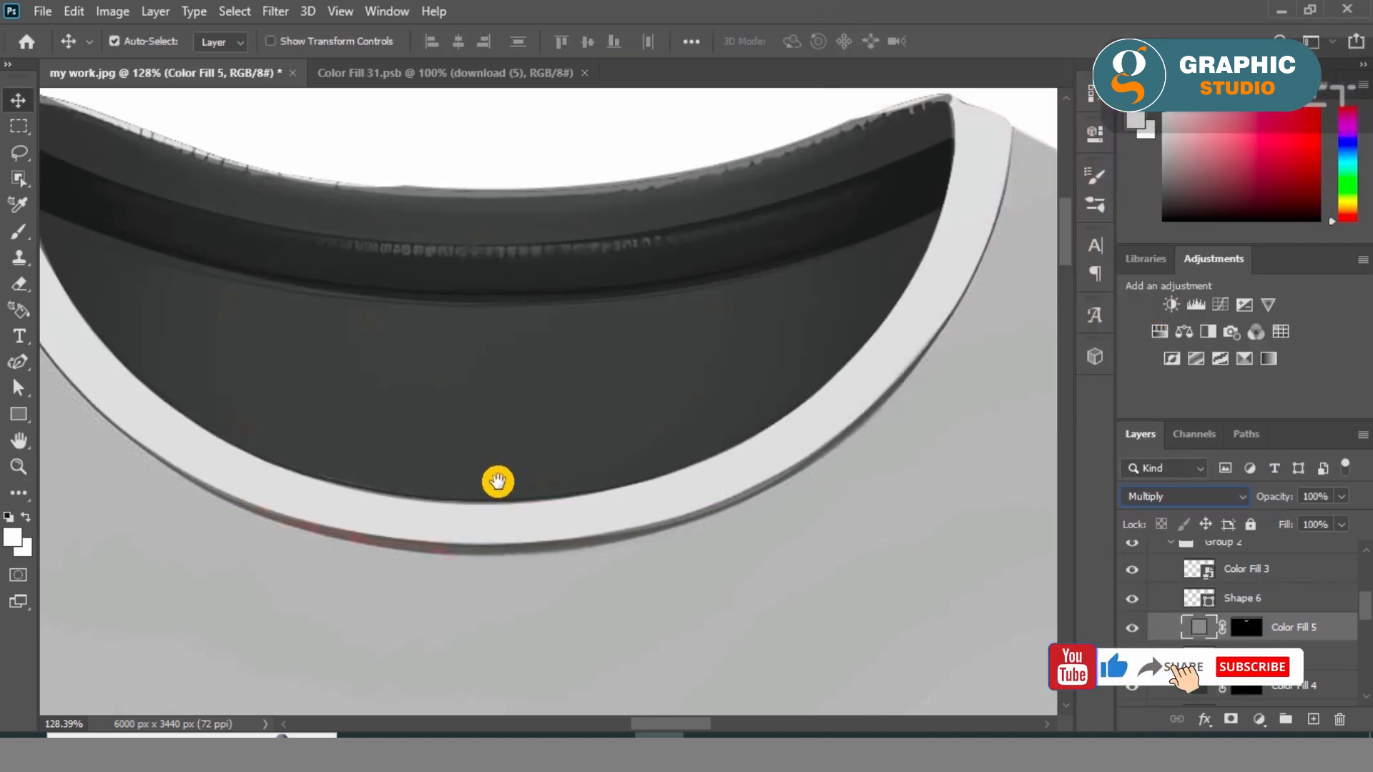
Above Background copy 3, start a Pen shape down the outer left collar edge, about 294 by 318 px, with a corner anchor and no fill
{"action": "left_click", "coordinate": [604, 539]}
{"action": "scroll", "coordinate": [515, 517], "scroll_direction": "down", "scroll_amount": 1}
{"action": "scroll", "coordinate": [515, 516], "scroll_direction": "up", "scroll_amount": 1}
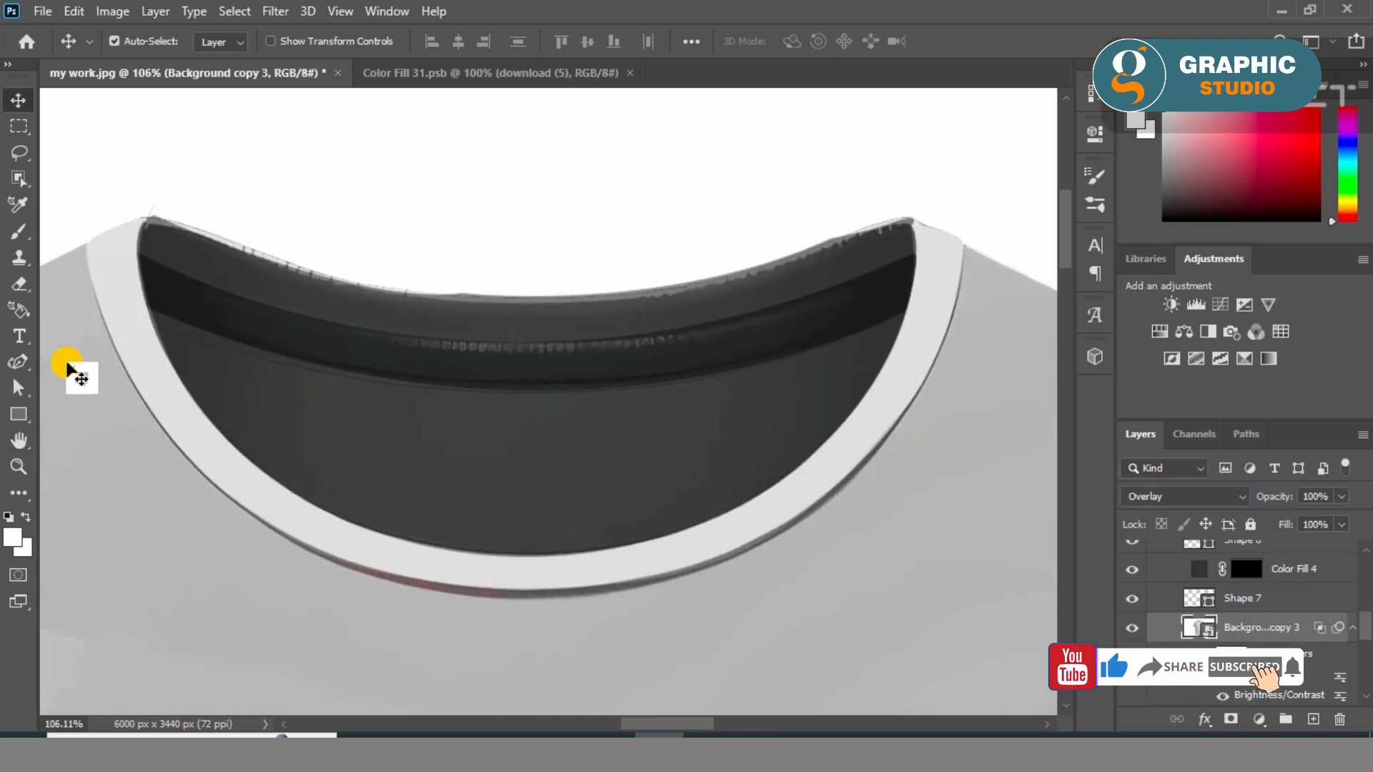
{"action": "left_click", "coordinate": [19, 362]}
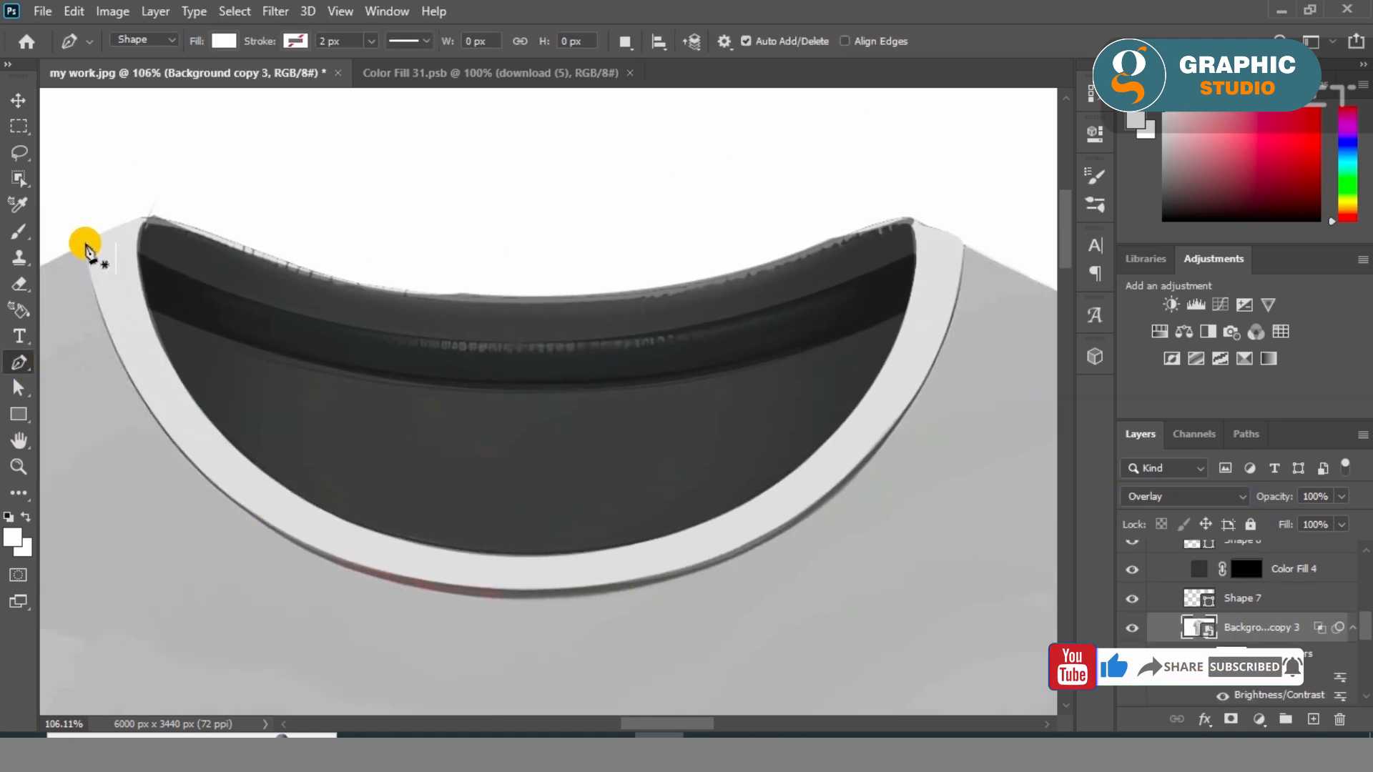
{"action": "left_click", "coordinate": [85, 243]}
{"action": "left_click_drag", "start_coordinate": [400, 582], "coordinate": [672, 639]}
{"action": "left_click", "coordinate": [399, 582]}
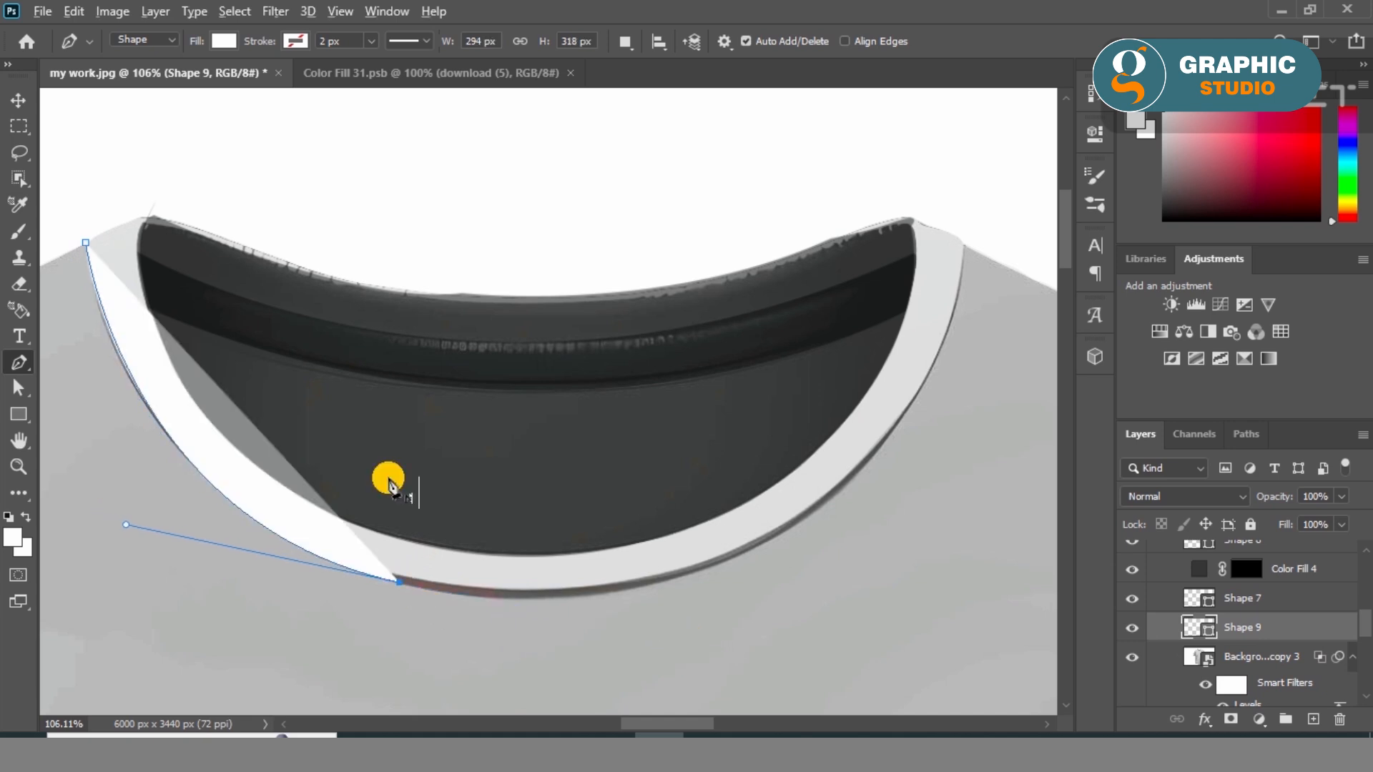
{"action": "left_click", "coordinate": [224, 42]}
{"action": "left_click", "coordinate": [108, 84]}
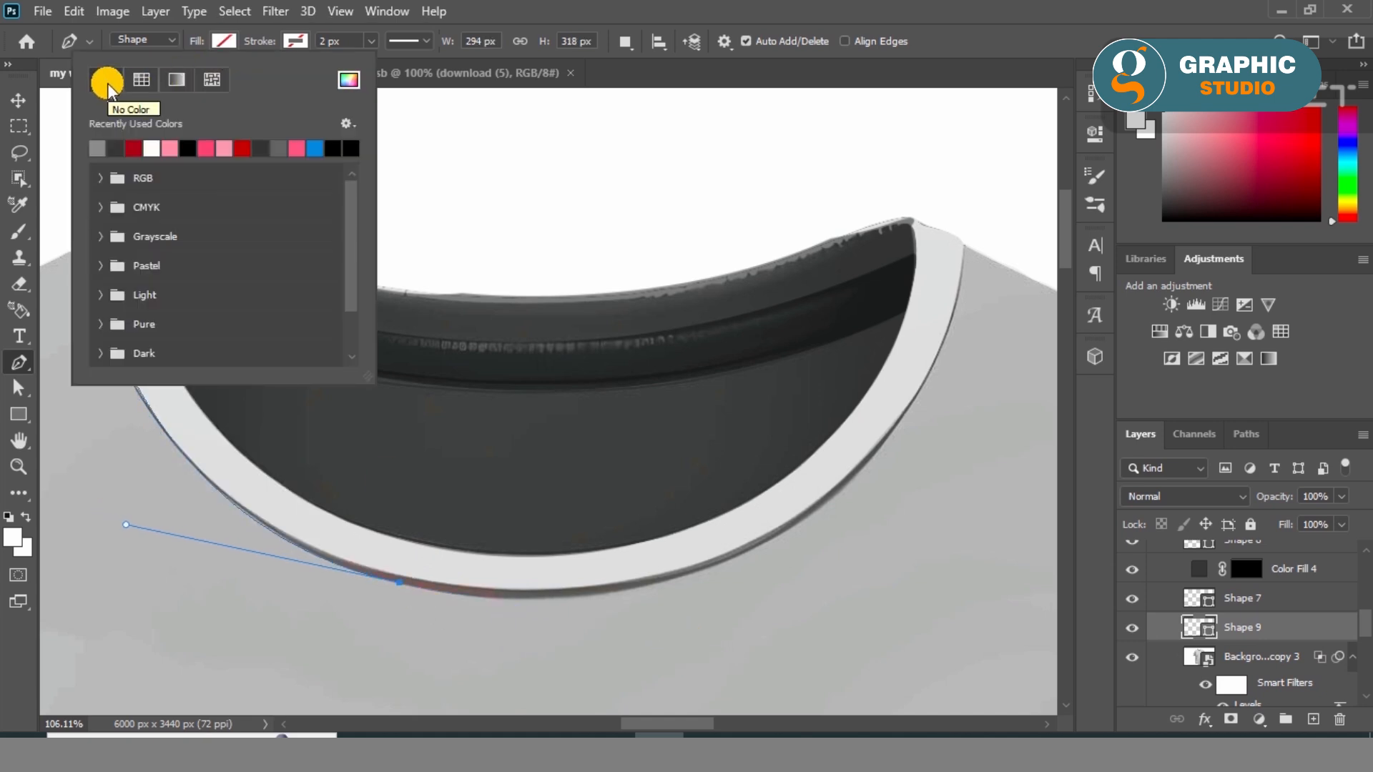
Continue the collar path along the outer lower curve and up the right edge to a corner anchor at the right shoulder seam
{"action": "left_click_drag", "start_coordinate": [885, 443], "coordinate": [1037, 230]}
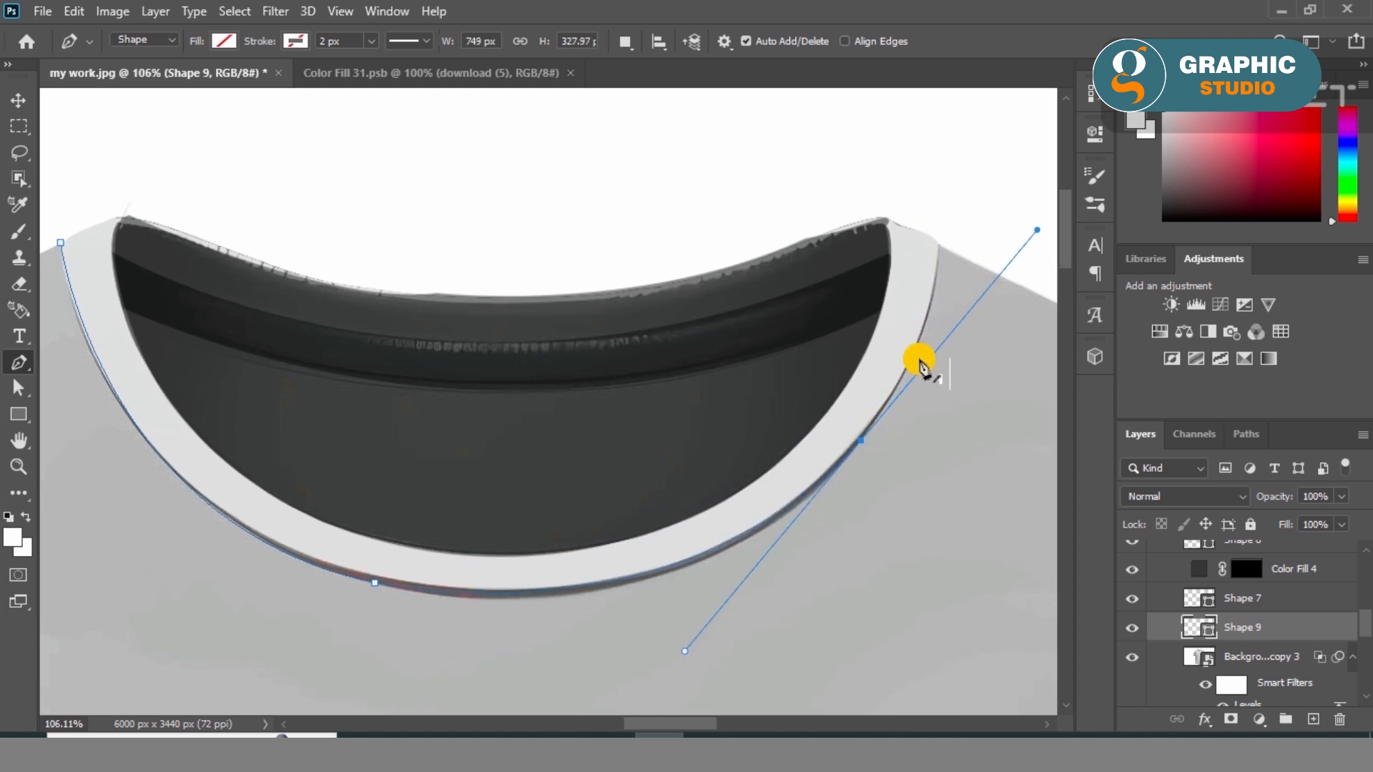
{"action": "scroll", "coordinate": [899, 429], "scroll_direction": "up", "scroll_amount": 2}
{"action": "scroll", "coordinate": [894, 529], "scroll_direction": "up", "scroll_amount": 3}
{"action": "scroll", "coordinate": [900, 619], "scroll_direction": "up", "scroll_amount": 5}
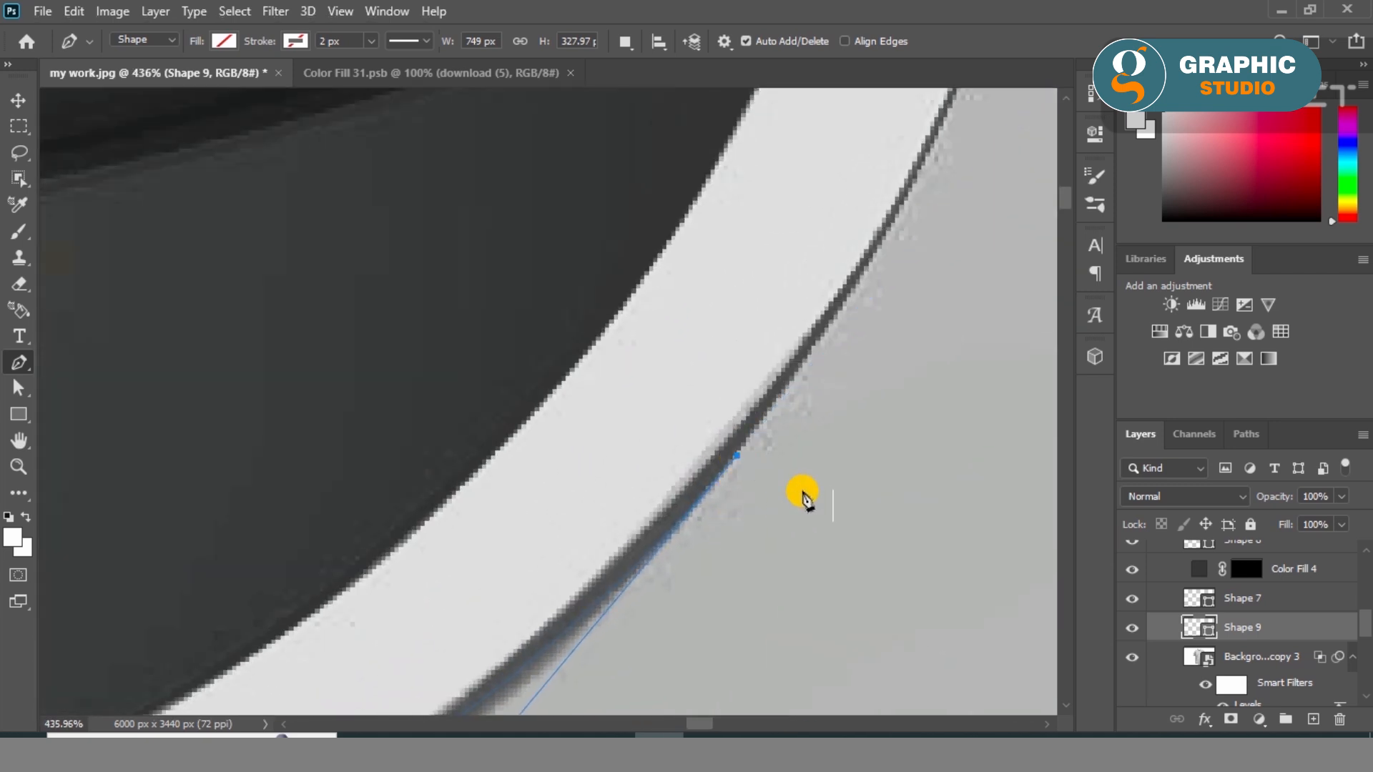
{"action": "scroll", "coordinate": [623, 554], "scroll_direction": "down", "scroll_amount": 4}
{"action": "left_click_drag", "start_coordinate": [738, 580], "coordinate": [536, 631]}
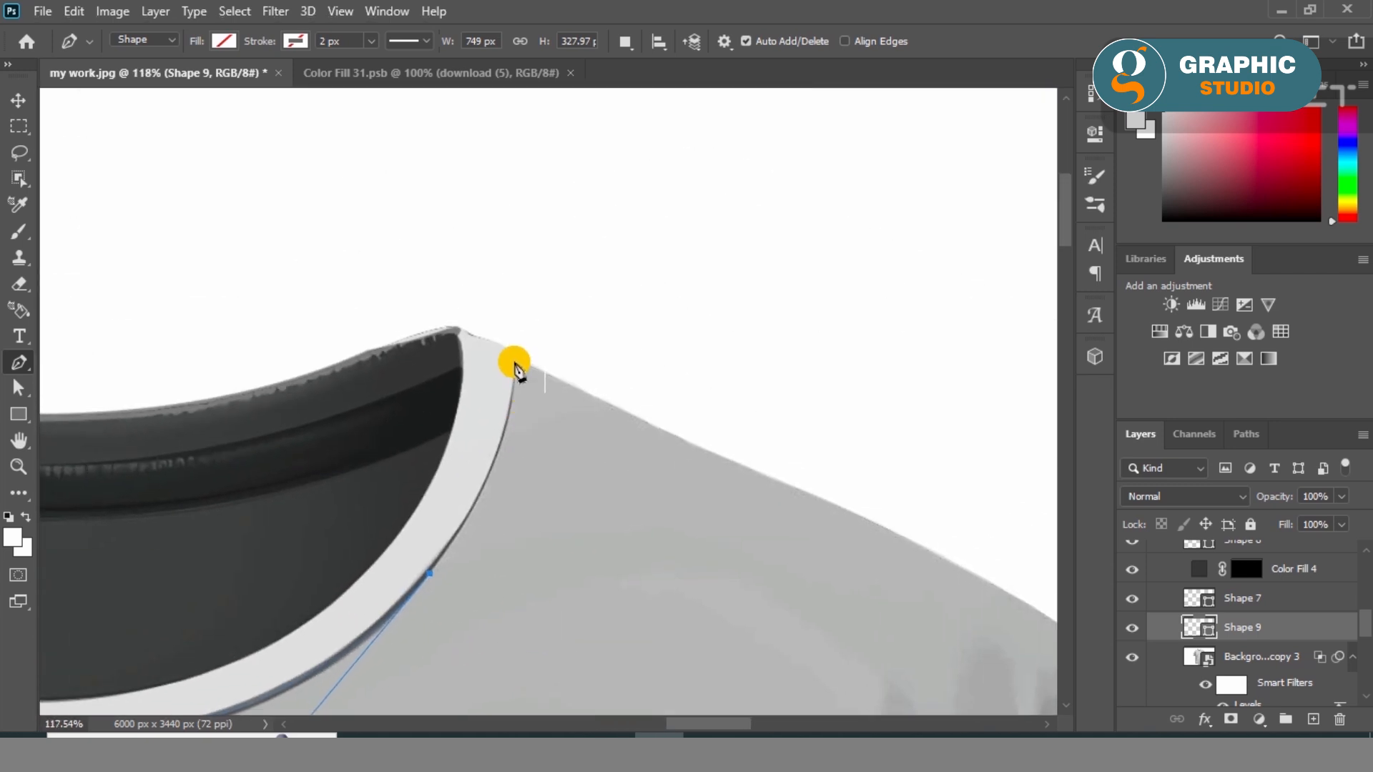
{"action": "left_click_drag", "start_coordinate": [515, 350], "coordinate": [512, 246]}
{"action": "left_click", "coordinate": [515, 351], "text": "alt"}
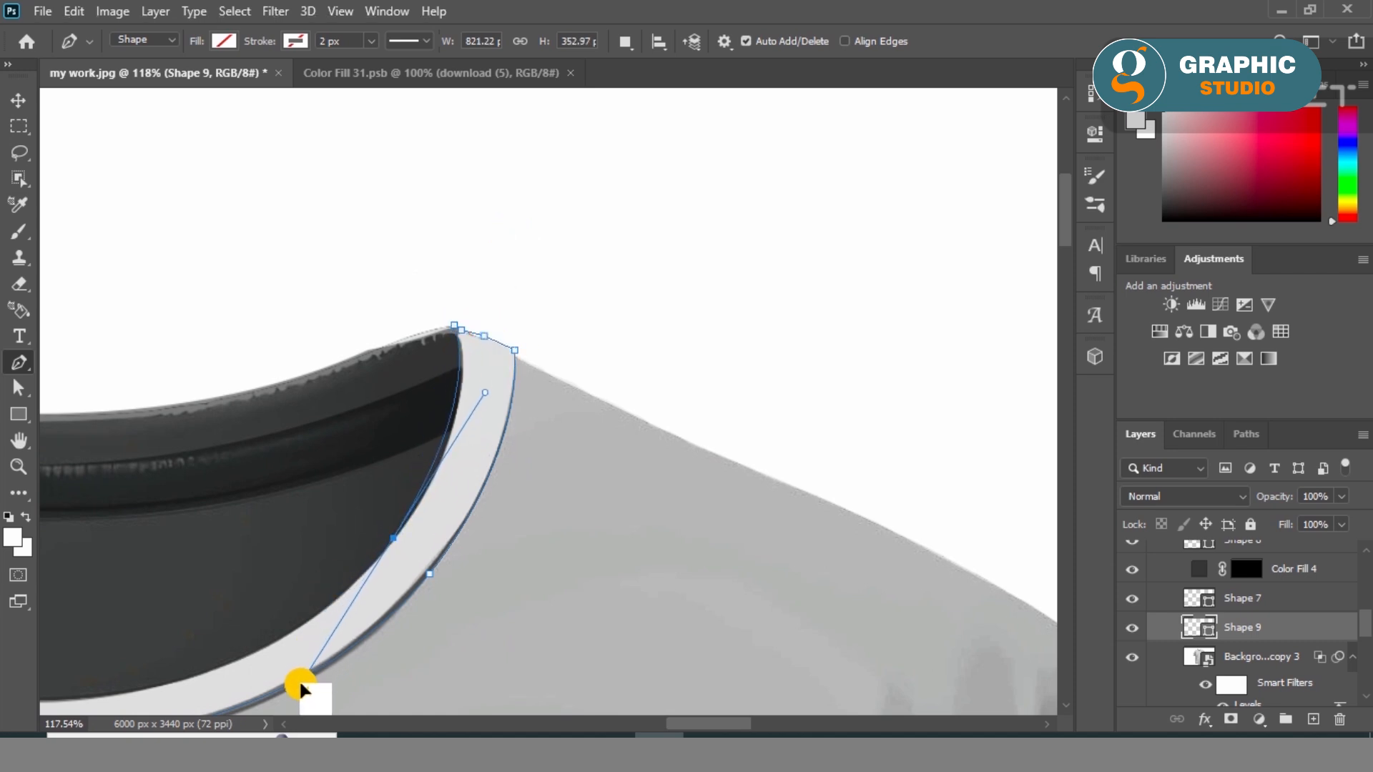
Trace the collar's inner edge from the right side to its bottom centre, using corner anchors
{"action": "left_click_drag", "start_coordinate": [290, 681], "coordinate": [387, 555]}
{"action": "left_click", "coordinate": [393, 540], "text": "alt"}
{"action": "left_click_drag", "start_coordinate": [373, 617], "coordinate": [767, 408]}
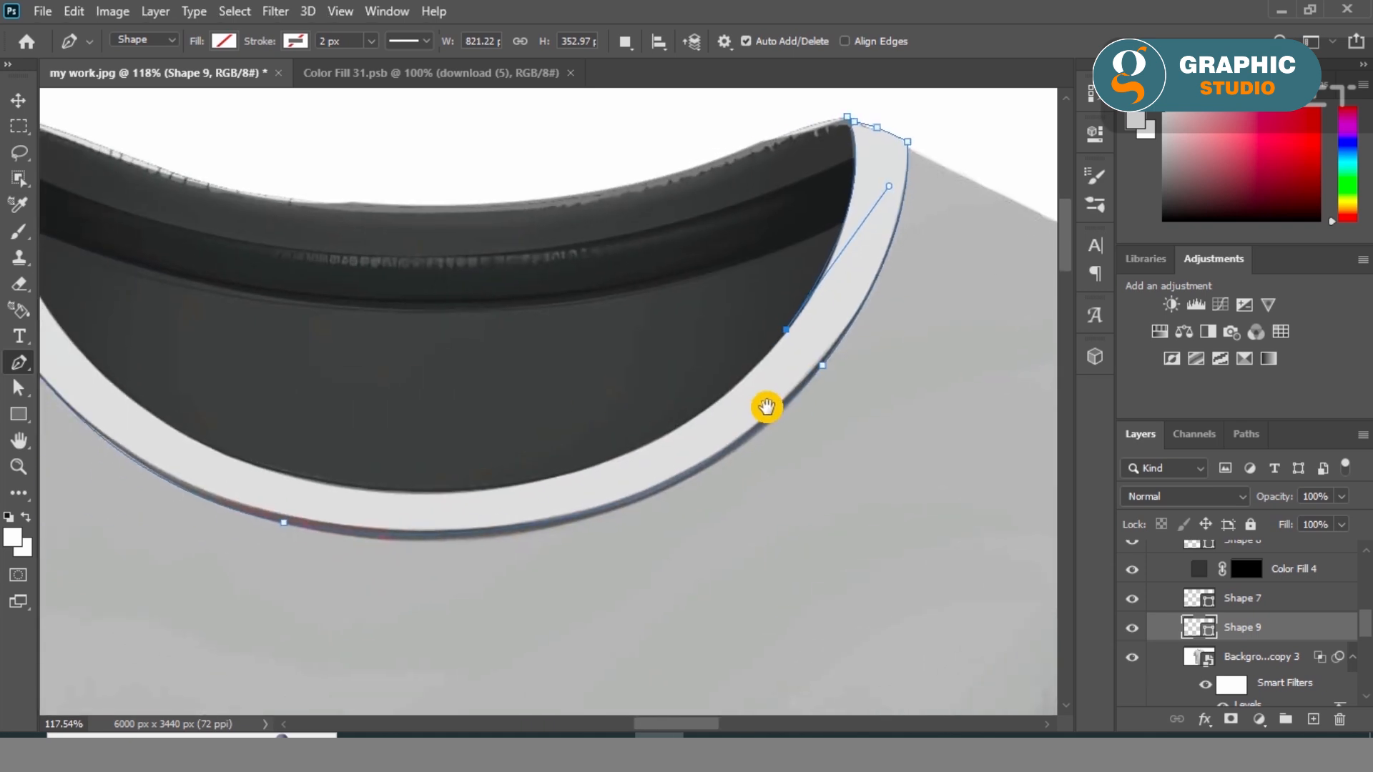
{"action": "left_click_drag", "start_coordinate": [424, 492], "coordinate": [142, 494]}
{"action": "left_click", "coordinate": [427, 492], "text": "alt"}
Trace the inner left collar edge, close the collar path at about 821 by 353 px, and load it as a selection
{"action": "left_click_drag", "start_coordinate": [342, 541], "coordinate": [638, 646]}
{"action": "left_click_drag", "start_coordinate": [432, 508], "coordinate": [321, 406]}
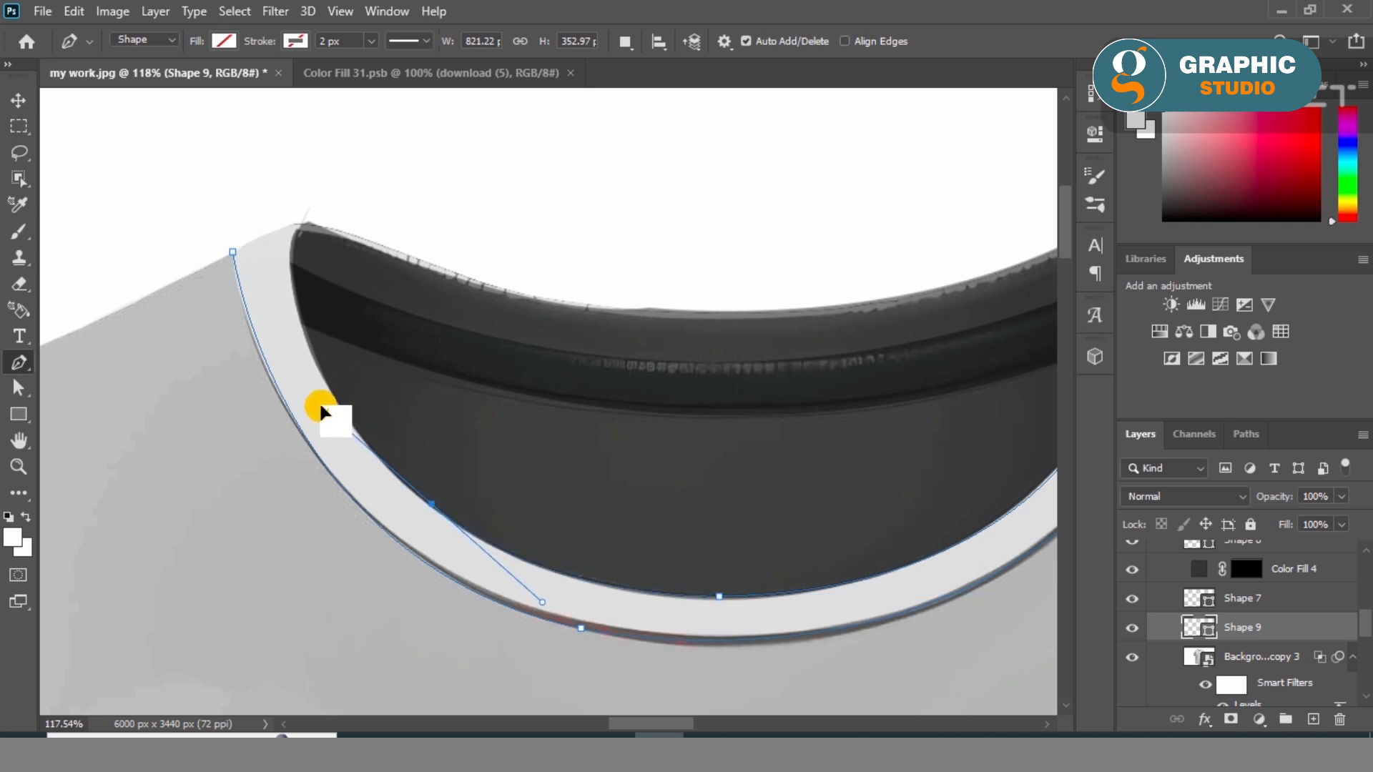
{"action": "left_click_drag", "start_coordinate": [298, 310], "coordinate": [267, 219]}
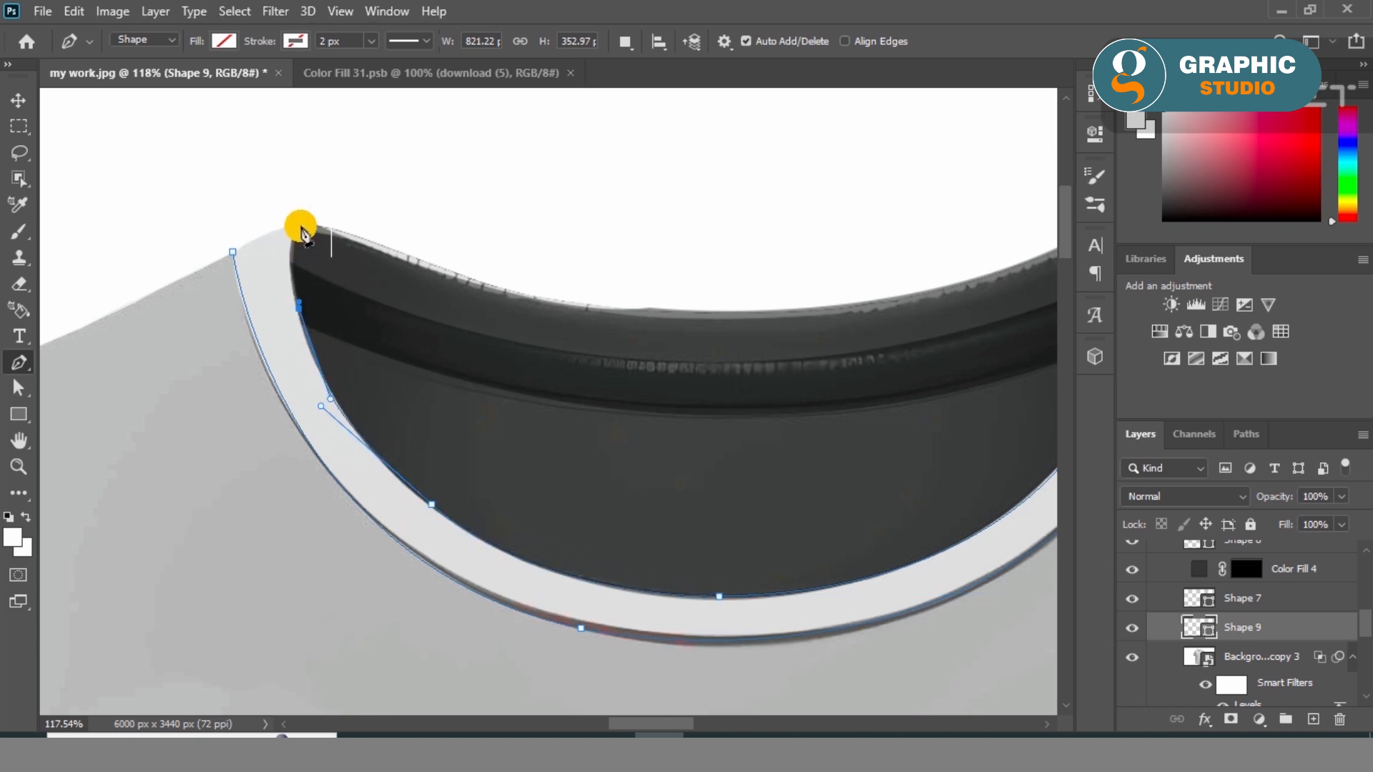
{"action": "left_click_drag", "start_coordinate": [302, 229], "coordinate": [309, 207]}
{"action": "left_click", "coordinate": [301, 227], "text": "alt"}
{"action": "left_click", "coordinate": [234, 253]}
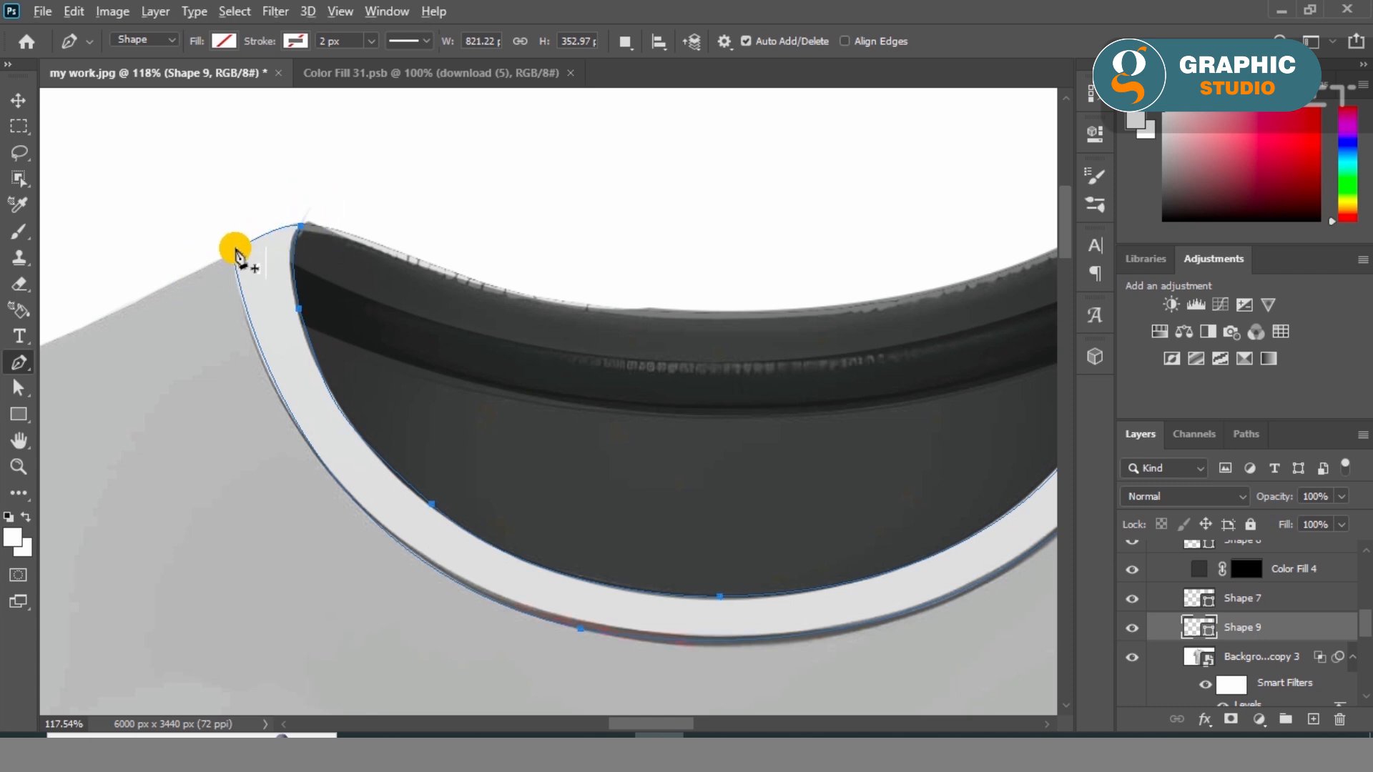
{"action": "left_click_drag", "start_coordinate": [408, 530], "coordinate": [212, 540]}
{"action": "key", "text": "ctrl+Return"}
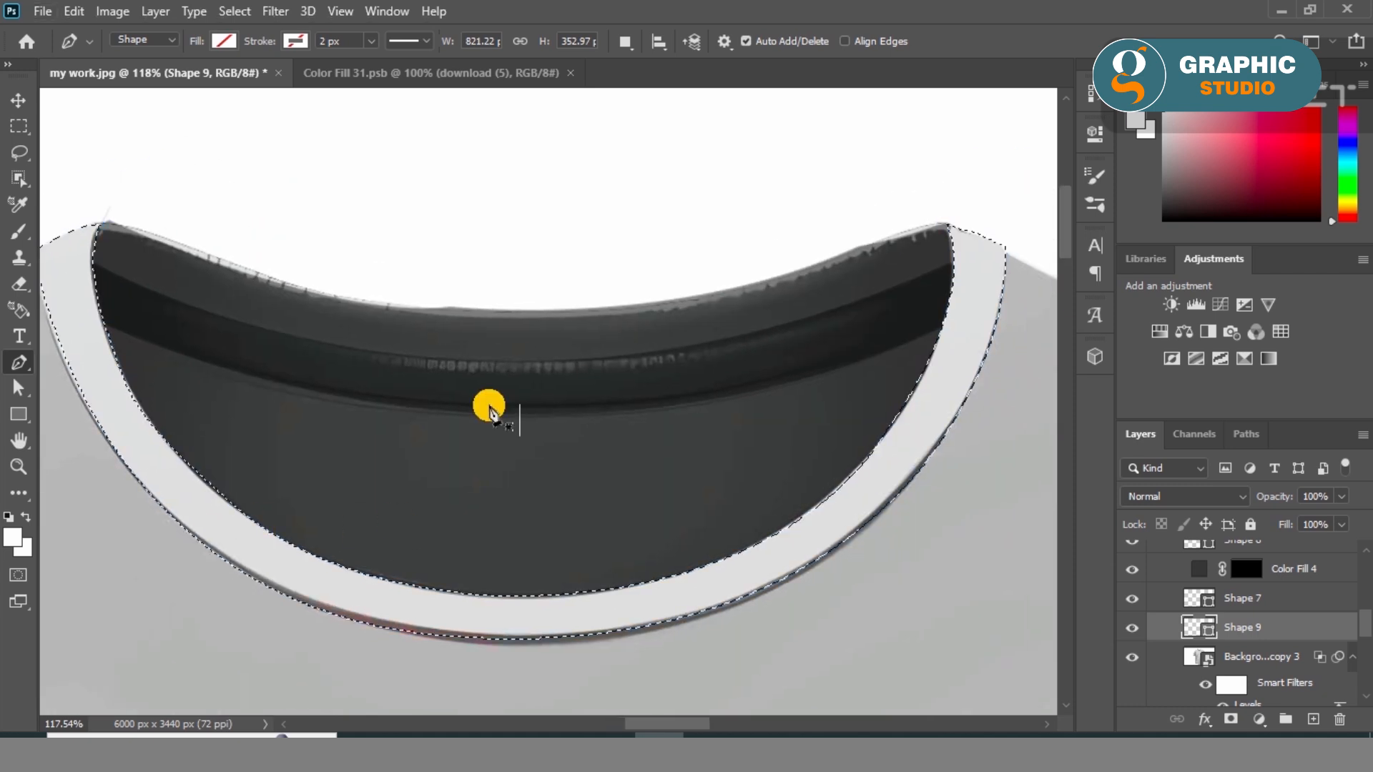
Fill the collar selection with a dark red Solid Color fill layer above Shape 9
{"action": "left_click", "coordinate": [1259, 719]}
{"action": "left_click", "coordinate": [1259, 368]}
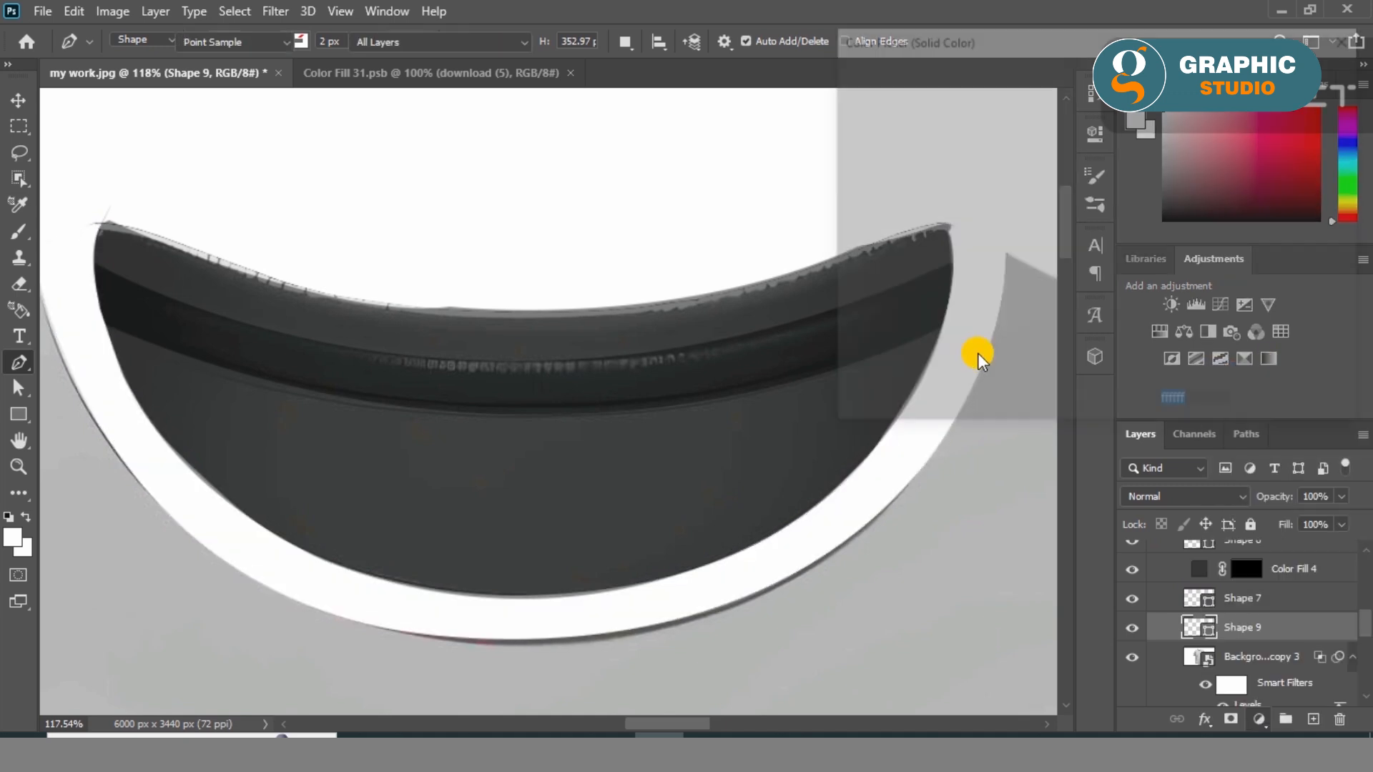
{"action": "left_click_drag", "start_coordinate": [1005, 203], "coordinate": [1001, 291]}
{"action": "key", "text": "Return"}
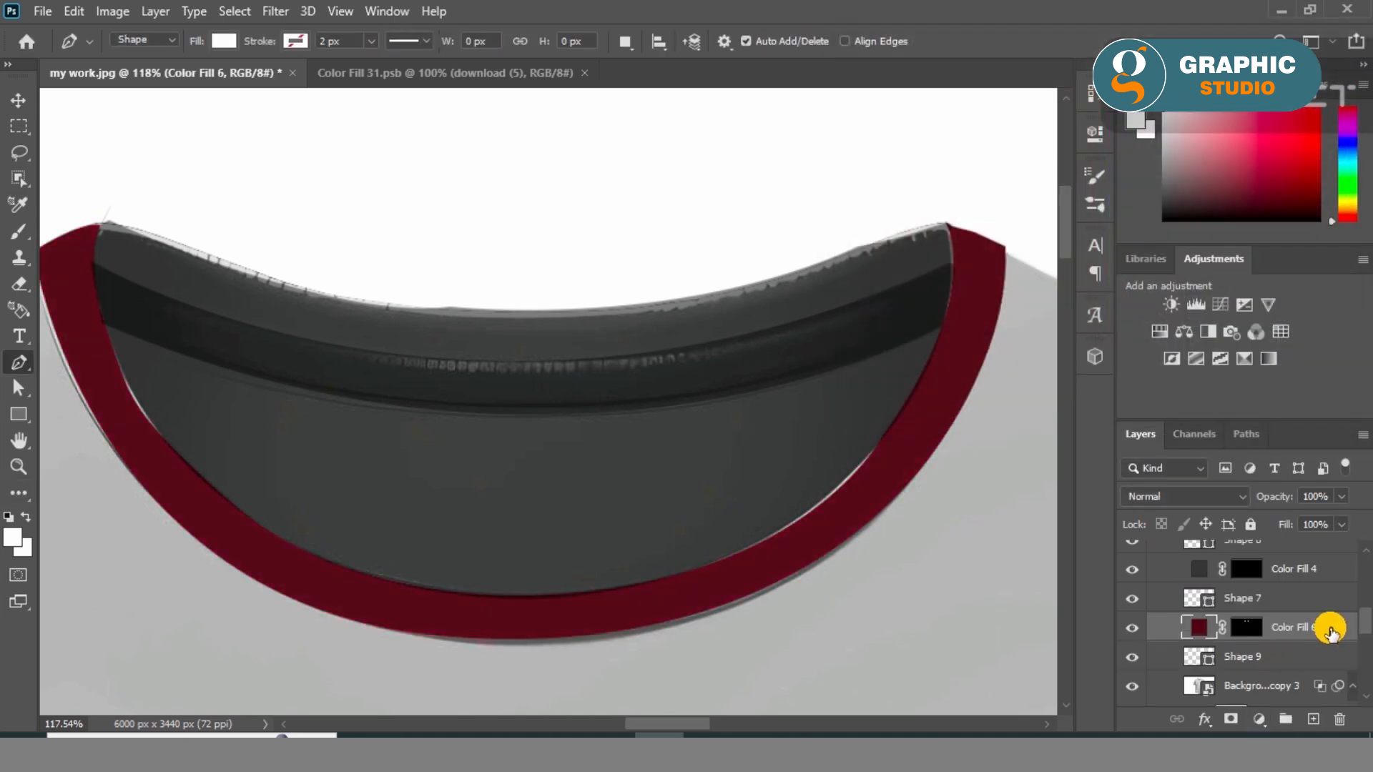
Convert the dark red collar fill layer to a smart object and open its contents for editing
{"action": "right_click", "coordinate": [1281, 628]}
{"action": "left_click", "coordinate": [1133, 279]}
{"action": "double_click", "coordinate": [1209, 633]}
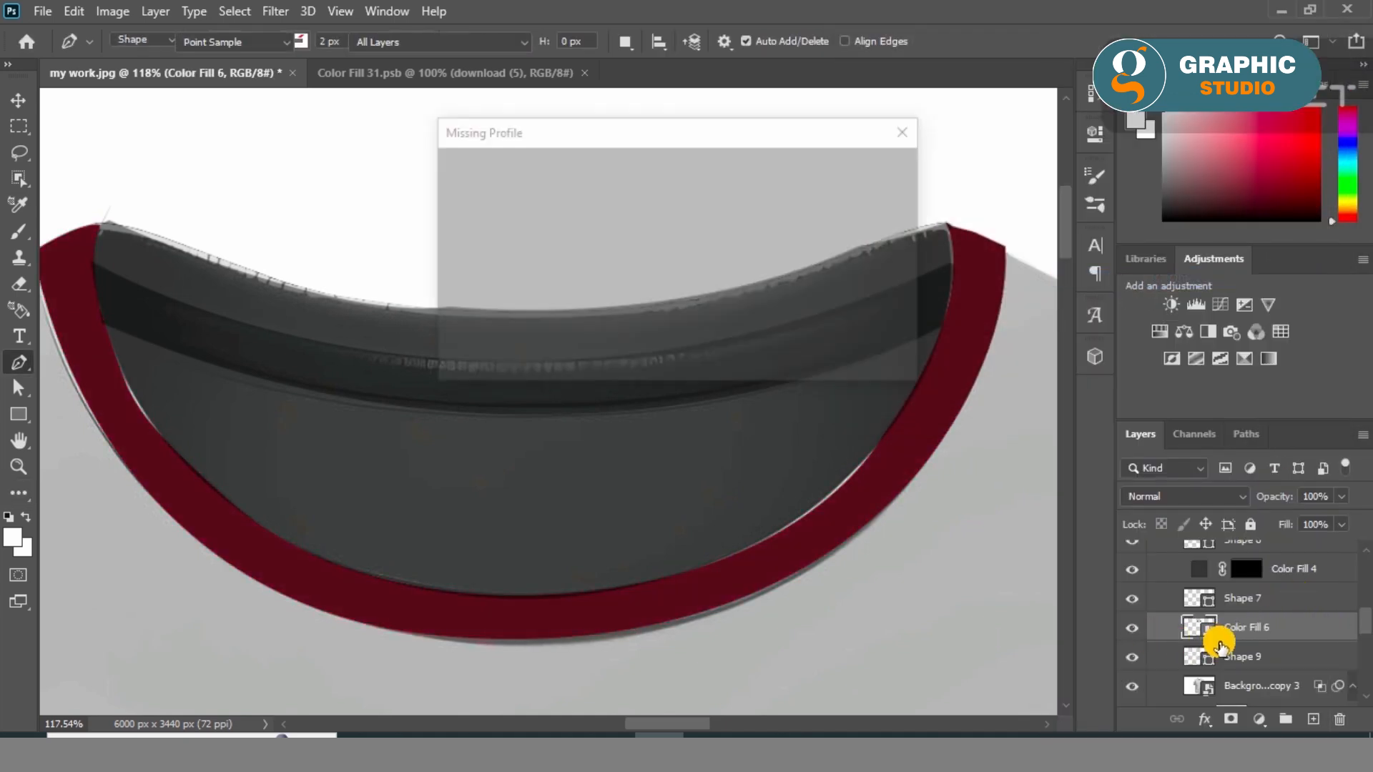
{"action": "left_click", "coordinate": [812, 355]}
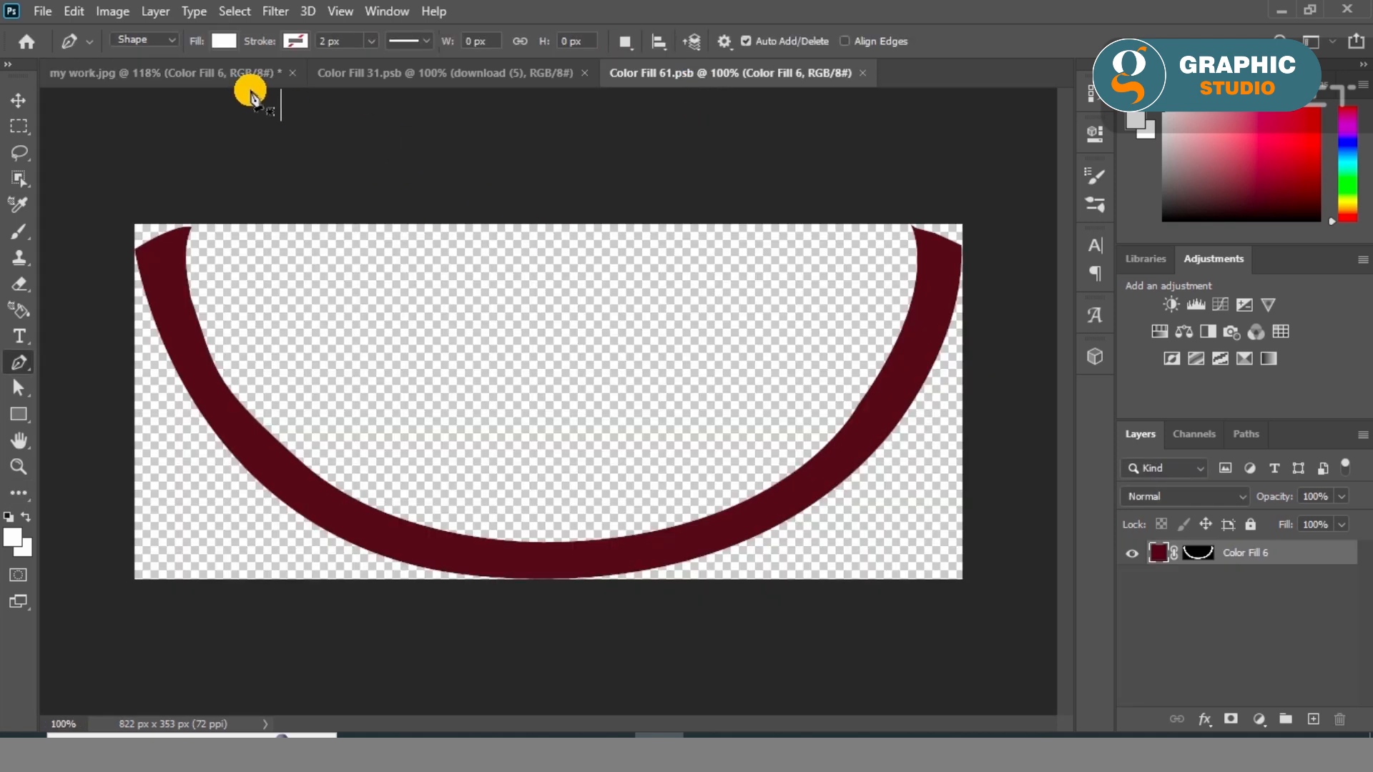
Draw a rectangle about 872 by 378 px over the entire collar canvas and fill it with a slightly darkened red
{"action": "left_click", "coordinate": [19, 414]}
{"action": "left_click_drag", "start_coordinate": [117, 213], "coordinate": [996, 594]}
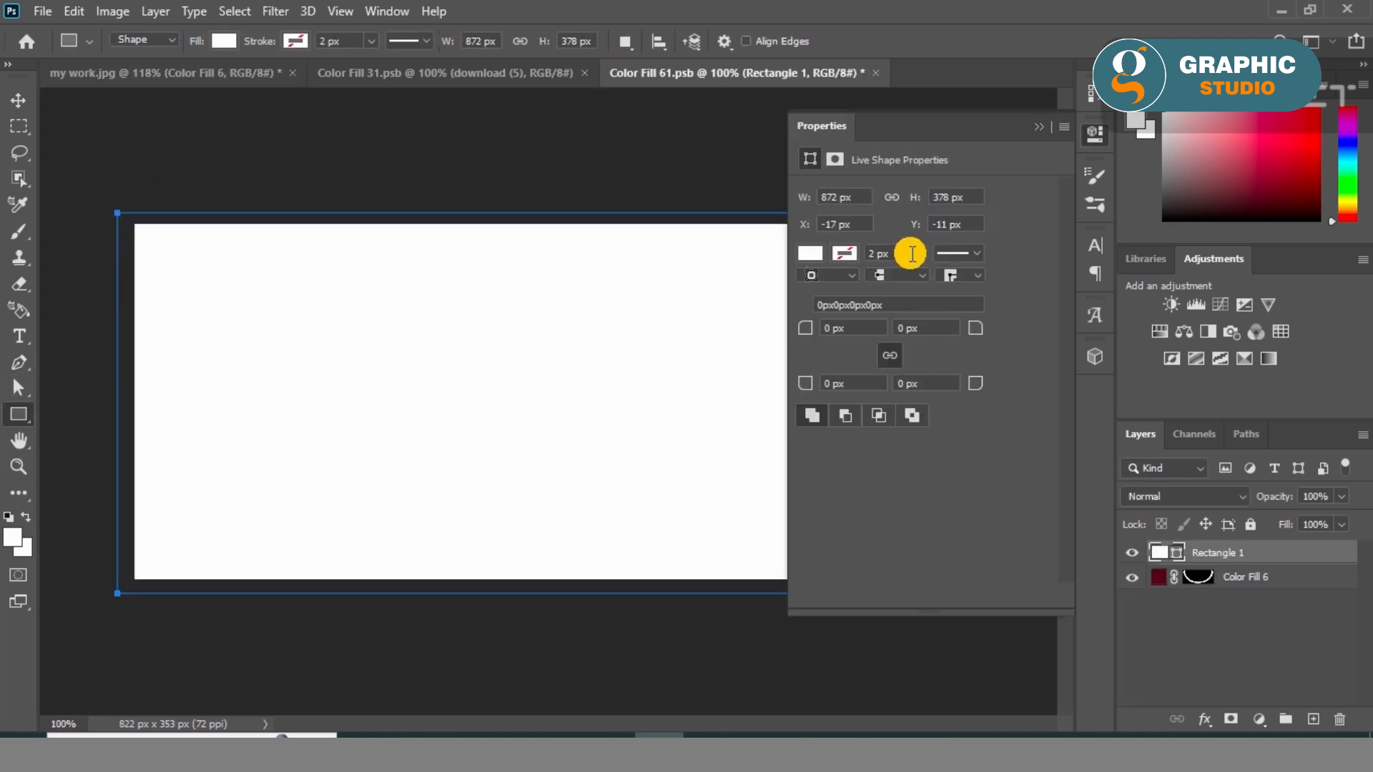
{"action": "left_click", "coordinate": [215, 41]}
{"action": "left_click", "coordinate": [136, 148]}
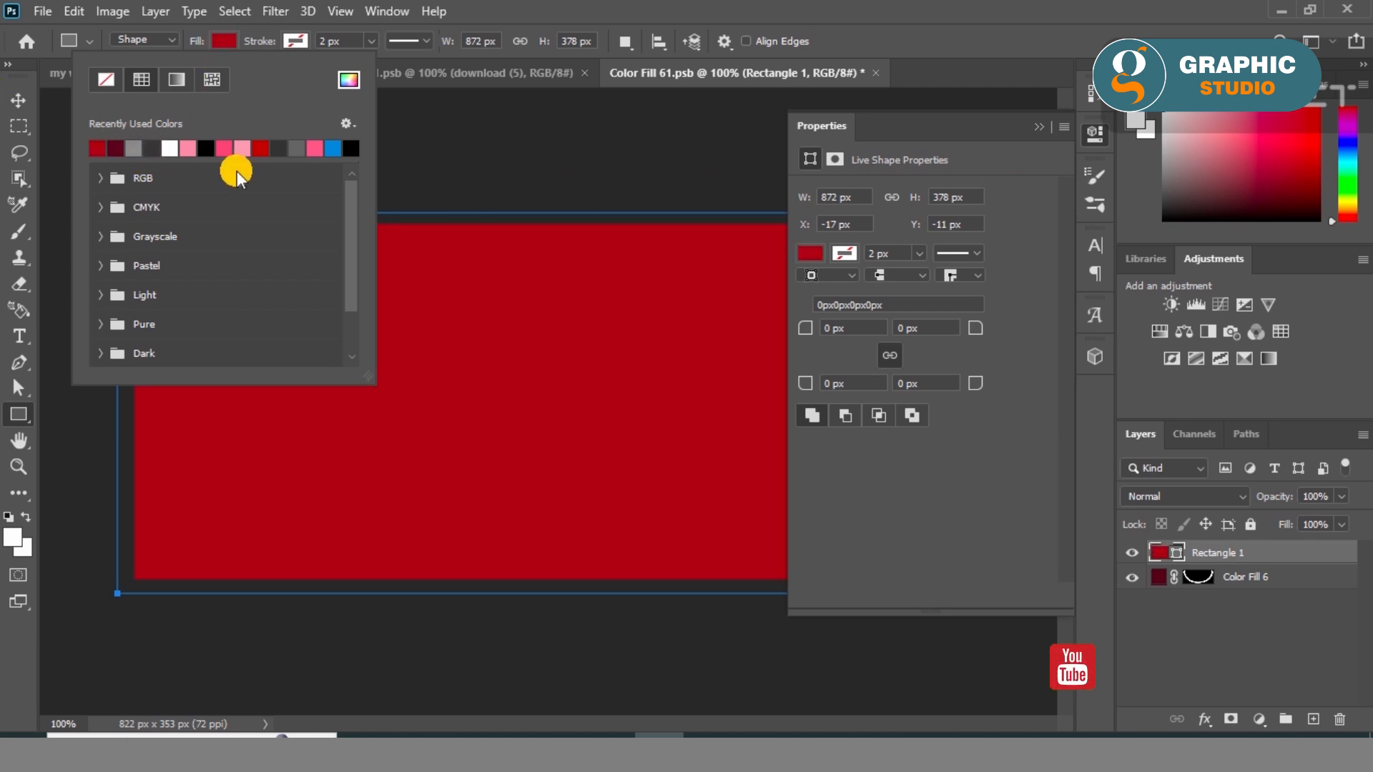
{"action": "left_click", "coordinate": [349, 79]}
{"action": "left_click_drag", "start_coordinate": [1053, 234], "coordinate": [1051, 243]}
{"action": "left_click", "coordinate": [1298, 76]}
{"action": "left_click", "coordinate": [1038, 129]}
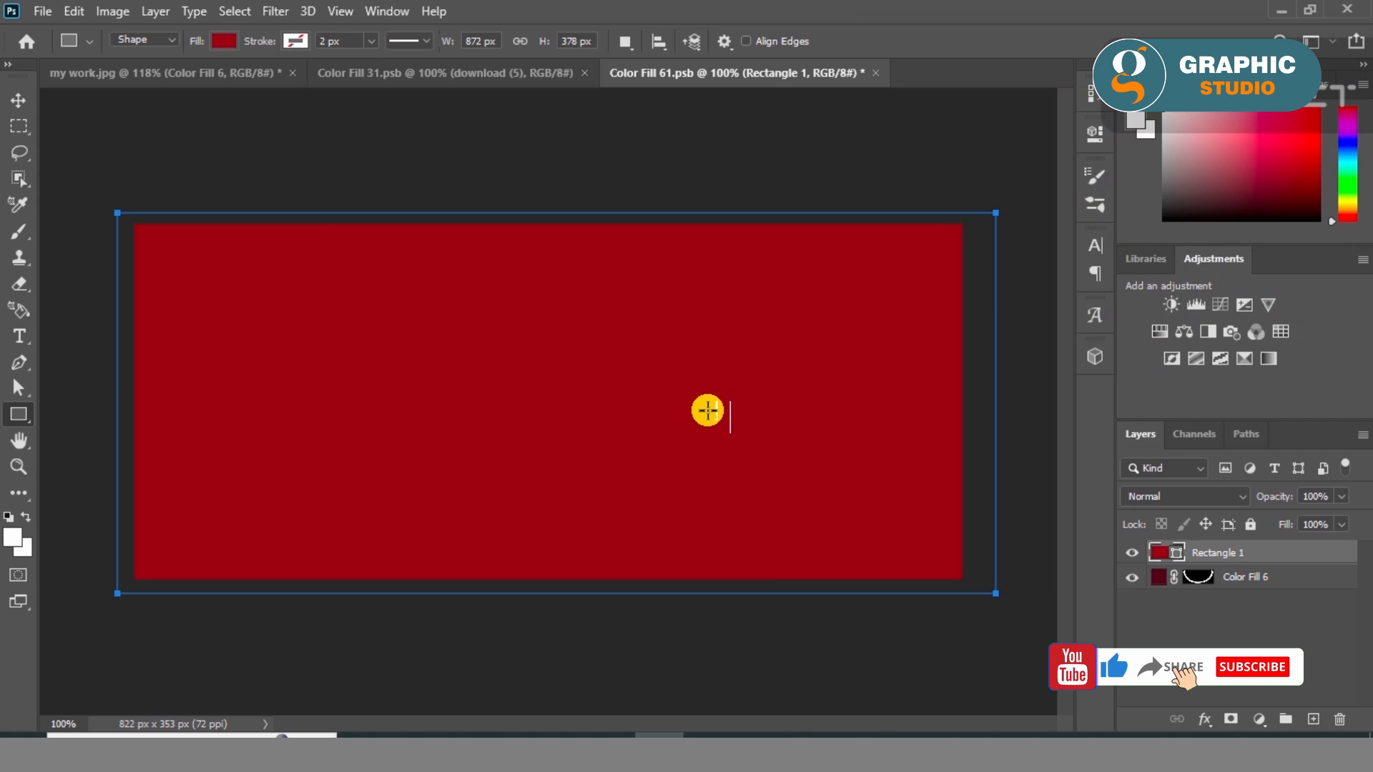
Clip the red rectangle to the collar fill layer, save the smart object contents, and return to my work.jpg
{"action": "left_click", "coordinate": [1302, 565], "text": "alt"}
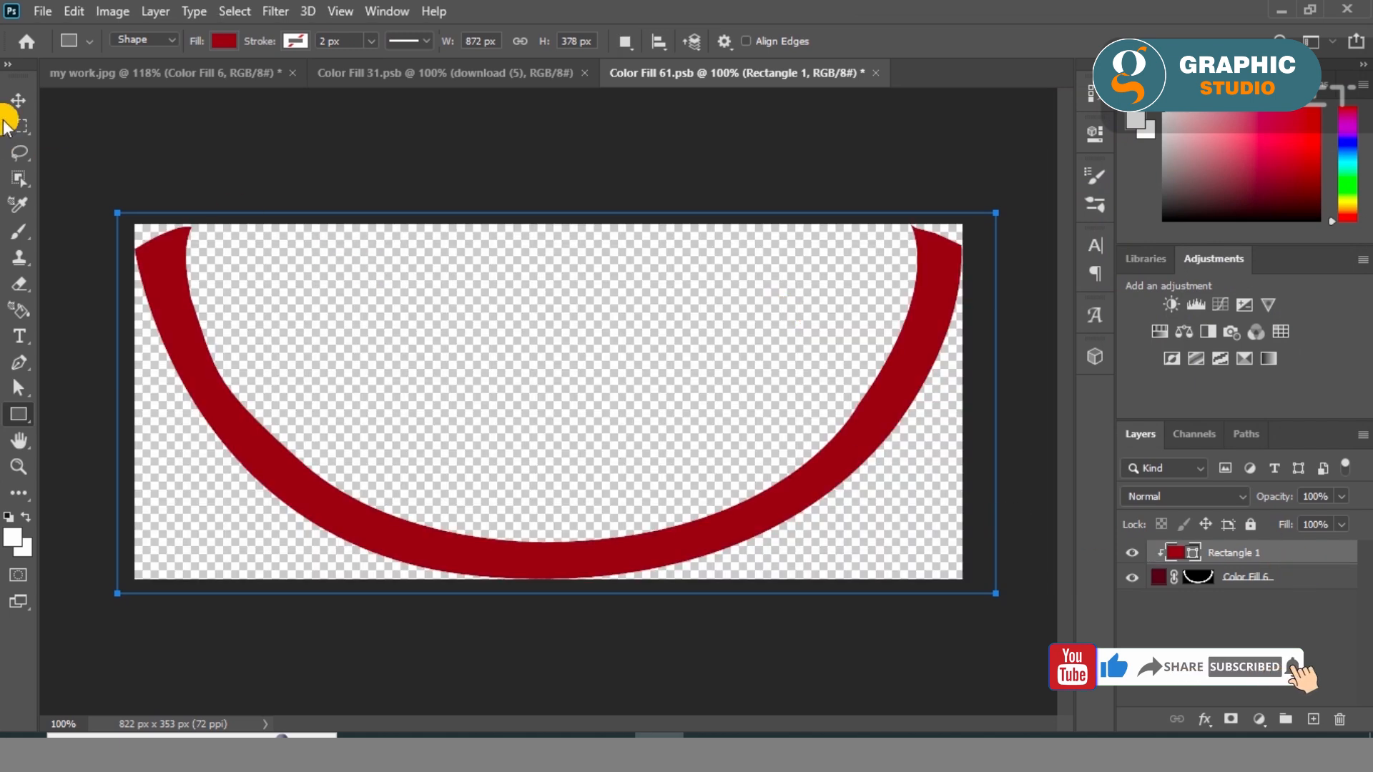
{"action": "key", "text": "v"}
{"action": "key", "text": "ctrl+s"}
{"action": "left_click", "coordinate": [172, 74]}
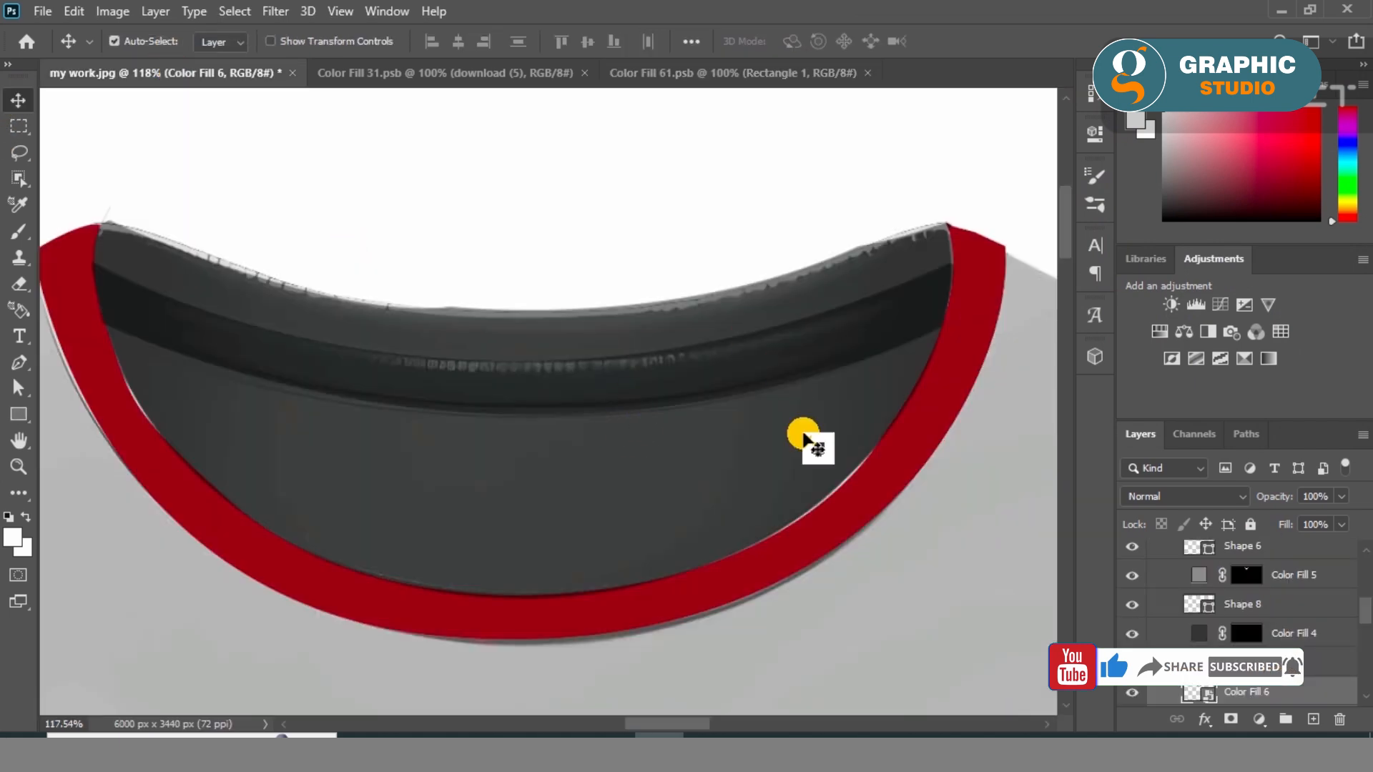
Set the collar smart object's blend mode to Multiply and close both open smart object documents, showing the entire shirt
{"action": "left_click", "coordinate": [1242, 496]}
{"action": "left_click", "coordinate": [1149, 311]}
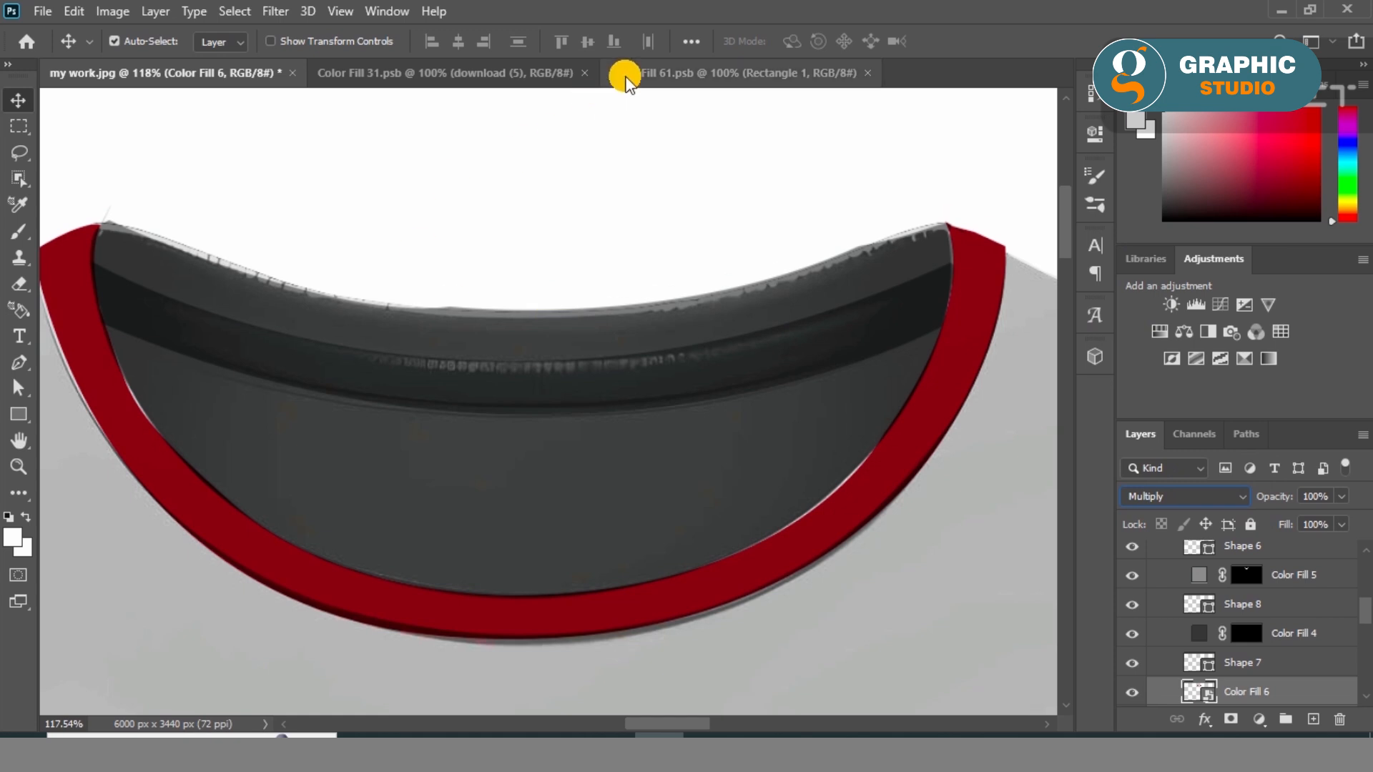
{"action": "left_click", "coordinate": [583, 72]}
{"action": "left_click", "coordinate": [583, 73]}
{"action": "key", "text": "ctrl+0"}
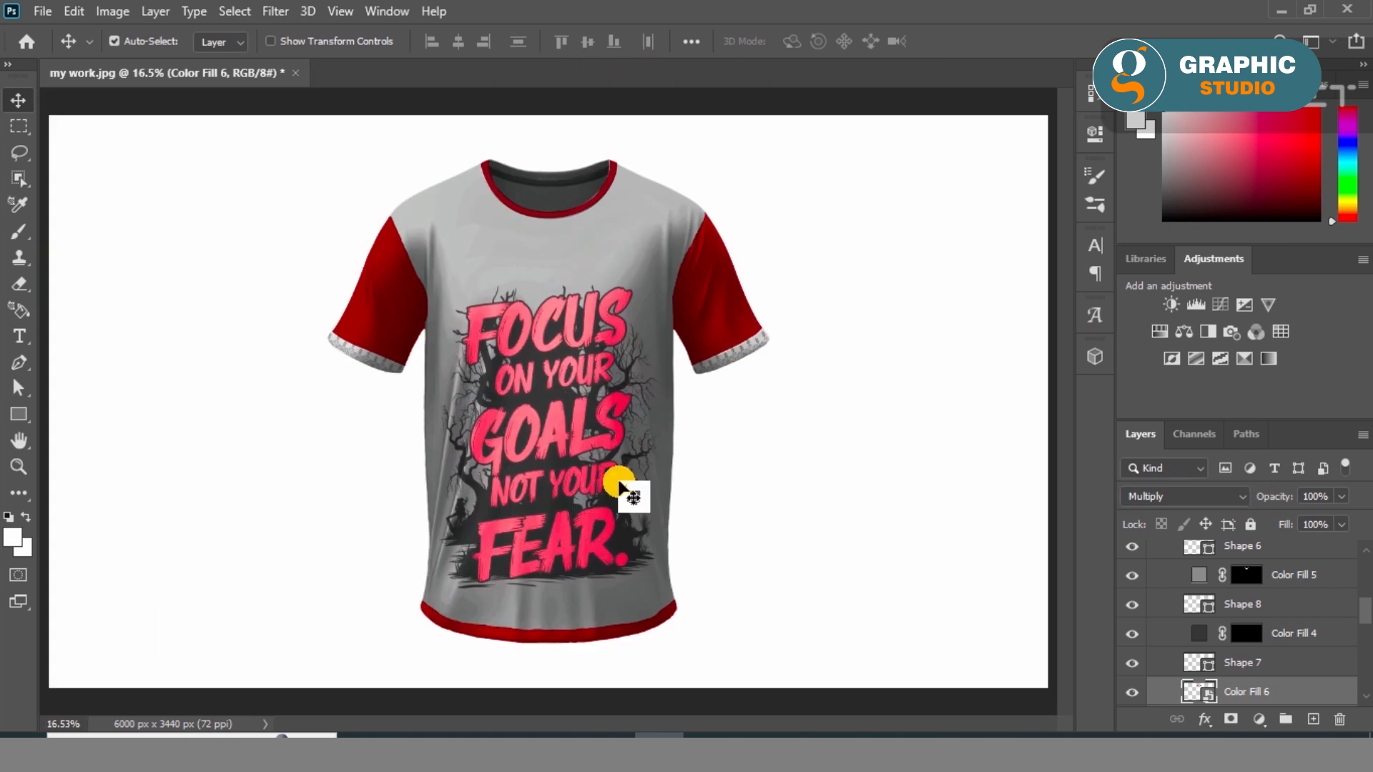
{"action": "left_click", "coordinate": [282, 452]}
{"action": "scroll", "coordinate": [547, 398], "scroll_direction": "up", "scroll_amount": 2}
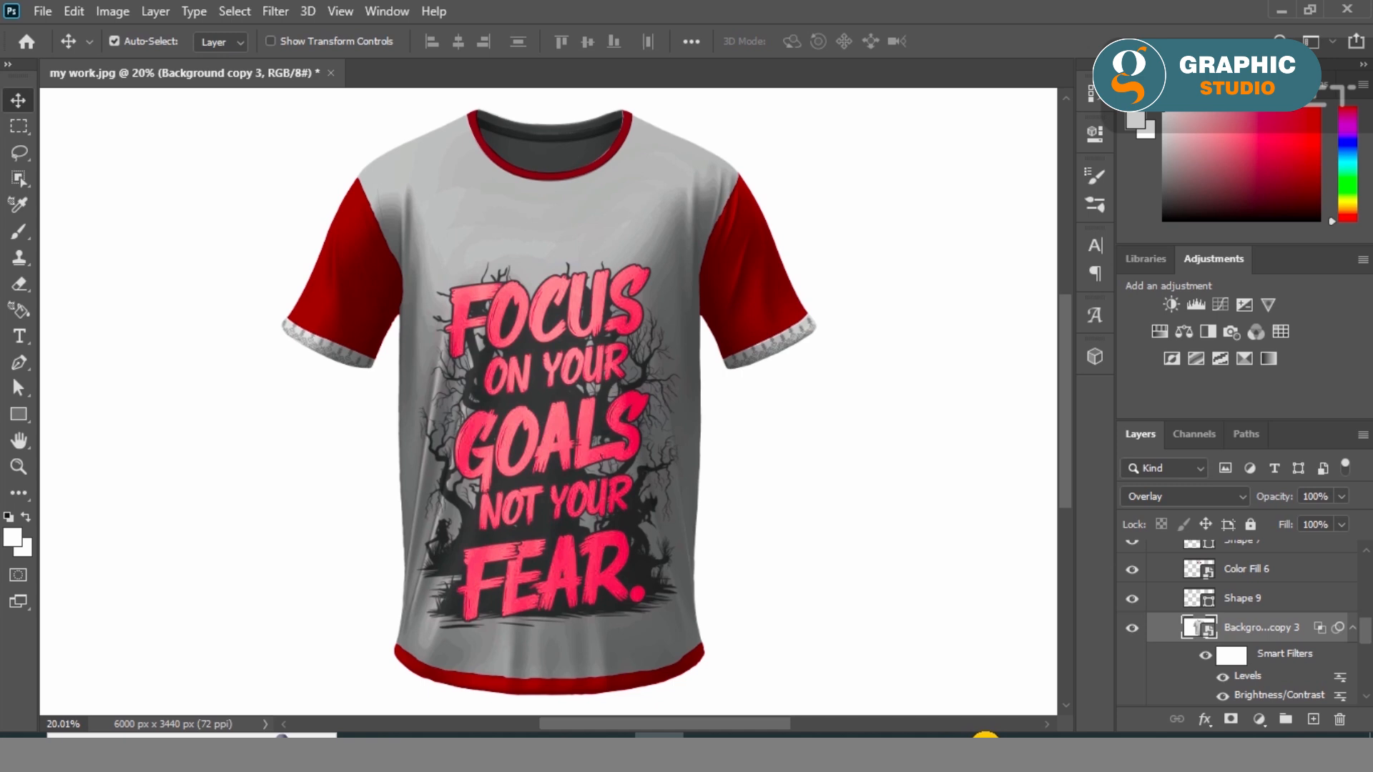
{"action": "key", "text": "ctrl+0"}
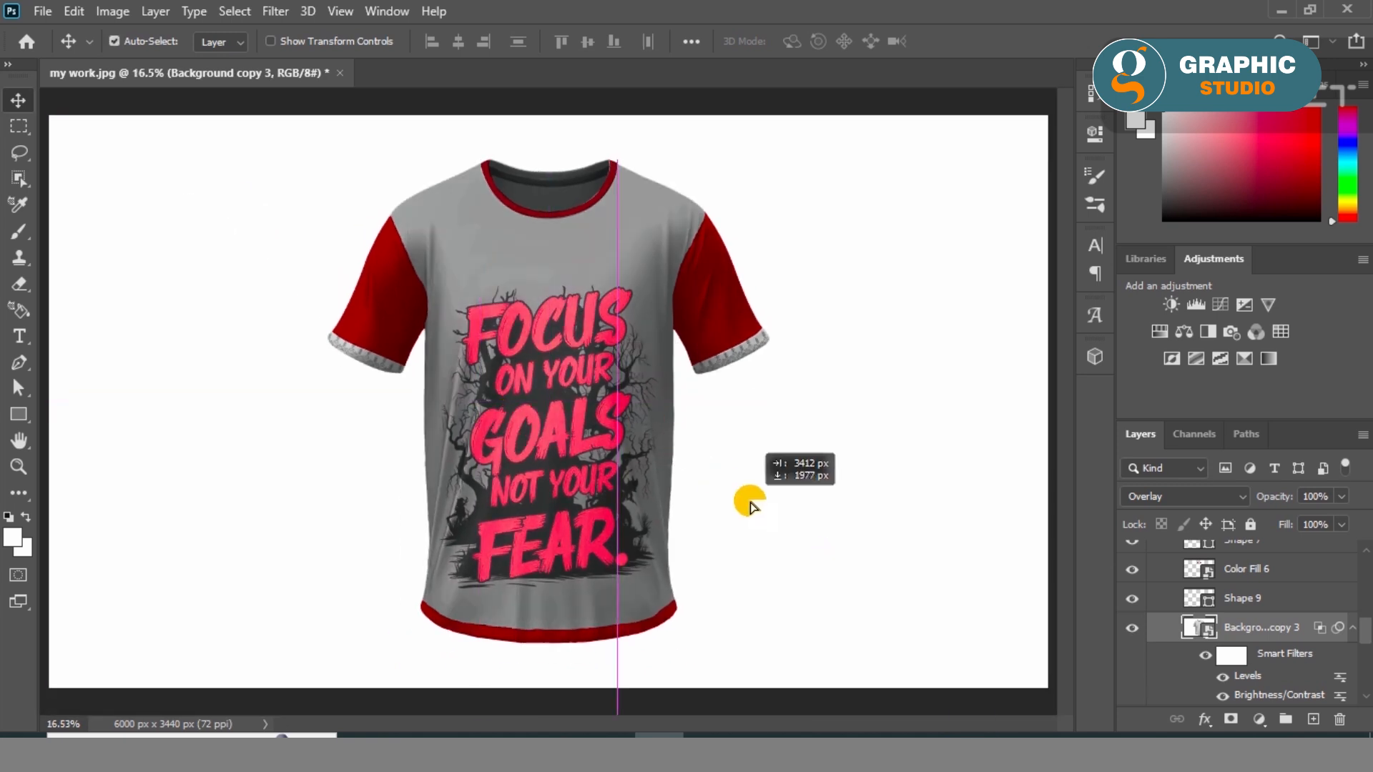
At the top of the Front effect group, draw a thin, sleeve-to-sleeve-wide ellipse just below the shirt hem and fill it near-black (#101010)
{"action": "left_click", "coordinate": [19, 414]}
{"action": "left_click", "coordinate": [98, 454]}
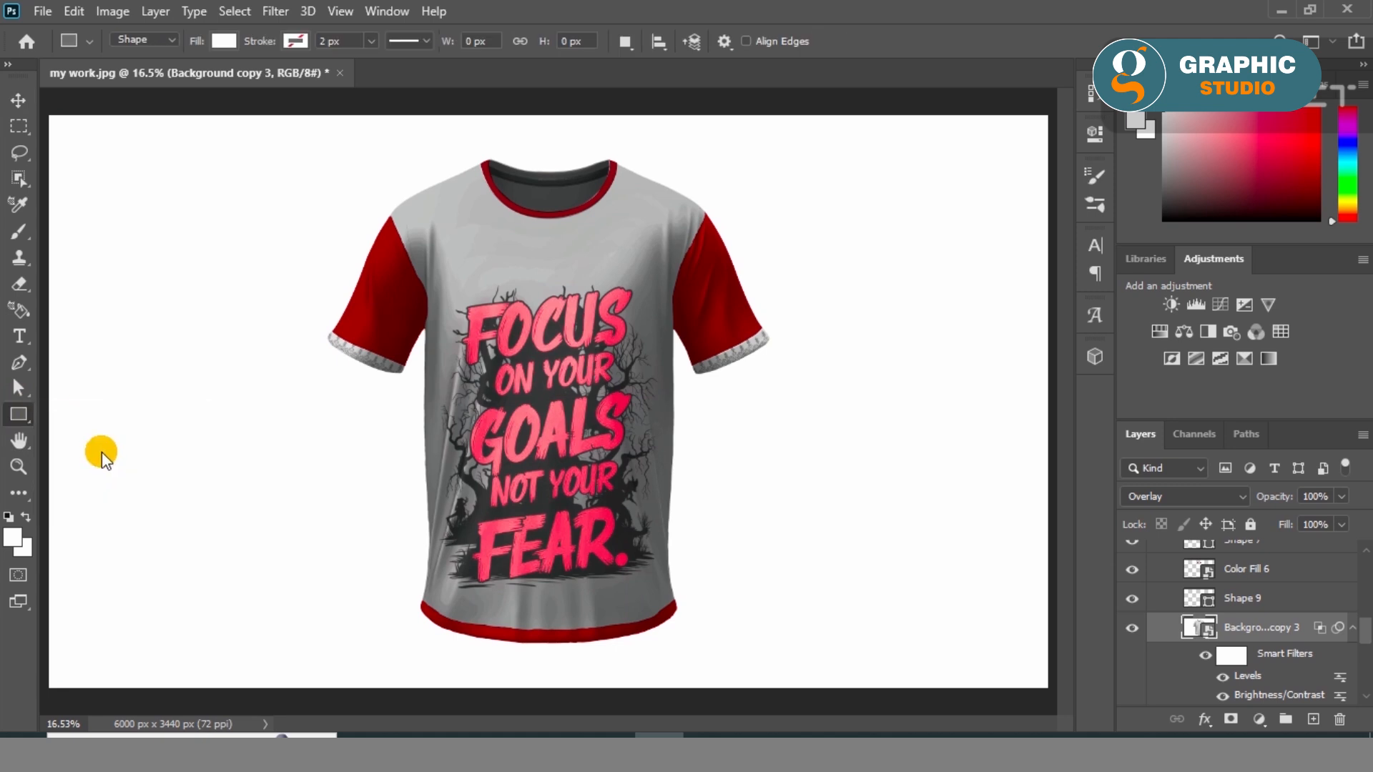
{"action": "scroll", "coordinate": [1282, 608], "scroll_direction": "up", "scroll_amount": 10}
{"action": "left_click", "coordinate": [1296, 555]}
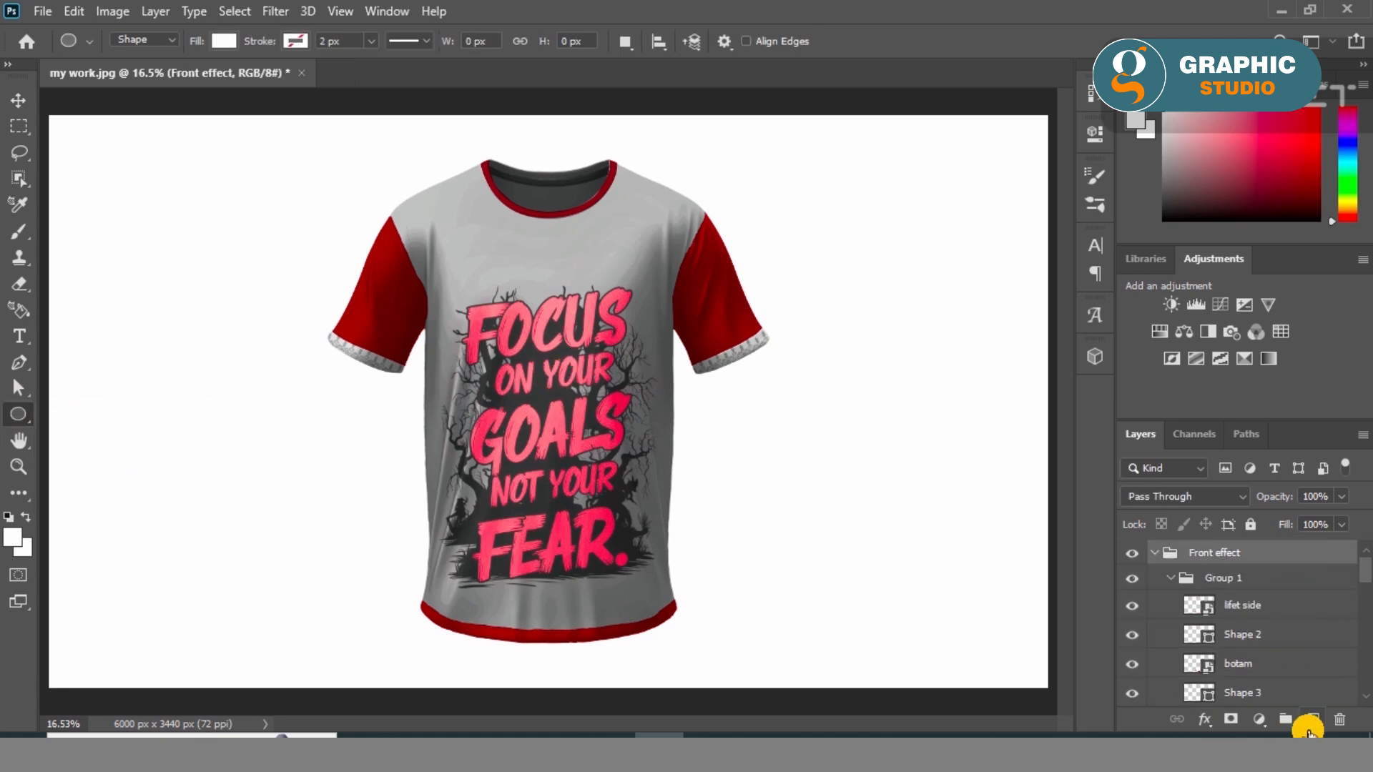
{"action": "left_click_drag", "start_coordinate": [329, 654], "coordinate": [765, 672]}
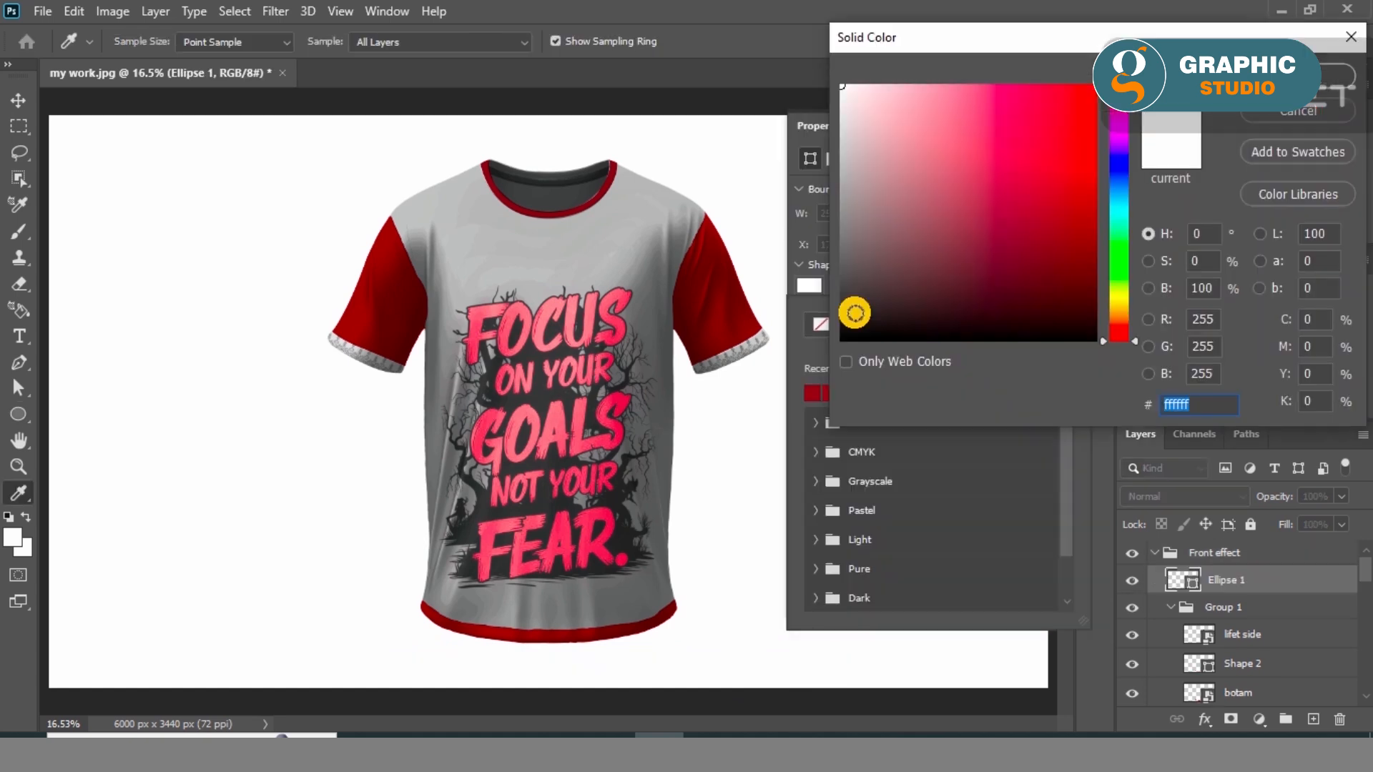
{"action": "left_click", "coordinate": [841, 327]}
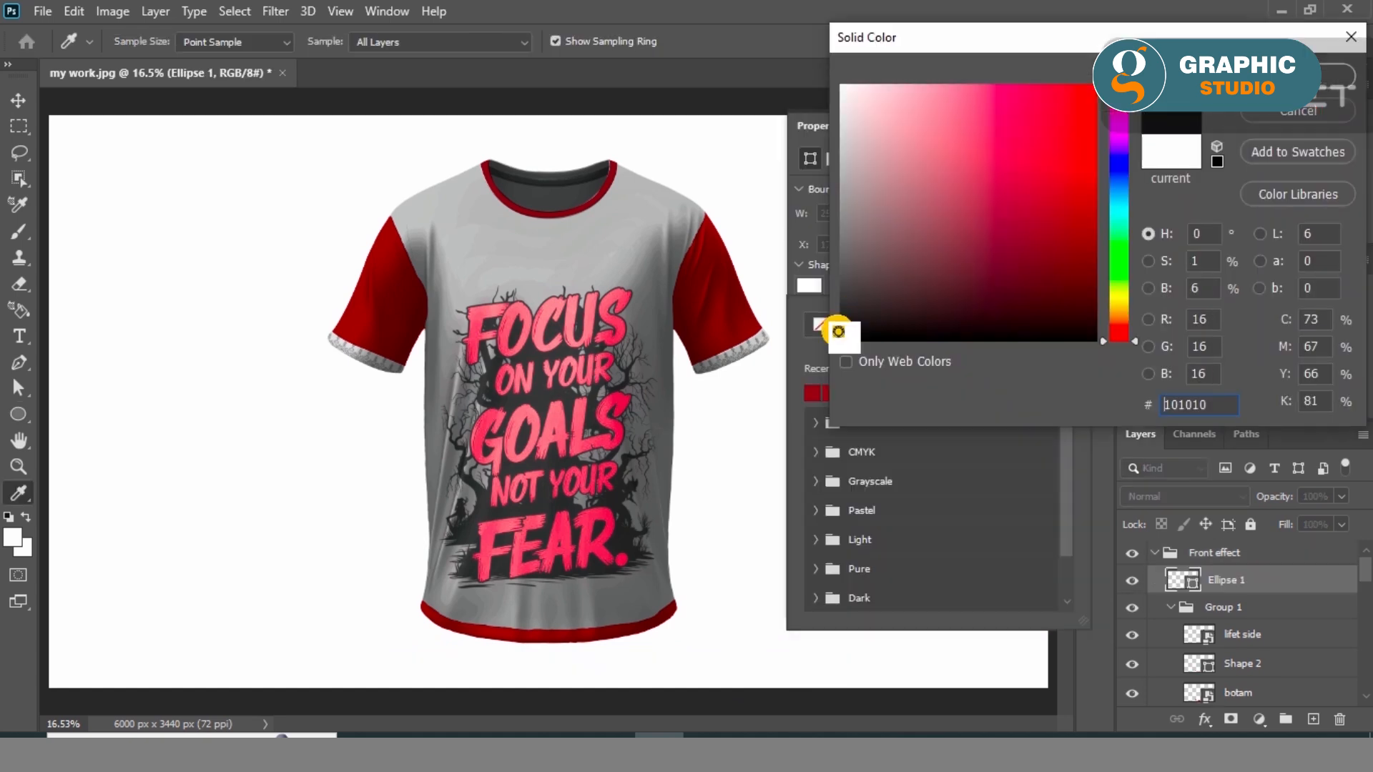
{"action": "key", "text": "Return"}
{"action": "key", "text": "v"}
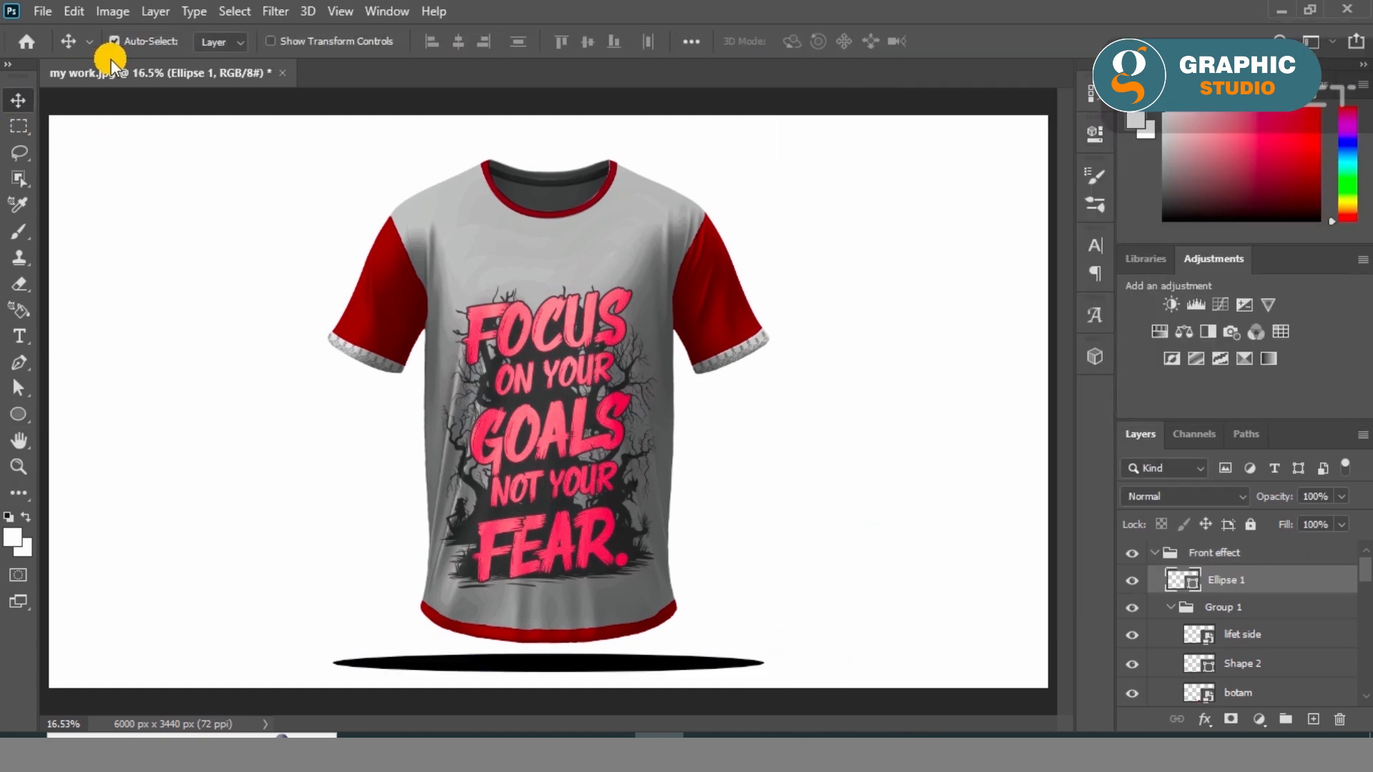
Convert the ellipse to a smart object and apply a Gaussian Blur with a 78.4 pixel radius
{"action": "left_click", "coordinate": [276, 11]}
{"action": "mouse_move", "coordinate": [294, 233]}
{"action": "left_click", "coordinate": [582, 310]}
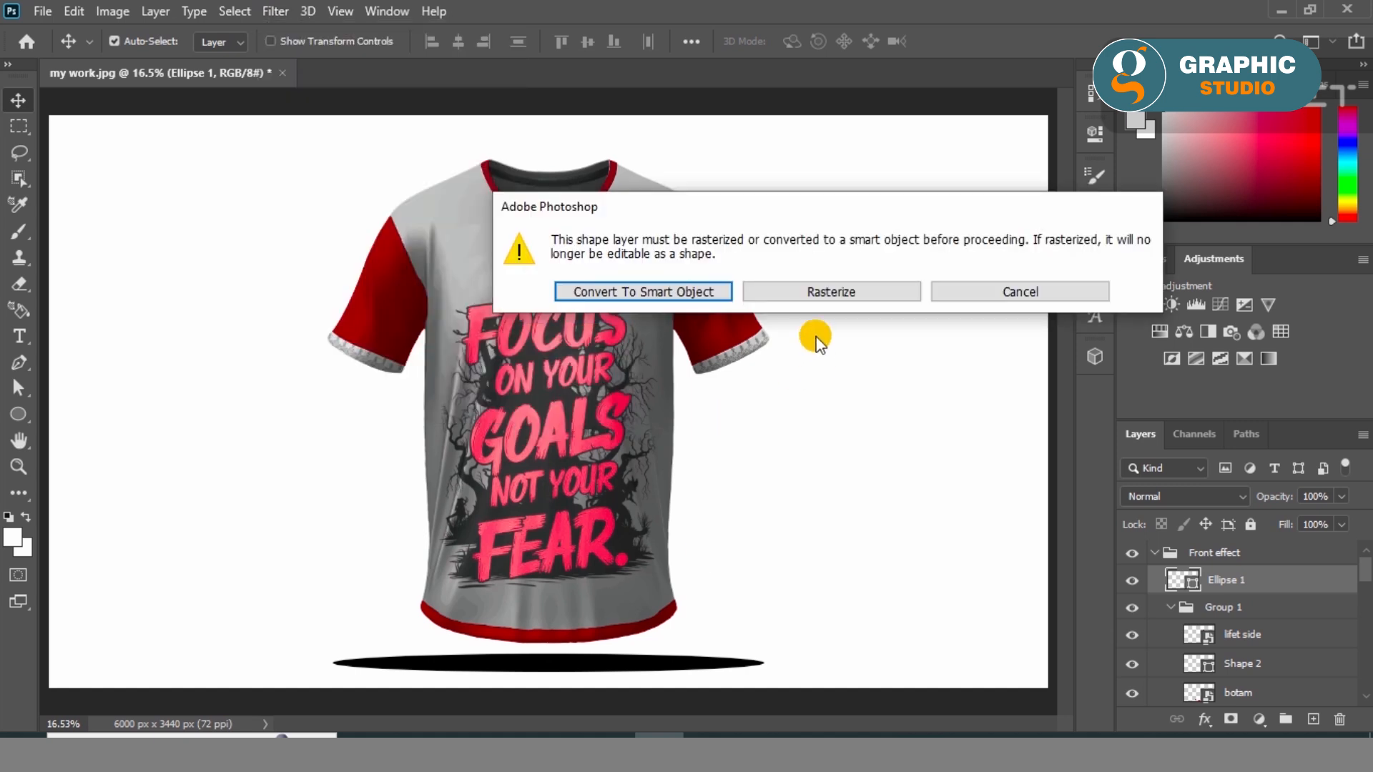
{"action": "key", "text": "Return"}
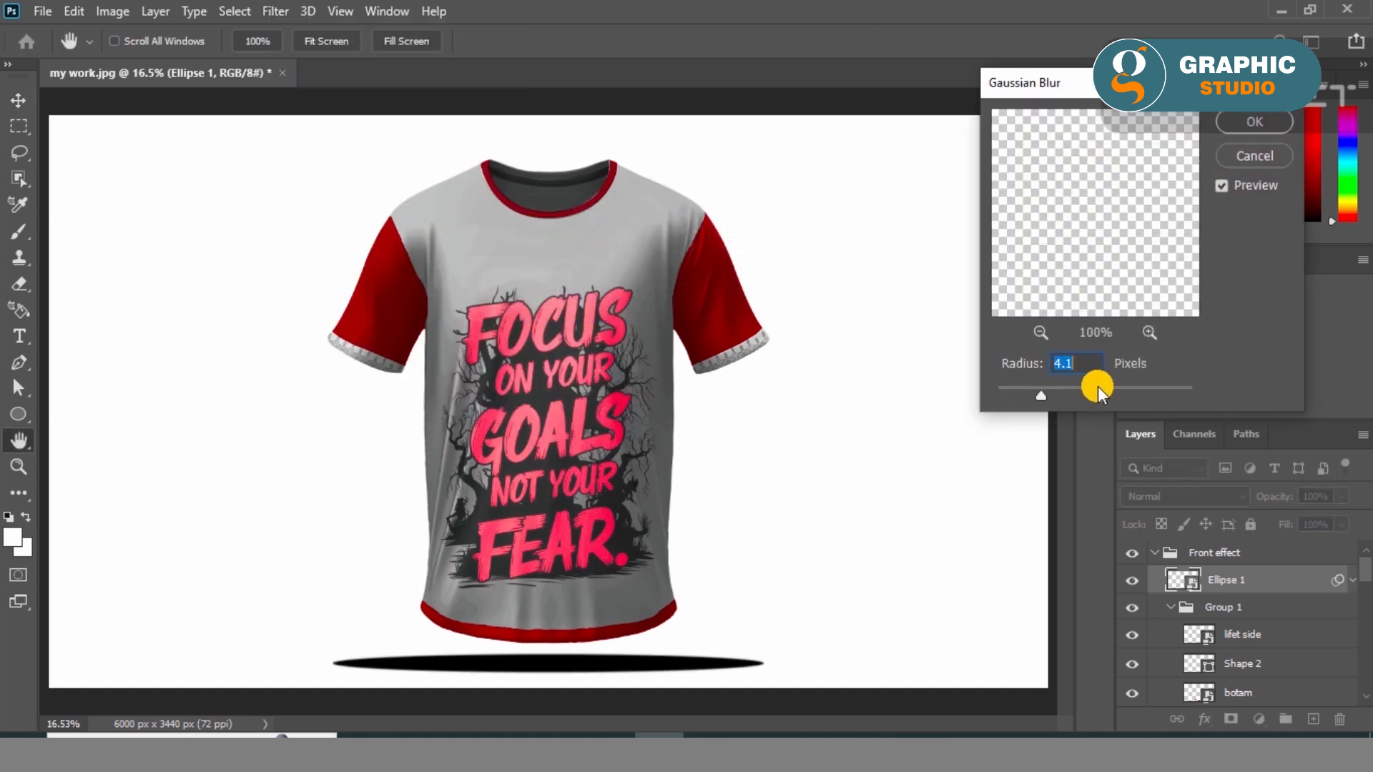
{"action": "mouse_move", "coordinate": [1097, 386]}
{"action": "left_mouse_down"}
{"action": "mouse_move", "coordinate": [1153, 390]}
{"action": "mouse_move", "coordinate": [1115, 390]}
{"action": "left_mouse_up"}
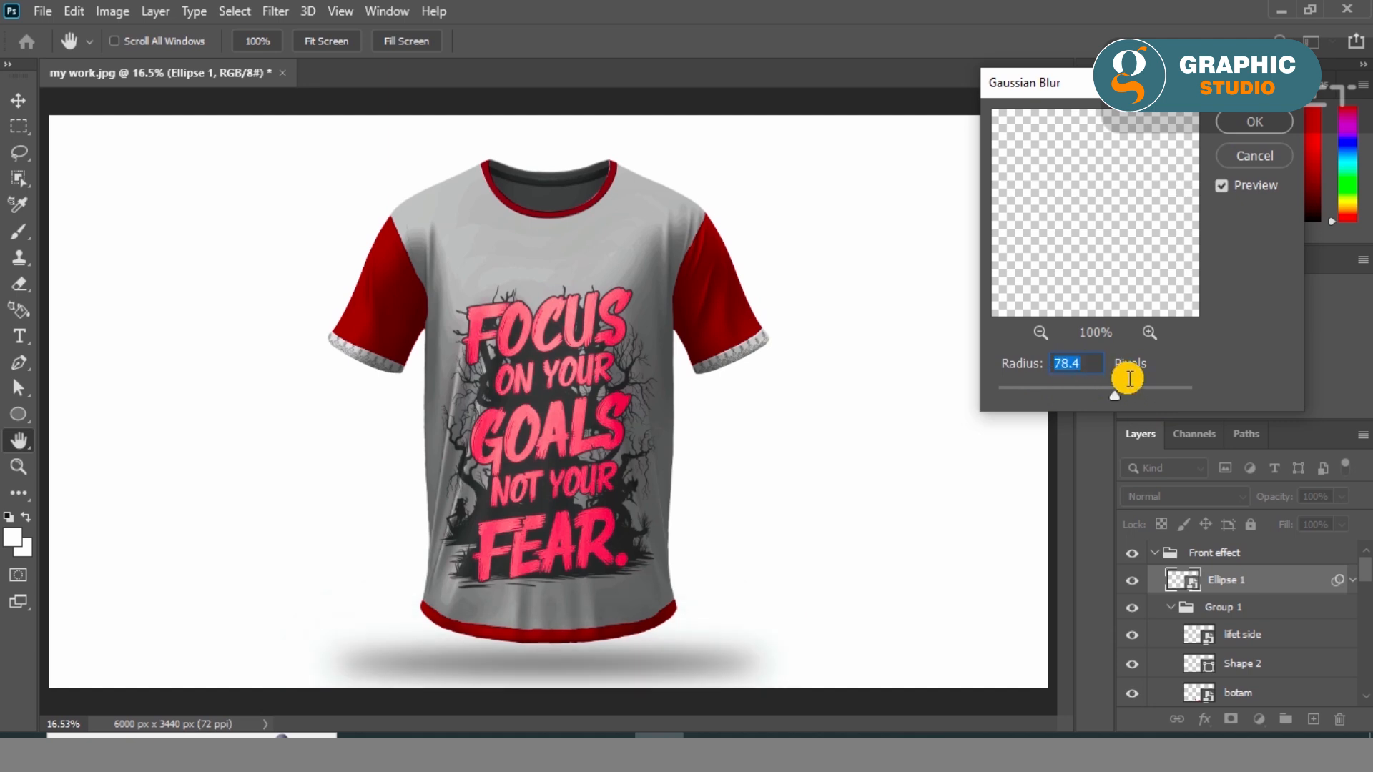
{"action": "left_click", "coordinate": [1255, 122]}
Narrow the blurred ellipse shadow symmetrically to about the width of the shirt's hem
{"action": "key", "text": "ctrl+t"}
{"action": "left_click", "coordinate": [704, 307]}
{"action": "left_click_drag", "start_coordinate": [768, 661], "coordinate": [683, 663]}
{"action": "key", "text": "Return"}
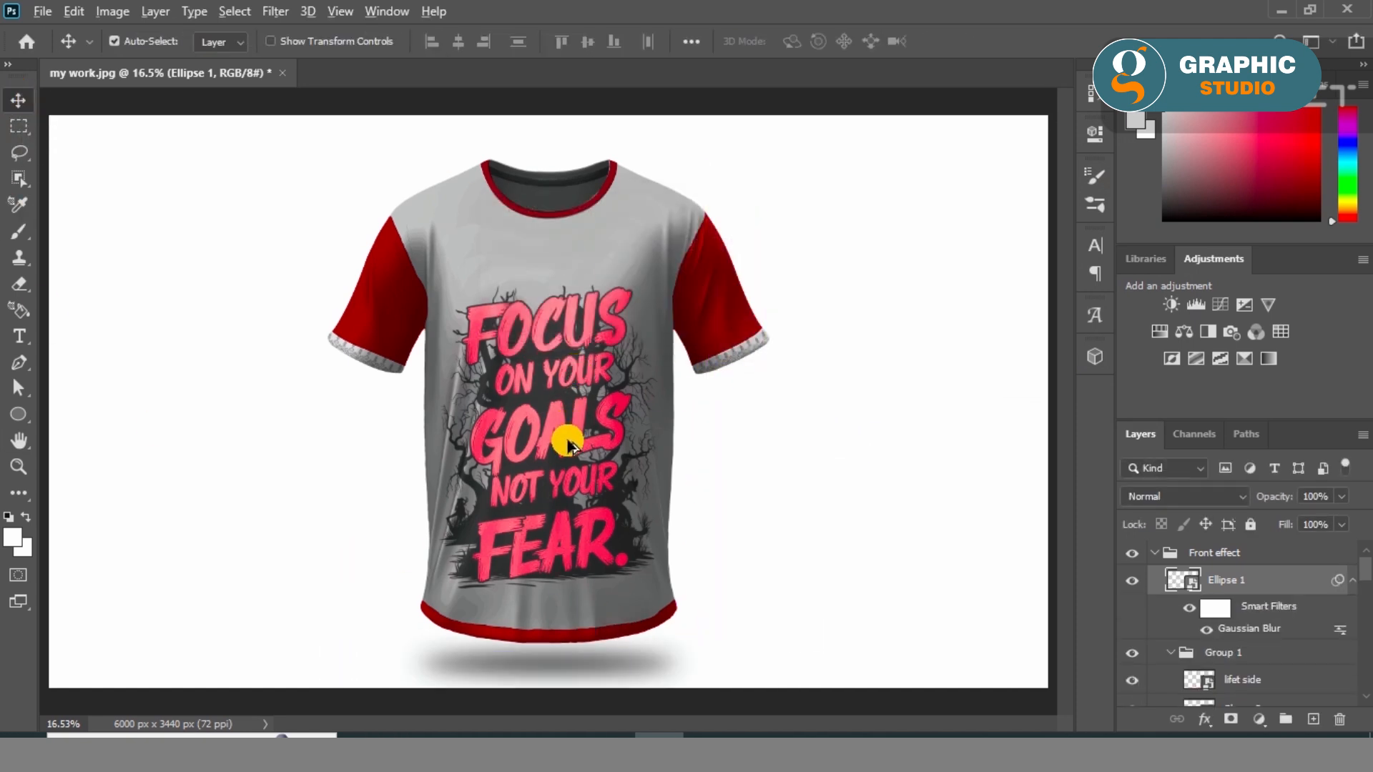
{"action": "scroll", "coordinate": [583, 429], "scroll_direction": "up", "scroll_amount": 1}
{"action": "left_click_drag", "start_coordinate": [534, 504], "coordinate": [543, 525]}
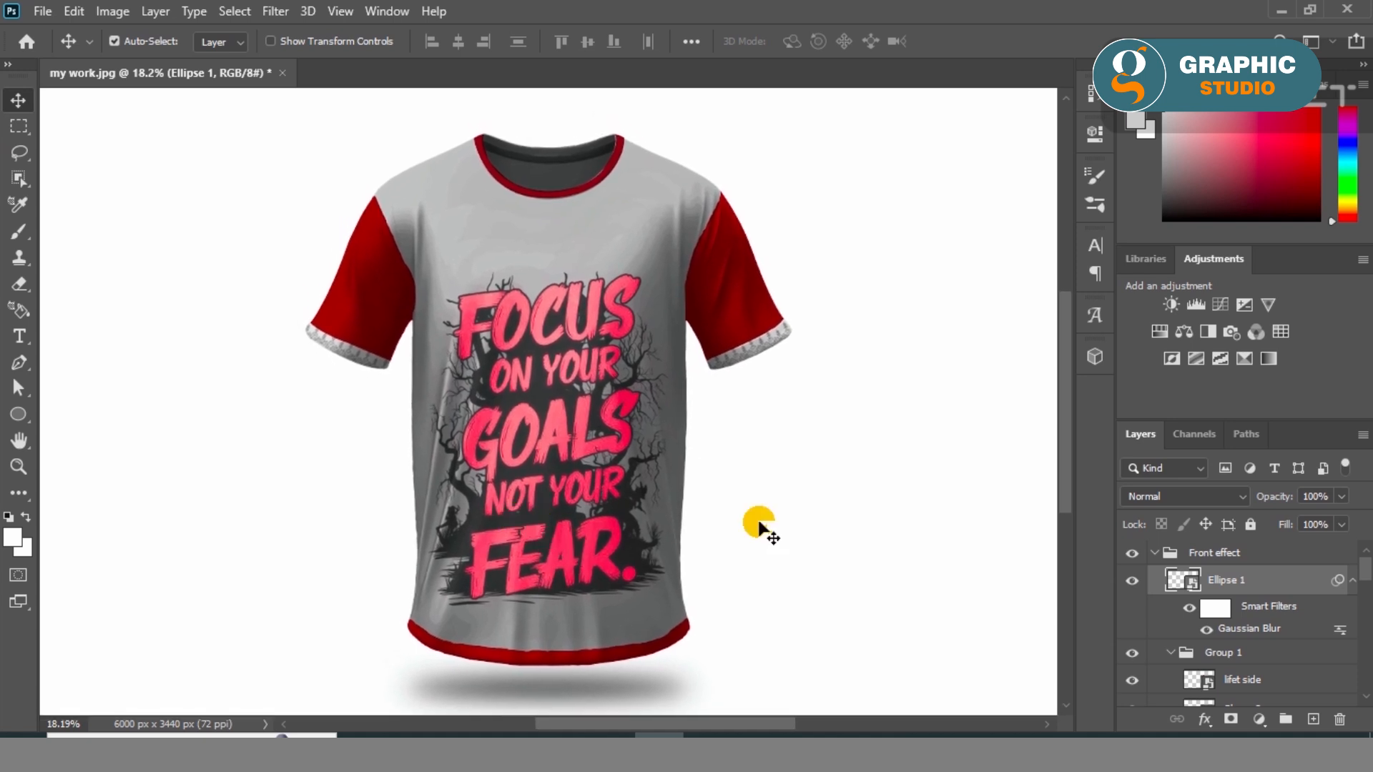